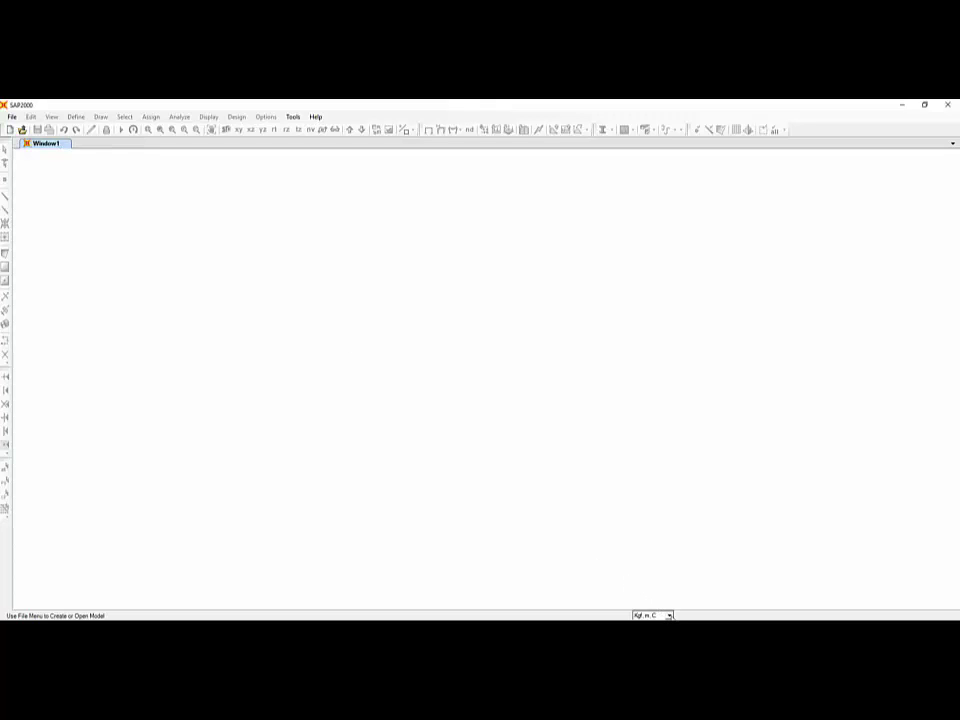
# Set the units to Kgf, cm, C and create a grid-only model with 4, 4 and 5 grid lines spaced 600, 600 and 300 in X, Y, Z.
pyautogui.click(668, 615)
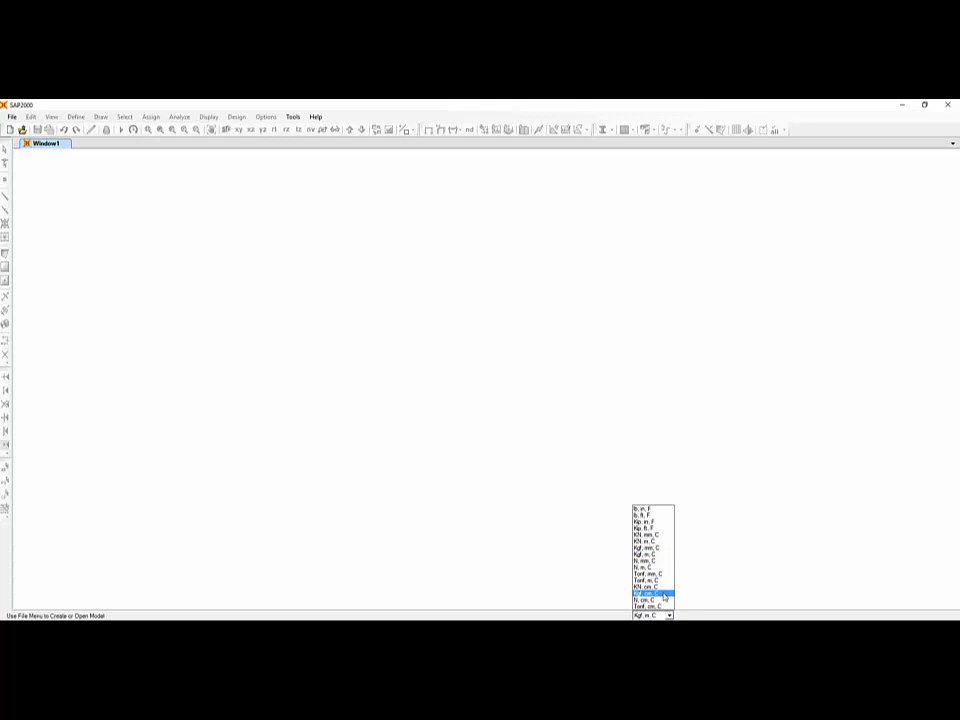
pyautogui.click(663, 594)
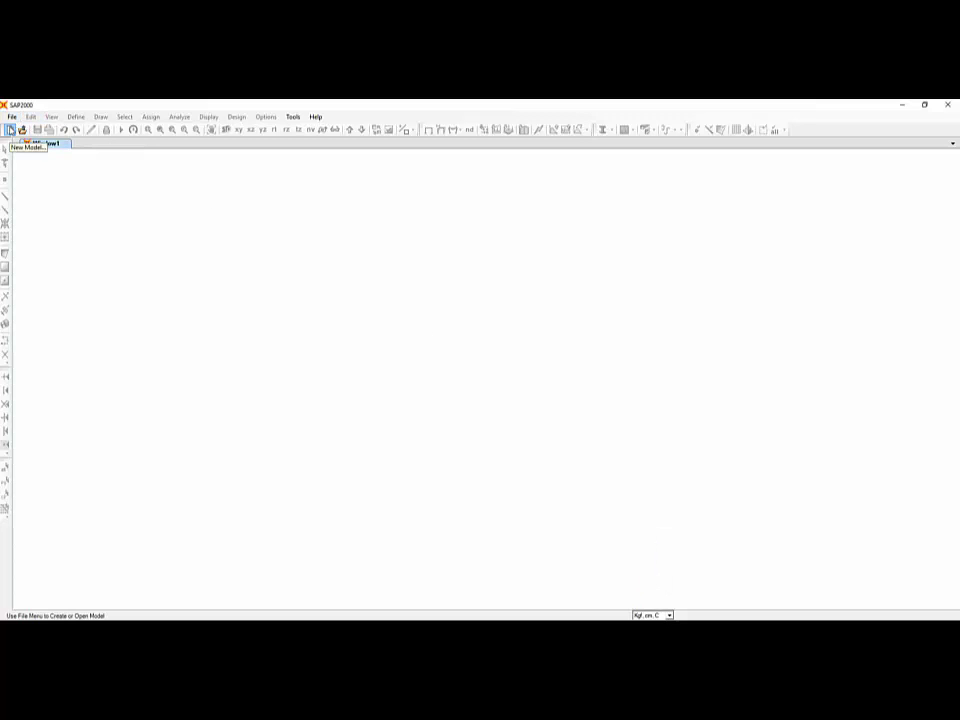
pyautogui.click(9, 130)
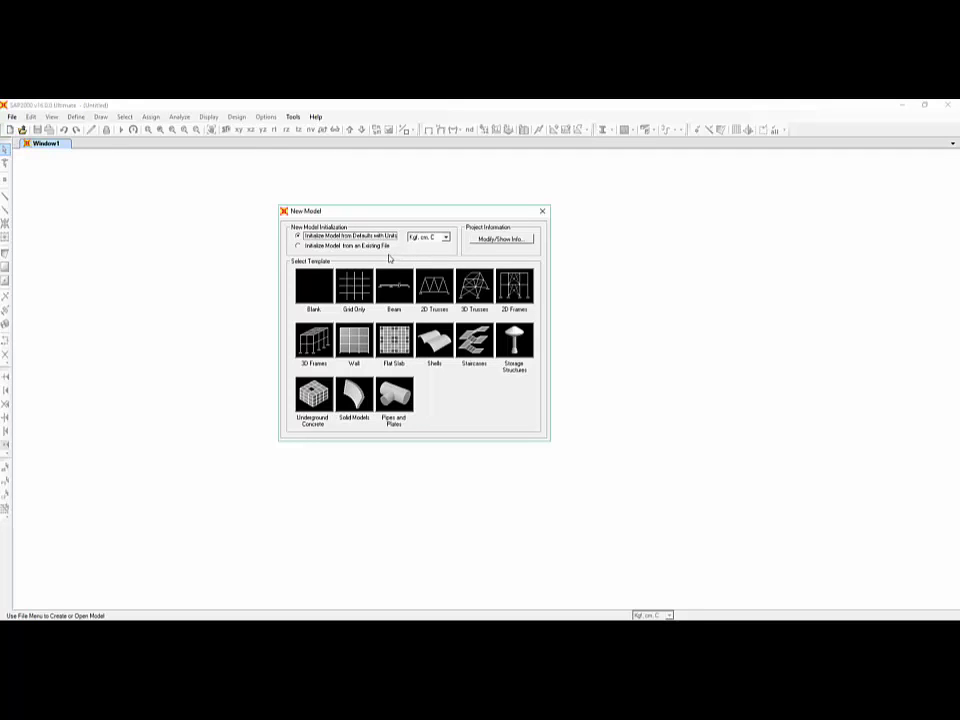
pyautogui.click(330, 286)
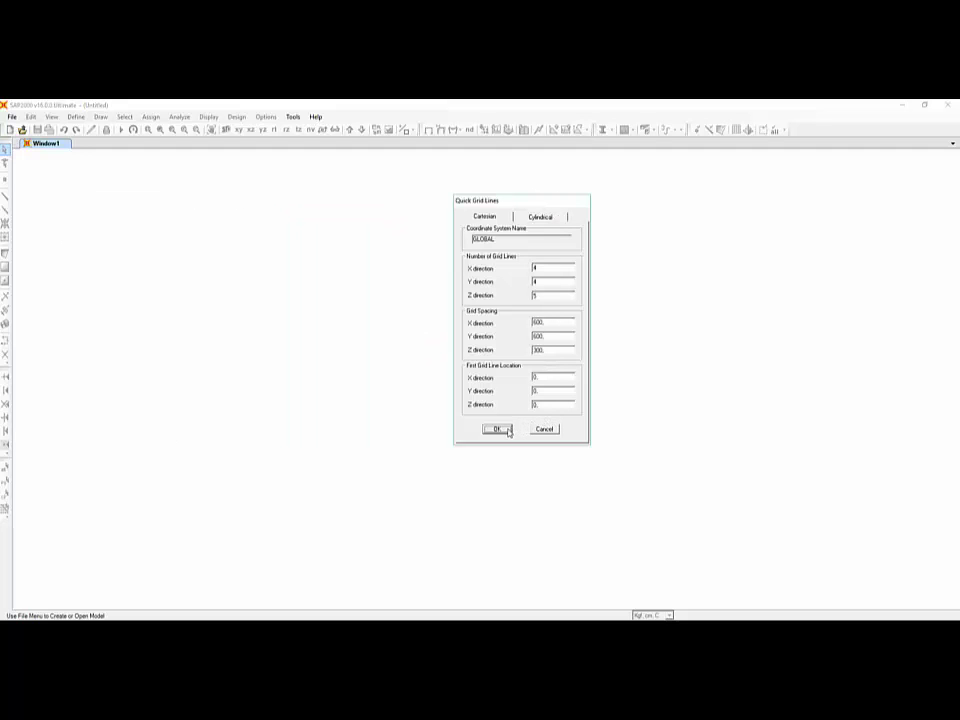
pyautogui.click(498, 429)
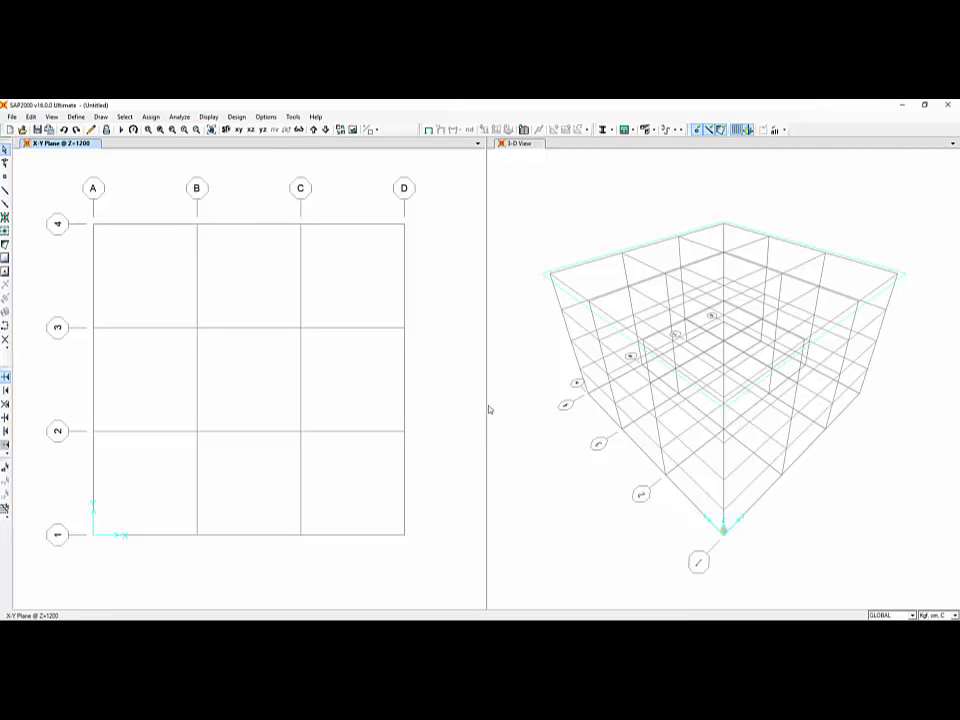
# Open the material definitions and move the dialog aside.
pyautogui.click(77, 118)
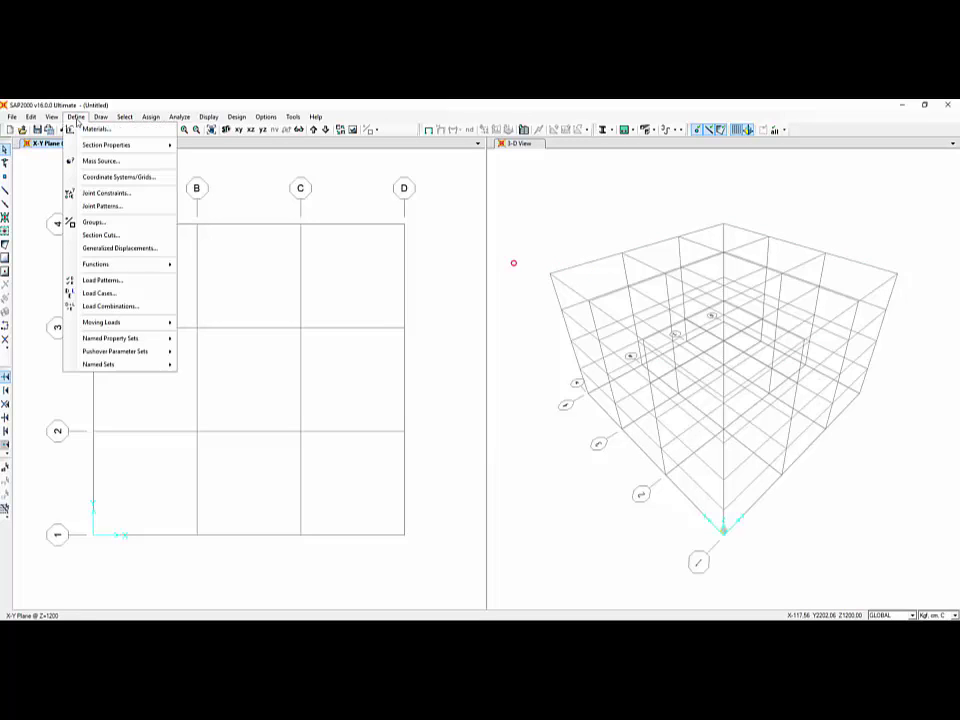
pyautogui.moveTo(80, 147)
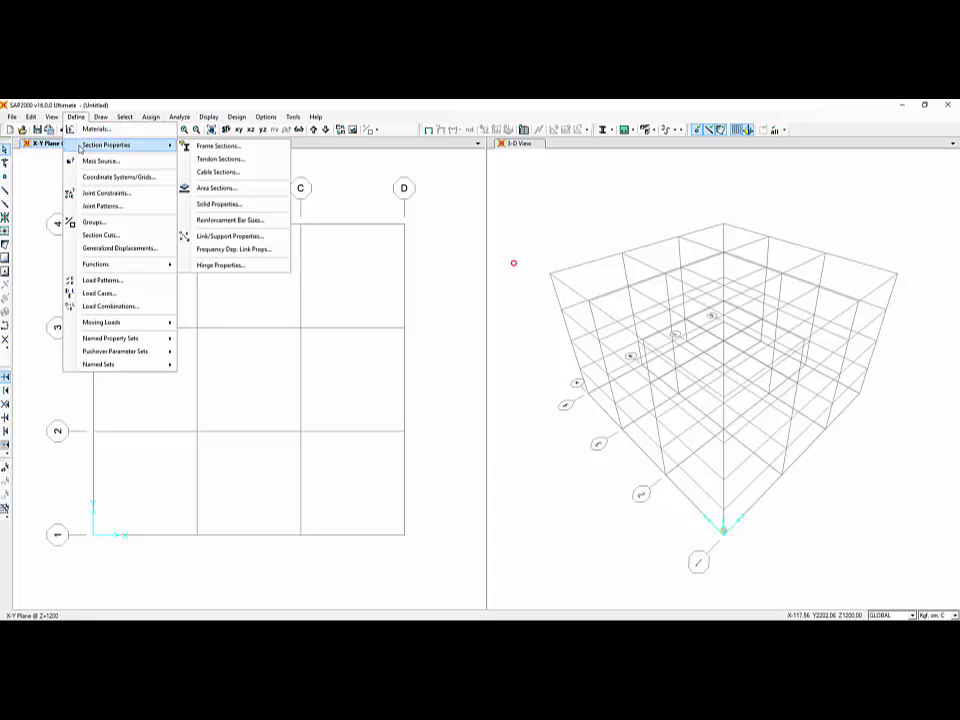
pyautogui.click(76, 117)
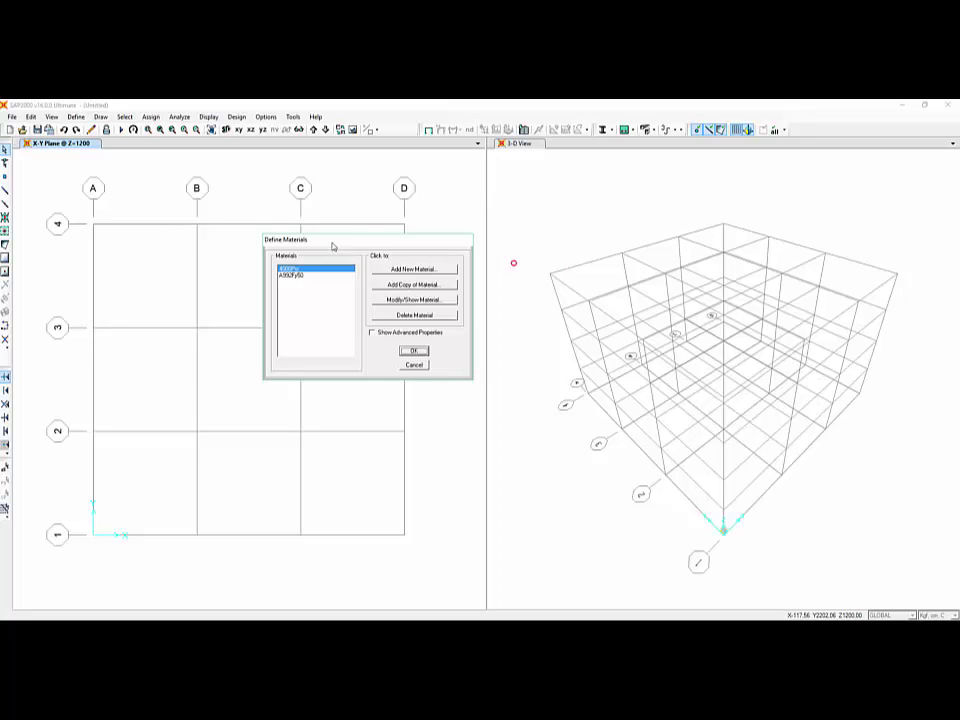
pyautogui.moveTo(332, 241); pyautogui.dragTo(201, 241)
pyautogui.click(283, 300)
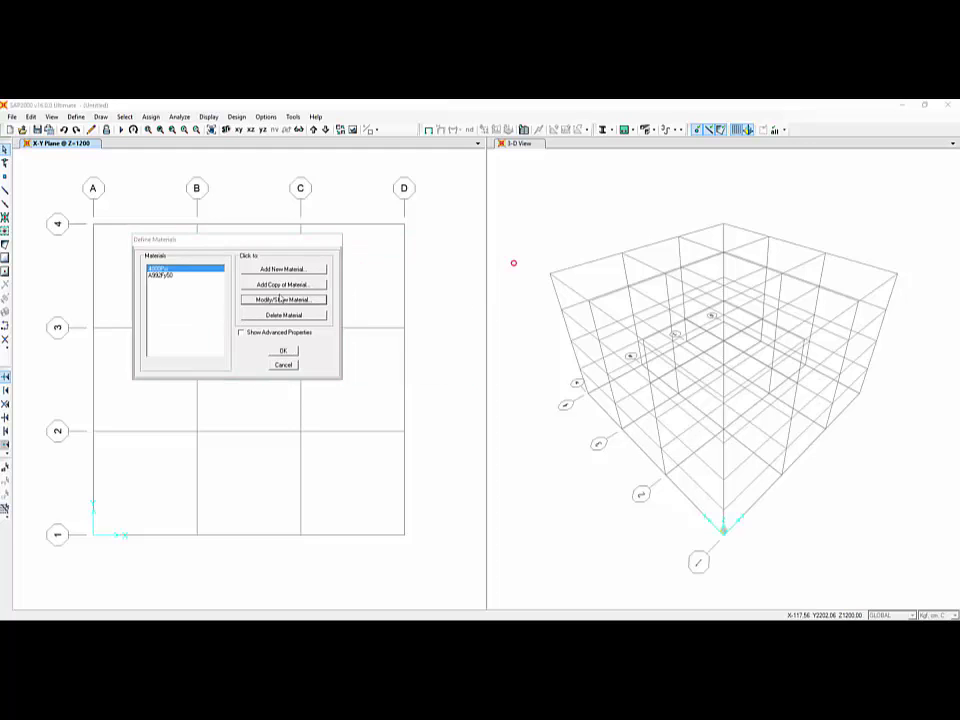
pyautogui.moveTo(490, 200); pyautogui.dragTo(602, 247)
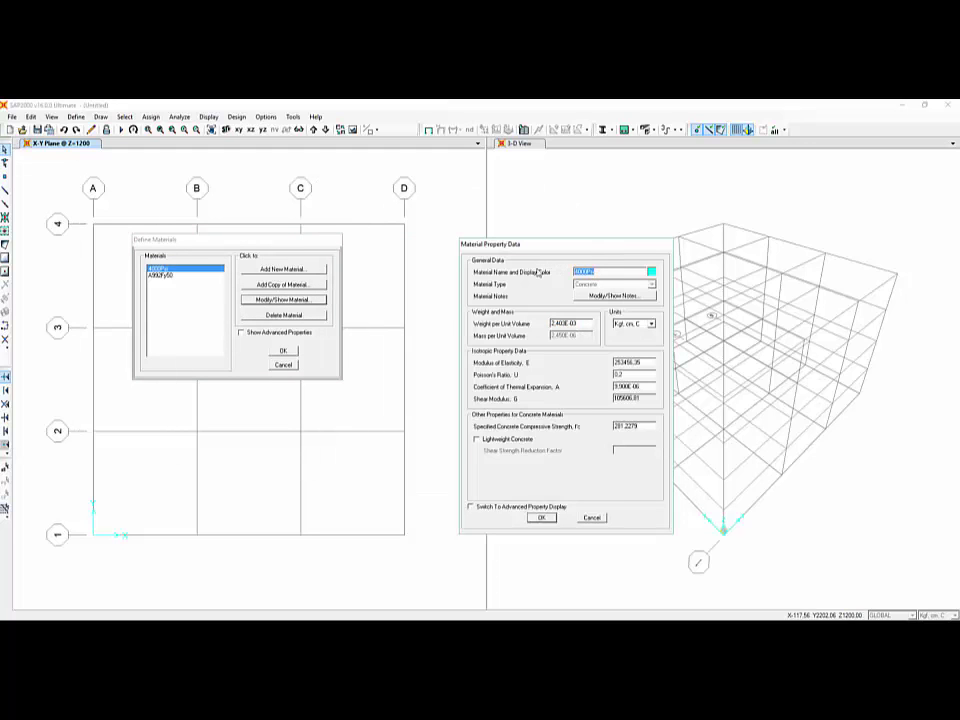
pyautogui.write('con210')
pyautogui.moveTo(652, 362)
pyautogui.mouseDown()
pyautogui.moveTo(606, 362)
pyautogui.moveTo(665, 364)
pyautogui.mouseUp()
pyautogui.write('218819')
pyautogui.write('.7889')
pyautogui.press('BackSpace')
pyautogui.write('8')
pyautogui.doubleClick(642, 386)
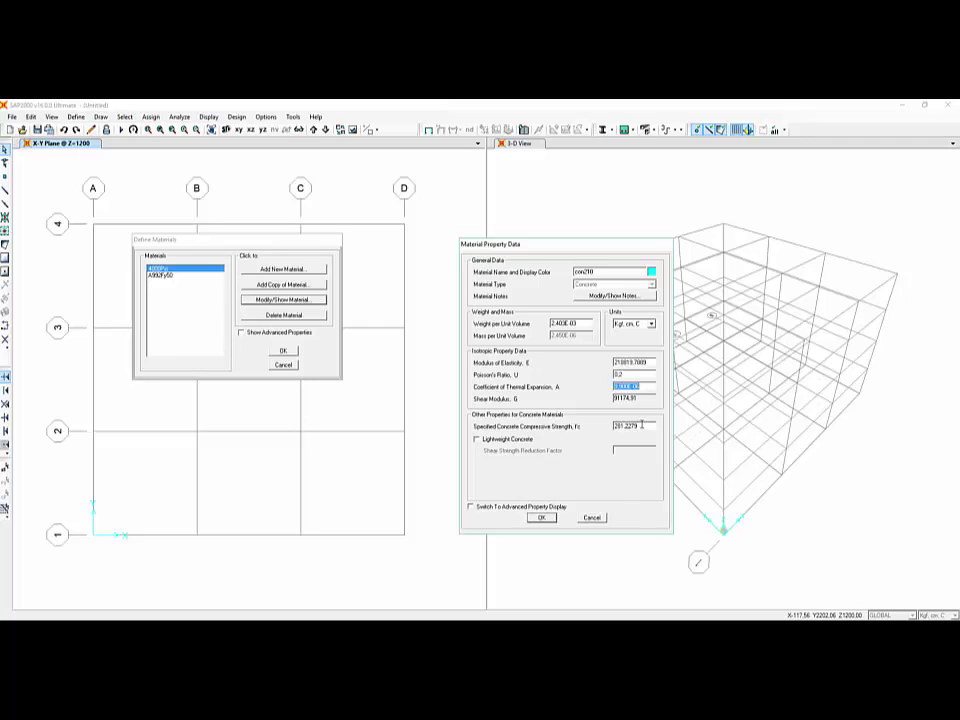
pyautogui.press('Tab')
pyautogui.write('210')
pyautogui.click(471, 507)
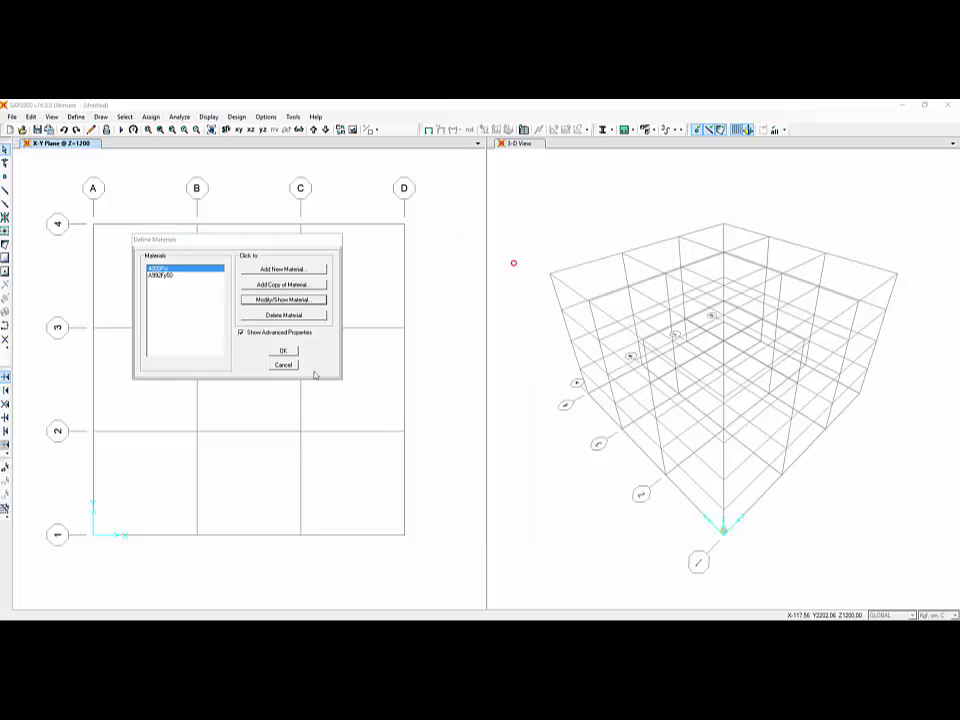
pyautogui.click(280, 300)
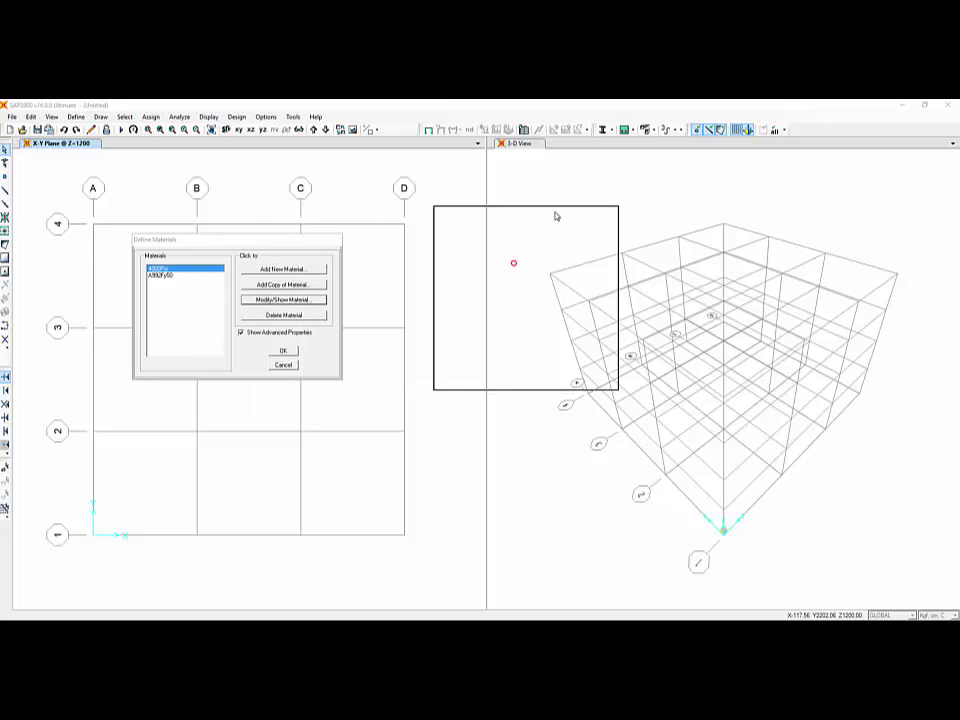
pyautogui.click(537, 350)
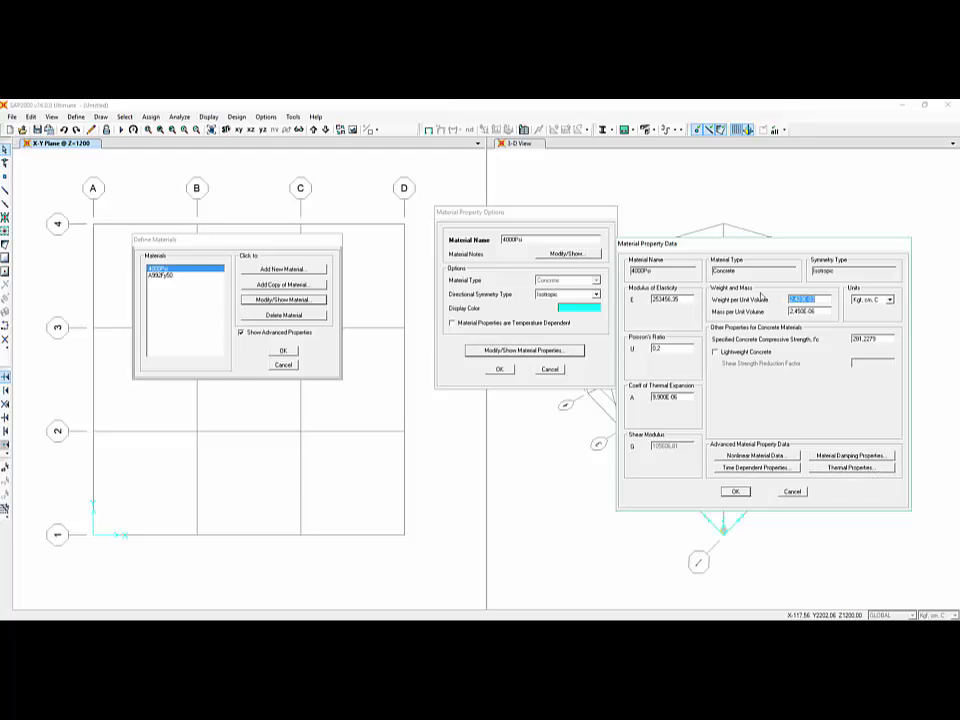
pyautogui.click(792, 491)
pyautogui.click(549, 370)
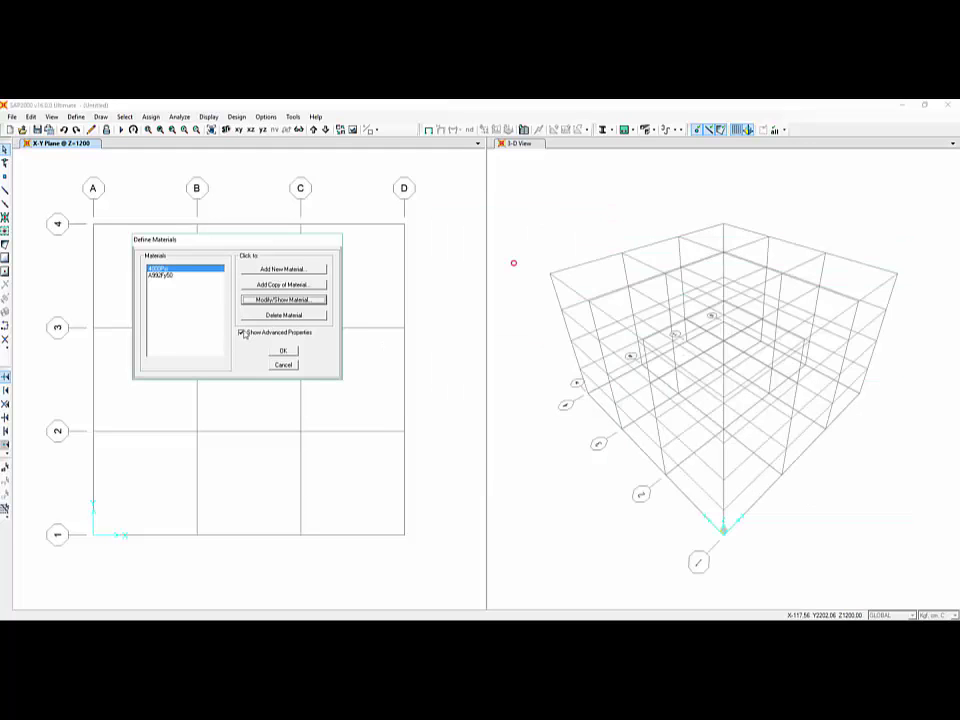
pyautogui.click(241, 332)
# Redefine the 4000Psi concrete as CON210 with a modulus of elasticity of 218819.7889 and a compressive strength of 210.
pyautogui.click(259, 303)
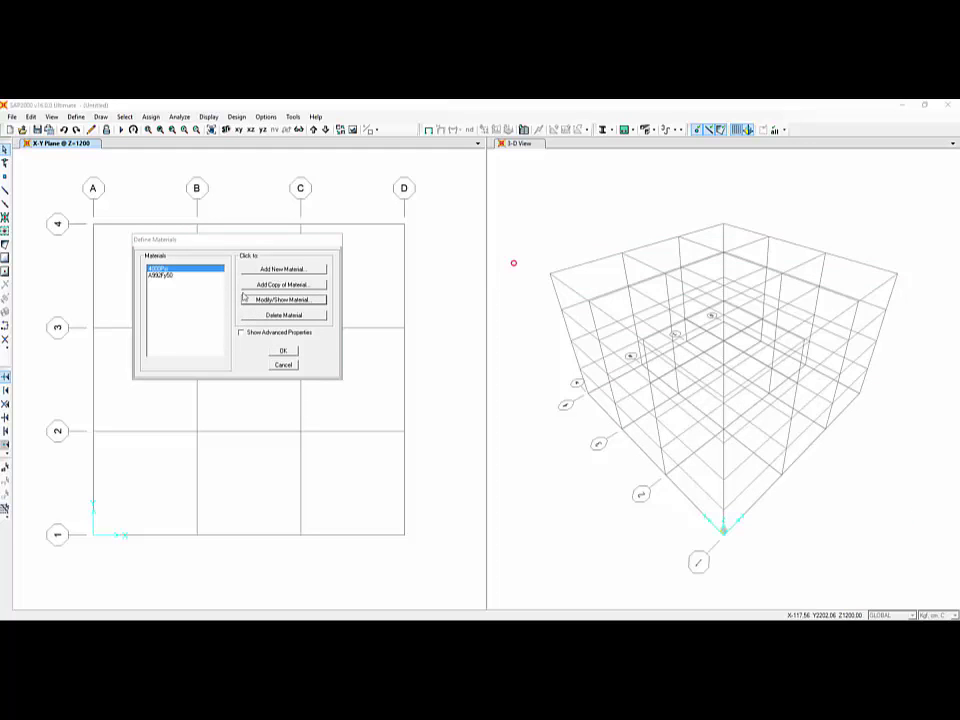
pyautogui.moveTo(118, 184); pyautogui.dragTo(566, 218)
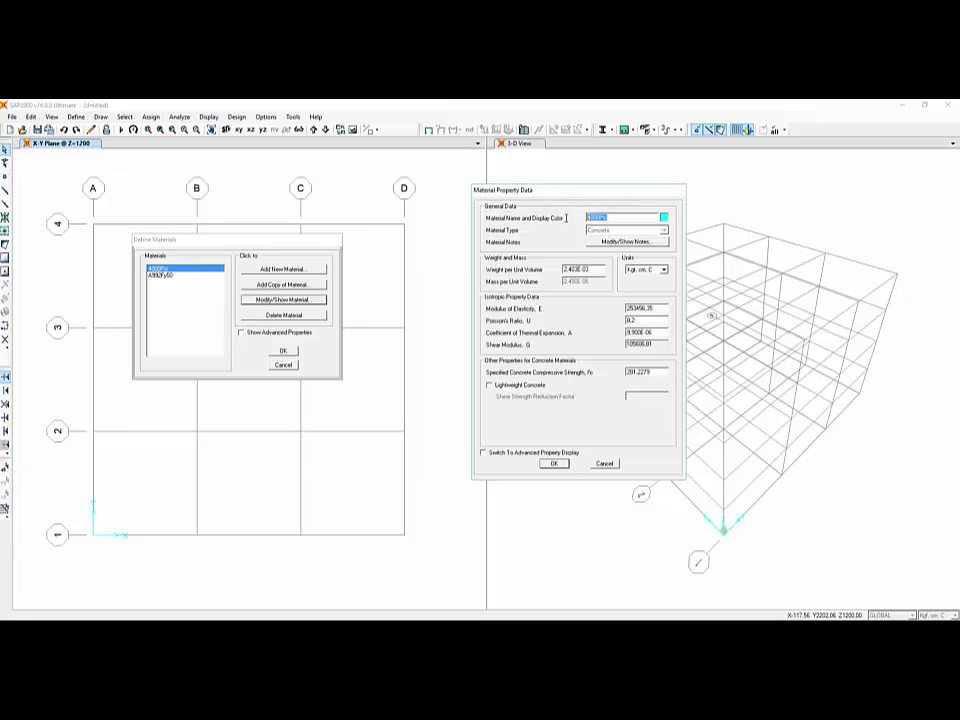
pyautogui.write('con25')
pyautogui.moveTo(612, 217); pyautogui.dragTo(552, 222)
pyautogui.write('CON210')
pyautogui.doubleClick(661, 309)
pyautogui.write('21000')
pyautogui.write('9')
pyautogui.write('.7989')
pyautogui.doubleClick(656, 371)
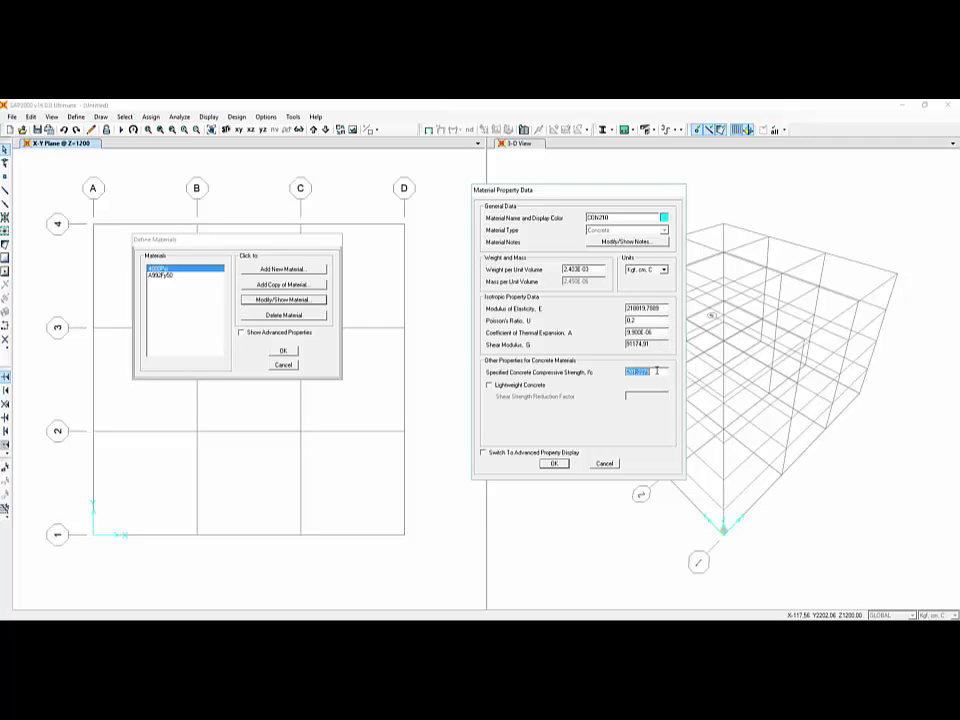
pyautogui.write('210')
pyautogui.click(549, 462)
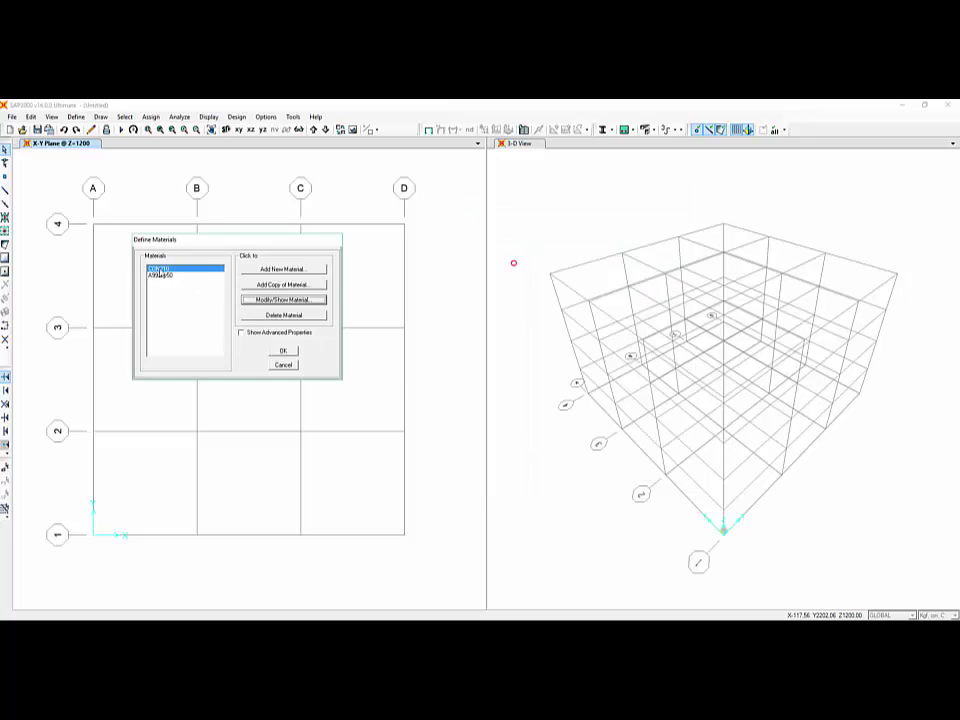
# Add a copy of CON210 named CON250 with a new modulus of elasticity and a compressive strength of 250.
pyautogui.click(270, 285)
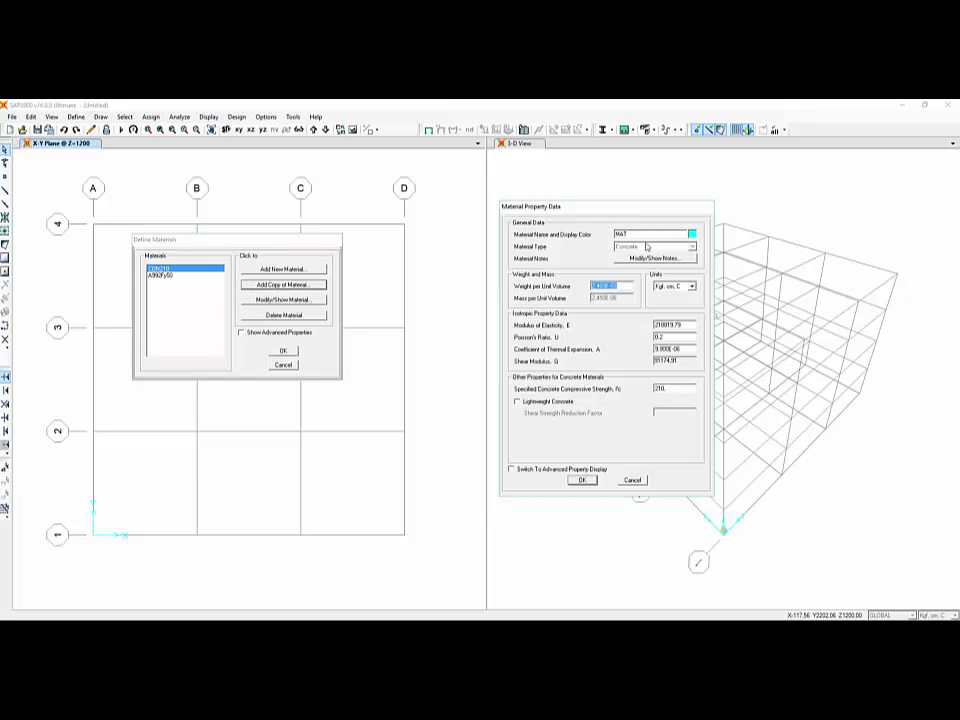
pyautogui.write('CON250')
pyautogui.doubleClick(687, 324)
pyautogui.write('218')
pyautogui.write('819')
pyautogui.write('.96')
pyautogui.write('33')
pyautogui.doubleClick(679, 388)
pyautogui.write('250')
pyautogui.click(588, 480)
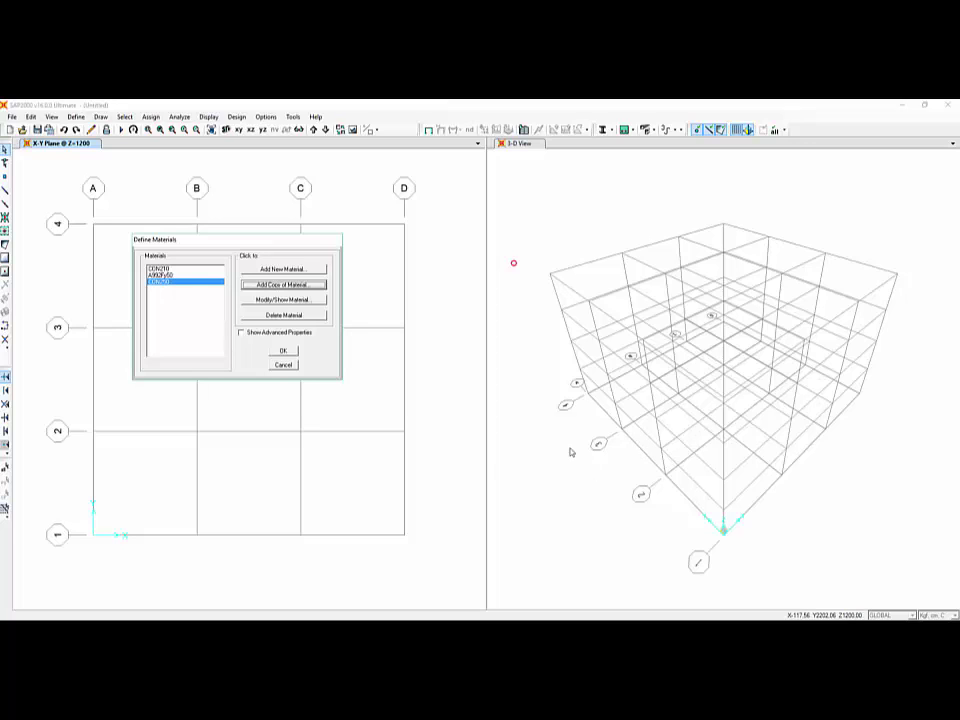
# Add a new United States rebar material with standard ASTM A615 and Grade 60.
pyautogui.click(285, 283)
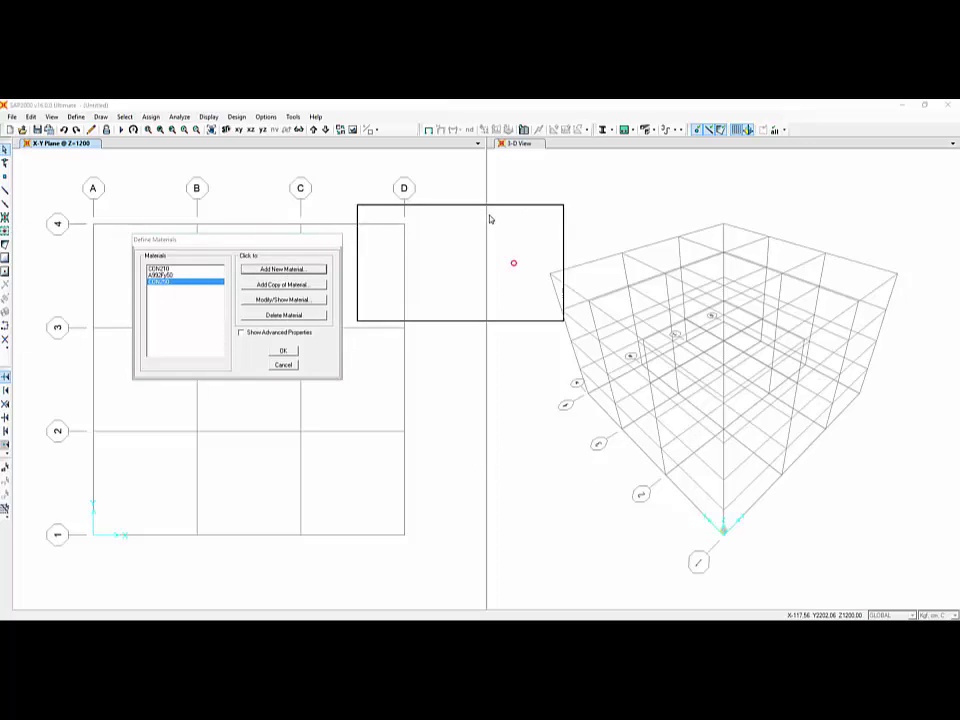
pyautogui.click(542, 240)
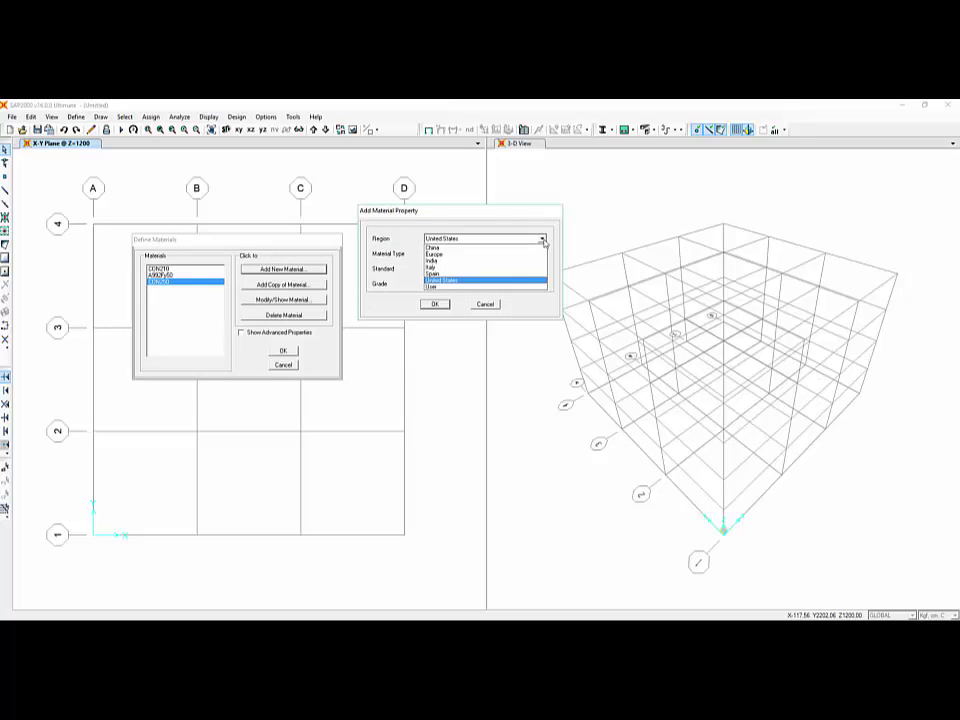
pyautogui.click(542, 240)
pyautogui.click(542, 254)
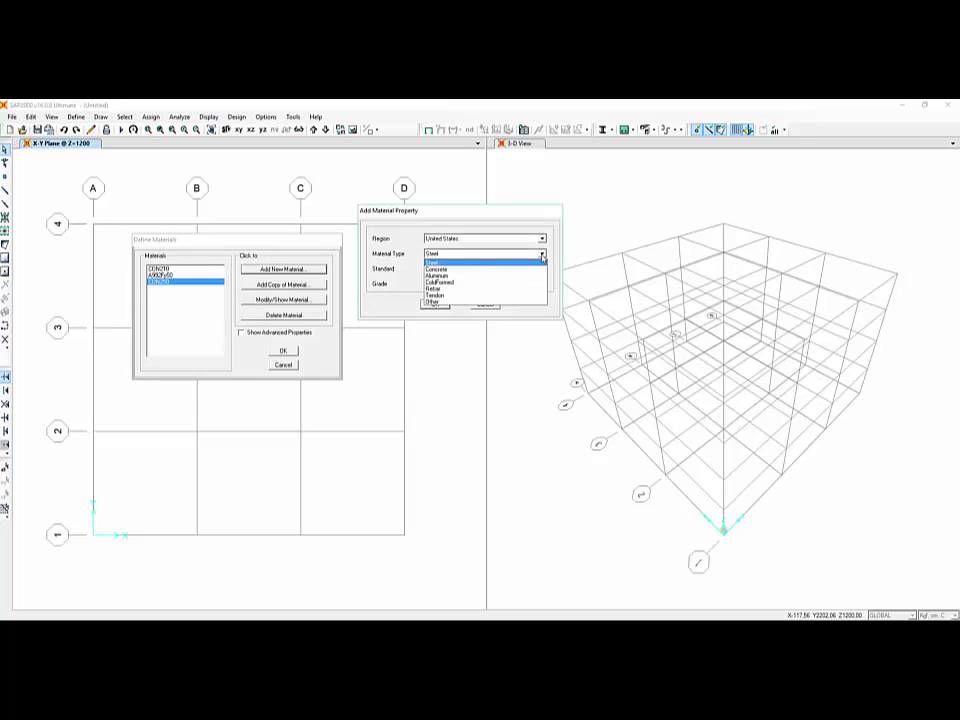
pyautogui.click(459, 290)
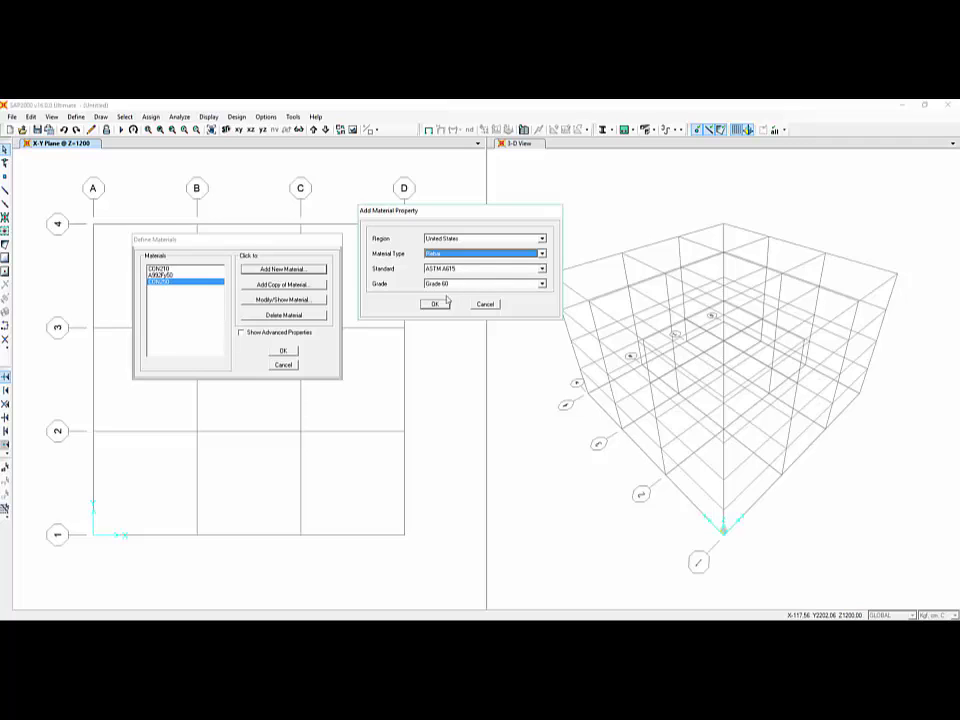
pyautogui.click(443, 304)
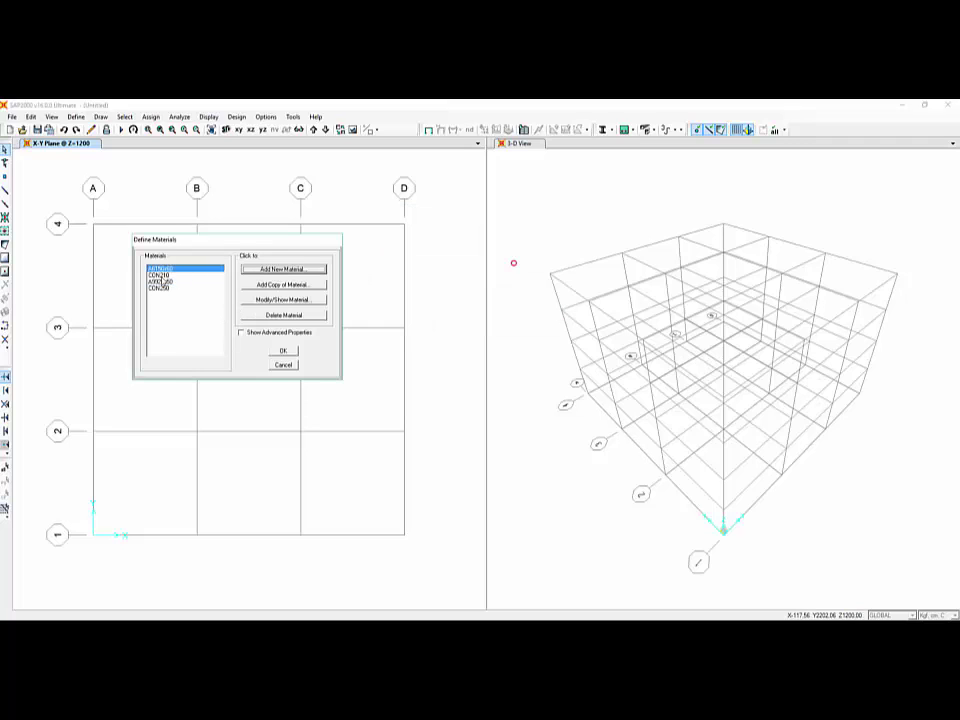
# Review the A615Gr60 rebar properties and accept the material definitions.
pyautogui.click(283, 299)
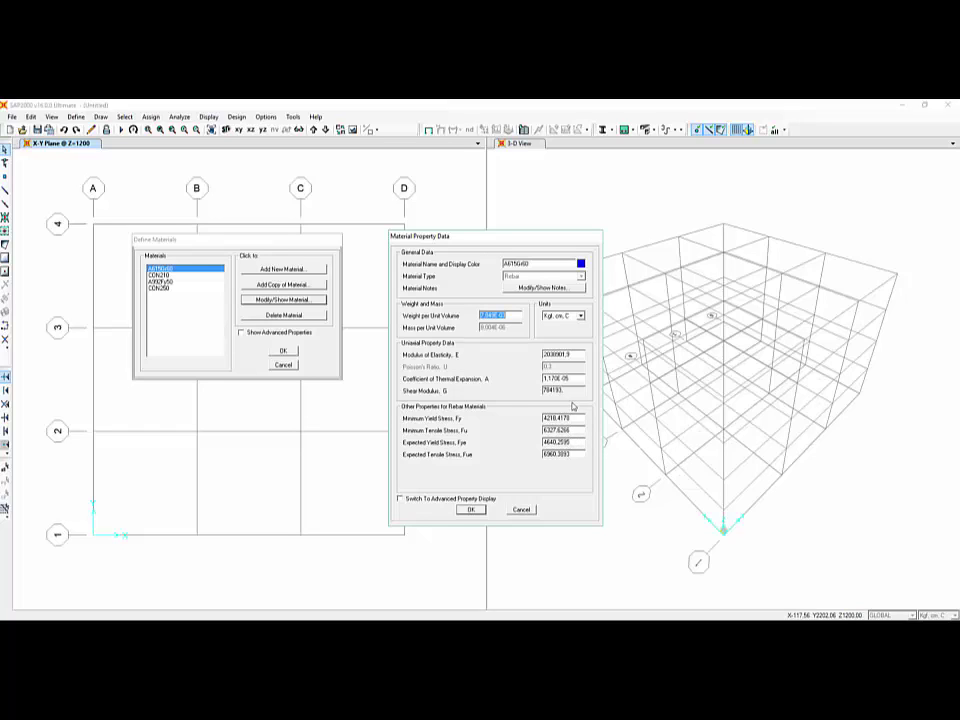
pyautogui.doubleClick(576, 441)
pyautogui.click(472, 511)
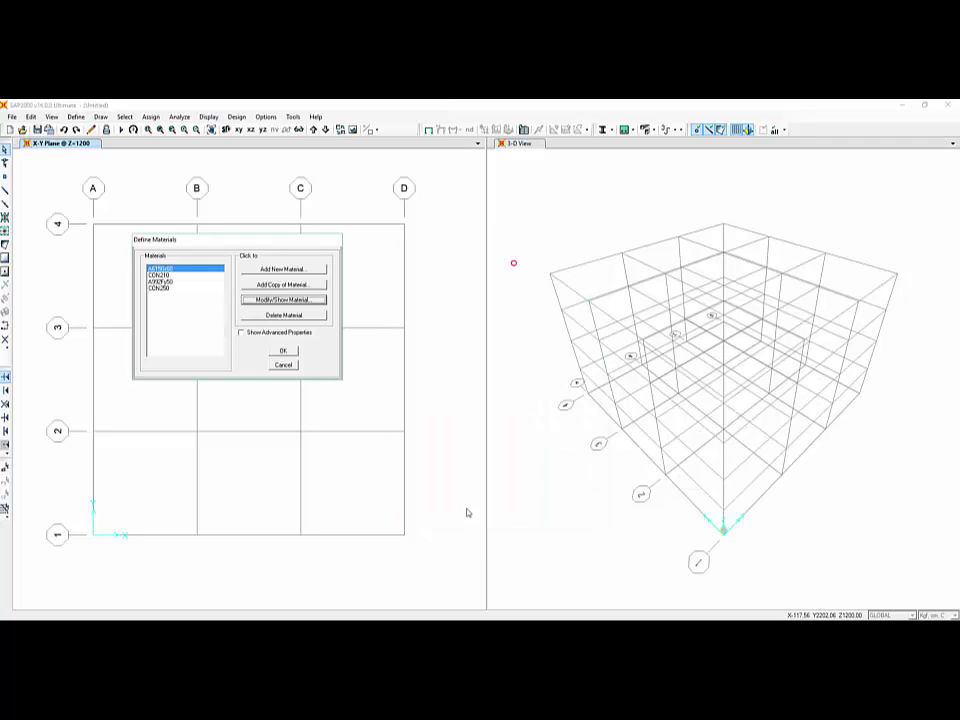
pyautogui.click(283, 351)
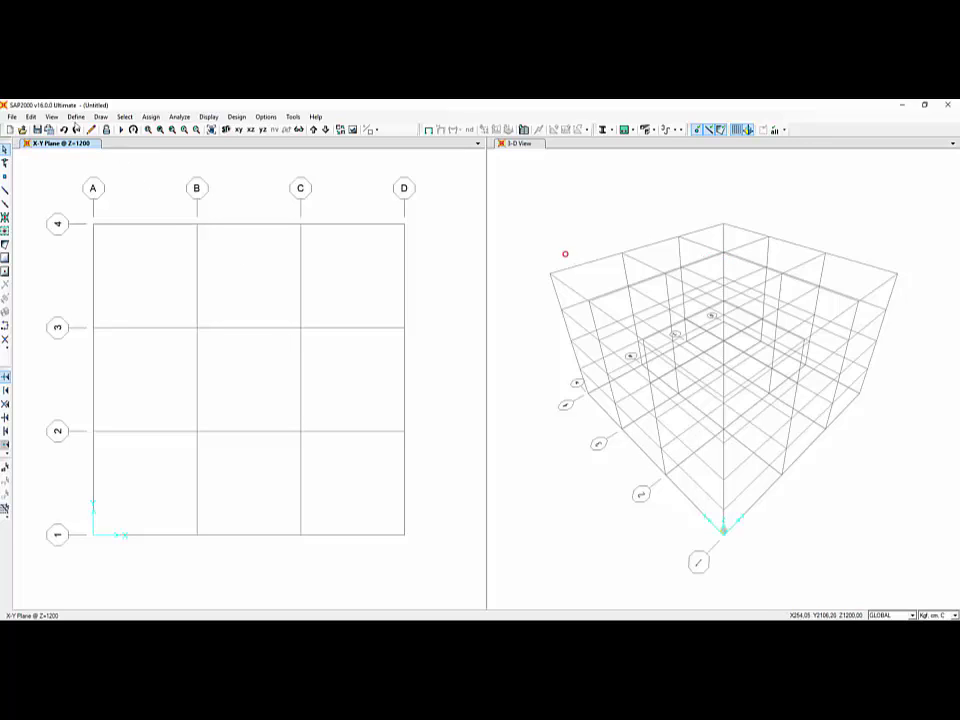
# Start a new frame section property and set its property type to Other.
pyautogui.click(75, 117)
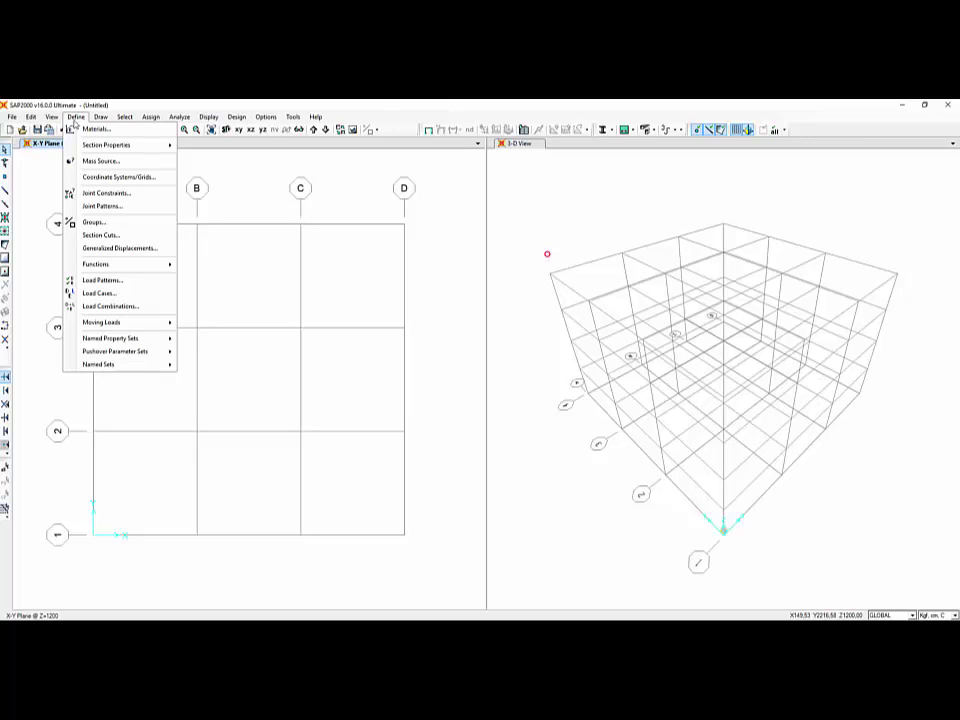
pyautogui.moveTo(127, 146)
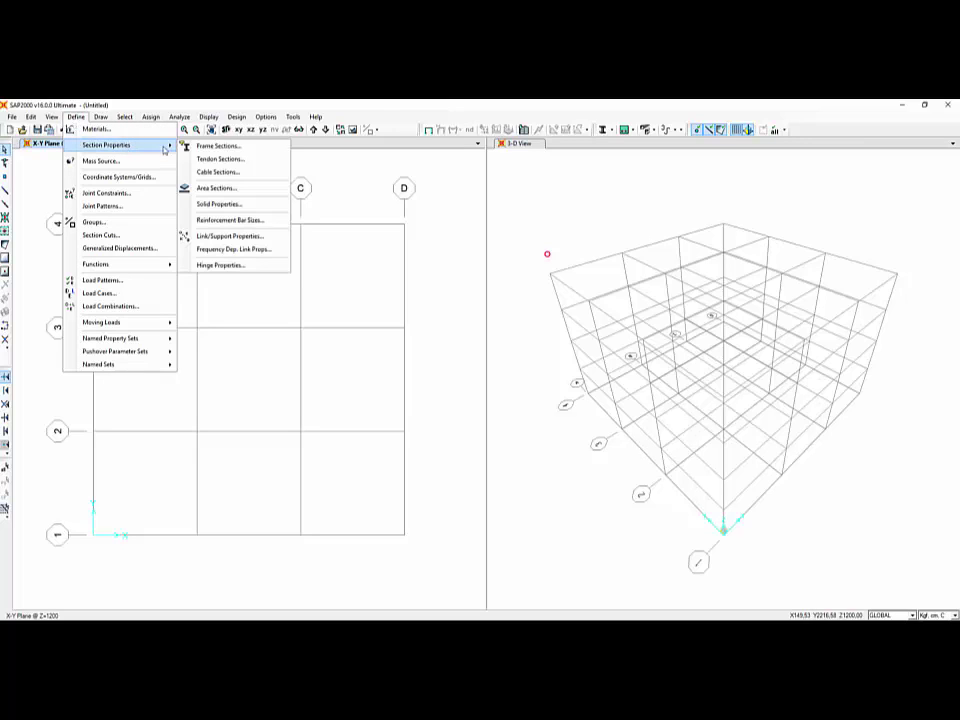
pyautogui.click(261, 151)
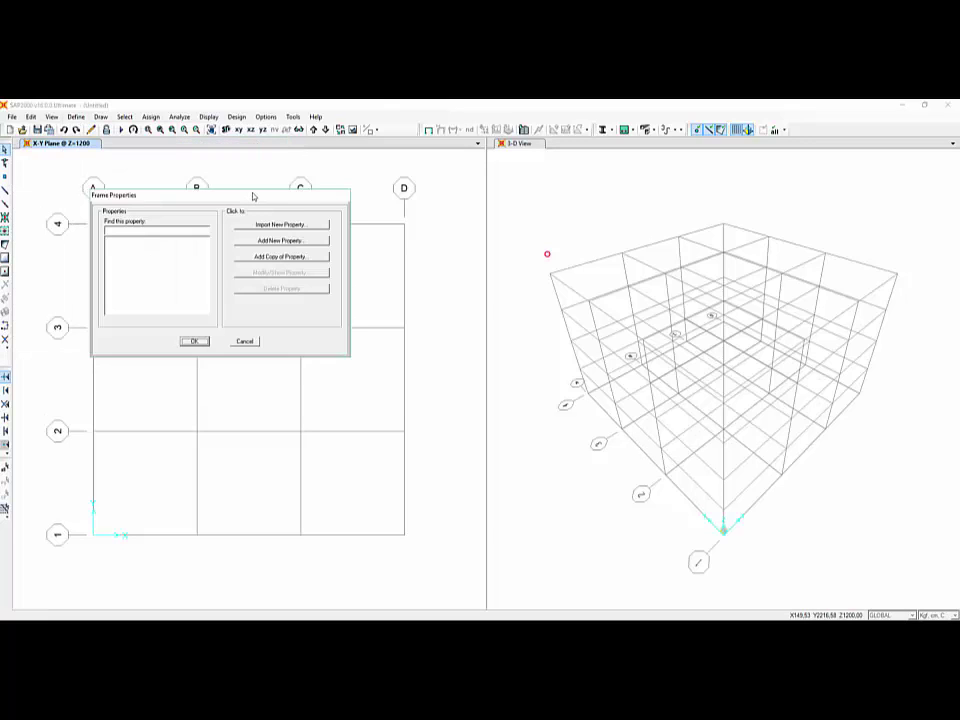
pyautogui.click(282, 242)
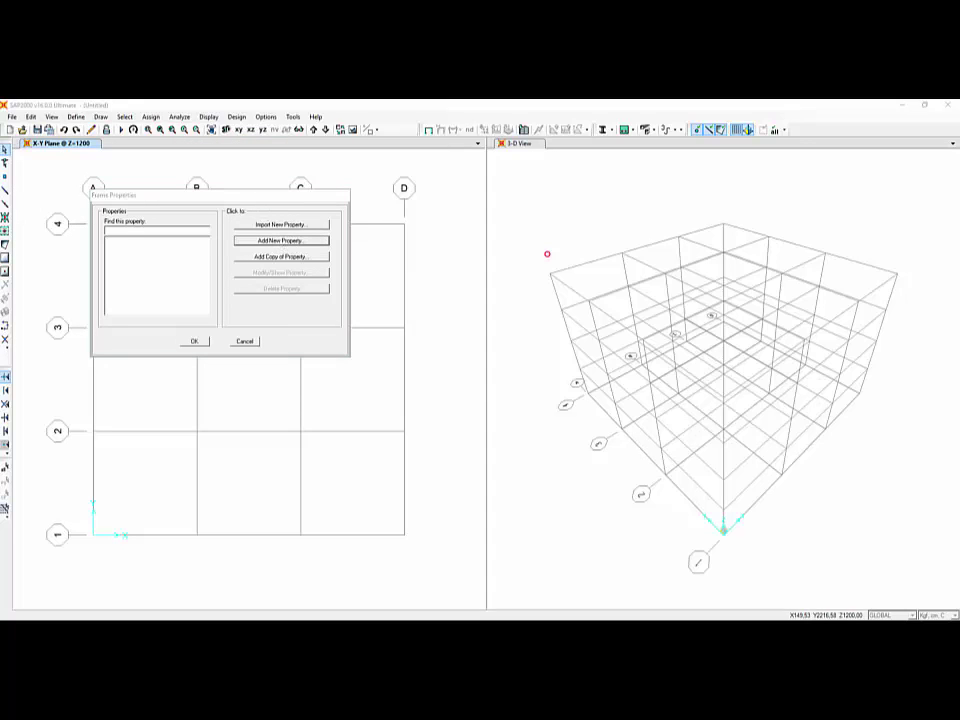
pyautogui.moveTo(276, 204); pyautogui.dragTo(249, 204)
pyautogui.click(334, 227)
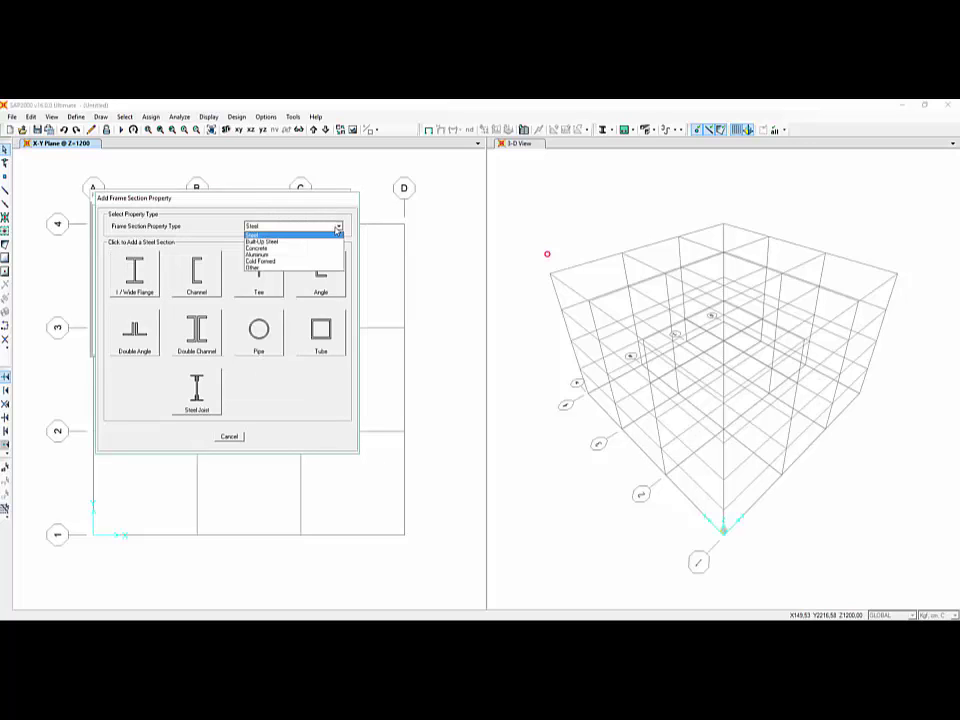
pyautogui.click(283, 267)
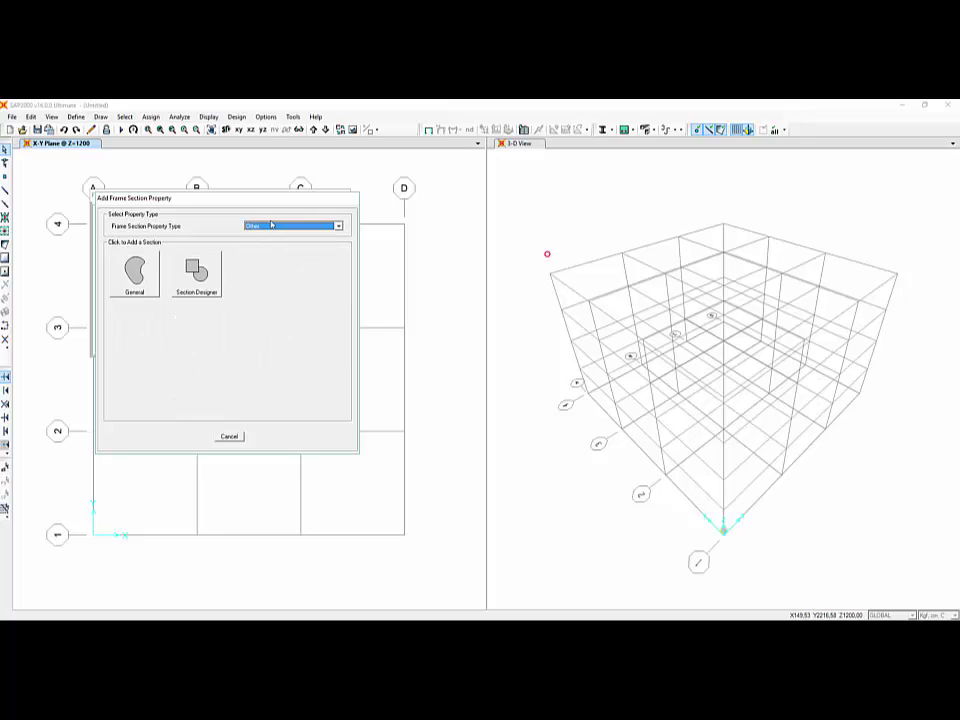
pyautogui.click(271, 225)
pyautogui.click(277, 253)
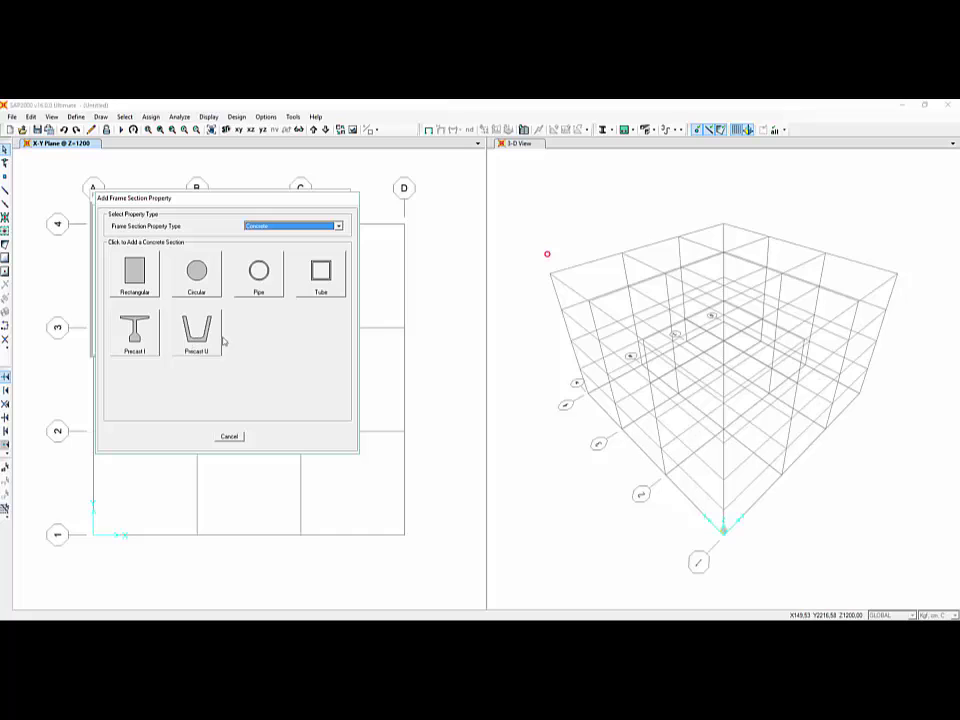
pyautogui.click(338, 226)
pyautogui.click(288, 267)
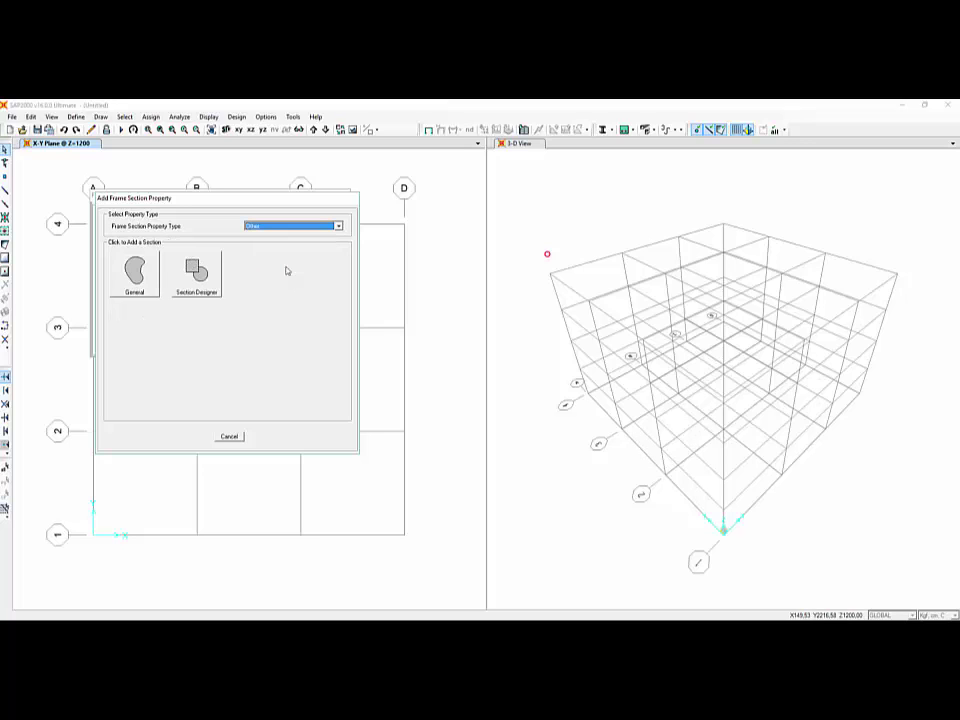
# Create a Section Designer section named C-30X30 with base material CON210 and the Concrete Column design type.
pyautogui.click(197, 271)
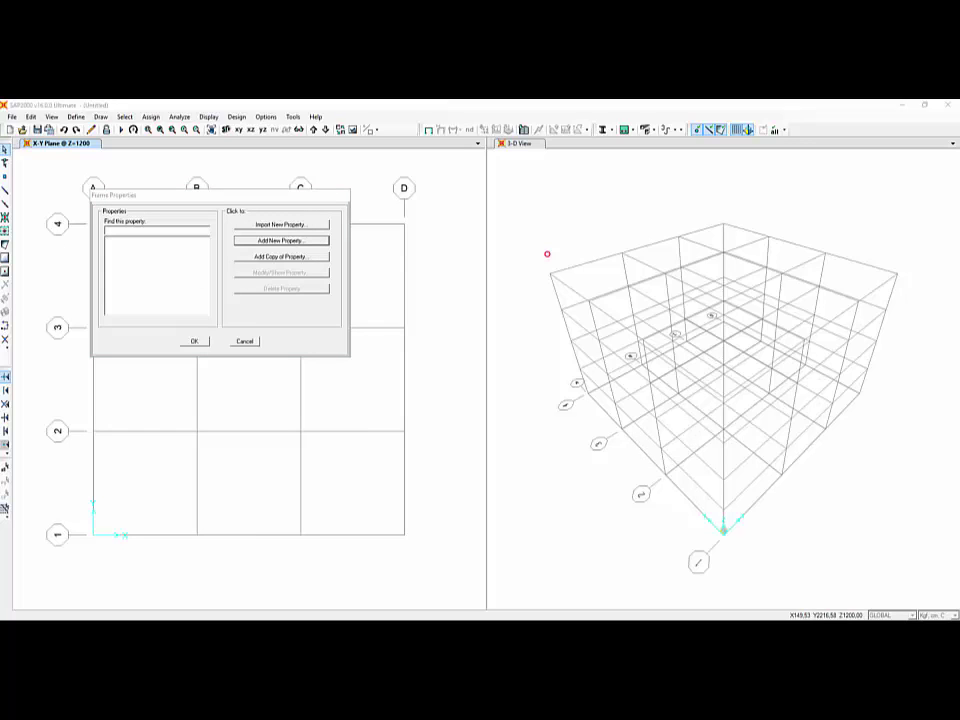
pyautogui.moveTo(194, 193); pyautogui.dragTo(157, 213)
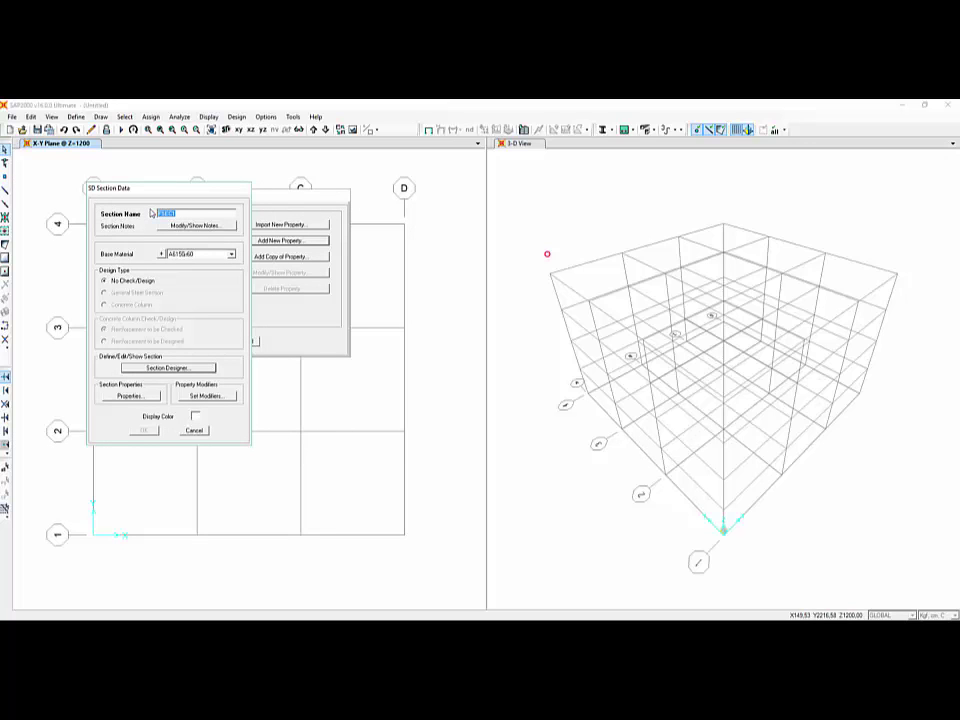
pyautogui.write('C-30CM')
pyautogui.click(231, 256)
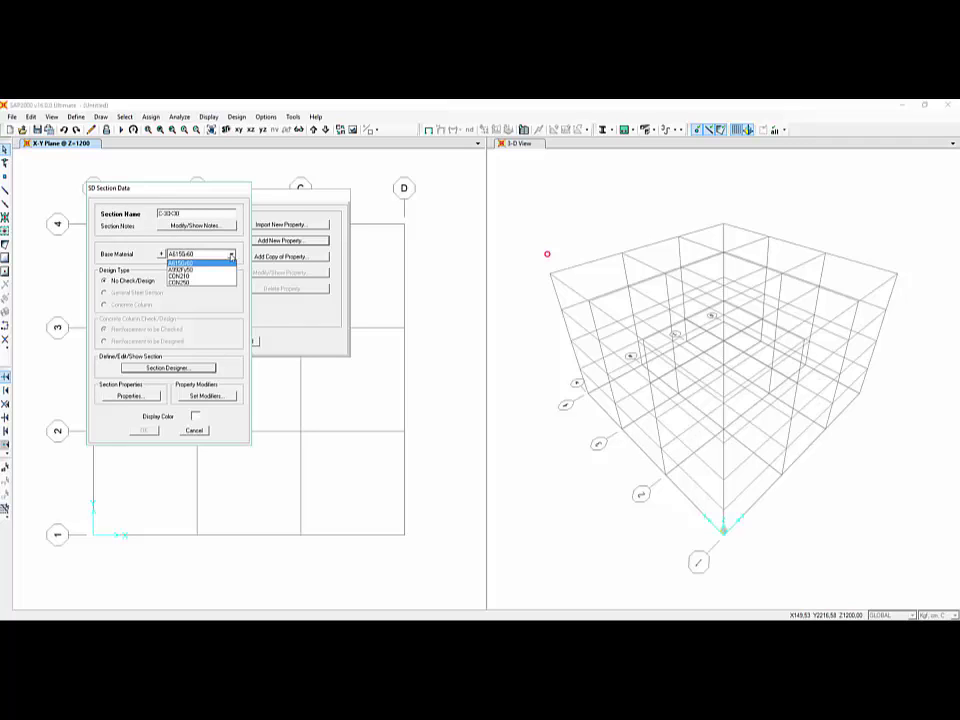
pyautogui.click(215, 277)
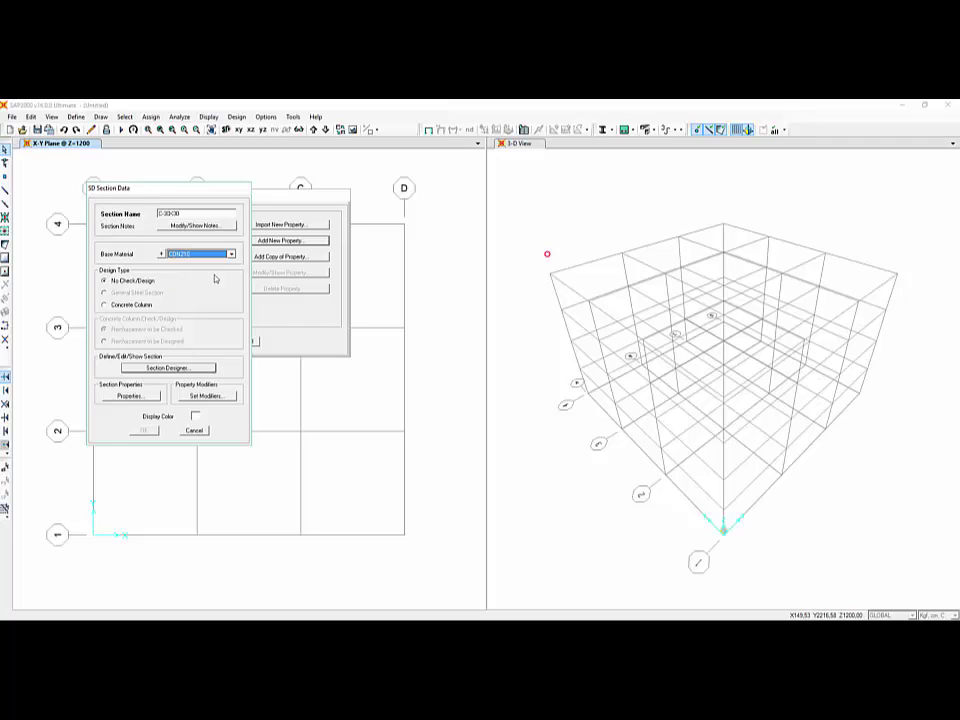
pyautogui.click(110, 308)
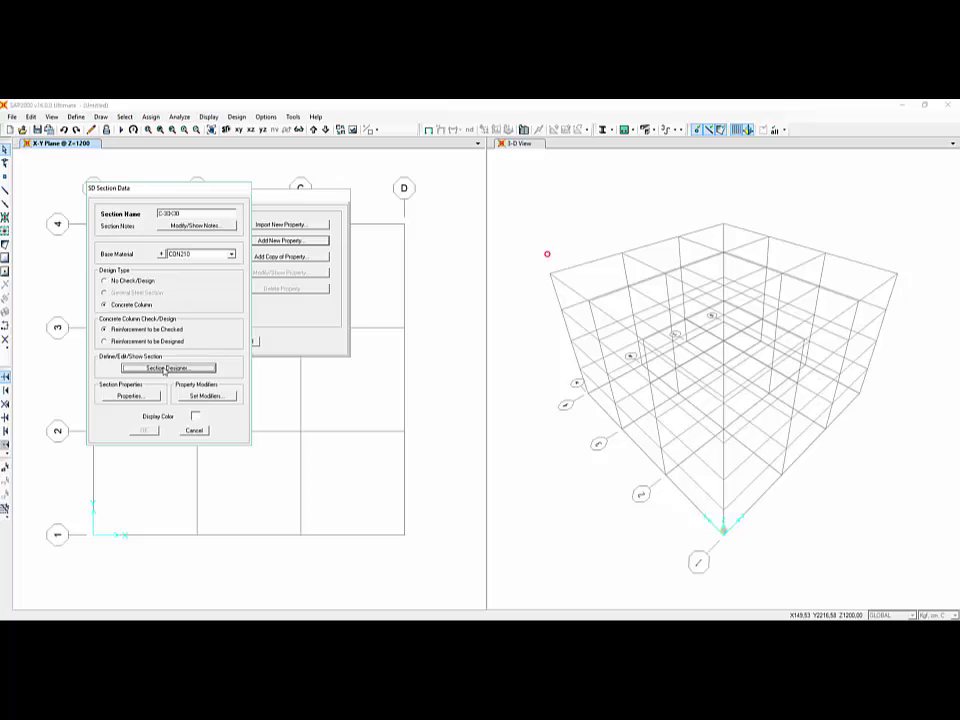
# Open the C-30X30 section in Section Designer and enlarge the drawing window.
pyautogui.click(165, 369)
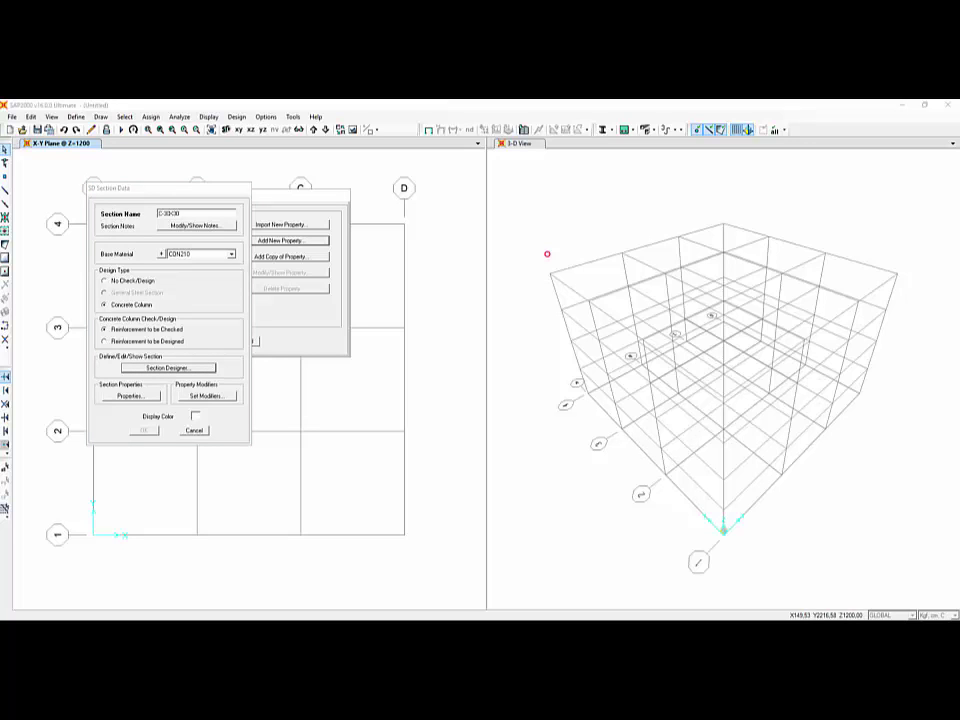
pyautogui.moveTo(111, 165); pyautogui.dragTo(306, 146)
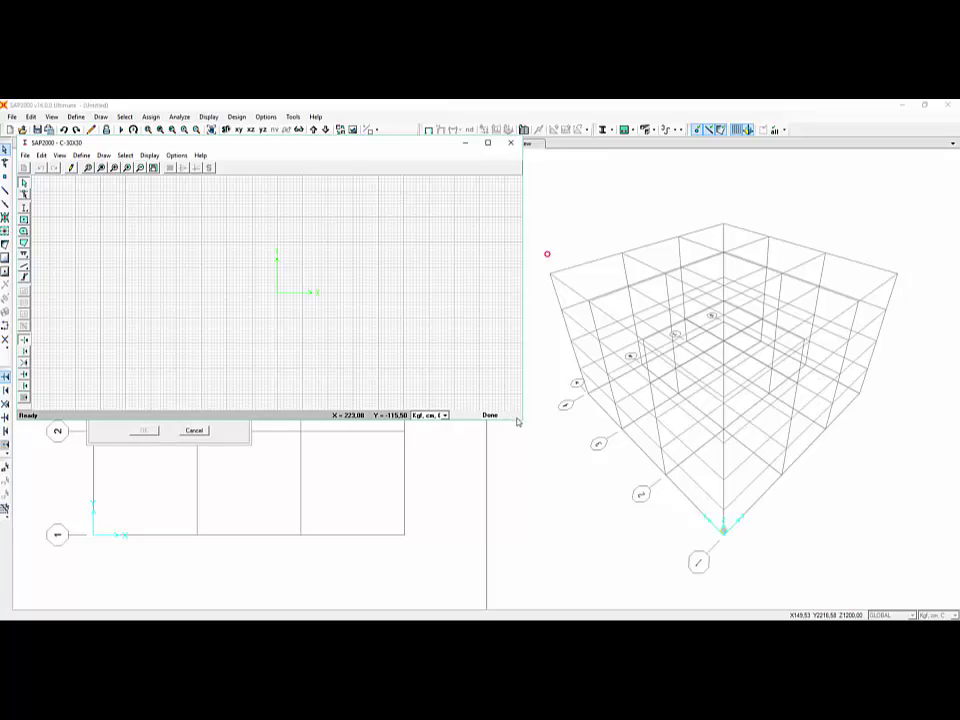
pyautogui.moveTo(520, 420); pyautogui.dragTo(936, 606)
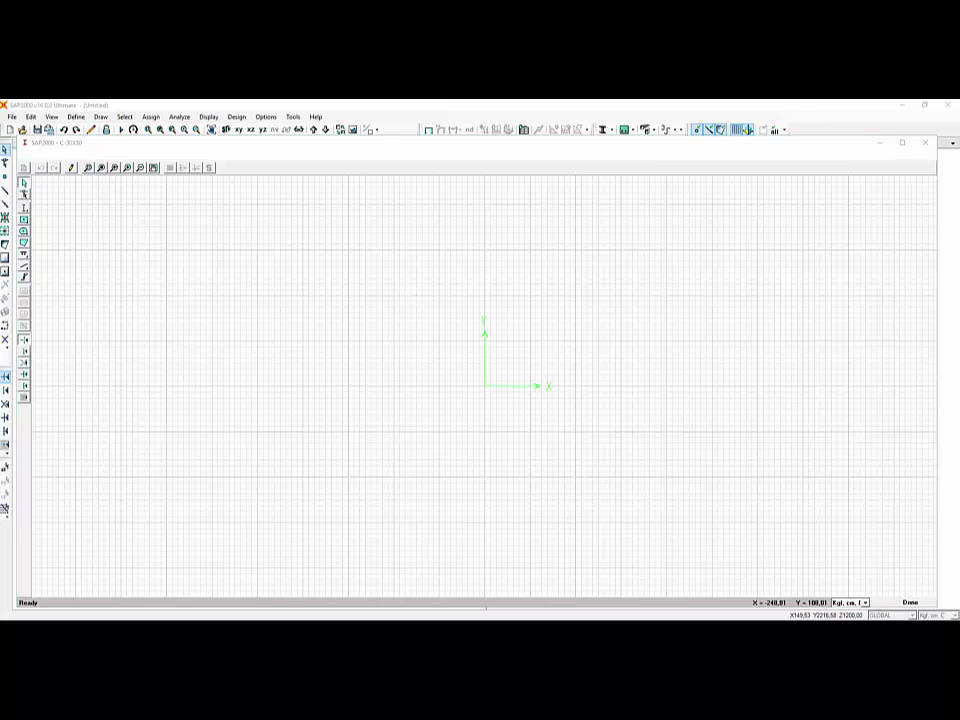
pyautogui.click(37, 178)
pyautogui.click(33, 283)
pyautogui.rightClick(196, 237)
pyautogui.moveTo(279, 322)
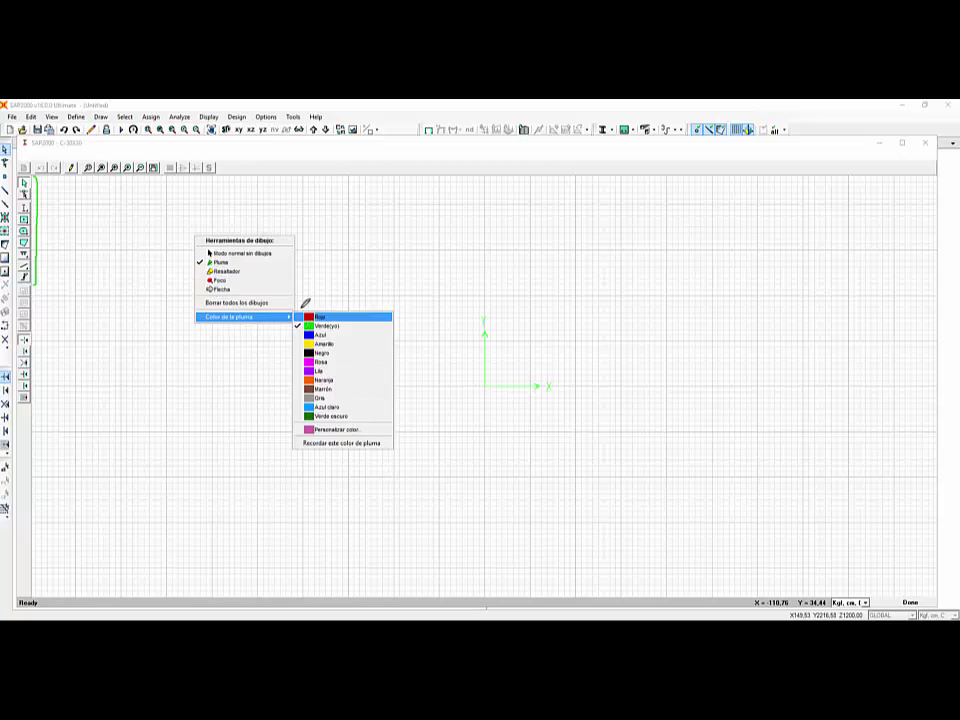
pyautogui.click(308, 316)
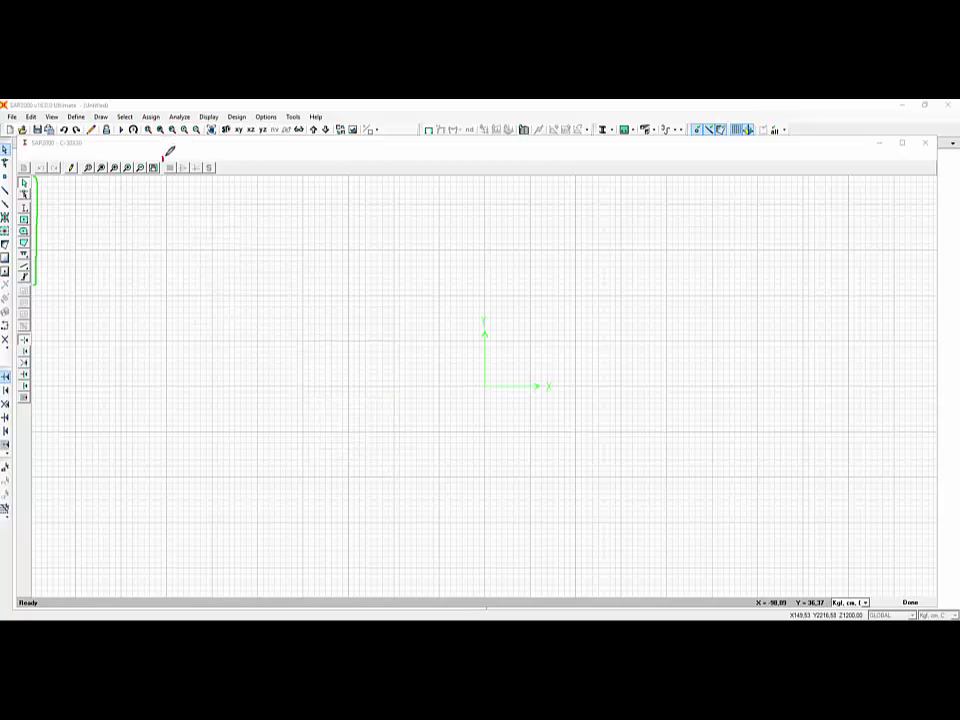
pyautogui.moveTo(166, 160)
pyautogui.mouseDown()
pyautogui.moveTo(220, 154)
pyautogui.moveTo(214, 160)
pyautogui.mouseUp()
pyautogui.moveTo(42, 219); pyautogui.dragTo(63, 216)
pyautogui.moveTo(175, 156)
pyautogui.mouseDown()
pyautogui.moveTo(181, 141)
pyautogui.moveTo(198, 152)
pyautogui.mouseUp()
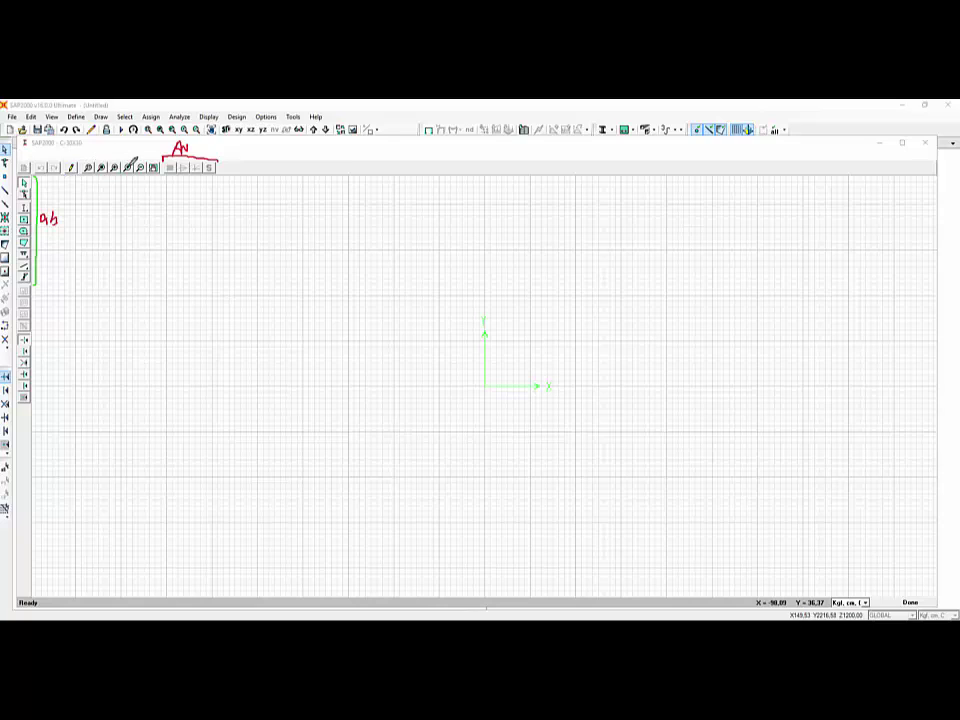
pyautogui.rightClick(268, 147)
pyautogui.click(278, 172)
# Switch to the Excel column steel workbook and enter 4218,42 as the rebar yield strength FY.
pyautogui.hotkey('alt', 'Tab')
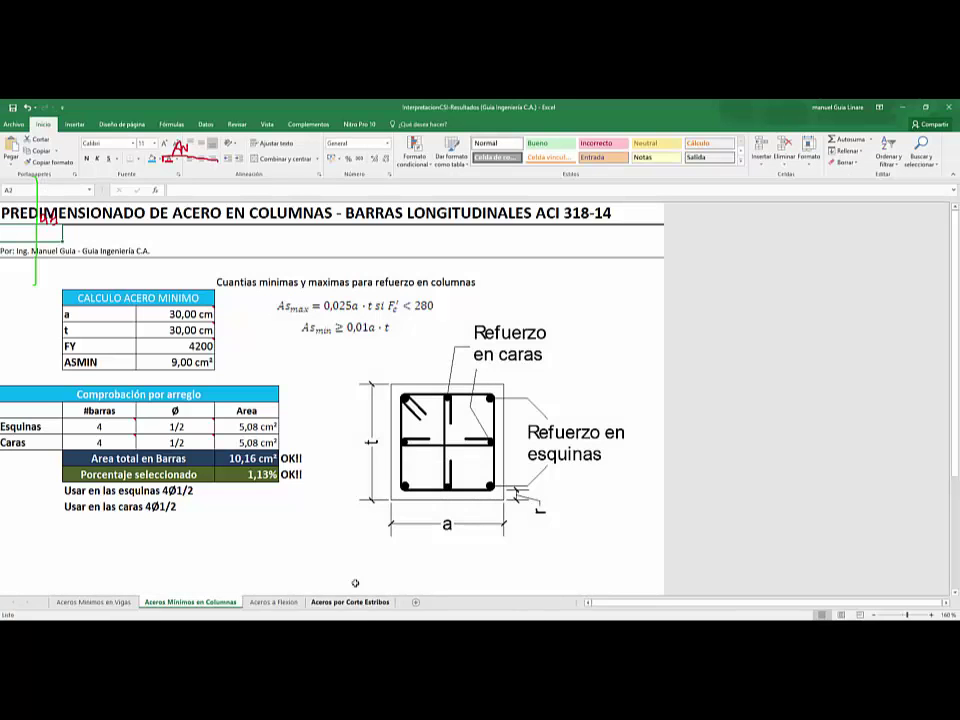
pyautogui.click(161, 313)
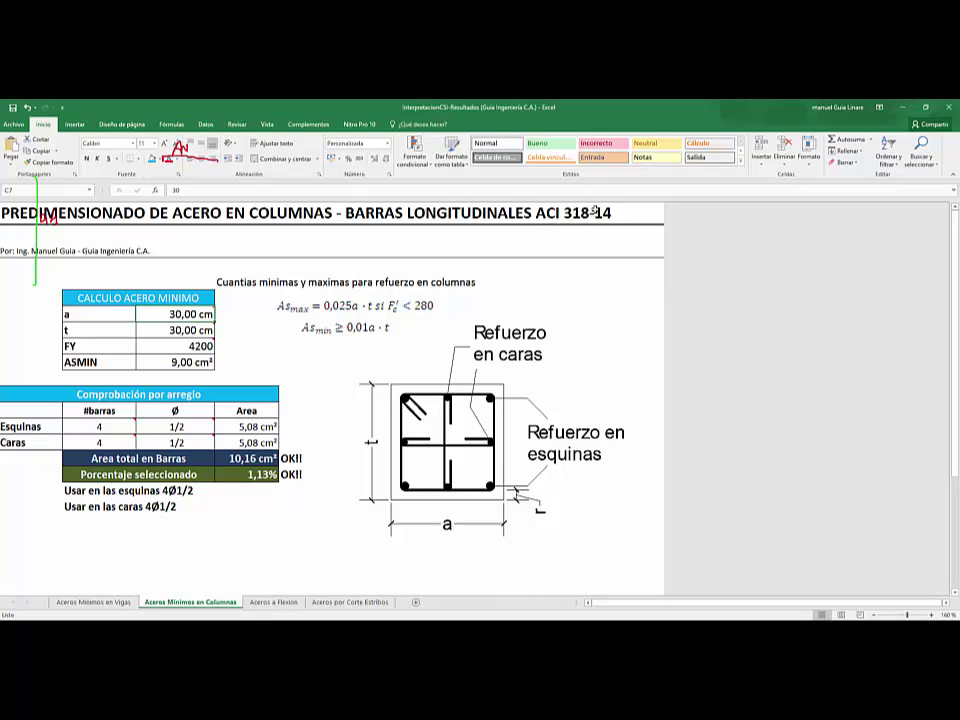
pyautogui.moveTo(175, 316)
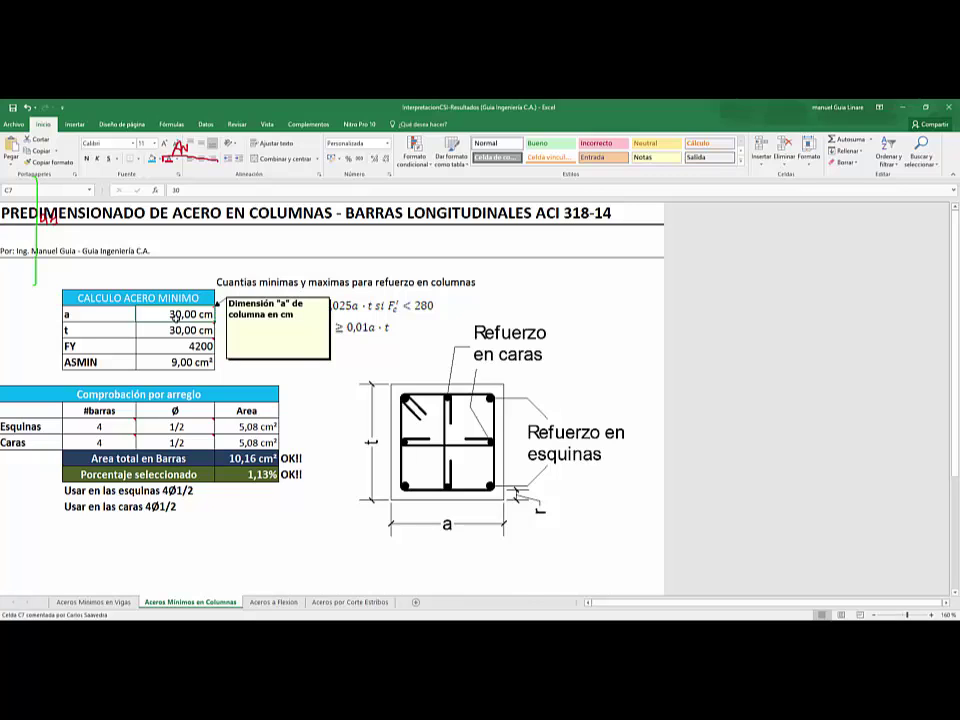
pyautogui.click(174, 345)
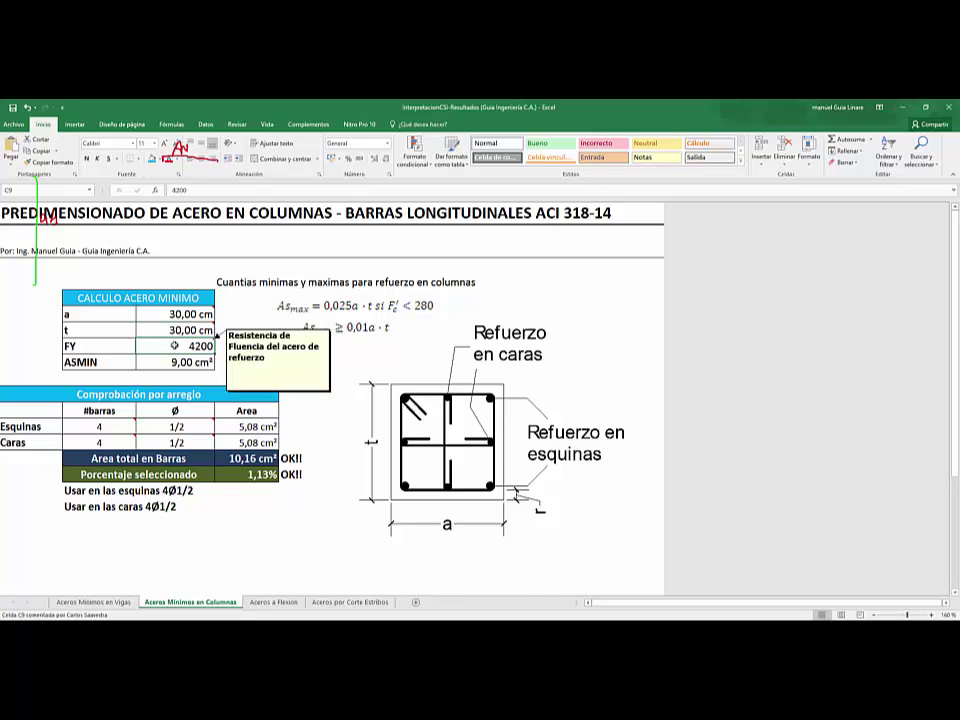
pyautogui.write('42')
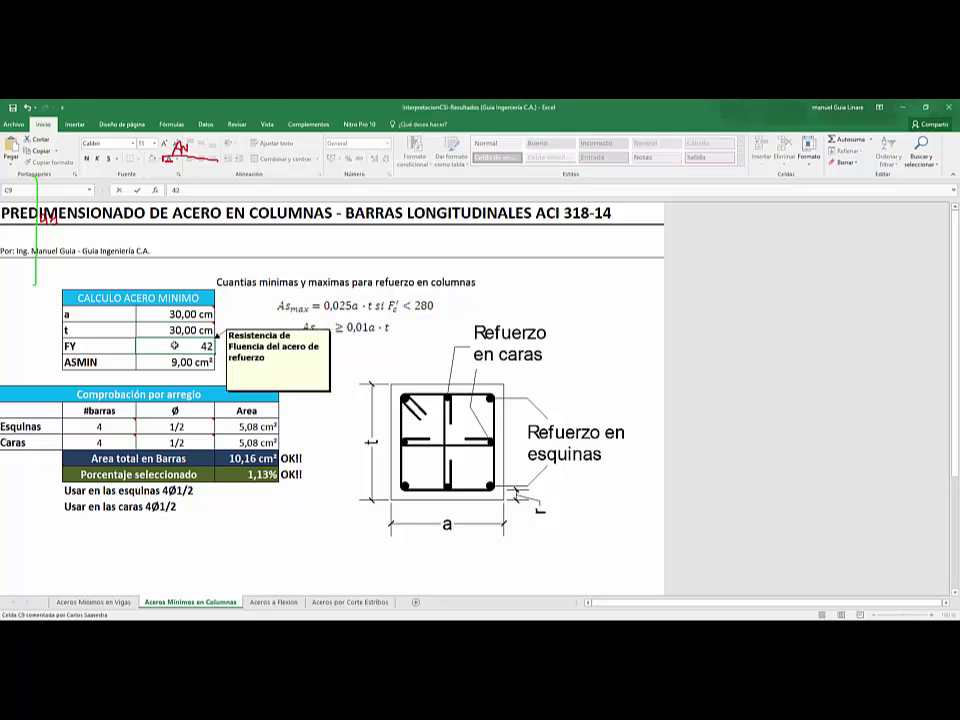
pyautogui.write('18,42')
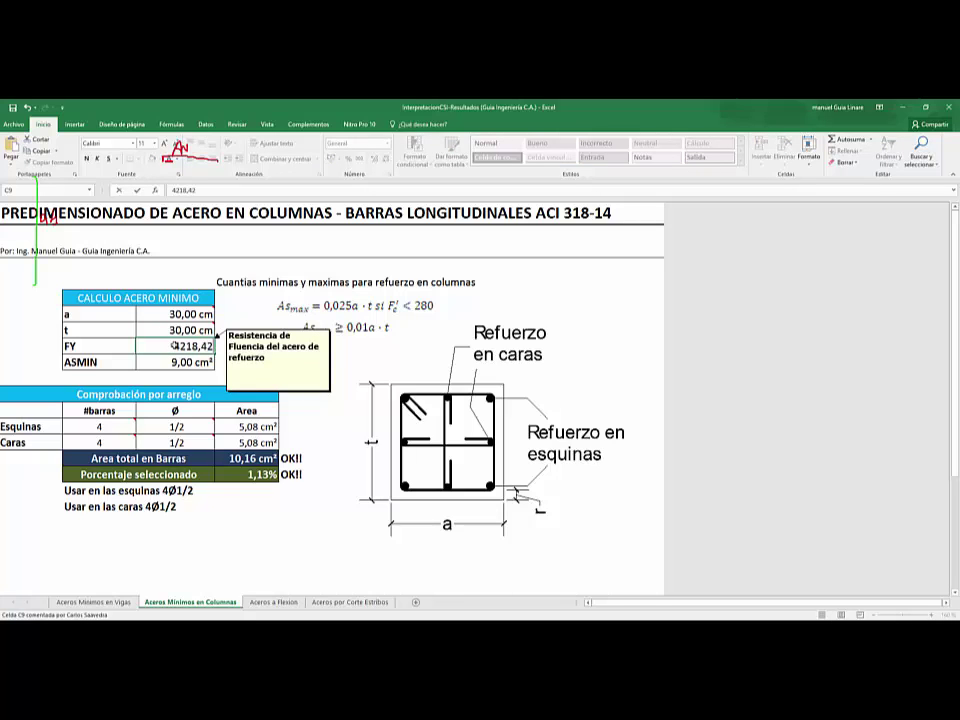
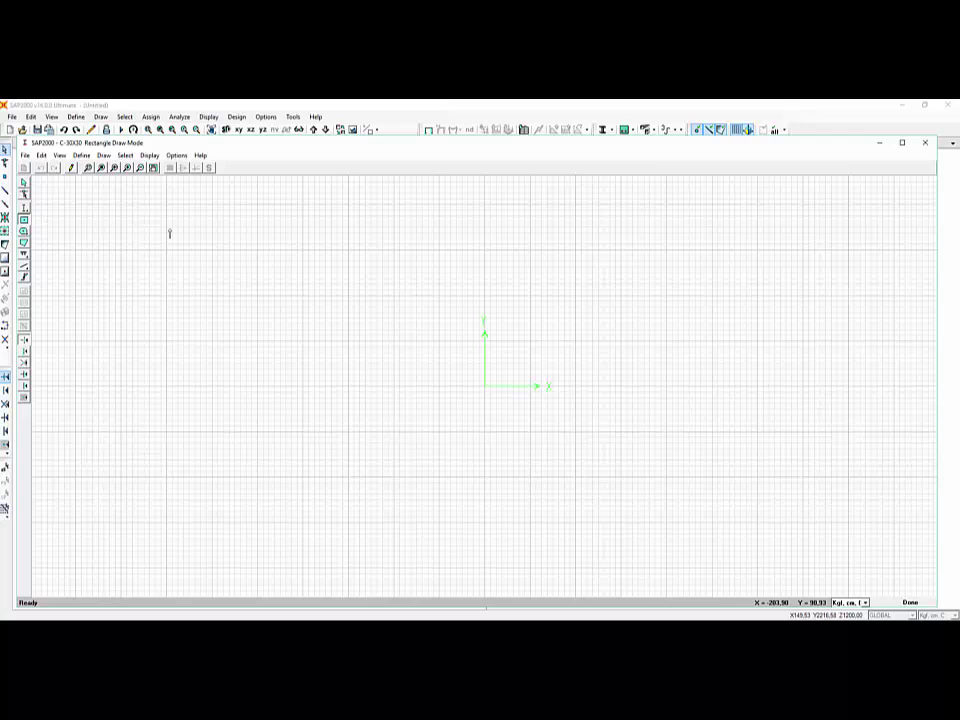
# Place a solid rectangle centred on the origin of the section and zoom in on it.
pyautogui.click(483, 388)
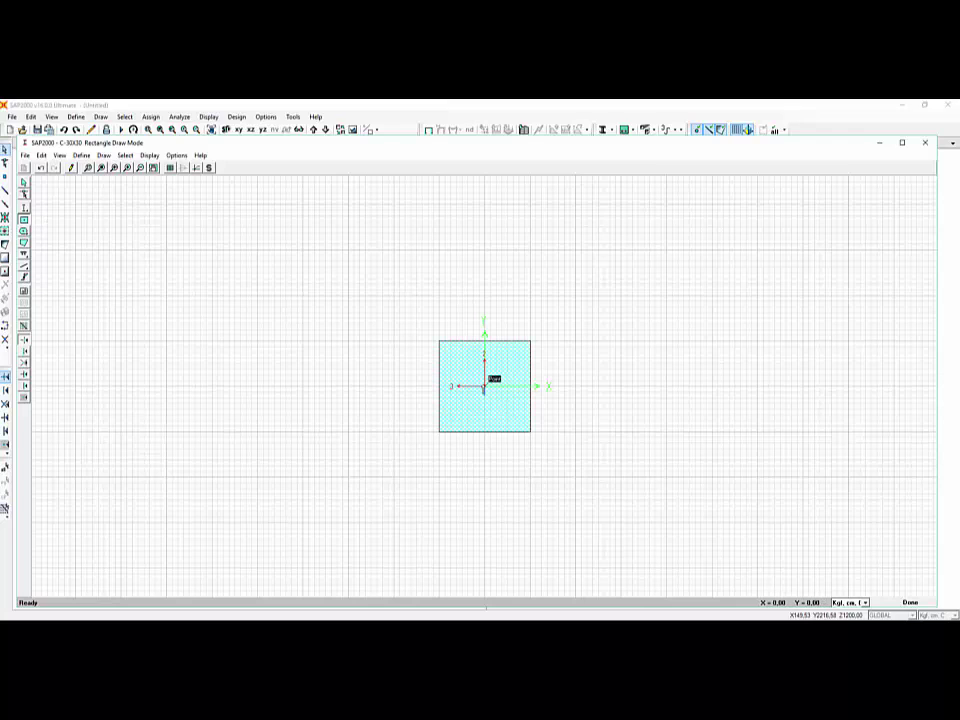
pyautogui.press('Escape')
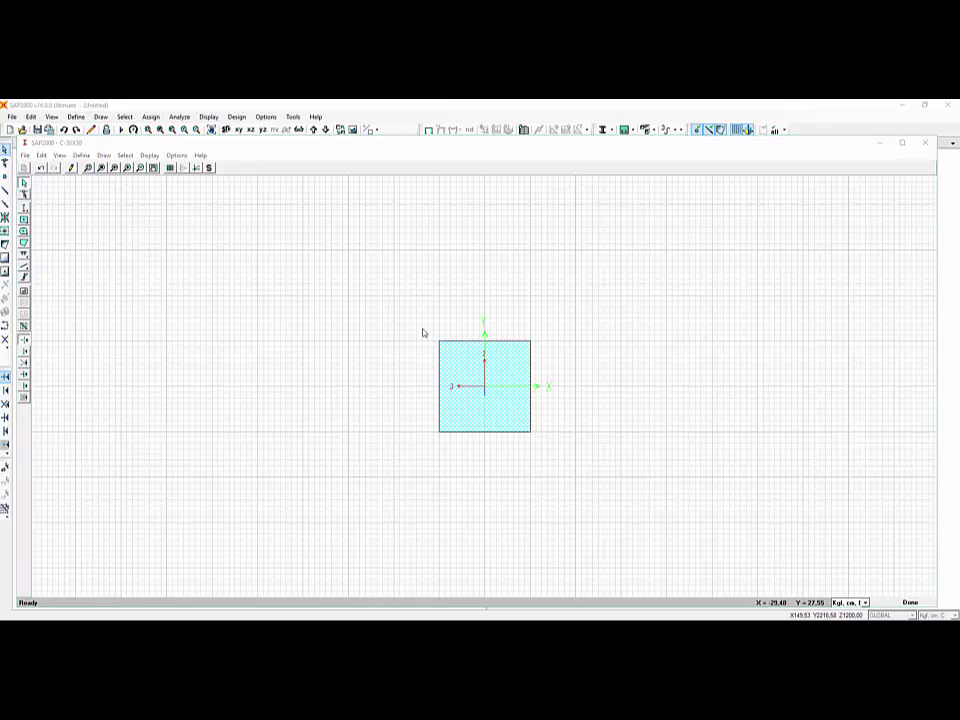
pyautogui.moveTo(410, 313); pyautogui.dragTo(544, 469)
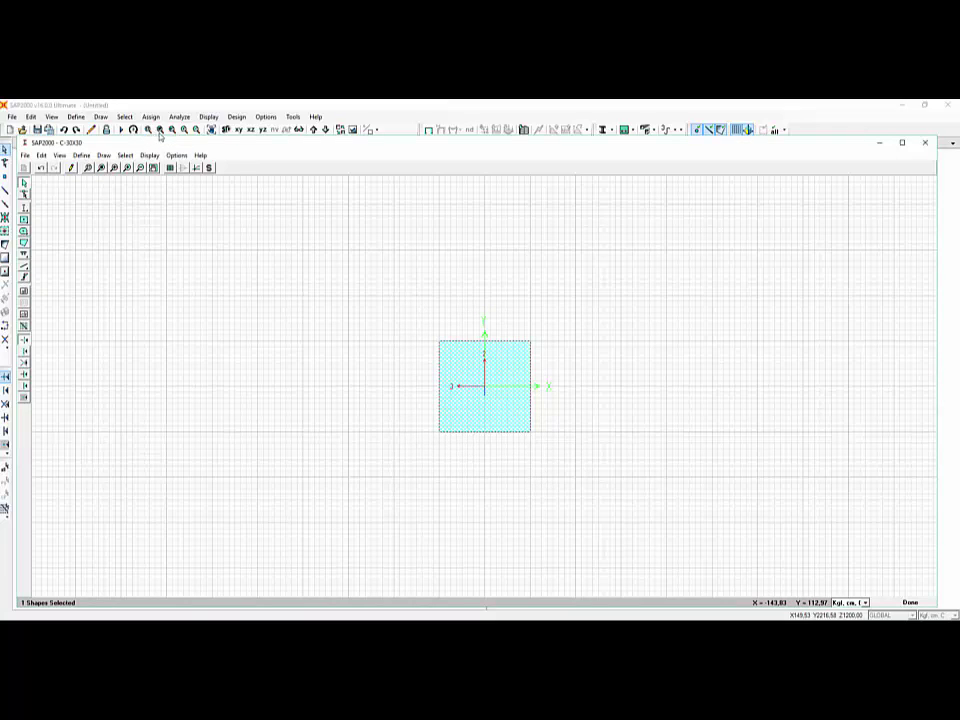
pyautogui.click(89, 167)
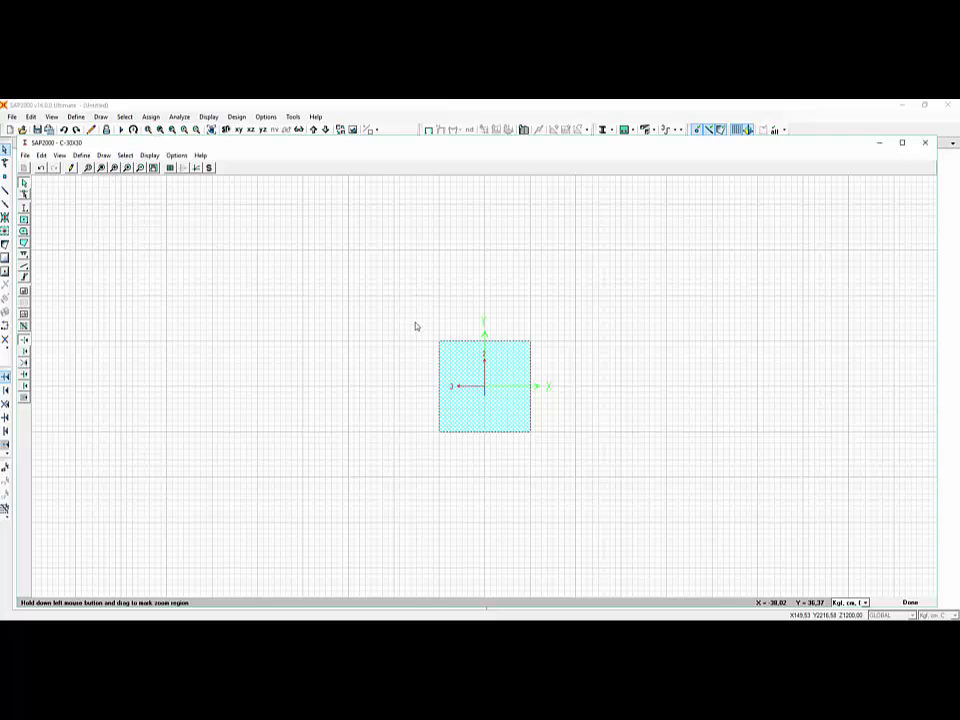
pyautogui.moveTo(415, 322); pyautogui.dragTo(569, 463)
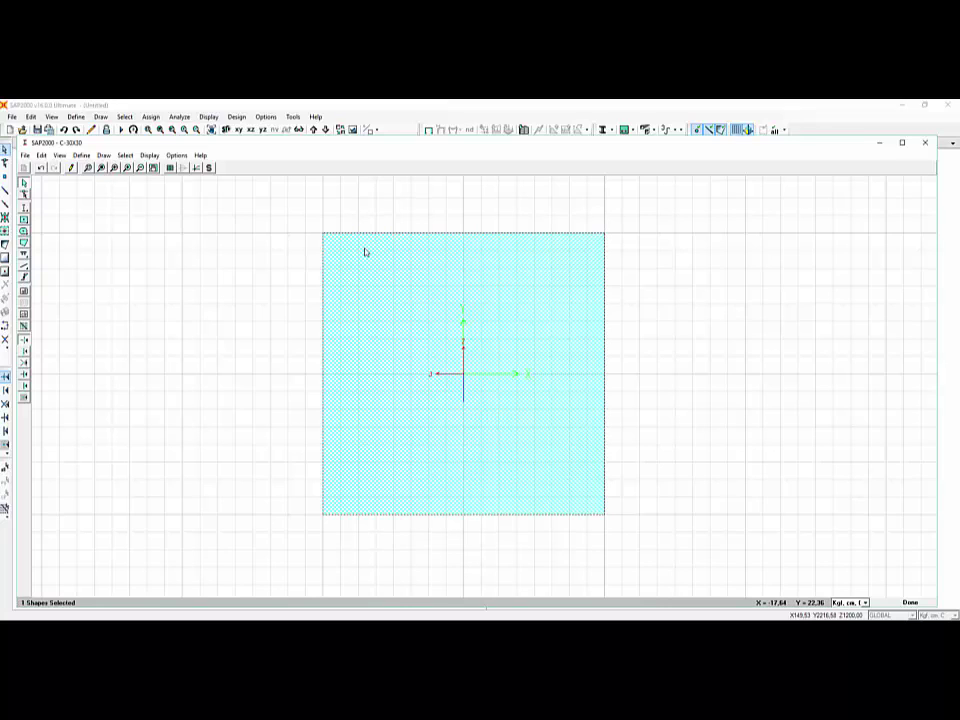
# Name the rectangle C-30X30 and set its height and width to 30 cm.
pyautogui.moveTo(155, 162); pyautogui.dragTo(706, 240)
pyautogui.doubleClick(705, 246)
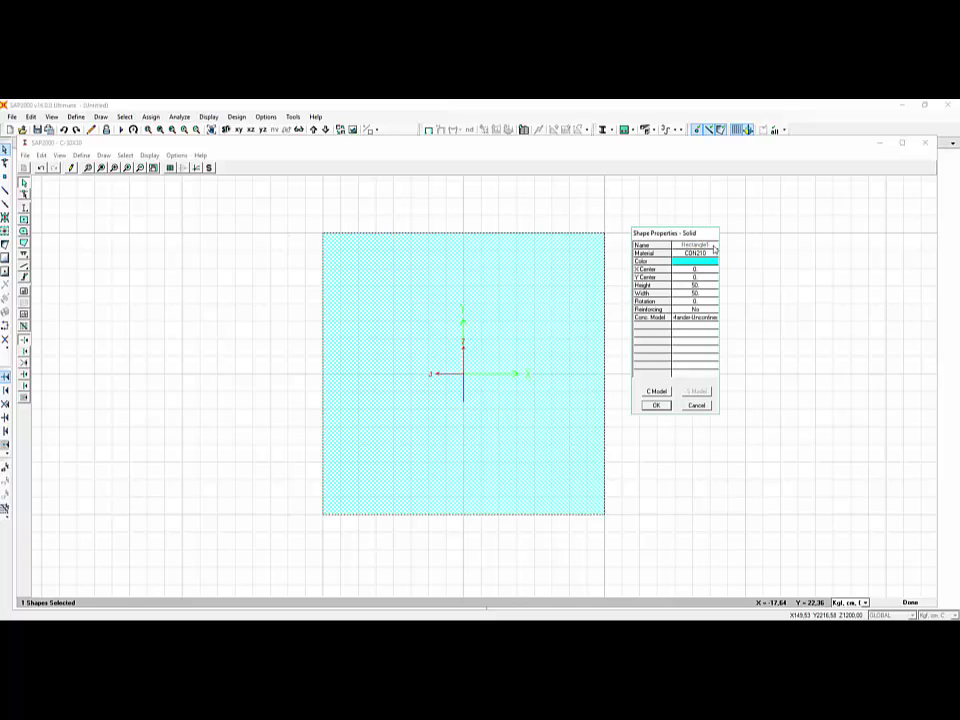
pyautogui.click(712, 246)
pyautogui.write('1')
pyautogui.click(700, 287)
pyautogui.write('30')
pyautogui.click(704, 294)
pyautogui.write('3')
# Set the rectangle's concrete model to Mander-Confined(R) and open that model's confinement parameters.
pyautogui.click(707, 318)
pyautogui.click(713, 318)
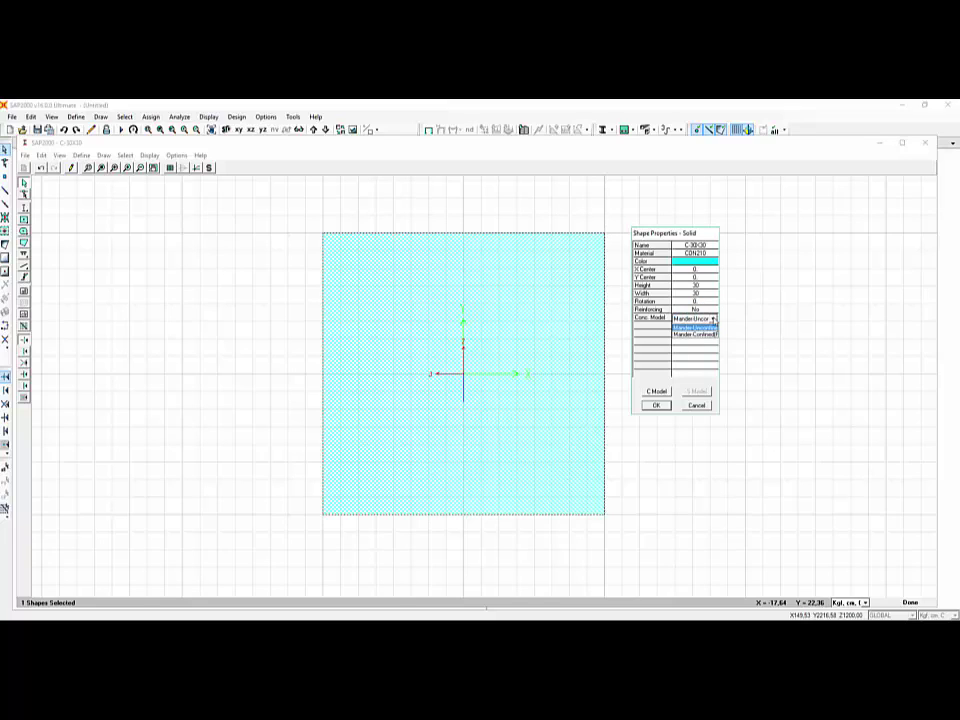
pyautogui.click(714, 334)
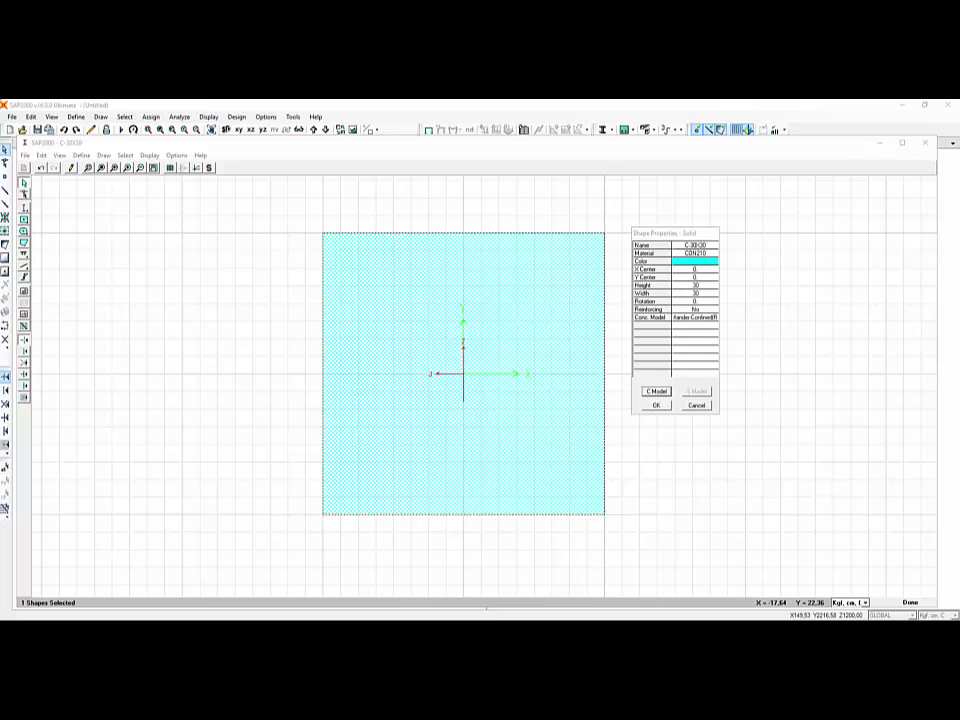
pyautogui.moveTo(5, 145); pyautogui.dragTo(216, 207)
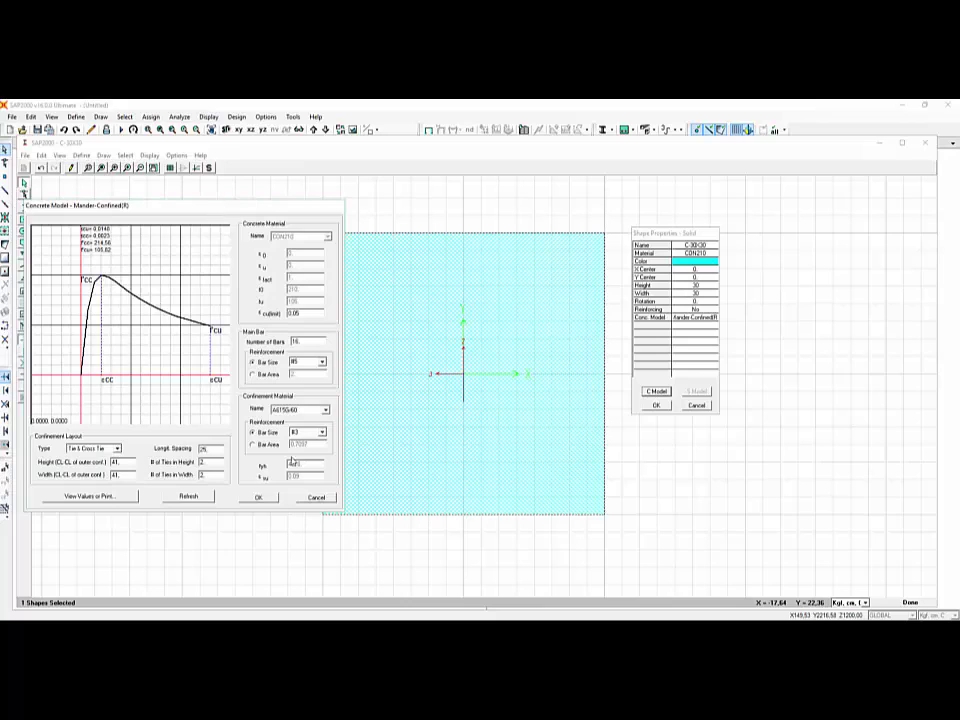
# Cancel the confinement parameters and the rectangle's pending shape property changes.
pyautogui.click(314, 498)
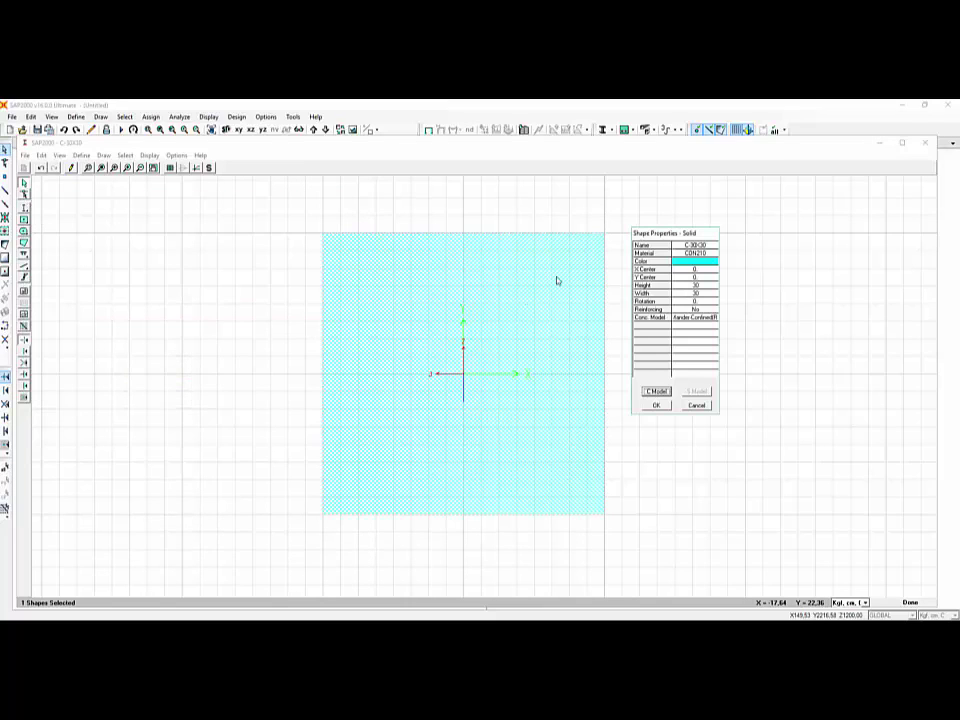
pyautogui.click(700, 408)
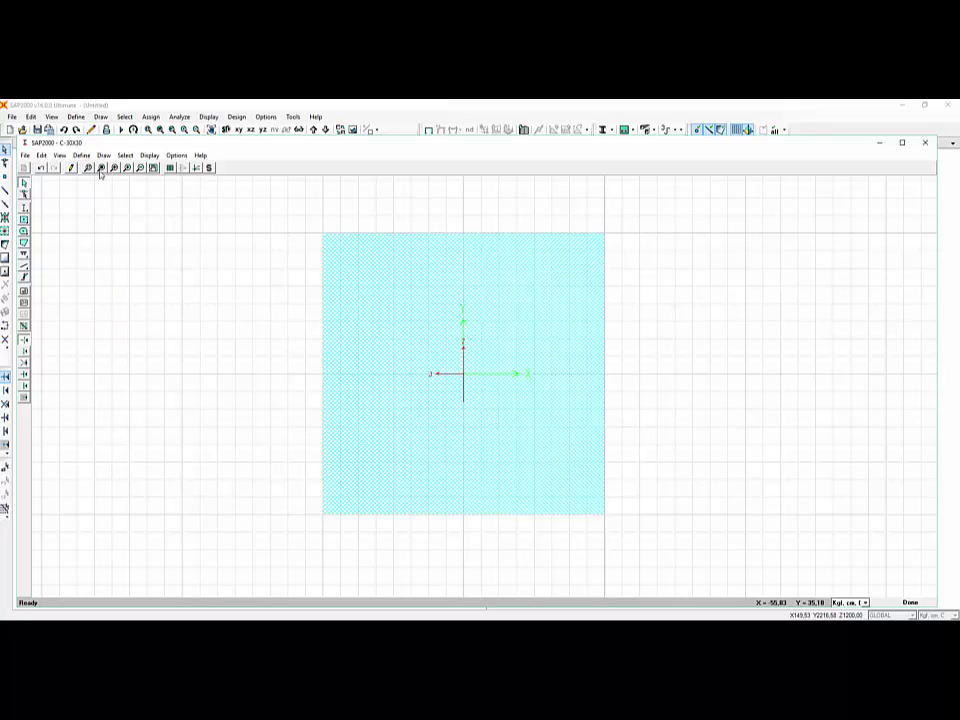
# Reopen the rectangle's shape properties and review its dimensions and concrete model.
pyautogui.click(152, 167)
pyautogui.moveTo(339, 316); pyautogui.dragTo(157, 330)
pyautogui.click(155, 285)
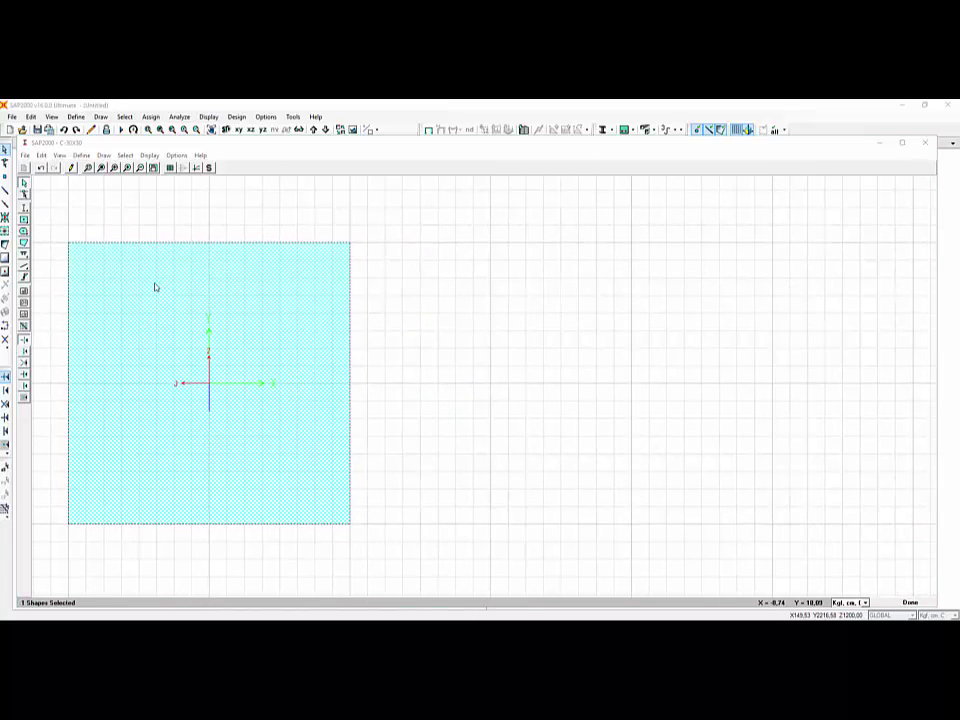
pyautogui.moveTo(268, 172); pyautogui.dragTo(441, 242)
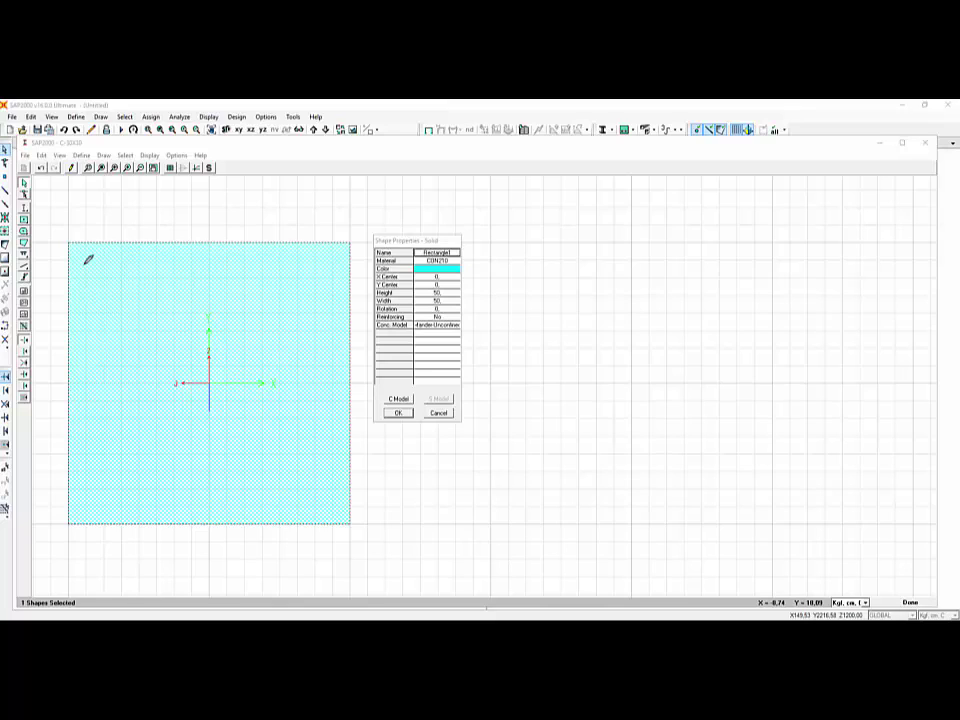
pyautogui.click(450, 324)
pyautogui.rightClick(325, 223)
pyautogui.click(340, 237)
pyautogui.click(397, 414)
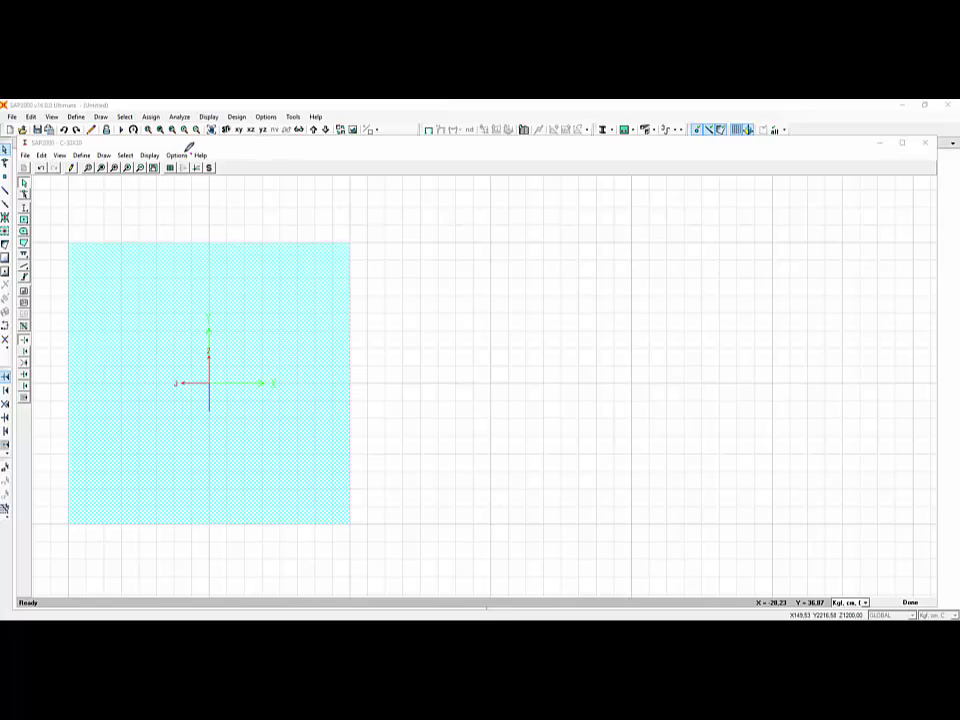
pyautogui.moveTo(191, 157)
pyautogui.mouseDown()
pyautogui.moveTo(174, 152)
pyautogui.moveTo(167, 171)
pyautogui.moveTo(218, 169)
pyautogui.moveTo(216, 150)
pyautogui.mouseUp()
pyautogui.rightClick(215, 297)
pyautogui.click(245, 315)
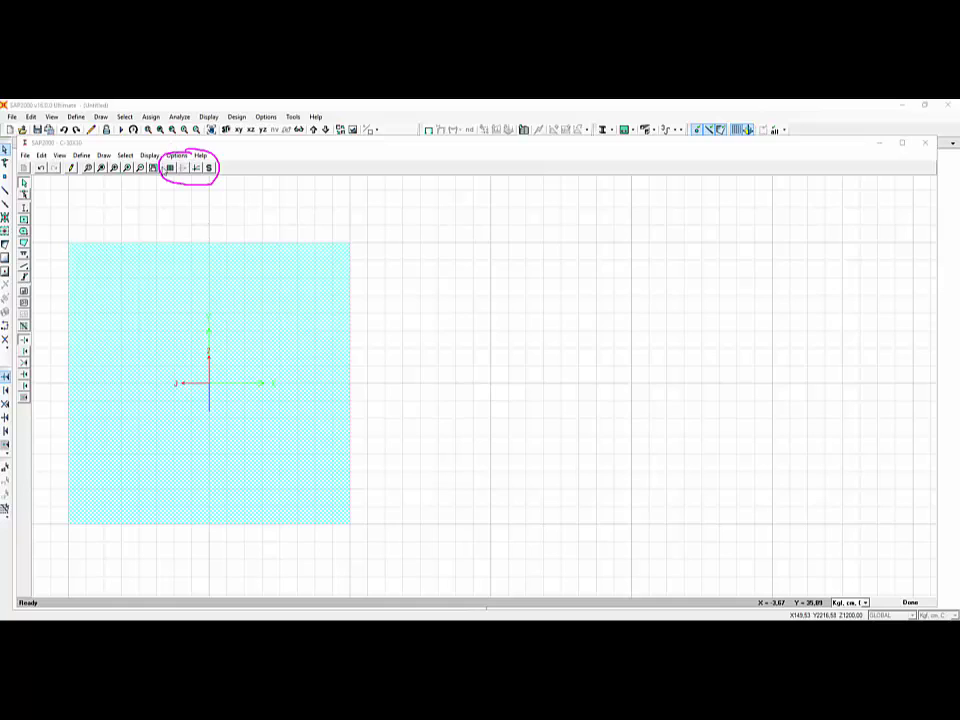
# Display the calculated section properties of the rectangle and close them after reviewing the values.
pyautogui.click(170, 168)
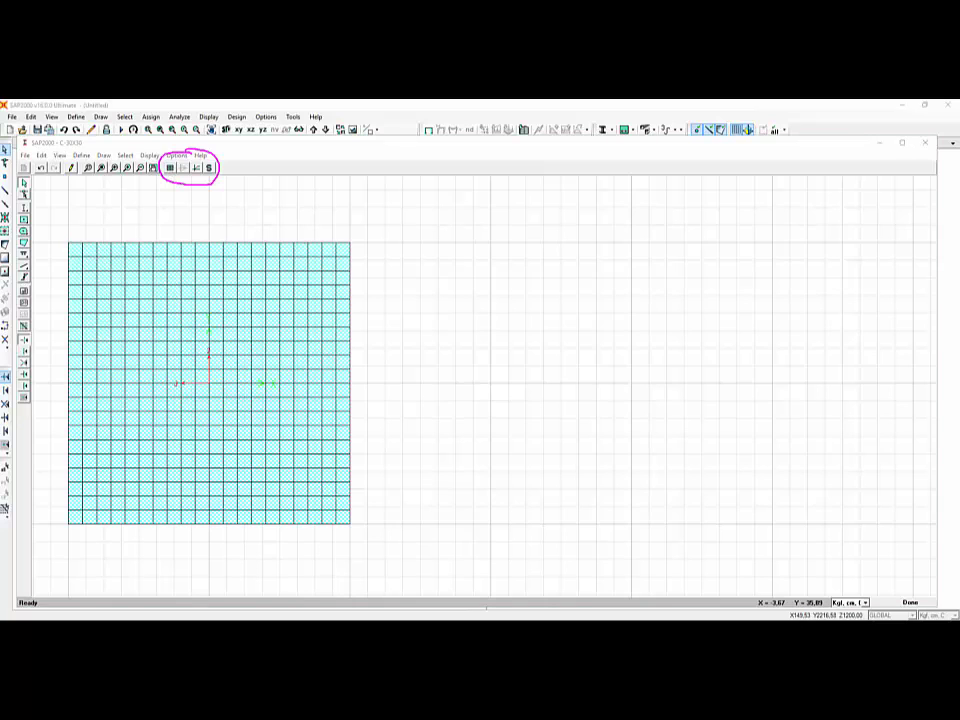
pyautogui.moveTo(274, 151); pyautogui.dragTo(456, 251)
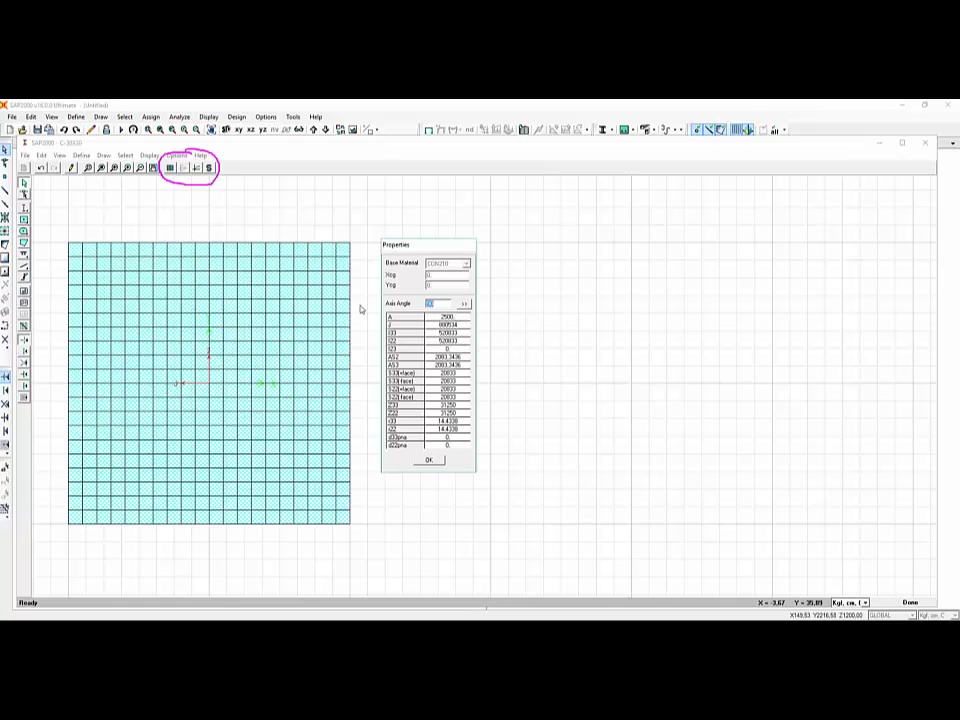
pyautogui.click(428, 460)
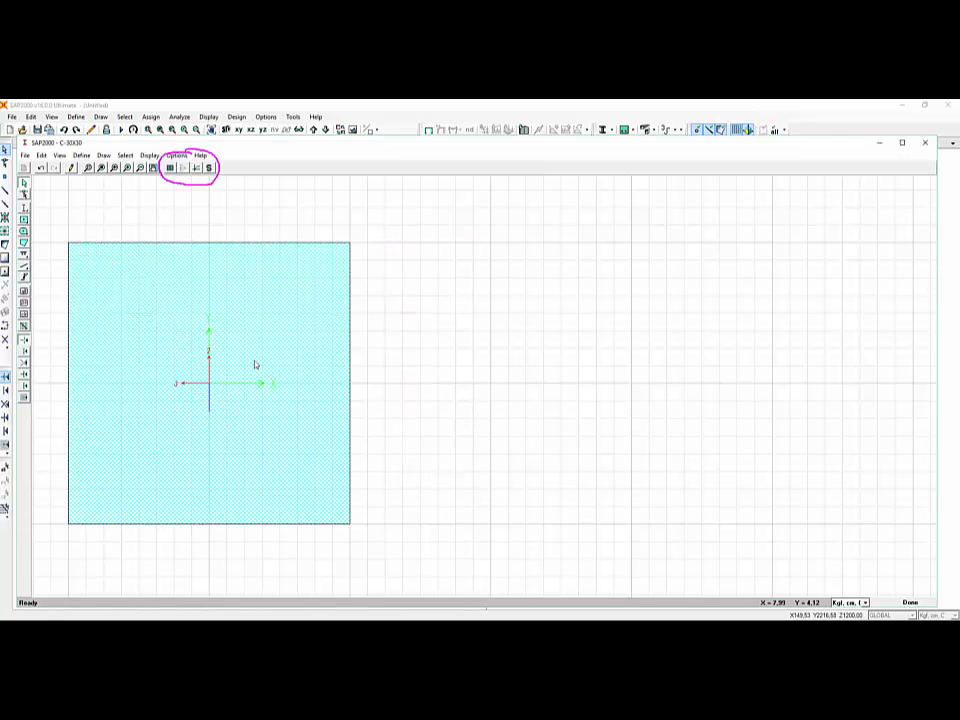
# Set the height and width of the solid rectangle to 30 cm.
pyautogui.rightClick(338, 242)
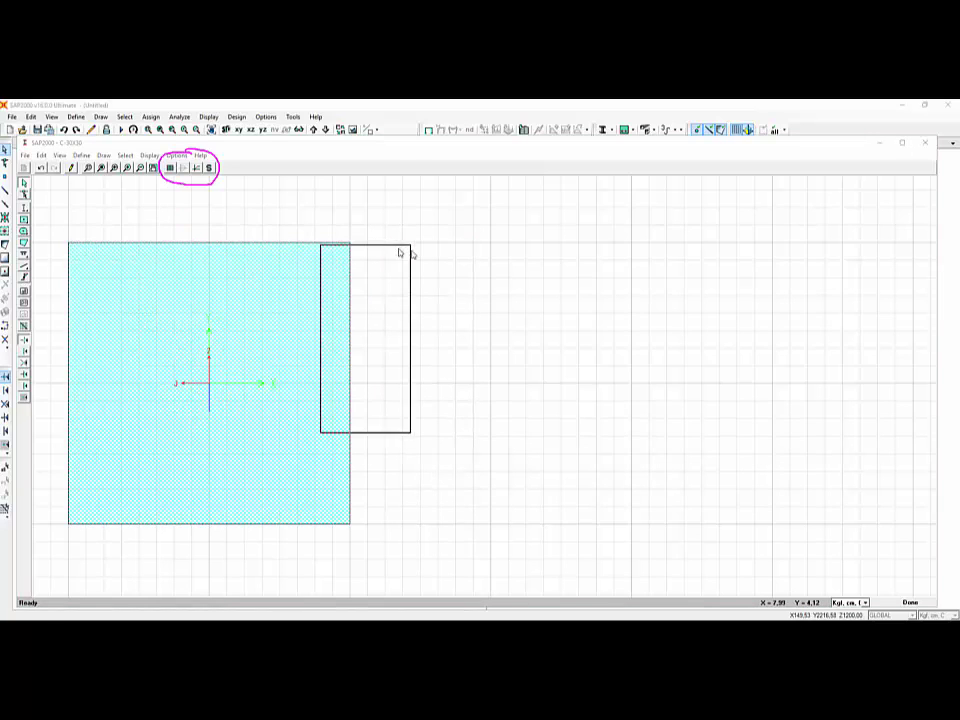
pyautogui.click(407, 306)
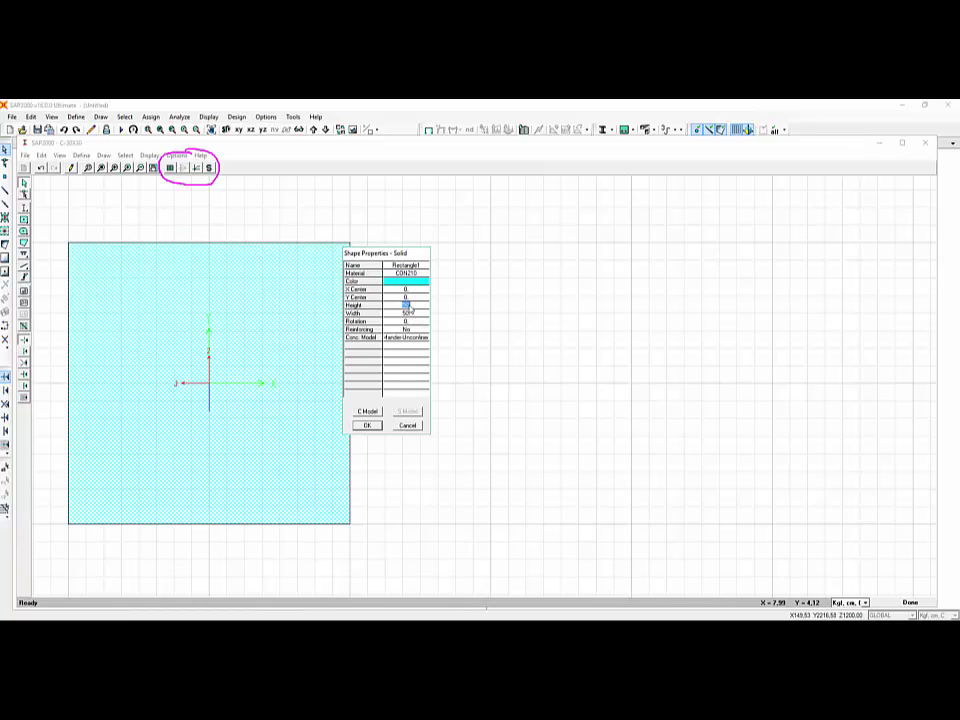
pyautogui.click(410, 313)
pyautogui.write('30')
pyautogui.click(368, 426)
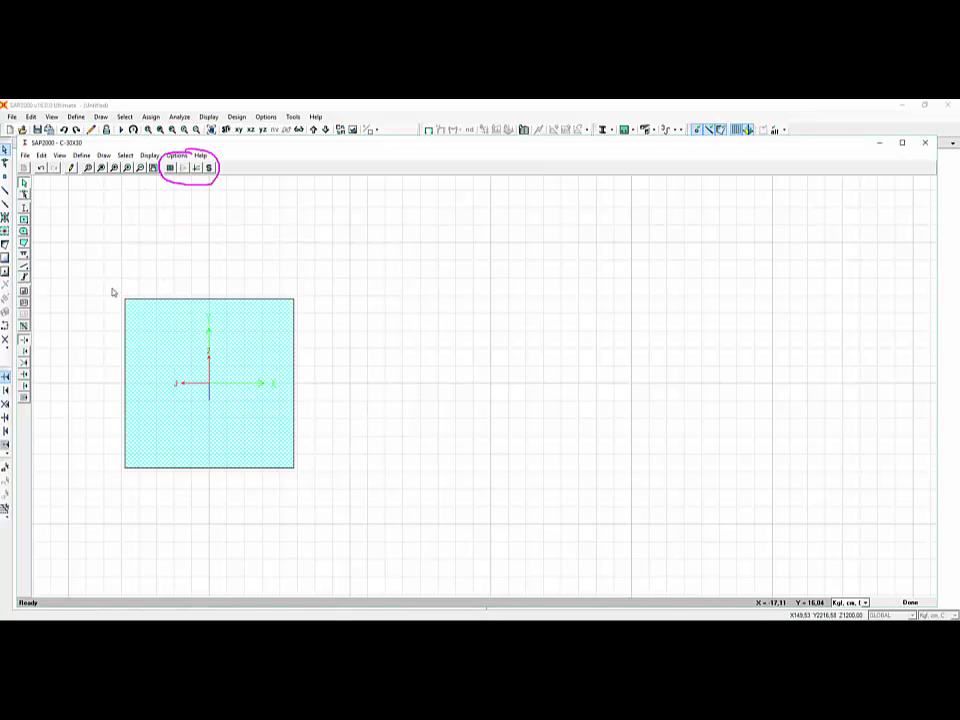
# Display the resized rectangle's calculated section properties, enter 90 as the axis angle, and close the properties.
pyautogui.click(87, 168)
pyautogui.moveTo(114, 289); pyautogui.dragTo(310, 487)
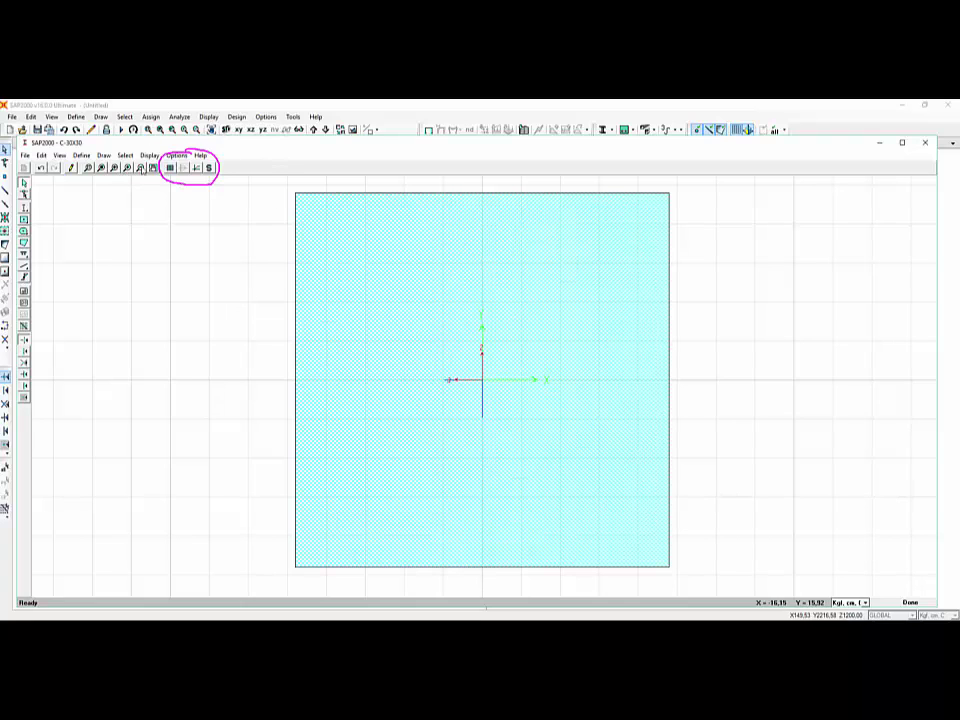
pyautogui.click(104, 127)
pyautogui.click(104, 127)
pyautogui.click(104, 127)
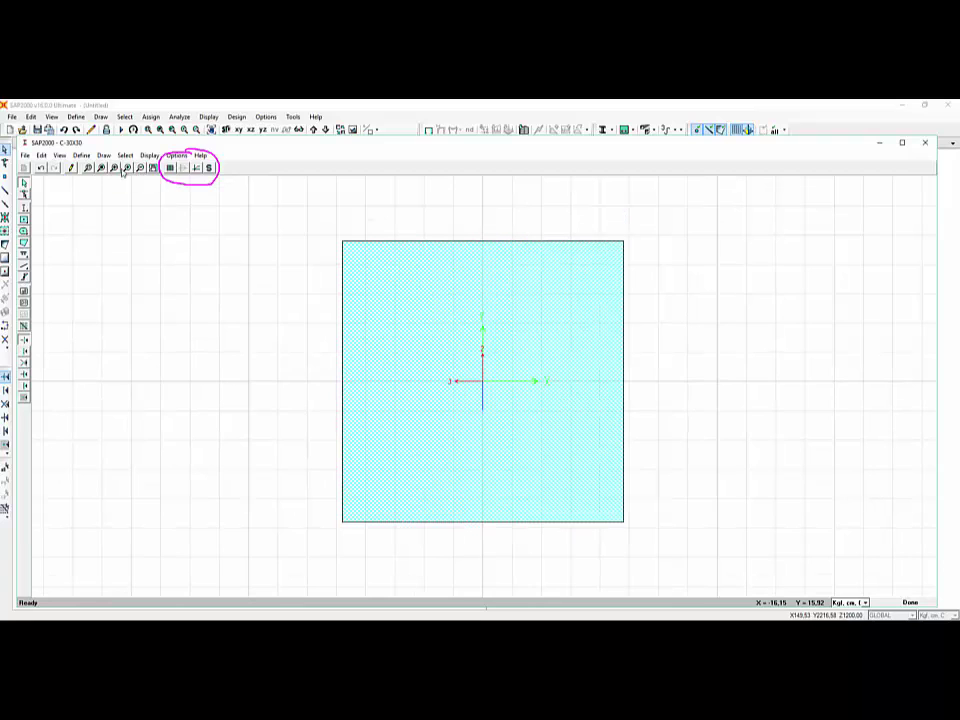
pyautogui.click(121, 131)
pyautogui.moveTo(489, 358); pyautogui.dragTo(197, 348)
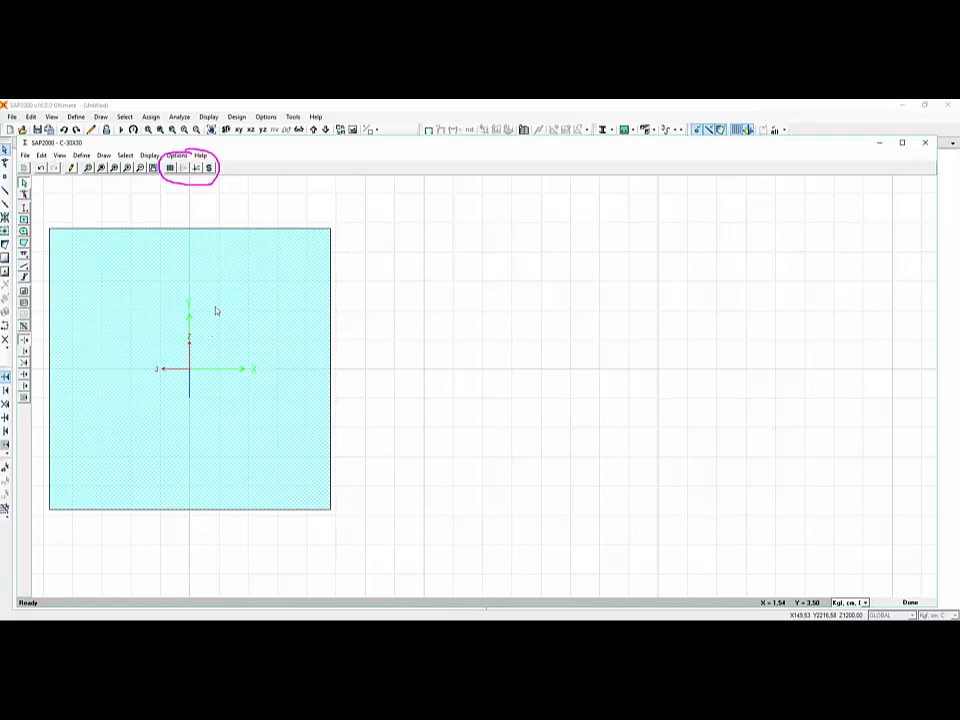
pyautogui.click(130, 128)
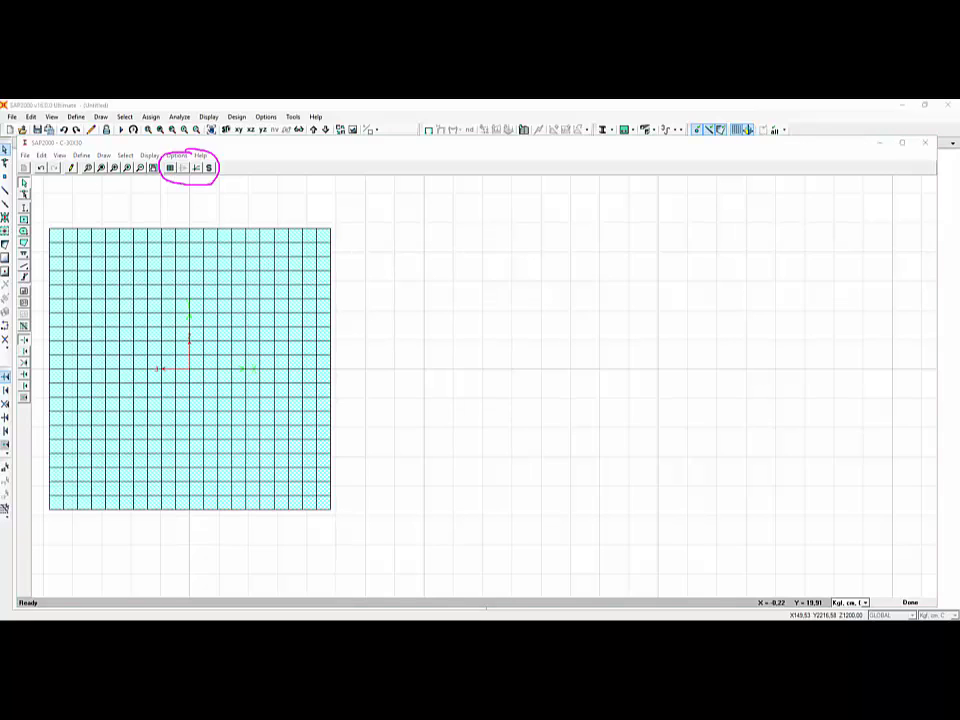
pyautogui.moveTo(300, 242); pyautogui.dragTo(437, 242)
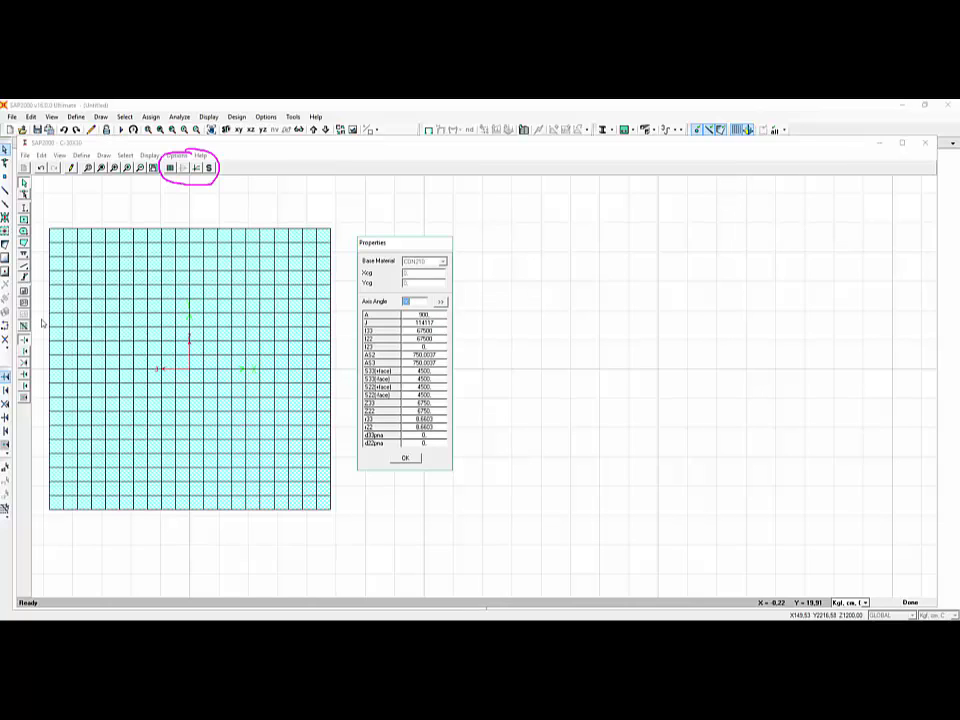
pyautogui.write('90')
pyautogui.click(437, 335)
pyautogui.click(405, 459)
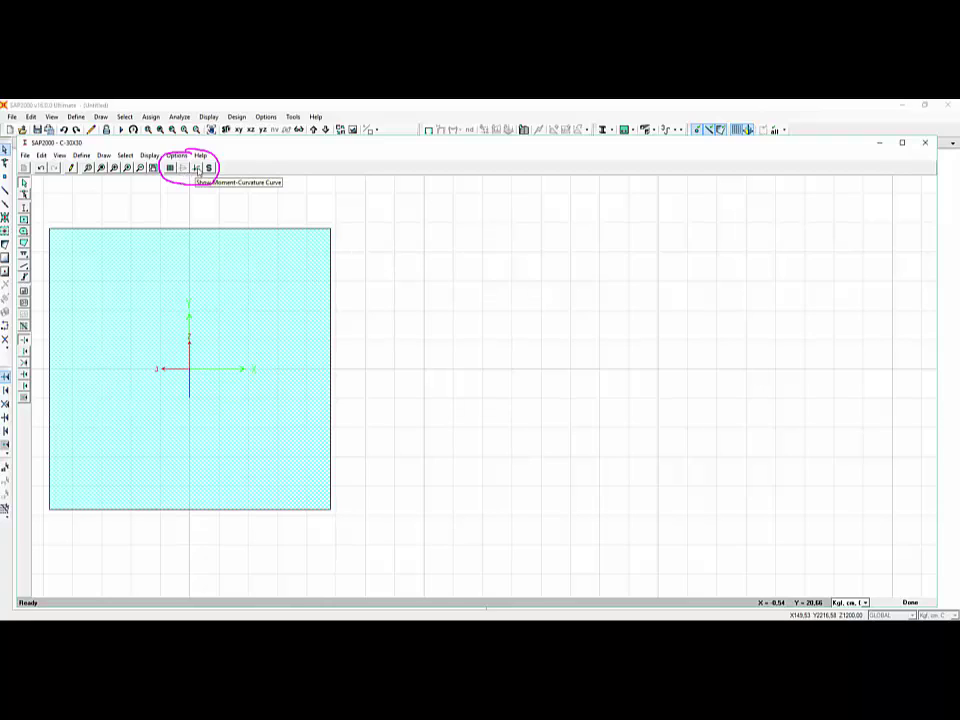
# Show the section's moment-curvature curve and examine the curve together with its strain diagram.
pyautogui.click(197, 168)
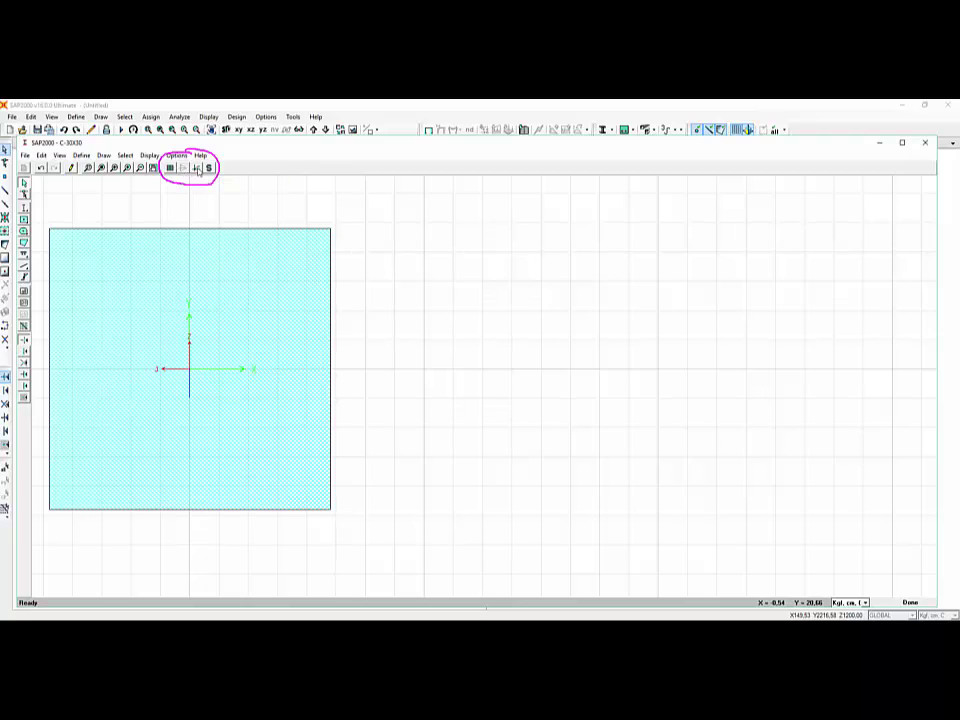
pyautogui.moveTo(400, 189)
pyautogui.mouseDown()
pyautogui.moveTo(634, 199)
pyautogui.moveTo(616, 207)
pyautogui.mouseUp()
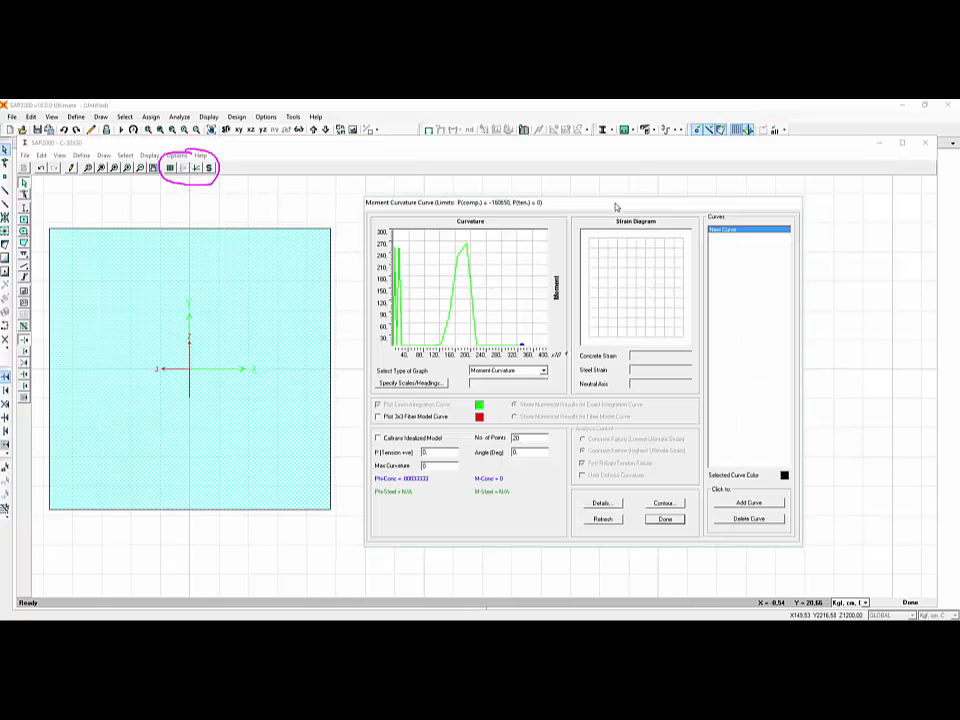
pyautogui.moveTo(461, 311)
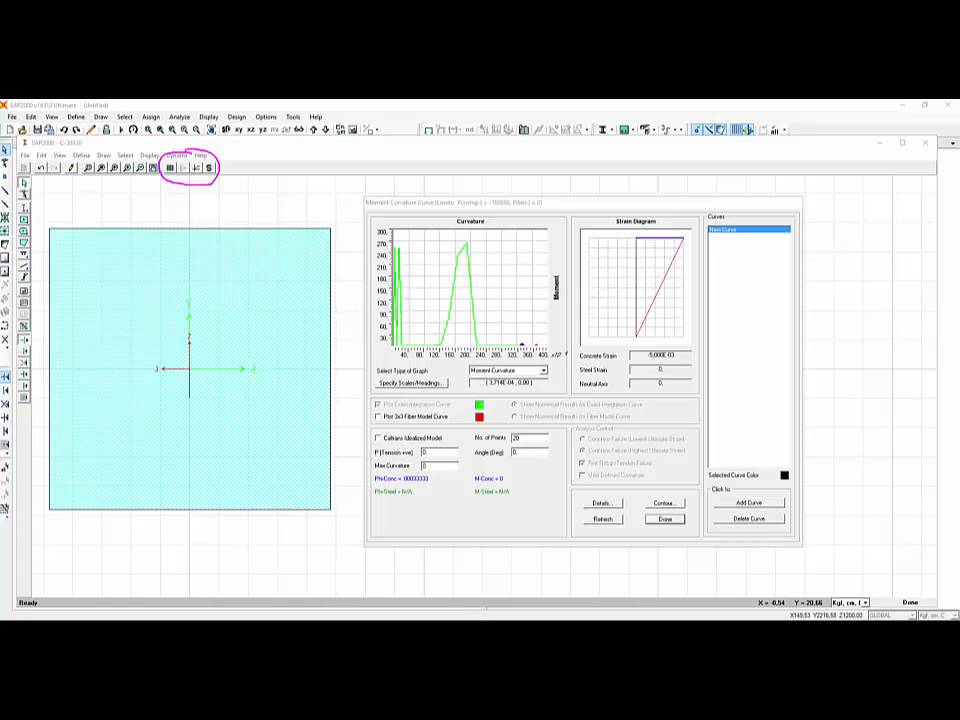
# Switch to Photos to review the strain and stress block diagram in Teoria de Withney.jpg, and close its window.
pyautogui.hotkey('alt', 'Tab')
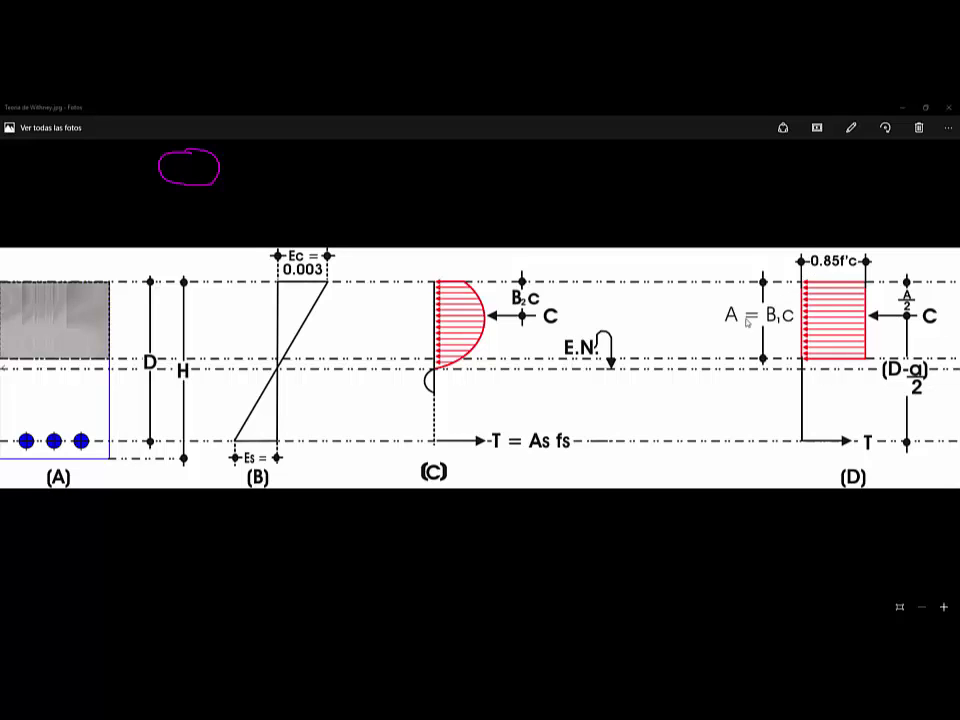
pyautogui.moveTo(427, 628)
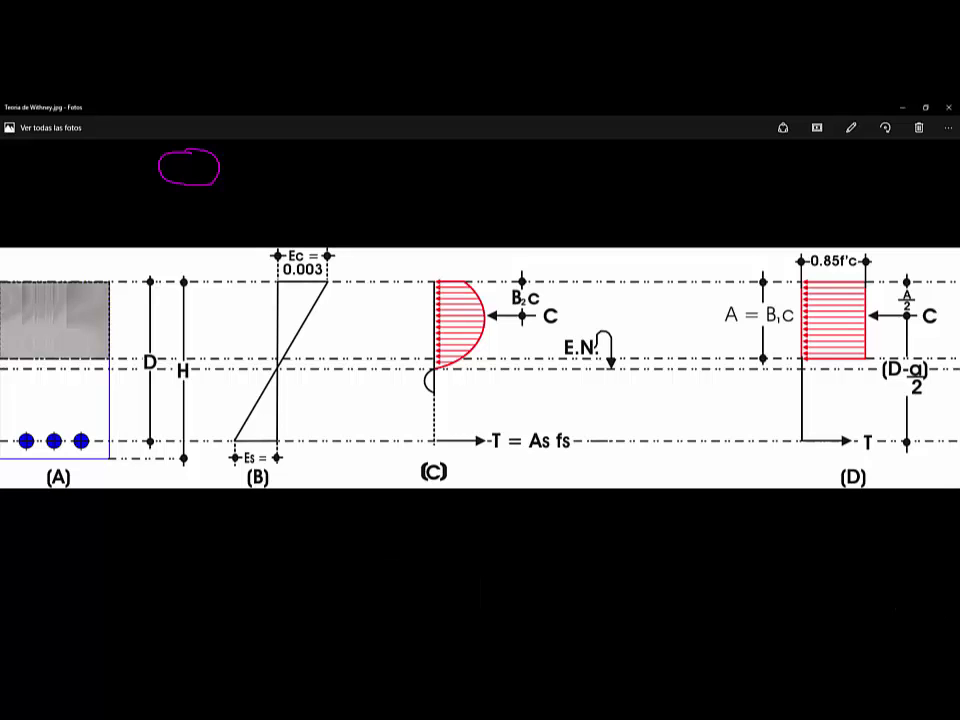
pyautogui.rightClick(427, 628)
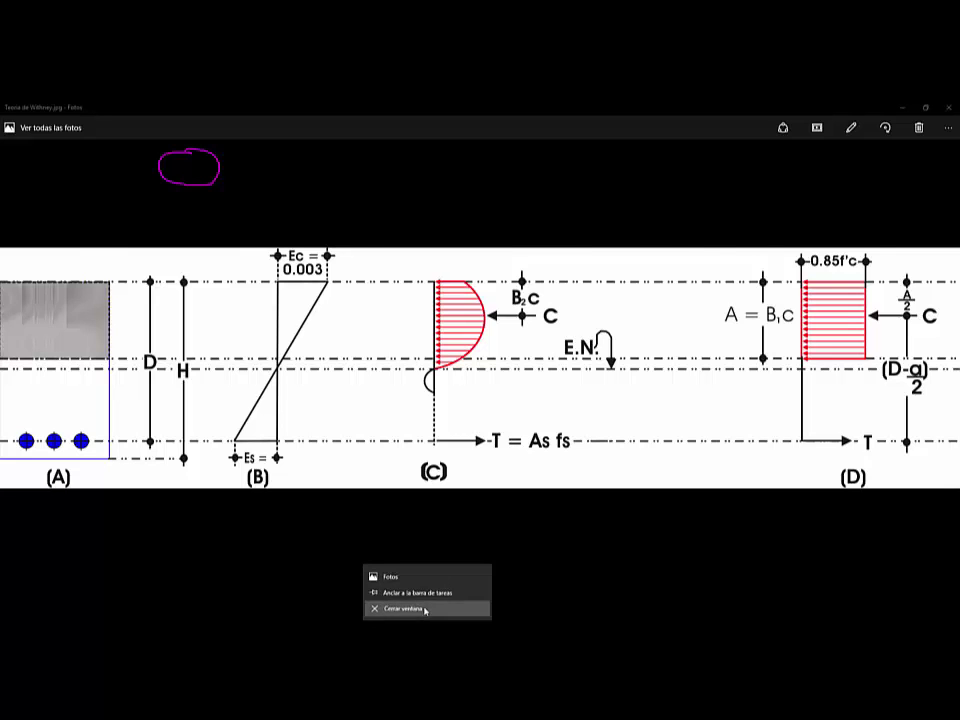
pyautogui.click(422, 611)
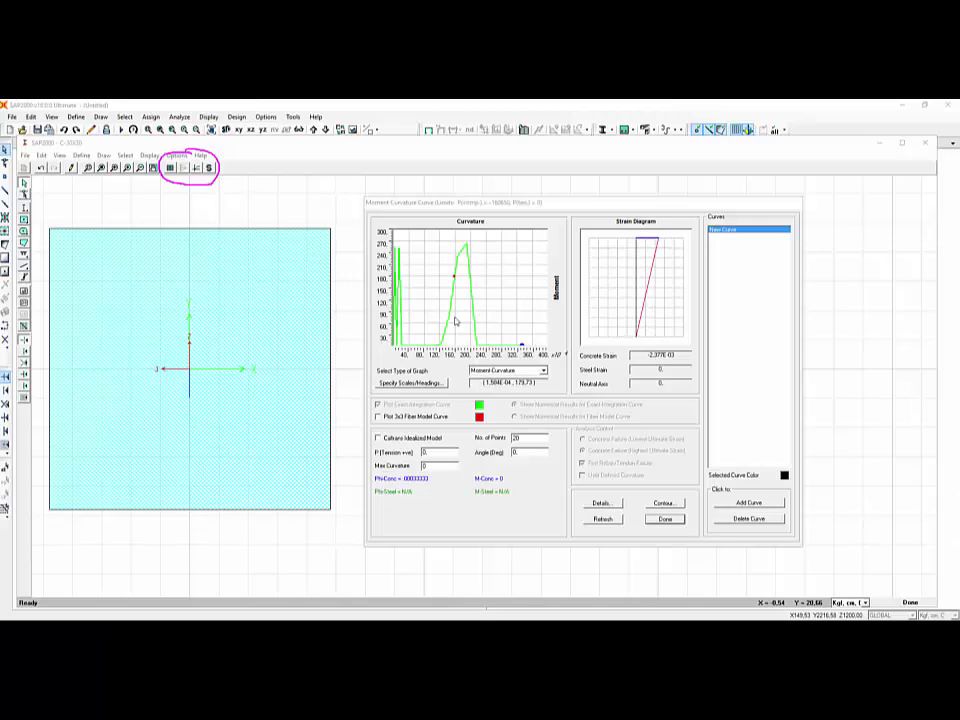
# Examine the exact-integration moment-curvature details down to the end of the results table, and close the details and the curve.
pyautogui.doubleClick(433, 455)
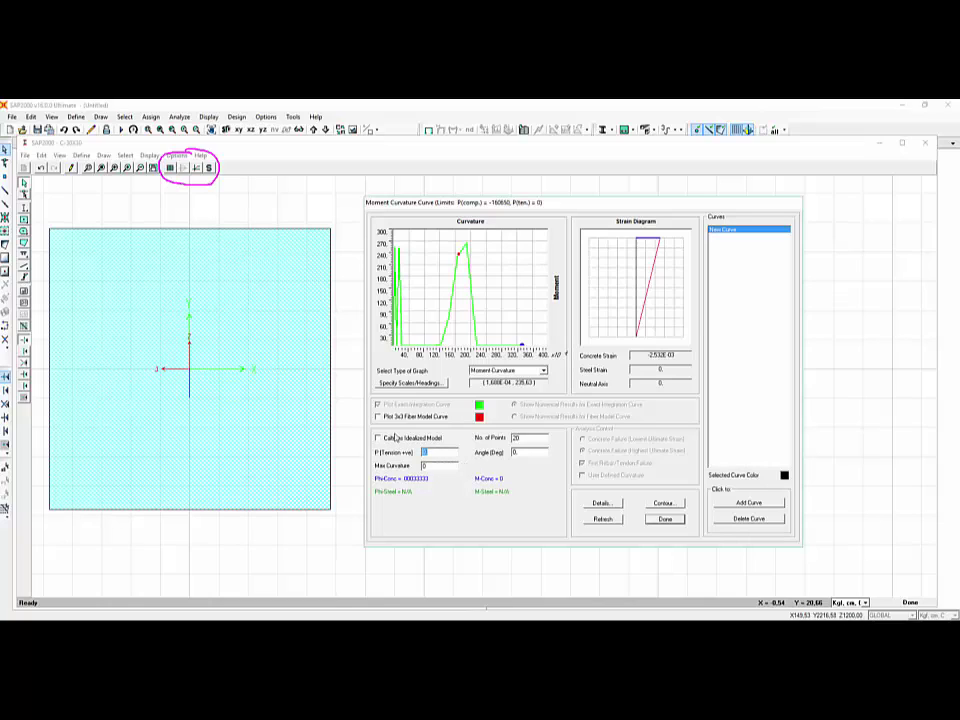
pyautogui.click(602, 503)
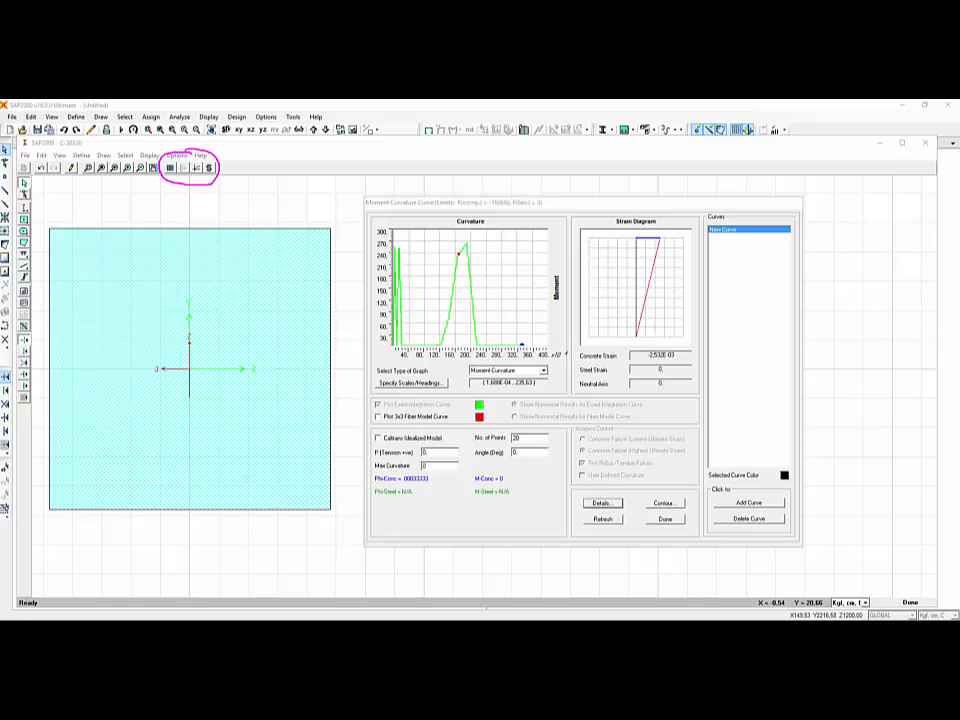
pyautogui.moveTo(101, 186); pyautogui.dragTo(240, 189)
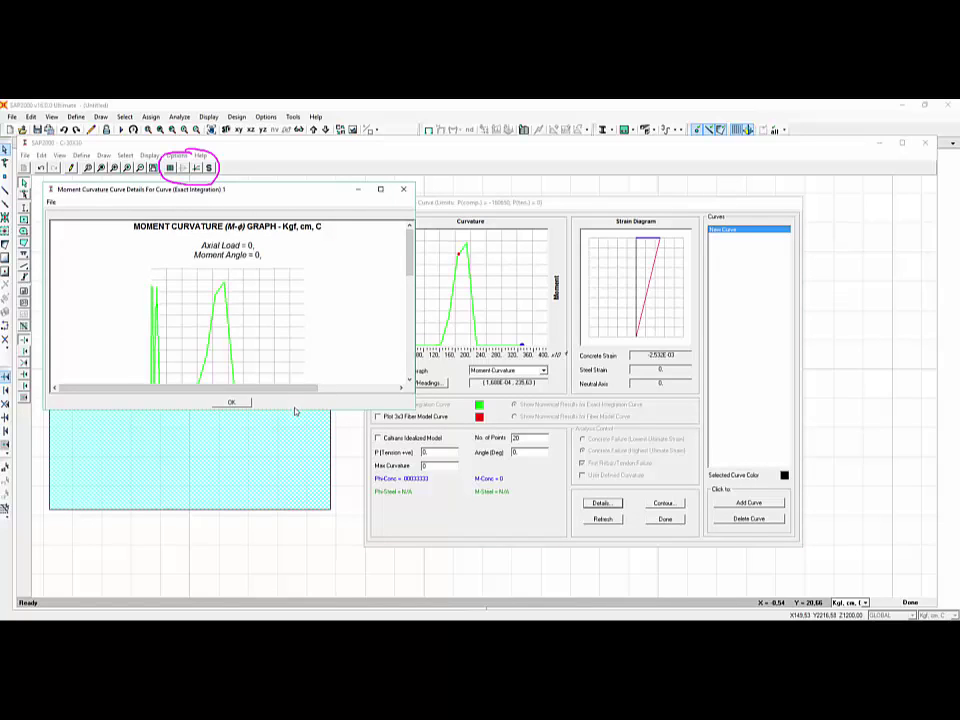
pyautogui.moveTo(295, 409); pyautogui.dragTo(297, 545)
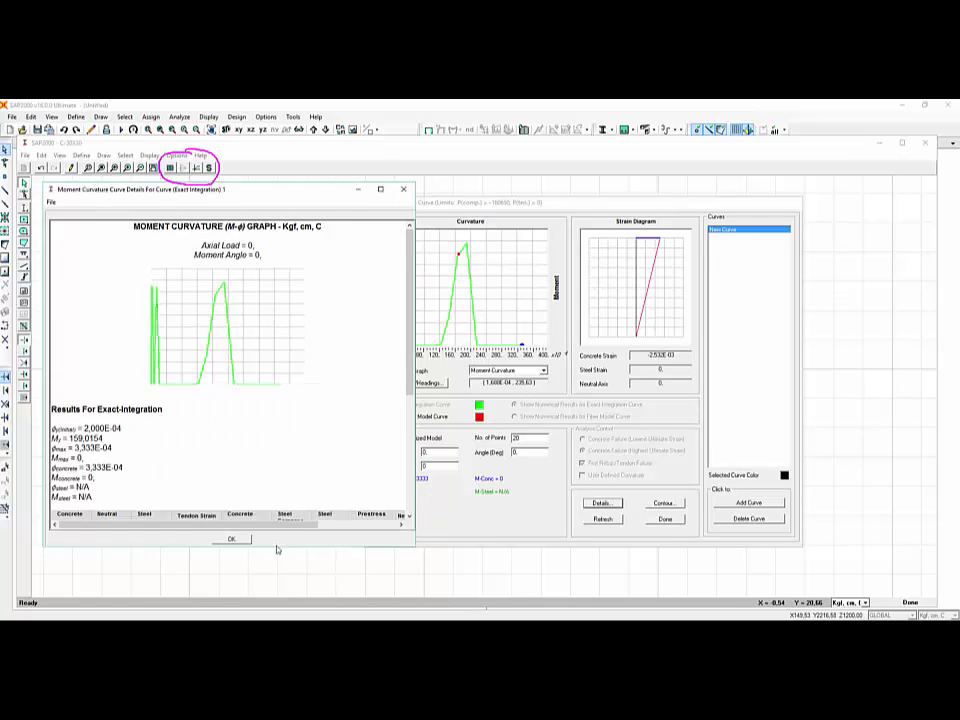
pyautogui.moveTo(277, 549); pyautogui.dragTo(267, 597)
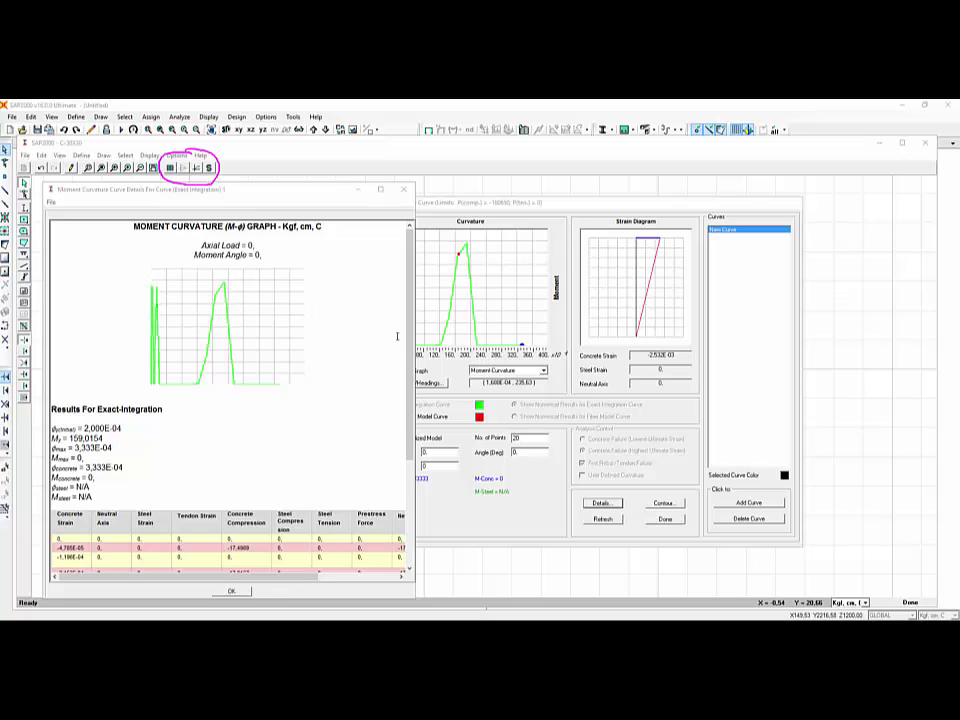
pyautogui.moveTo(410, 296); pyautogui.dragTo(405, 405)
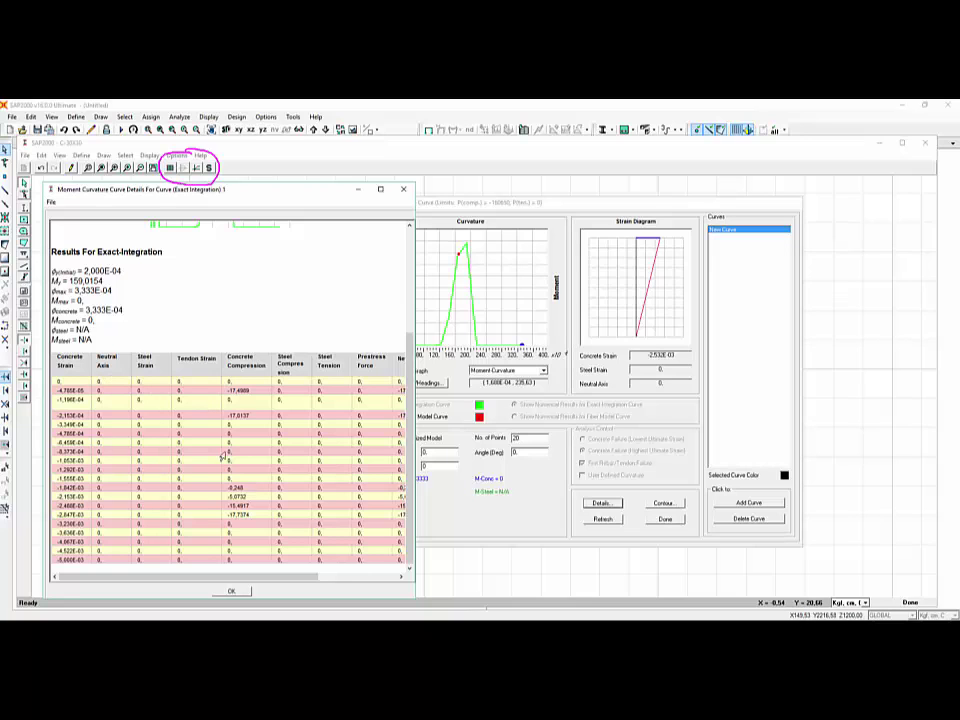
pyautogui.scroll(1, 257, 505)
pyautogui.scroll(5, 257, 505)
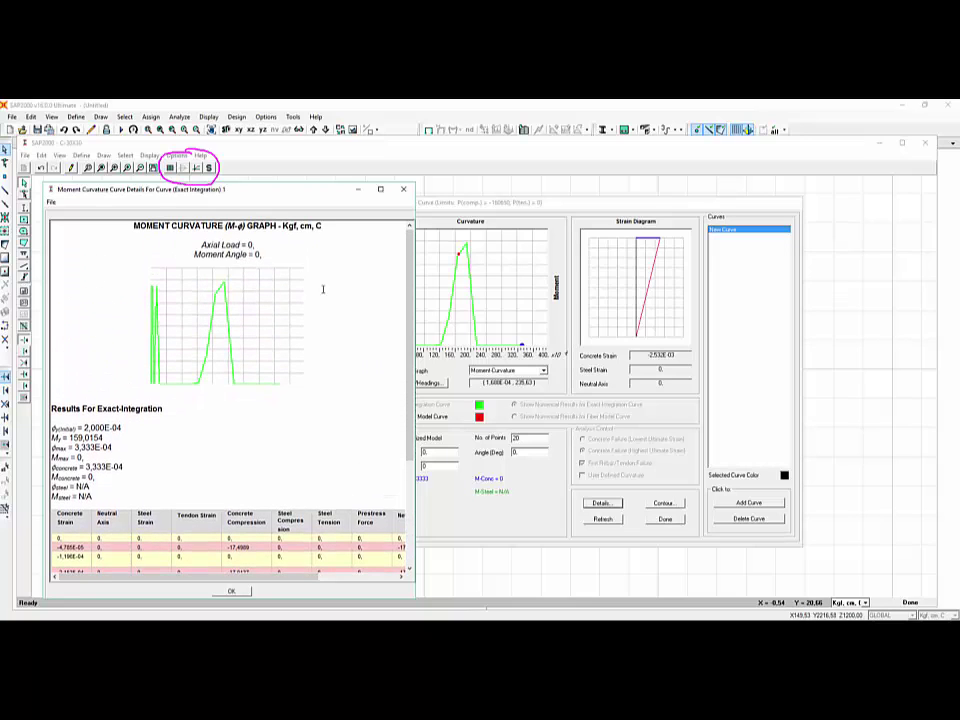
pyautogui.click(403, 189)
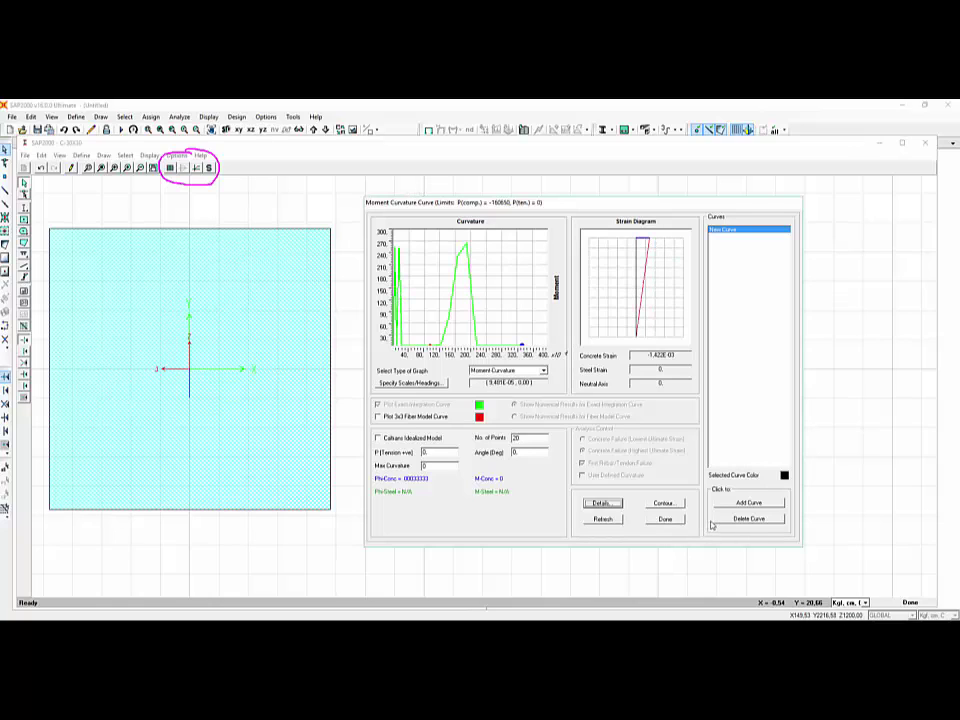
pyautogui.click(680, 520)
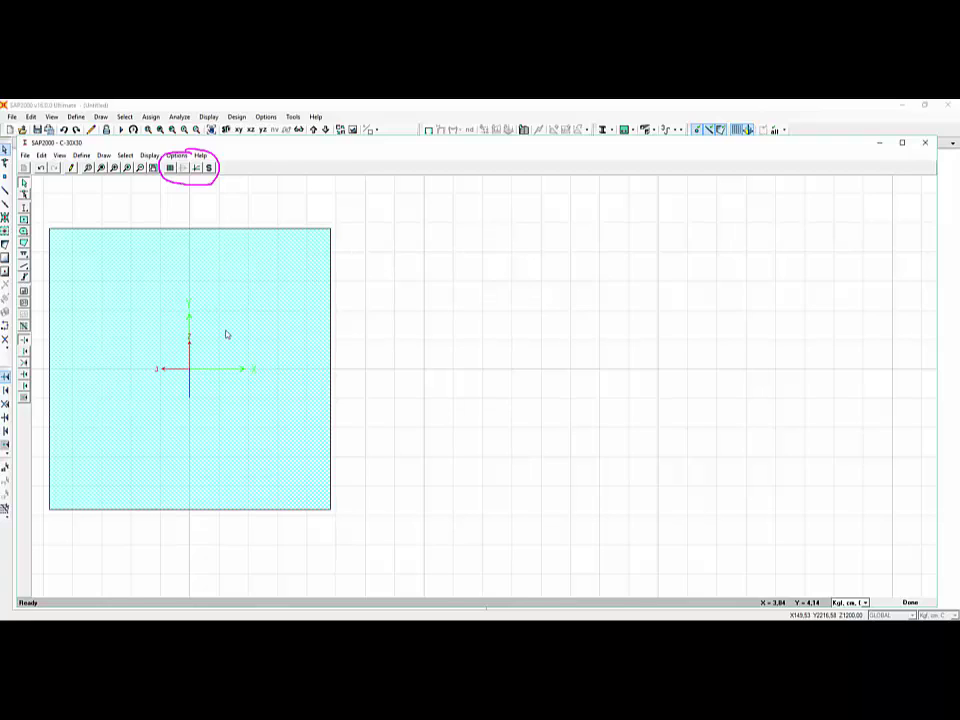
# Show the section's elastic stress diagram and exclude the Mx and My moments so that only P acts.
pyautogui.click(209, 168)
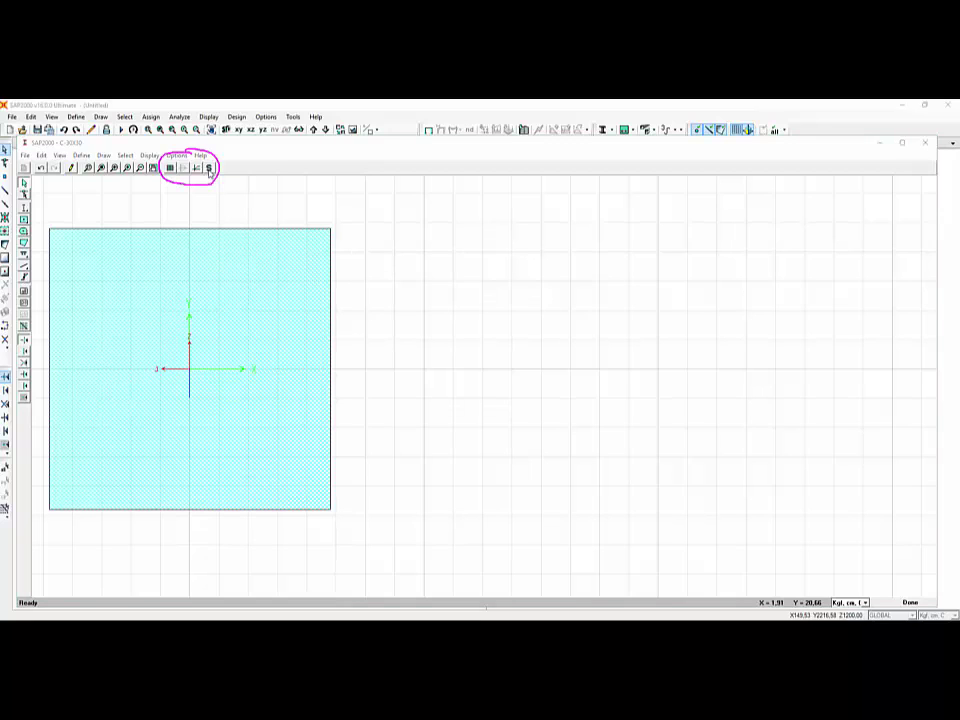
pyautogui.moveTo(169, 229); pyautogui.dragTo(608, 231)
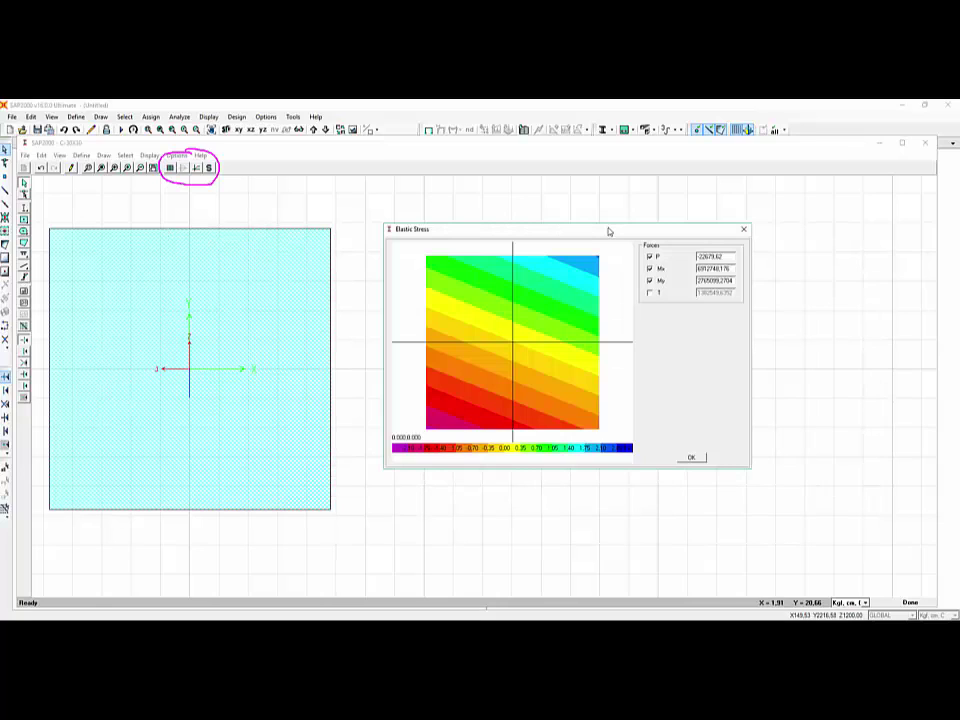
pyautogui.click(650, 268)
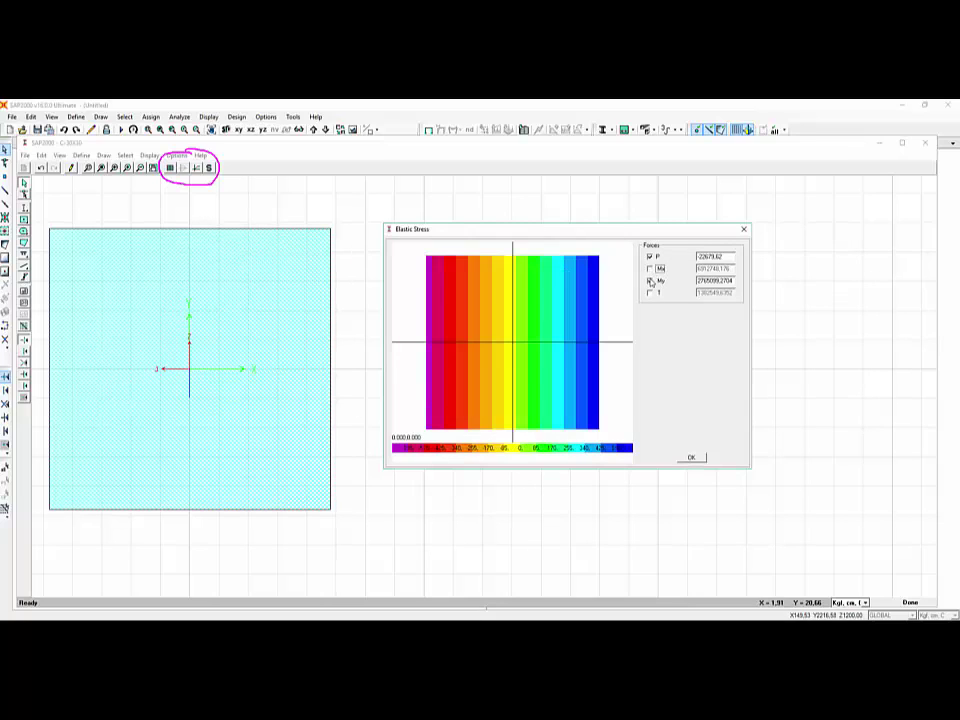
pyautogui.click(650, 281)
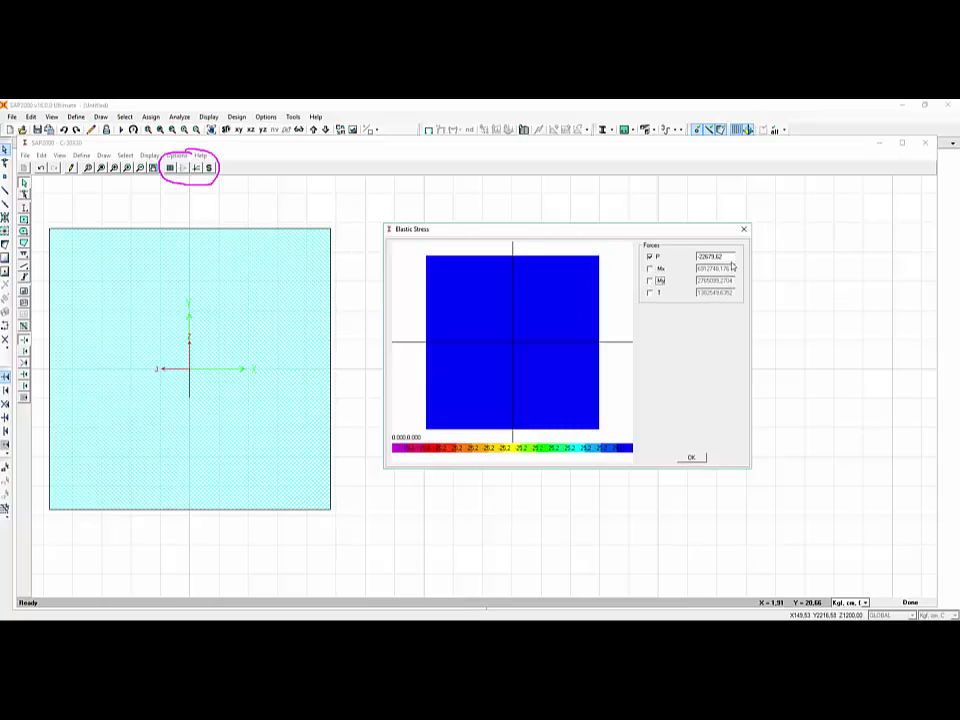
# Set the elastic stress axial force P to -10000 and compare the stresses with Mx included and excluded.
pyautogui.moveTo(729, 257); pyautogui.dragTo(674, 258)
pyautogui.write('1')
pyautogui.write('0000')
pyautogui.click(650, 269)
pyautogui.click(650, 269)
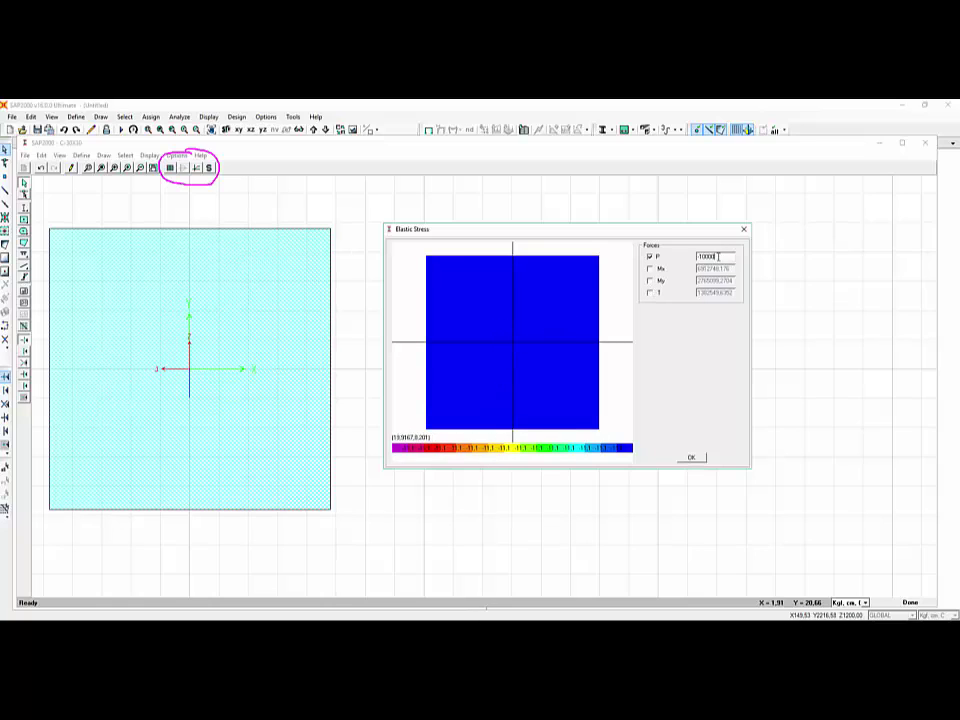
# Set the axial force P to -210 and compare the elastic stresses without and with the Mx moment.
pyautogui.moveTo(718, 257); pyautogui.dragTo(702, 255)
pyautogui.write('-250')
pyautogui.click(650, 269)
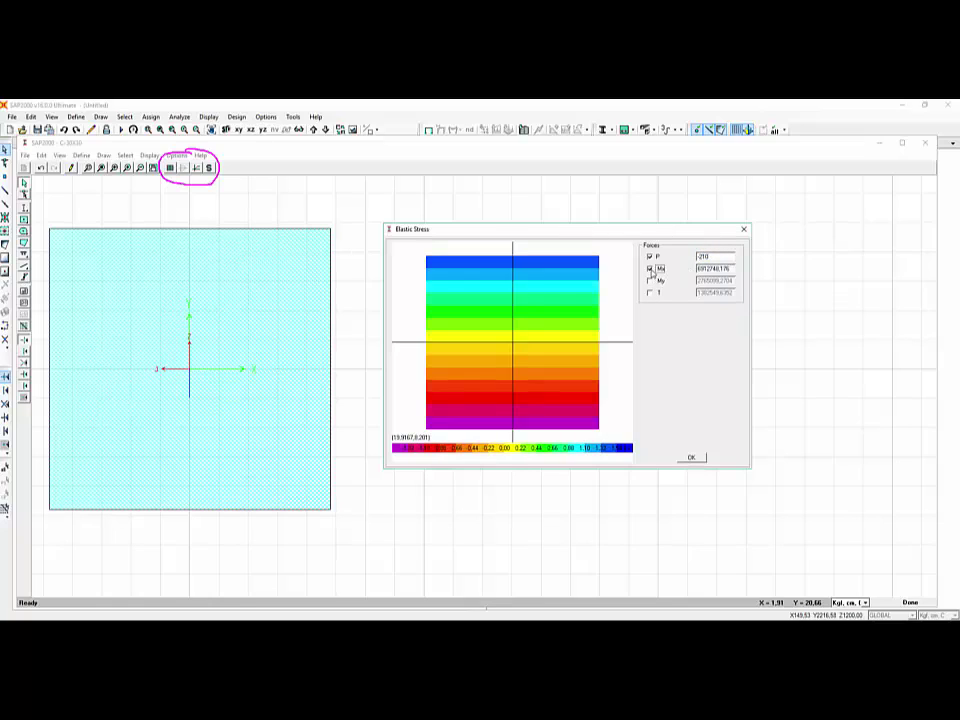
pyautogui.click(650, 269)
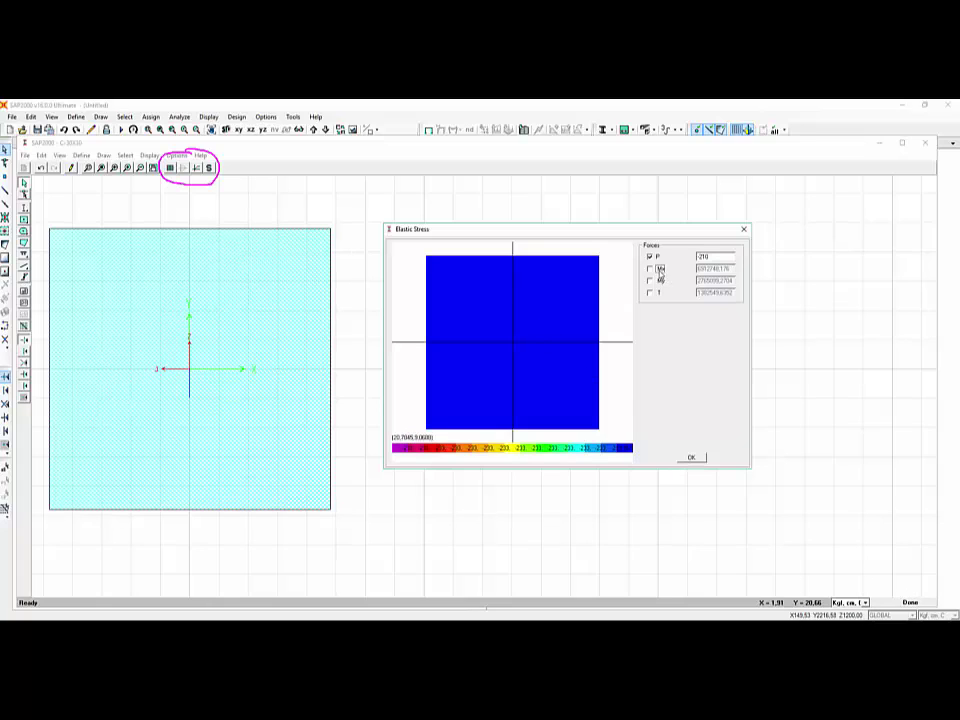
pyautogui.click(650, 269)
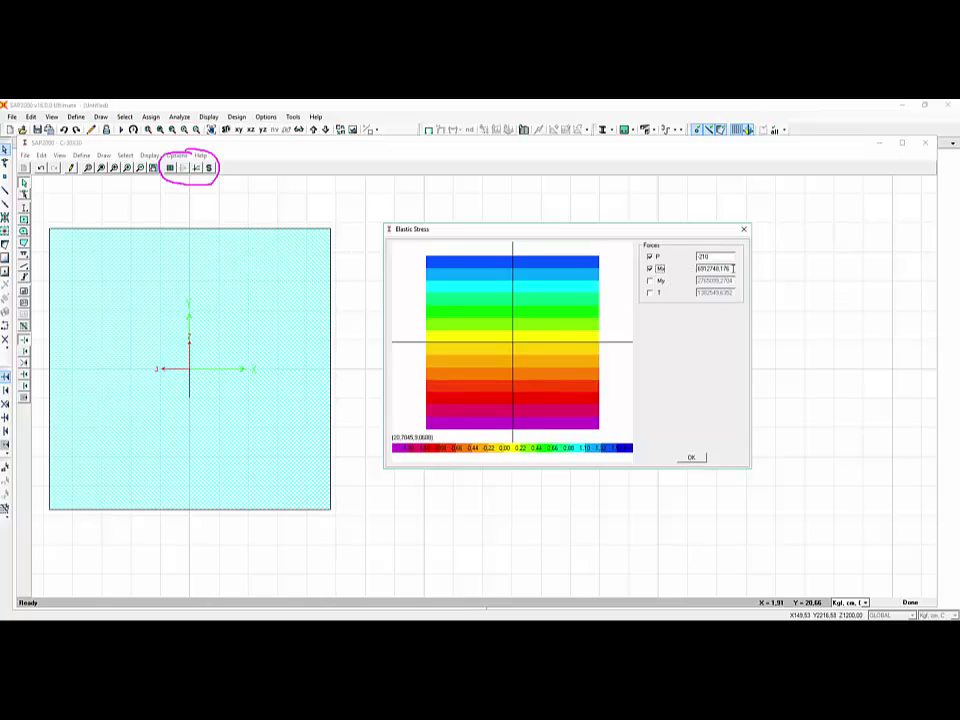
# Set the elastic stress forces to P = -1000 and Mx = 50.
pyautogui.doubleClick(708, 256)
pyautogui.write('10')
pyautogui.doubleClick(733, 268)
pyautogui.write('50')
pyautogui.doubleClick(726, 257)
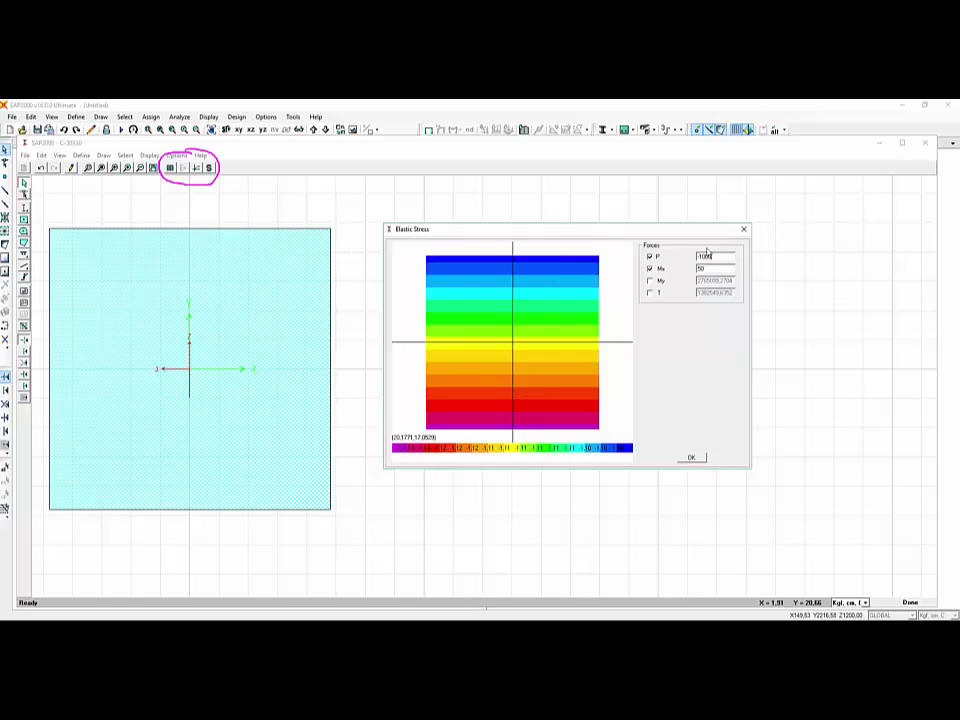
# Apply only torsion T, view its stresses in the S3z, Smax and S2z directions, and close the elastic stress diagram.
pyautogui.click(650, 292)
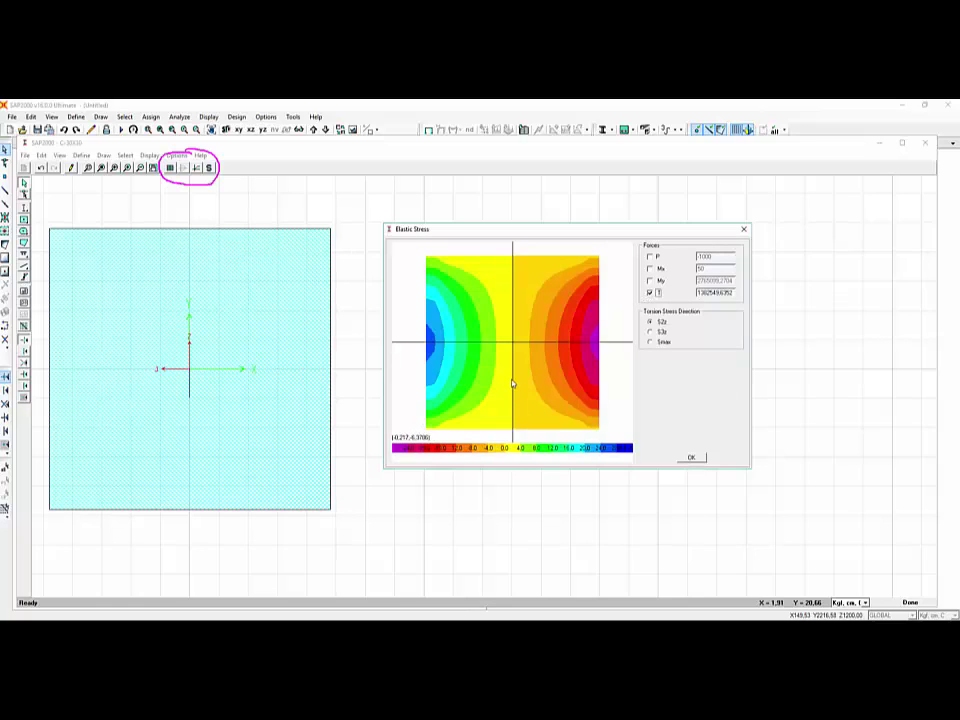
pyautogui.click(650, 333)
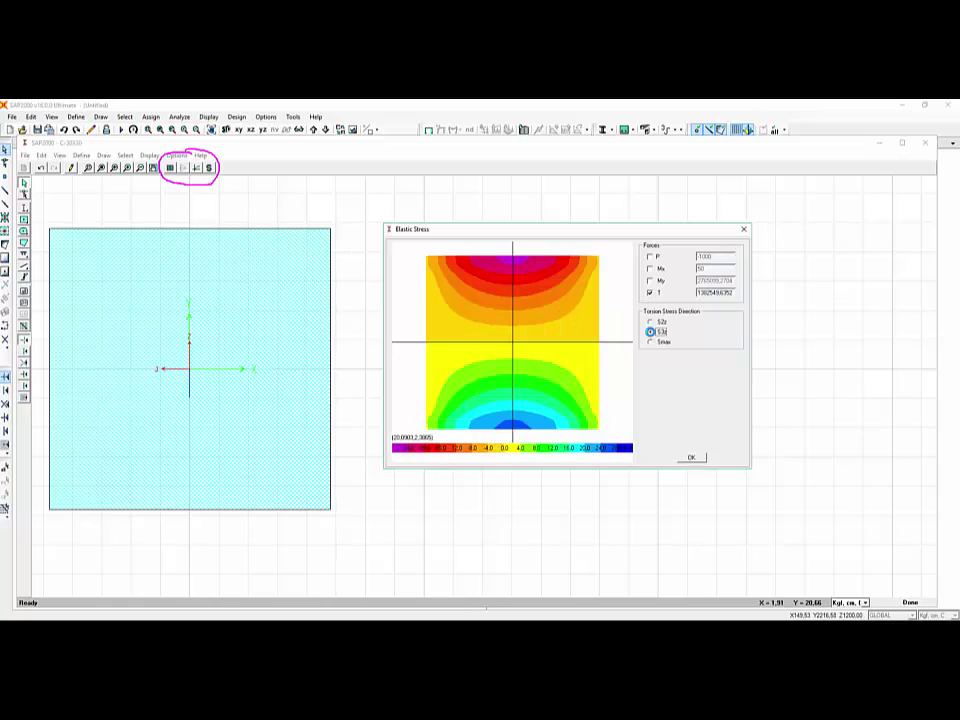
pyautogui.click(651, 342)
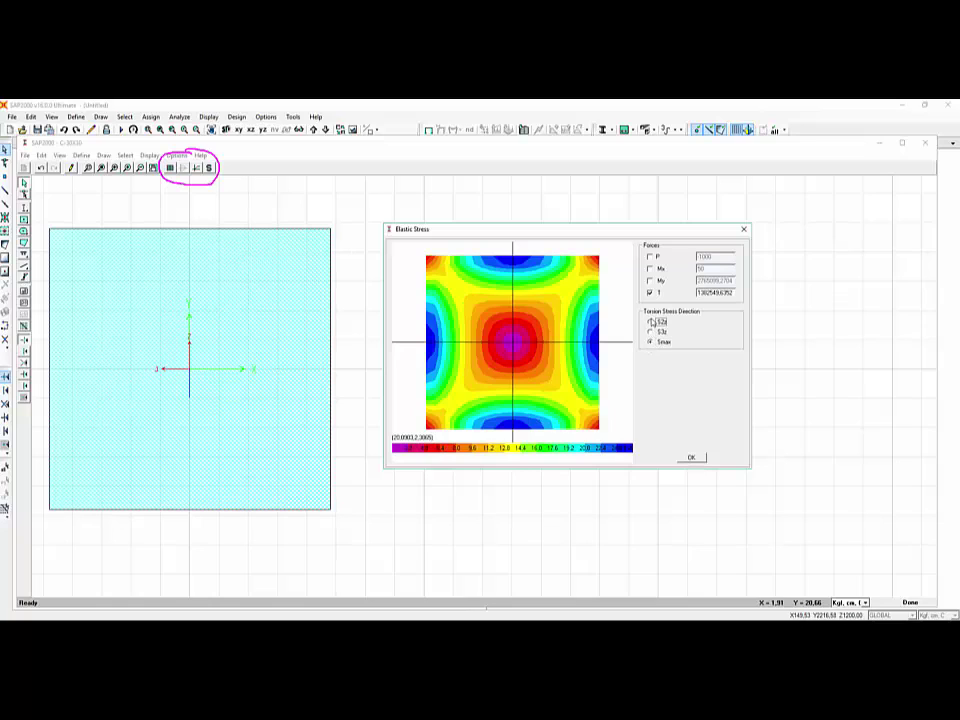
pyautogui.click(651, 322)
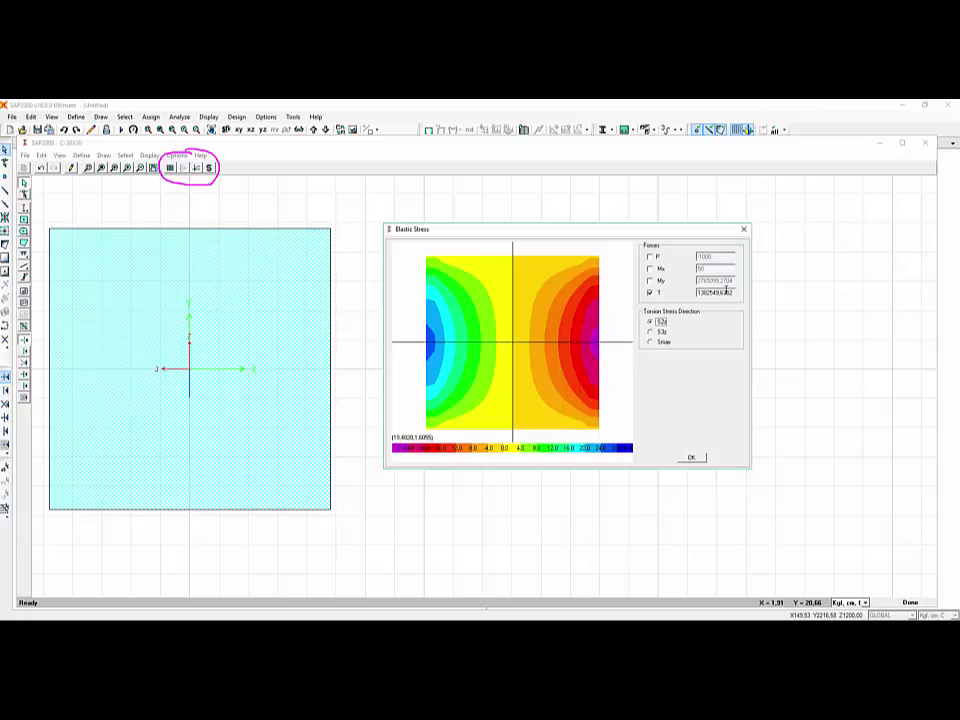
pyautogui.click(690, 458)
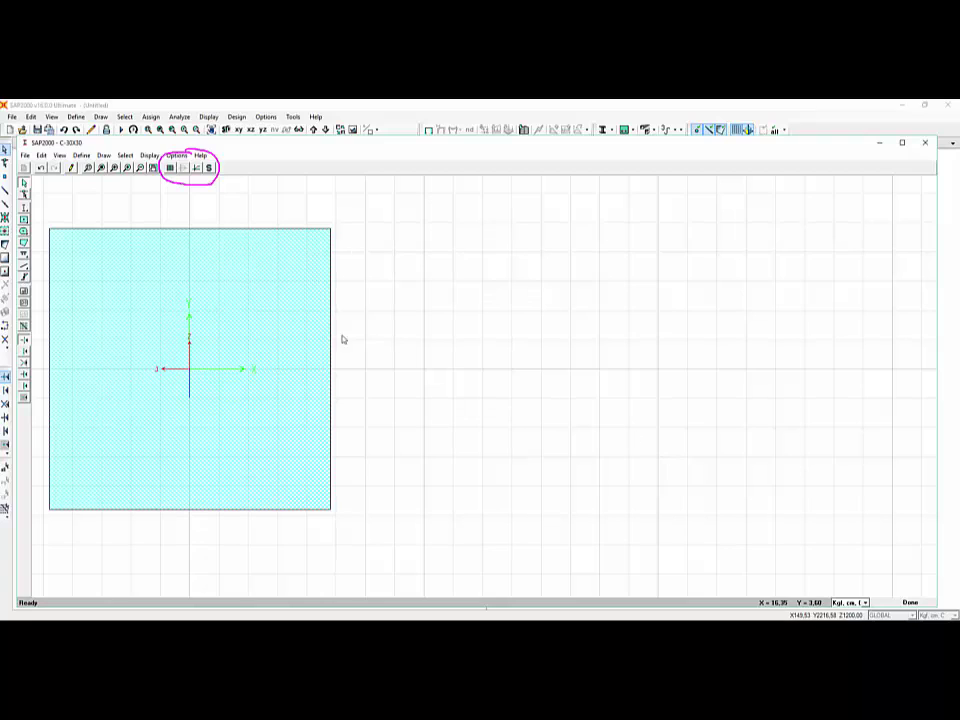
# Set the rectangle's concrete model to Mander-Confined(R) and display that model's stress-strain curve and confinement parameters.
pyautogui.click(174, 293)
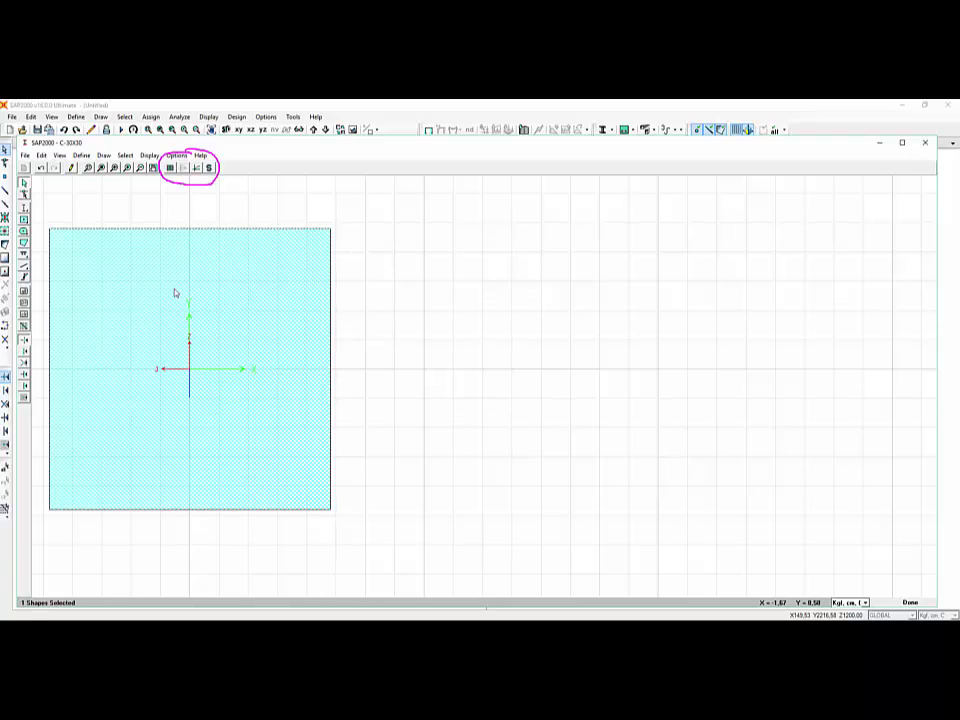
pyautogui.click(33, 263)
pyautogui.rightClick(150, 300)
pyautogui.moveTo(184, 219); pyautogui.dragTo(441, 238)
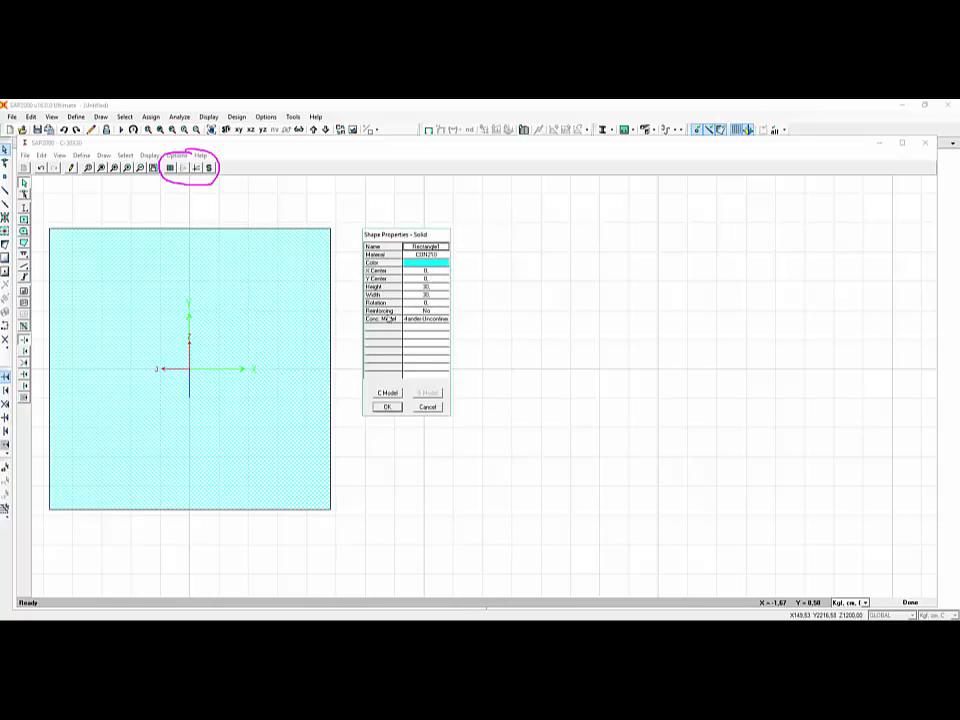
pyautogui.click(444, 320)
pyautogui.click(443, 320)
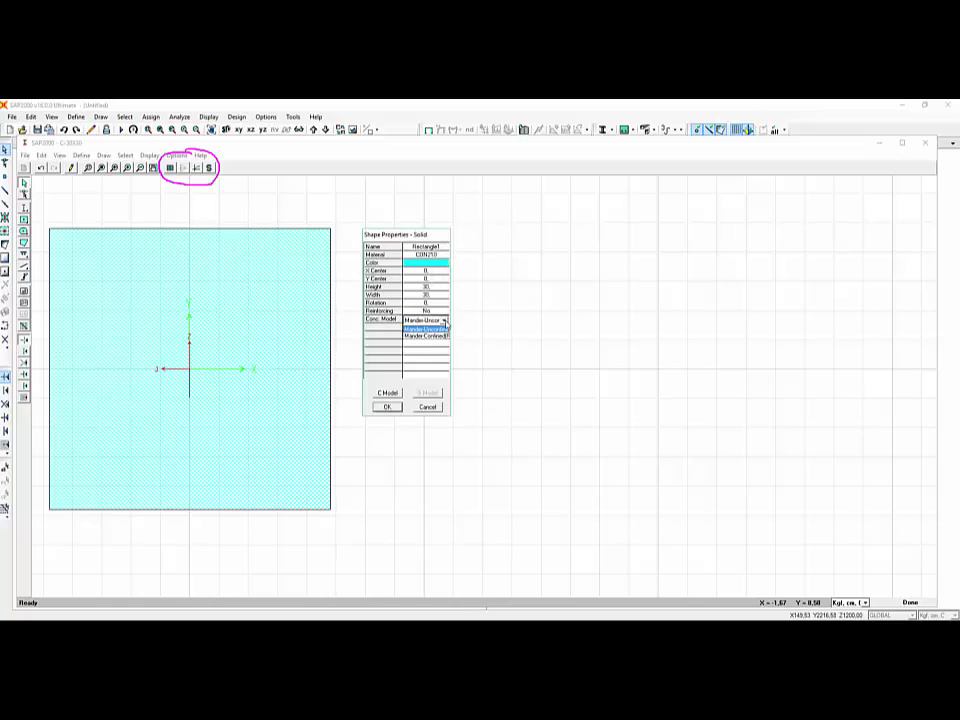
pyautogui.click(443, 337)
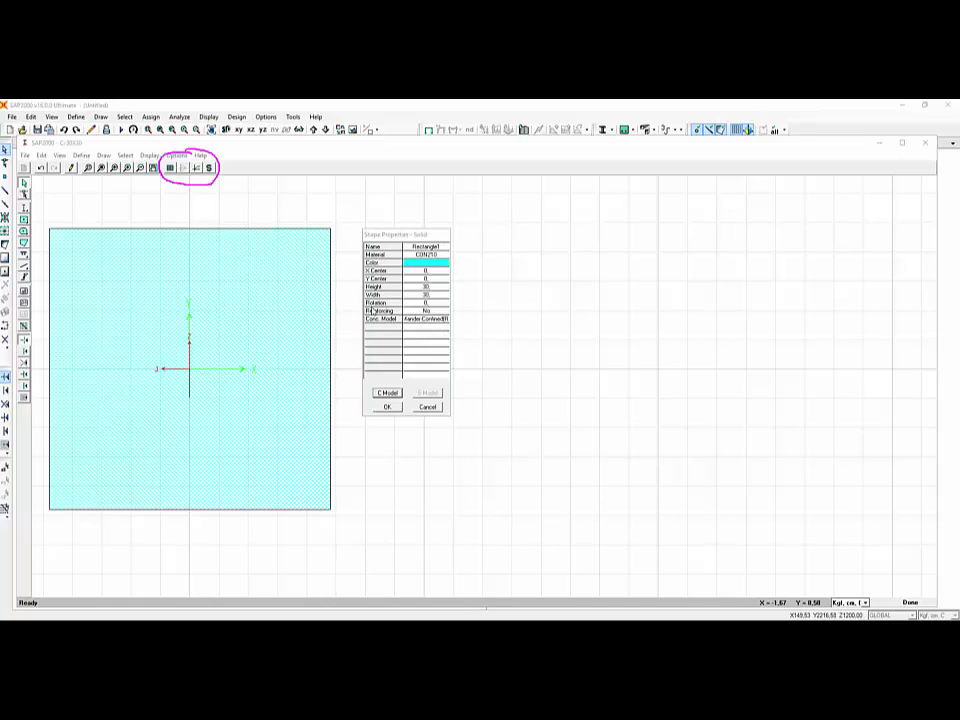
pyautogui.click(387, 392)
pyautogui.moveTo(238, 154); pyautogui.dragTo(649, 184)
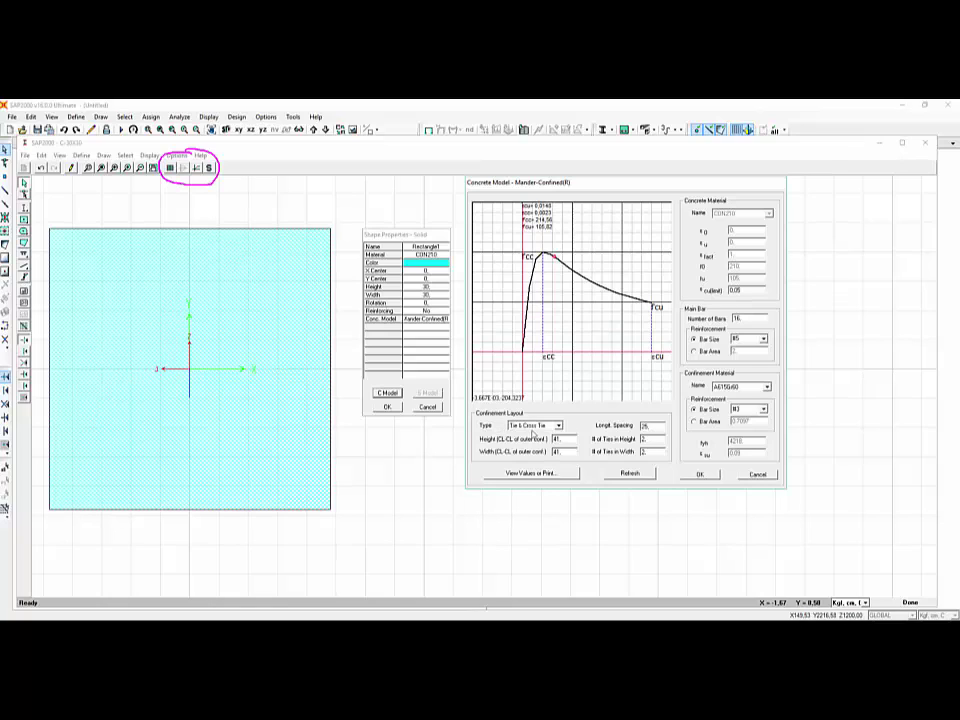
# Keep the Tie & Cross Tie confinement type and set the outer confinement's height and width to 25.
pyautogui.click(559, 426)
pyautogui.click(561, 431)
pyautogui.doubleClick(560, 438)
pyautogui.write('25')
pyautogui.press('Tab')
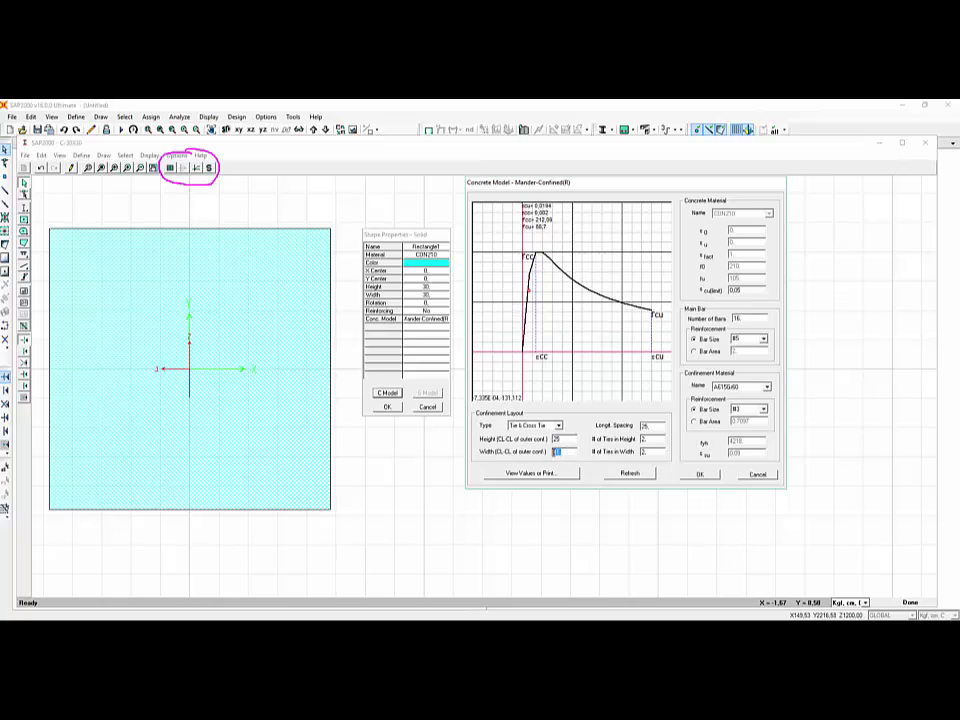
pyautogui.write('25')
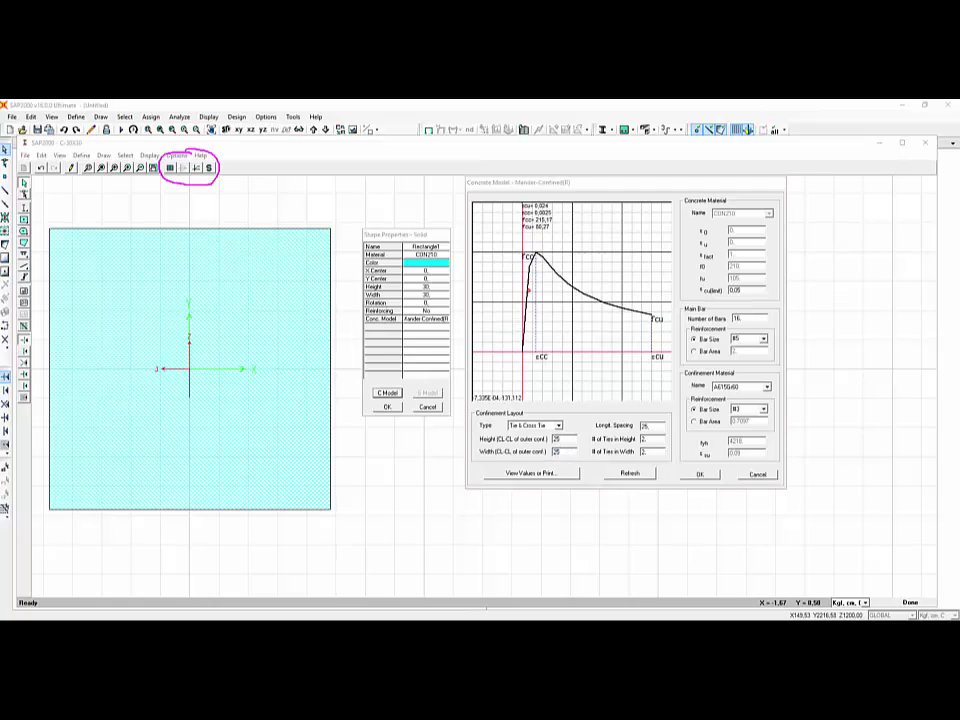
pyautogui.moveTo(304, 270)
pyautogui.mouseDown()
pyautogui.moveTo(320, 248)
pyautogui.moveTo(76, 243)
pyautogui.moveTo(70, 484)
pyautogui.moveTo(322, 488)
pyautogui.moveTo(314, 264)
pyautogui.moveTo(304, 258)
pyautogui.mouseUp()
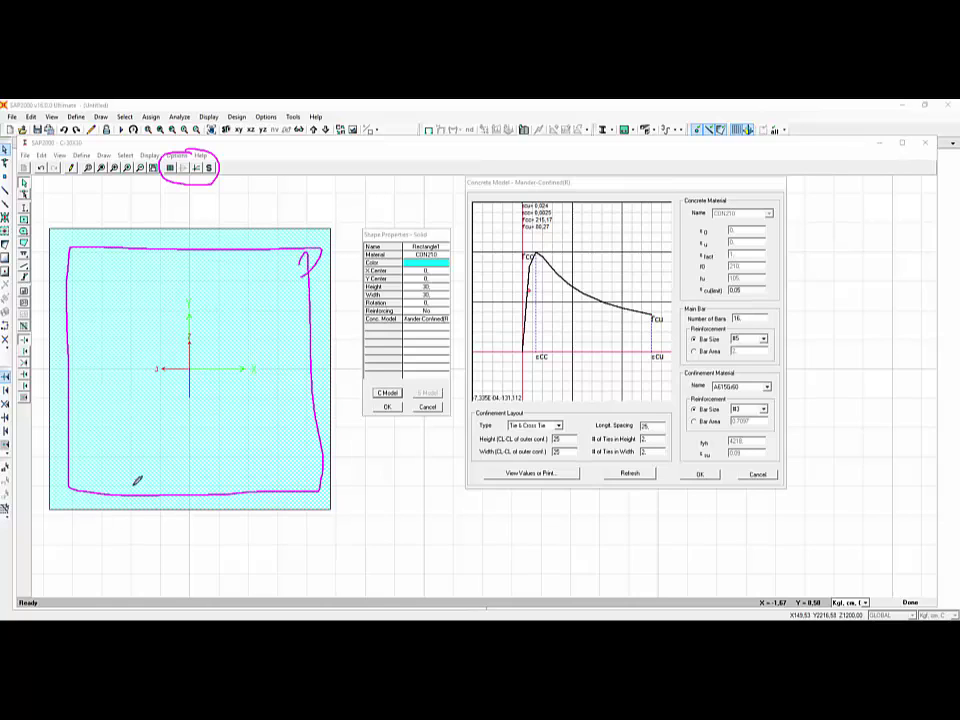
pyautogui.moveTo(137, 480)
pyautogui.mouseDown()
pyautogui.moveTo(141, 514)
pyautogui.moveTo(128, 518)
pyautogui.moveTo(130, 531)
pyautogui.moveTo(148, 520)
pyautogui.moveTo(146, 533)
pyautogui.moveTo(158, 528)
pyautogui.mouseUp()
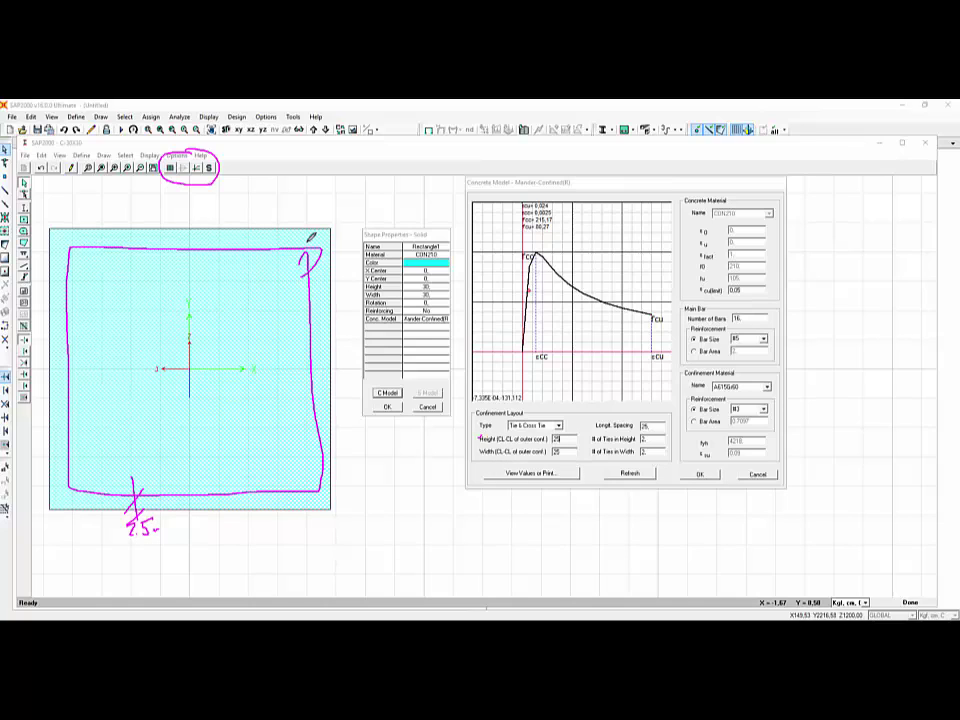
pyautogui.rightClick(575, 434)
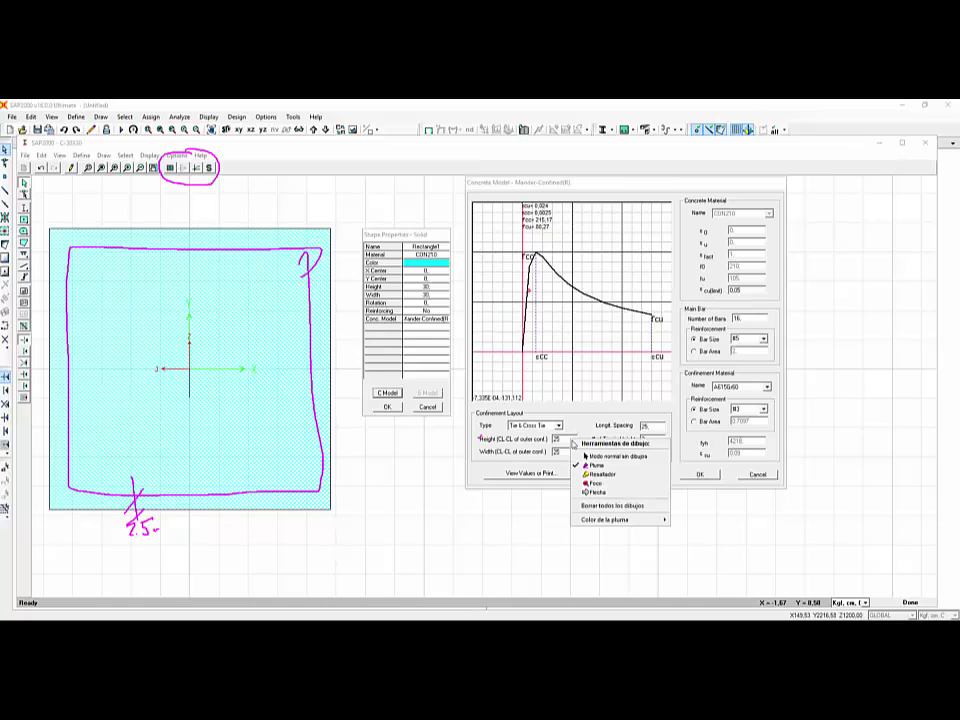
pyautogui.click(622, 461)
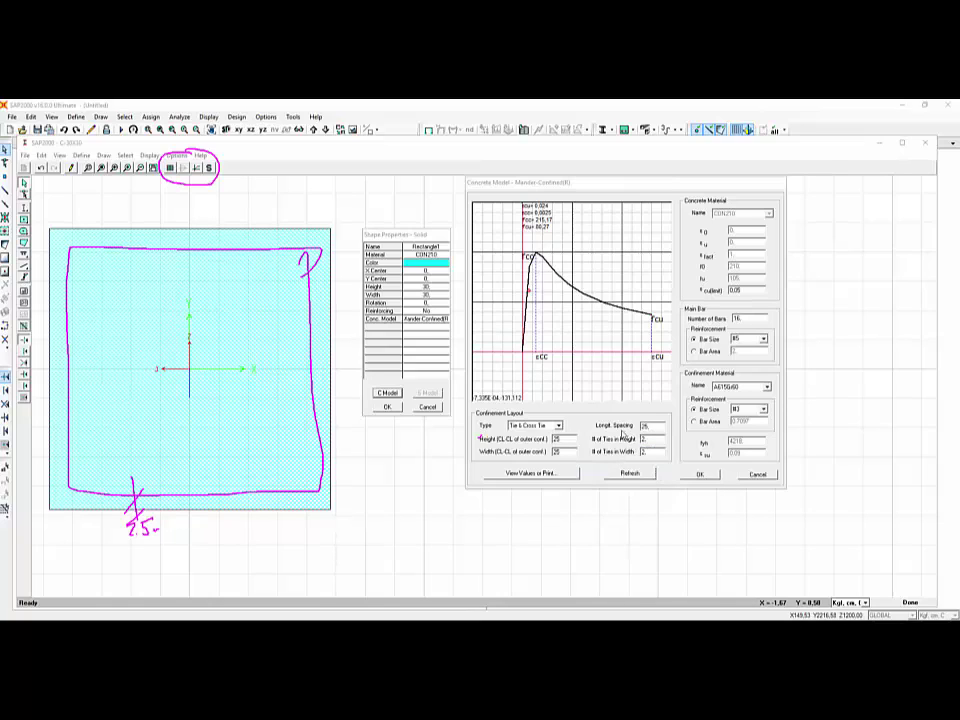
# Try longitudinal tie spacings of 10, 30 and again 10, comparing the confined concrete curve for each.
pyautogui.click(659, 428)
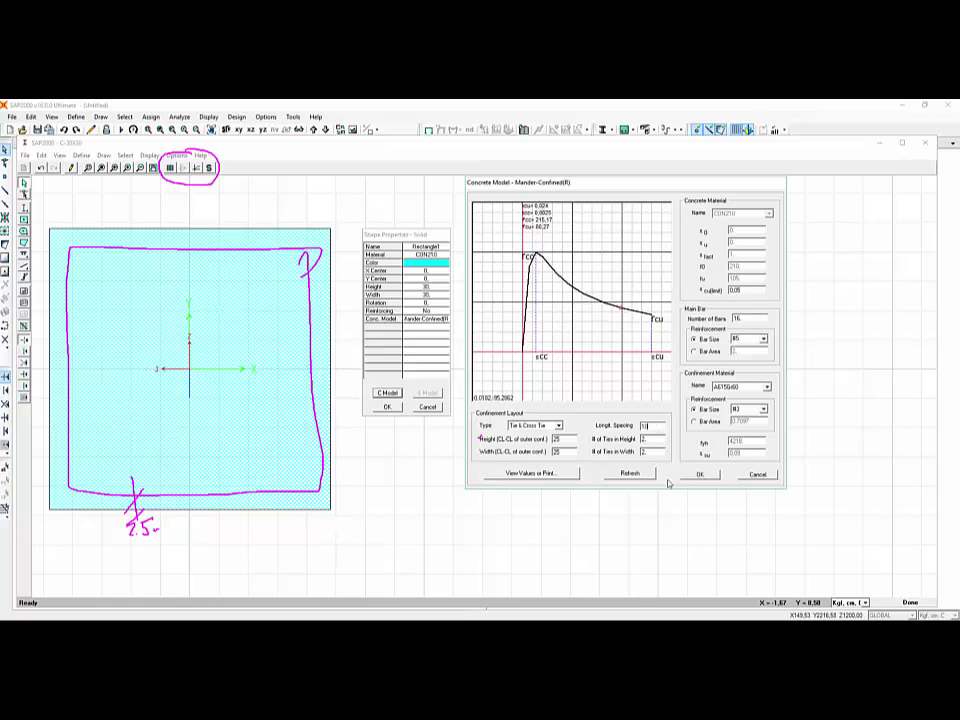
pyautogui.click(660, 440)
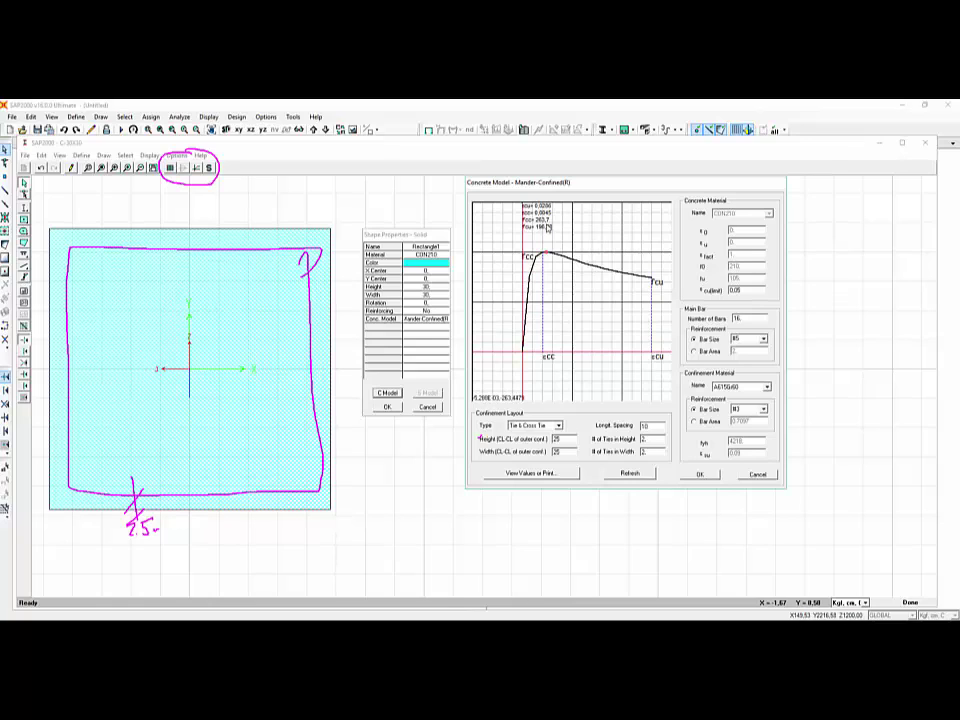
pyautogui.press('Tab')
pyautogui.doubleClick(638, 428)
pyautogui.write('30')
pyautogui.press('Tab')
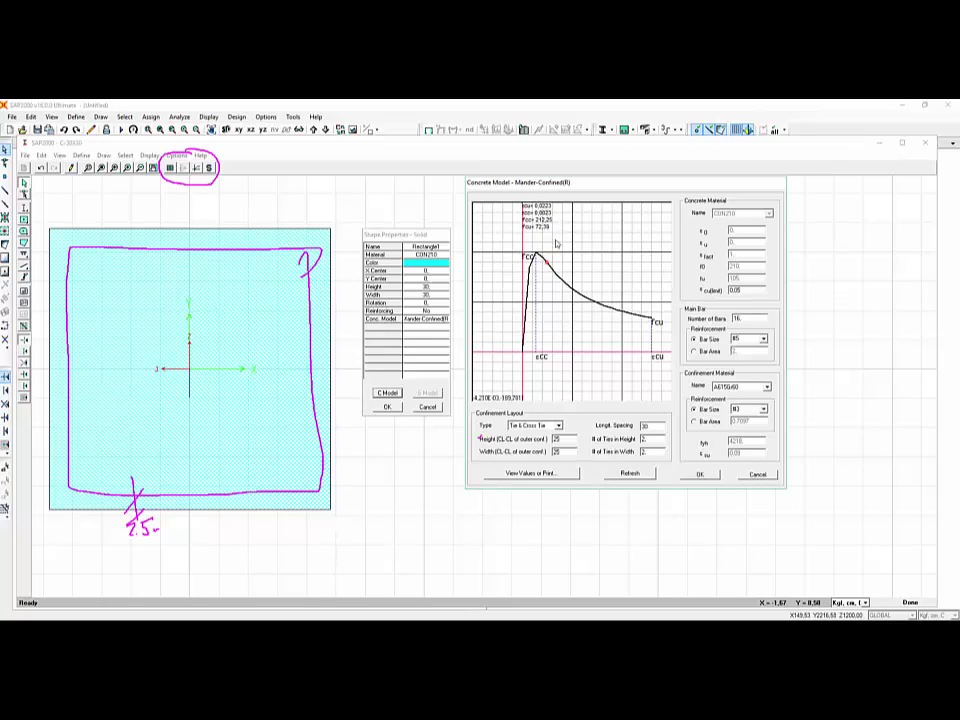
pyautogui.doubleClick(643, 425)
pyautogui.click(651, 439)
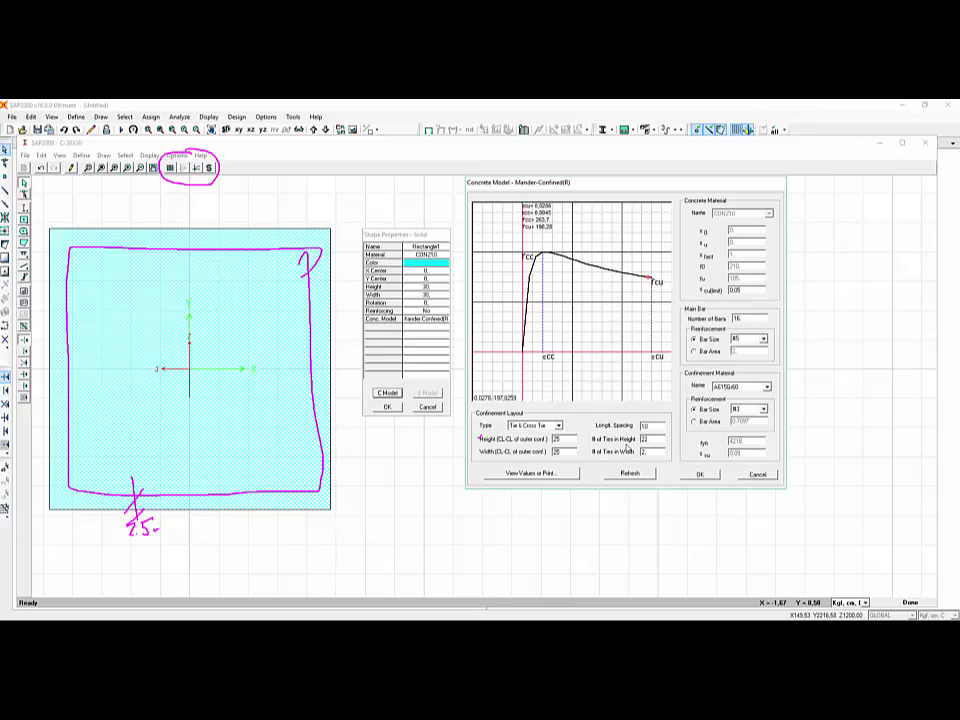
# Set the longitudinal tie spacing to 15 with 2 ties in height.
pyautogui.doubleClick(645, 426)
pyautogui.doubleClick(655, 439)
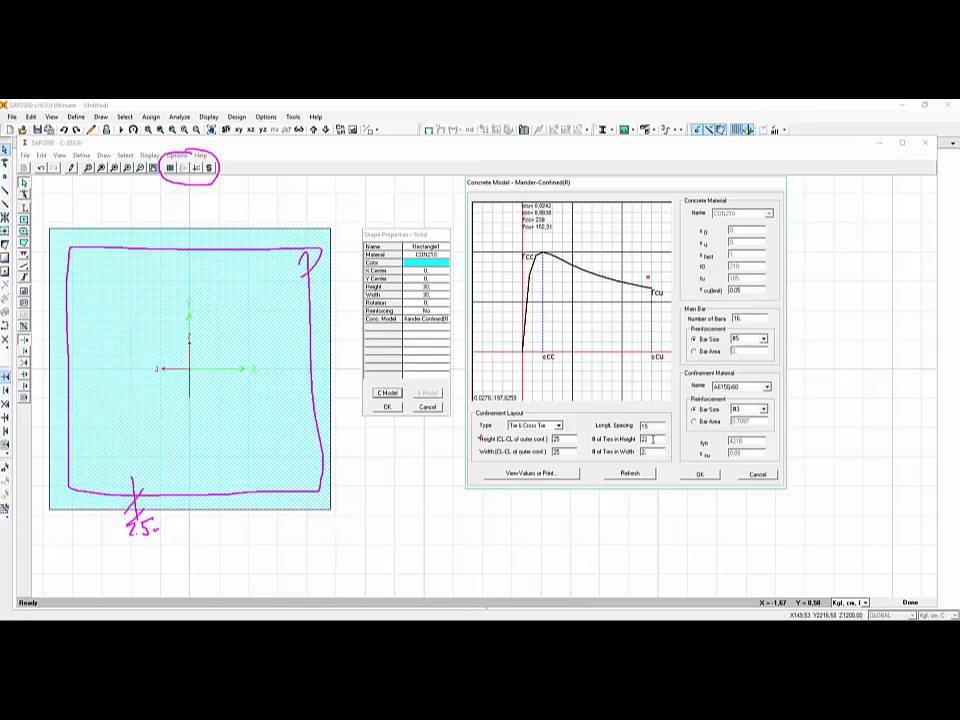
pyautogui.write('22')
pyautogui.click(557, 440)
# Set the main reinforcement to 4 bars of size #4, keep the ultimate strain limit at 0.05, and accept the confined concrete model.
pyautogui.doubleClick(735, 290)
pyautogui.click(755, 318)
pyautogui.click(694, 340)
pyautogui.click(763, 339)
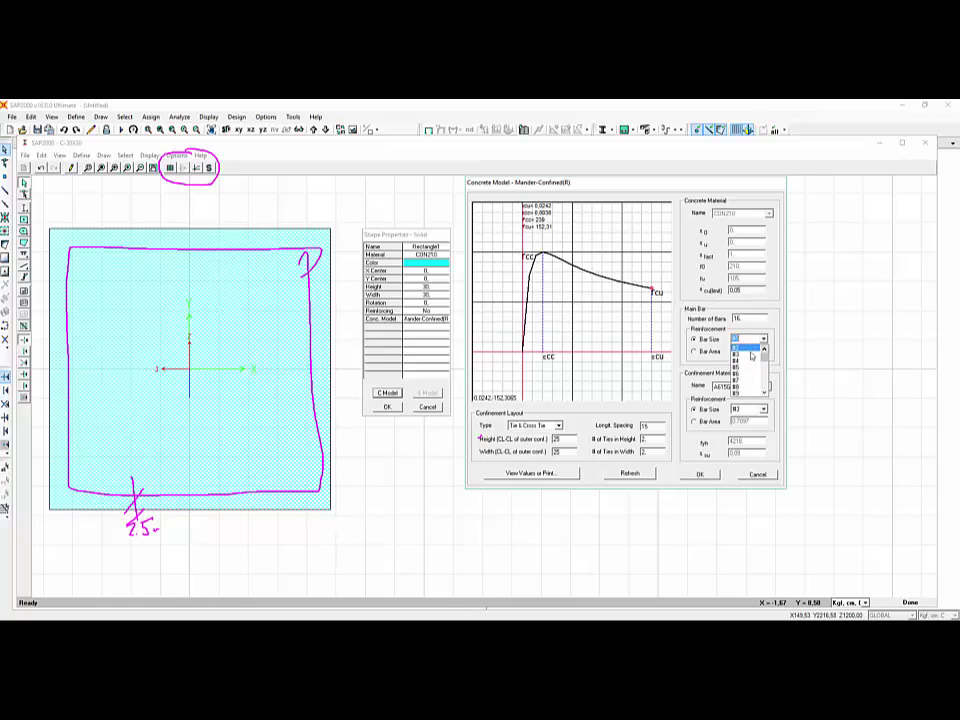
pyautogui.click(750, 346)
pyautogui.doubleClick(737, 318)
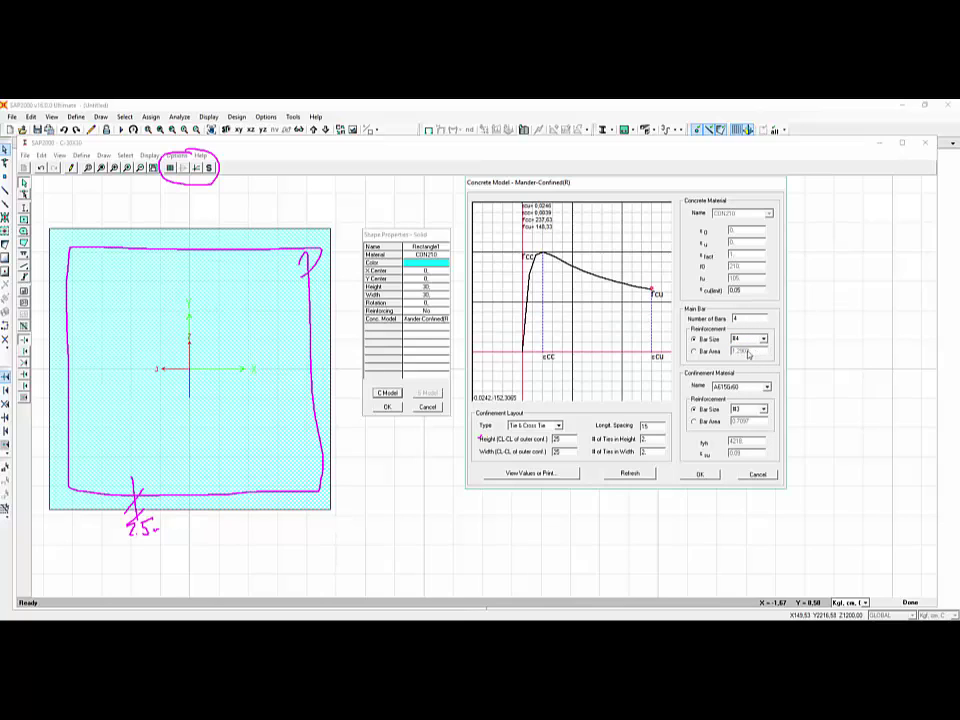
pyautogui.doubleClick(754, 290)
pyautogui.click(538, 225)
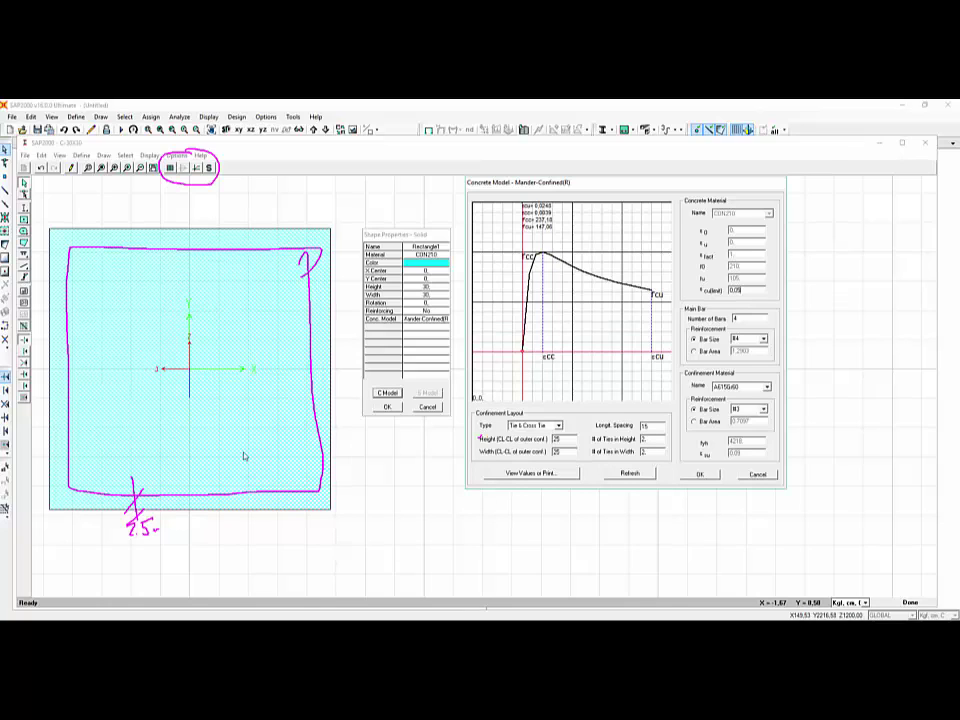
pyautogui.click(700, 475)
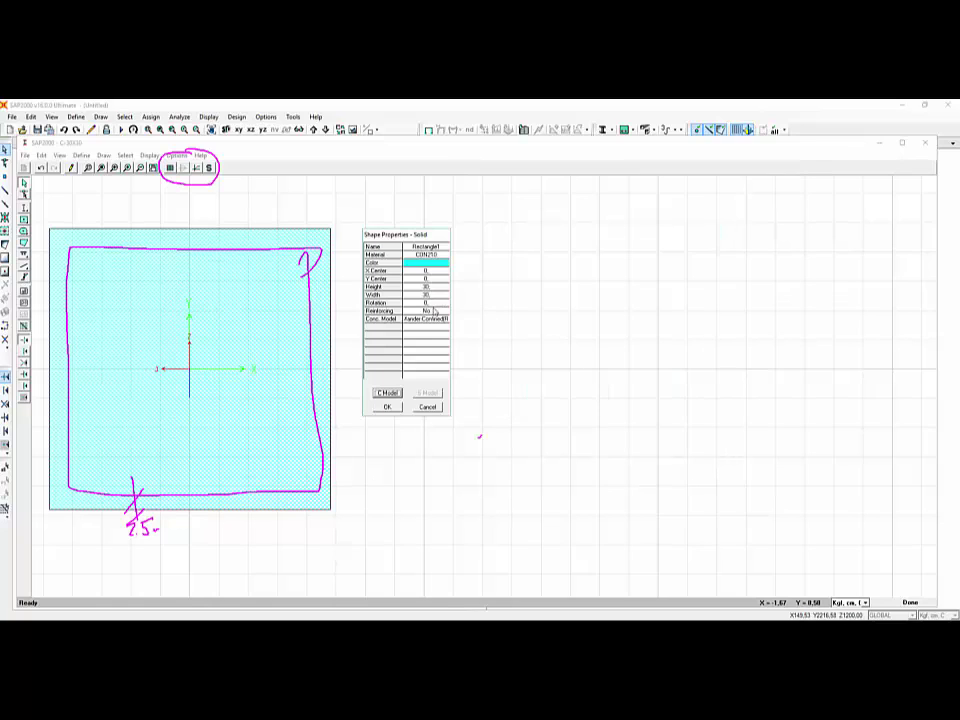
# Turn on reinforcing for the 30 x 30 solid rectangle and apply the shape properties.
pyautogui.click(426, 311)
pyautogui.click(443, 313)
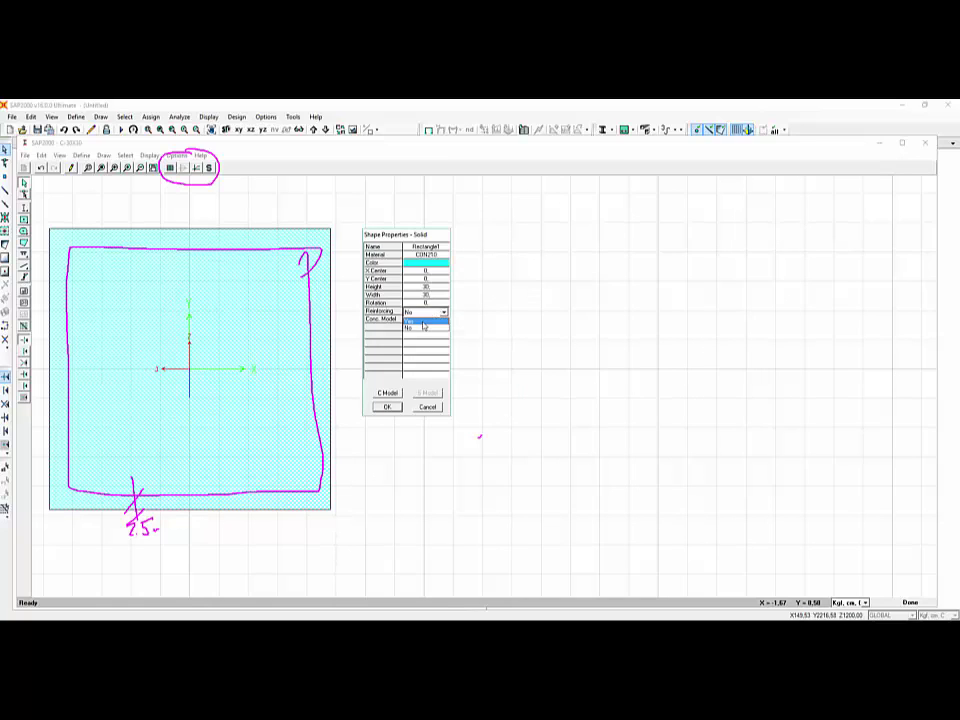
pyautogui.click(425, 321)
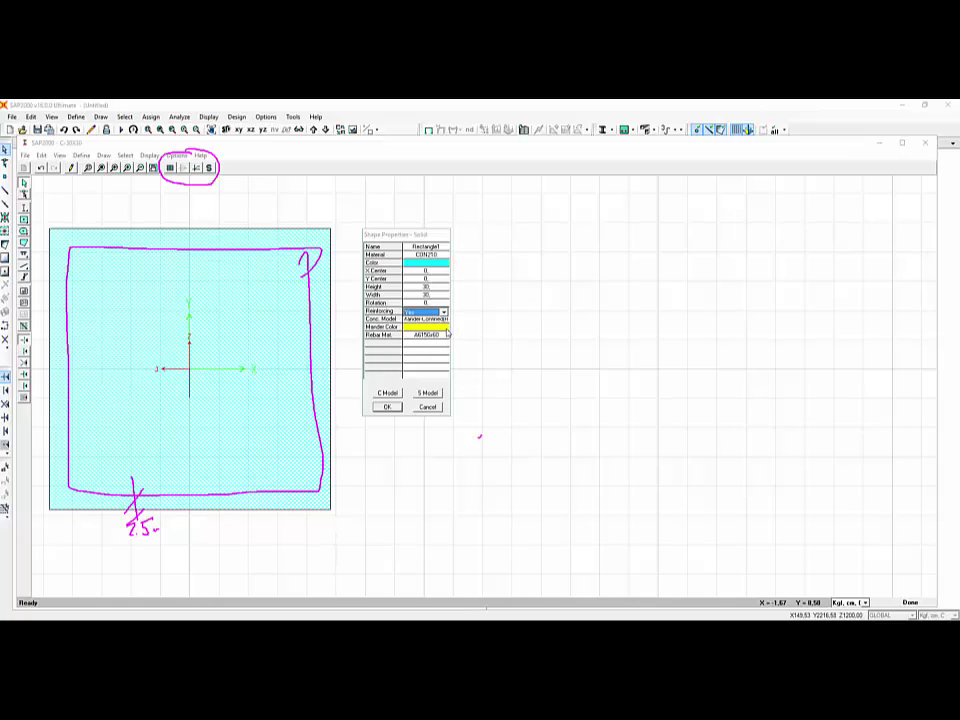
pyautogui.click(479, 436)
pyautogui.click(387, 407)
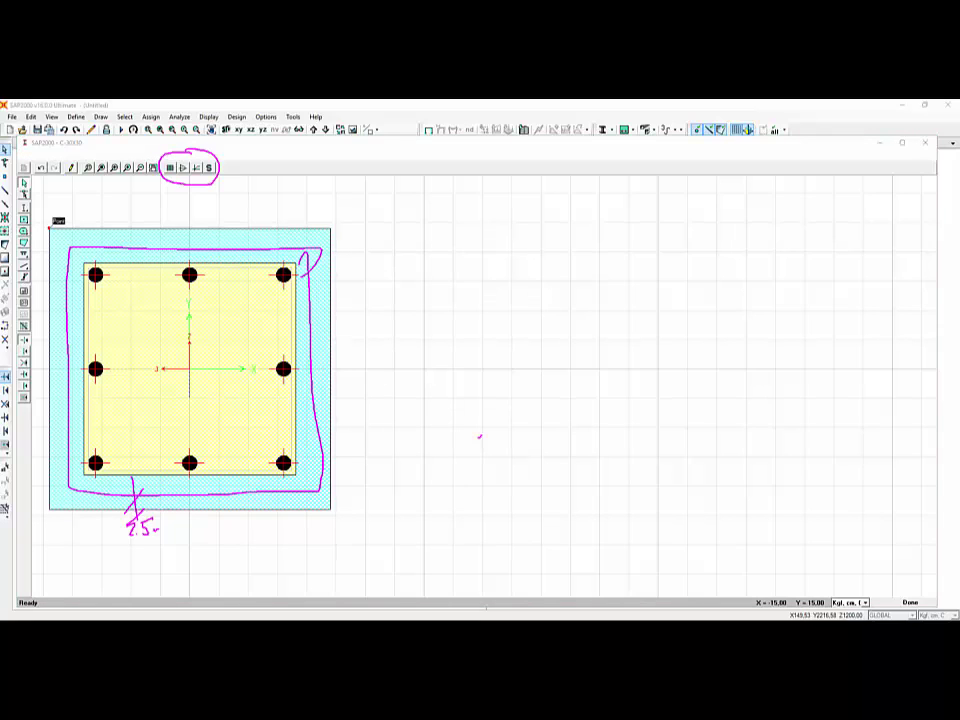
pyautogui.press('Escape')
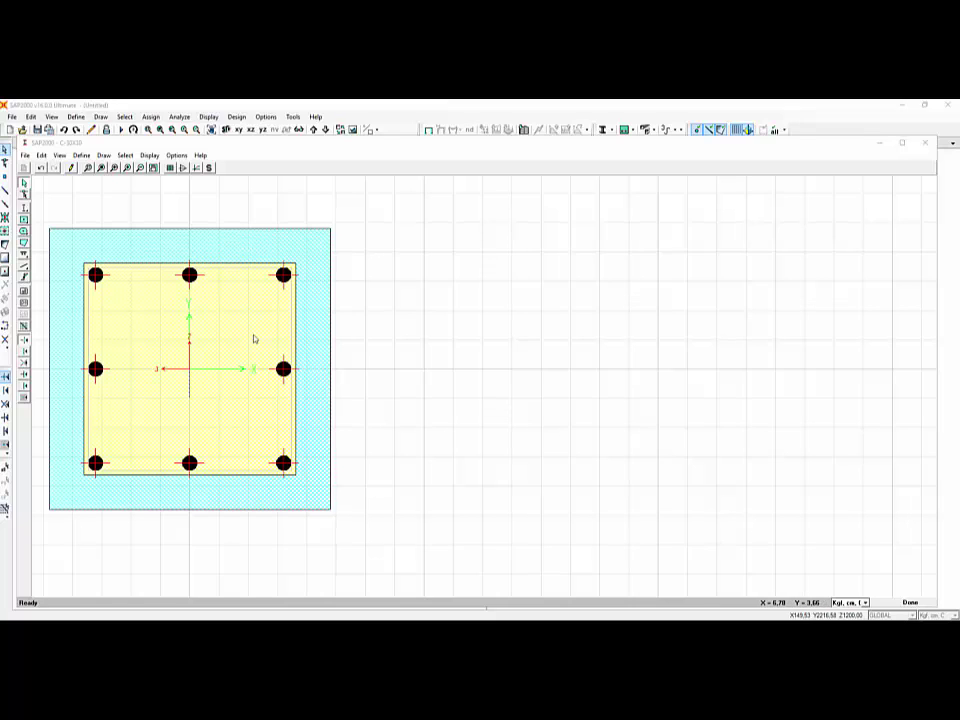
# Change the solid rectangle's concrete model to Mander-Unconfined and inspect its stress-strain curve without editing the curve.
pyautogui.click(267, 246)
pyautogui.click(267, 246)
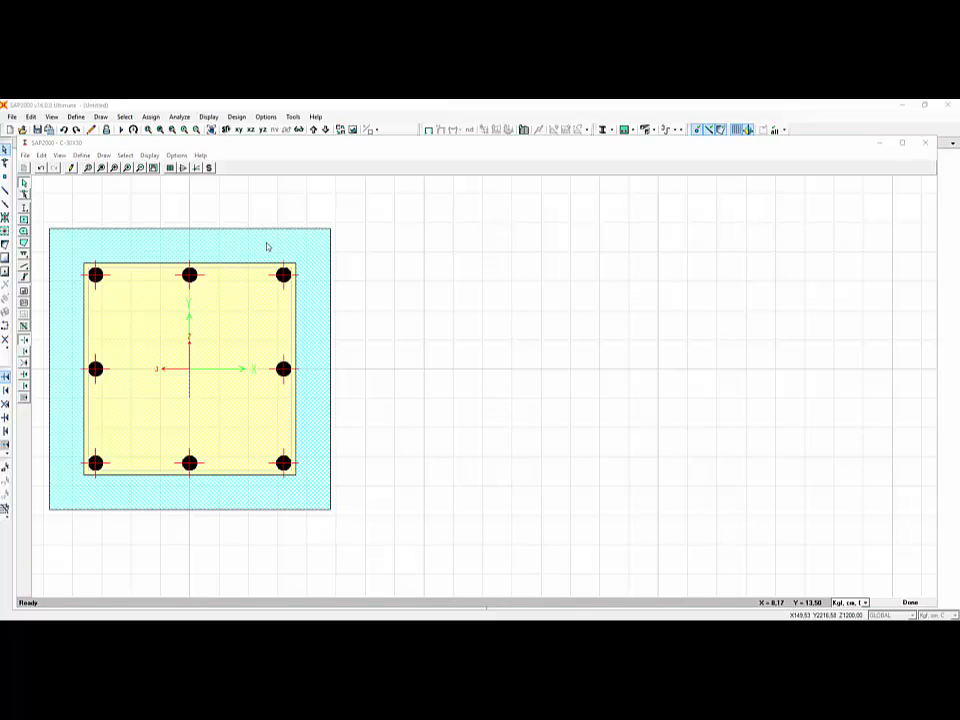
pyautogui.rightClick(116, 236)
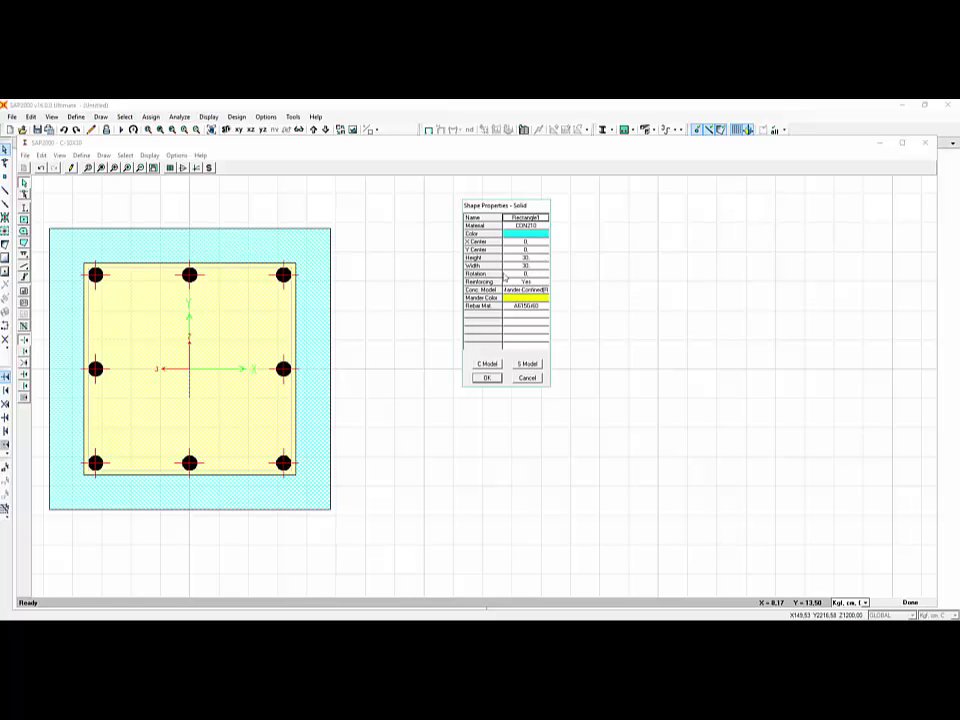
pyautogui.press('Return')
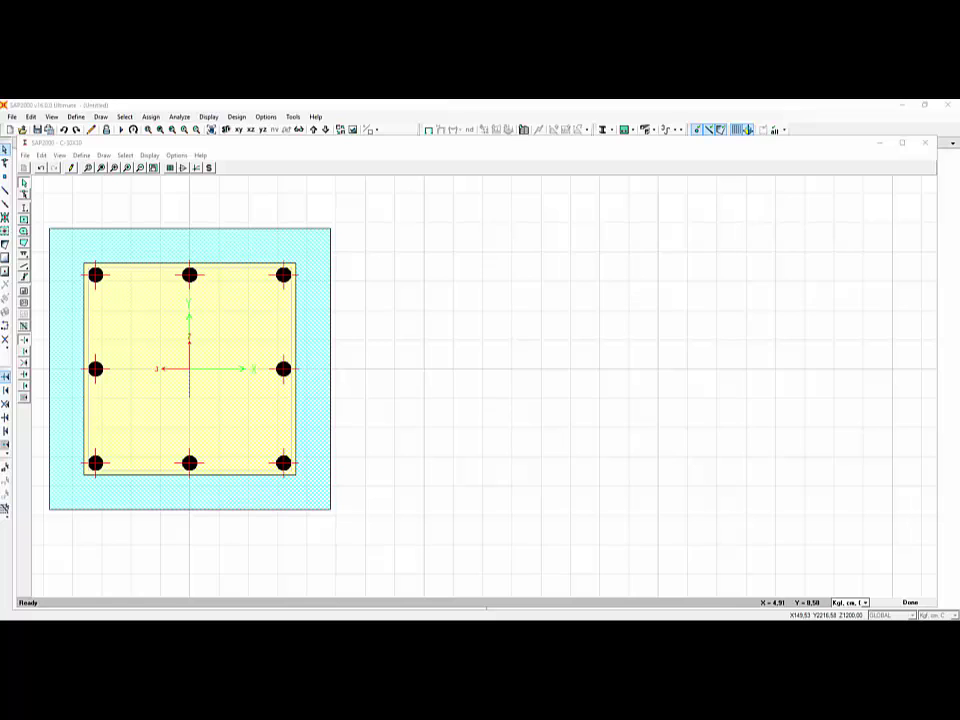
pyautogui.rightClick(414, 197)
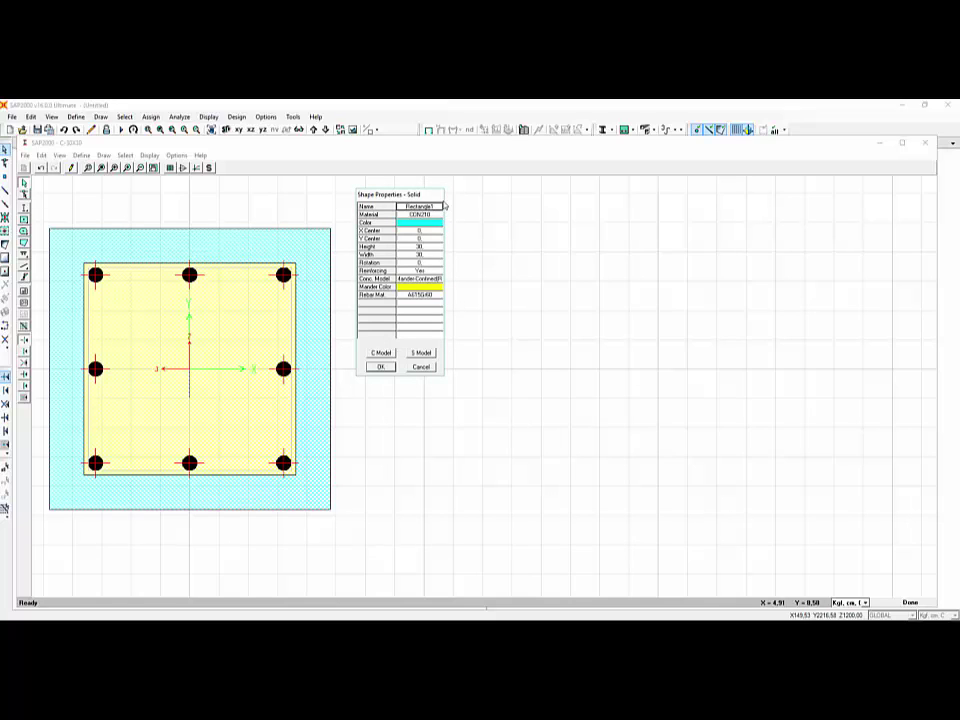
pyautogui.click(432, 280)
pyautogui.click(437, 281)
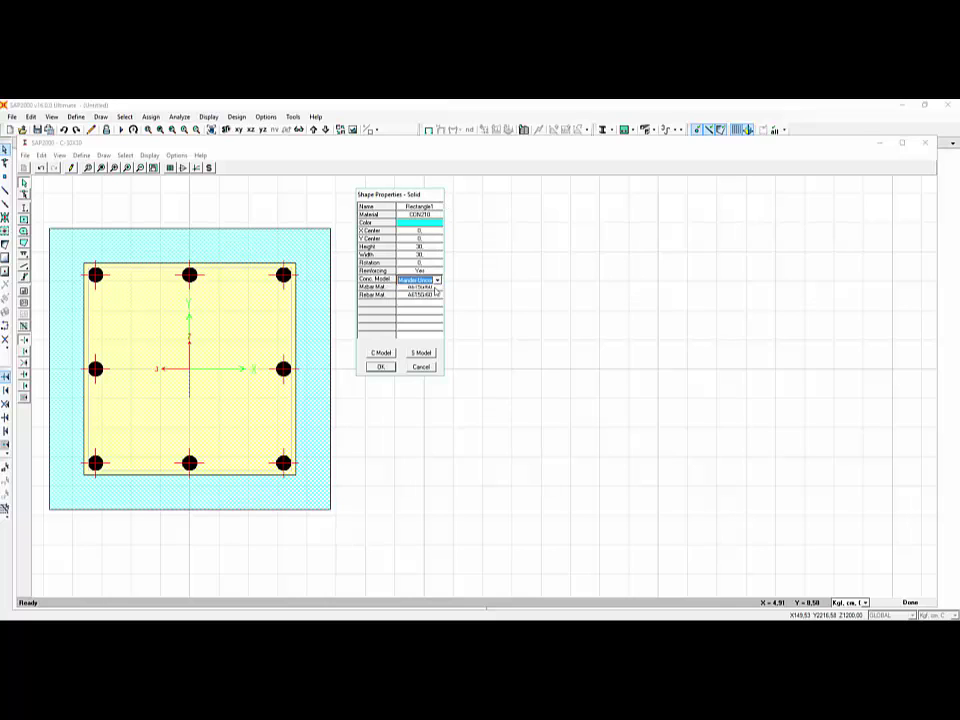
pyautogui.click(419, 288)
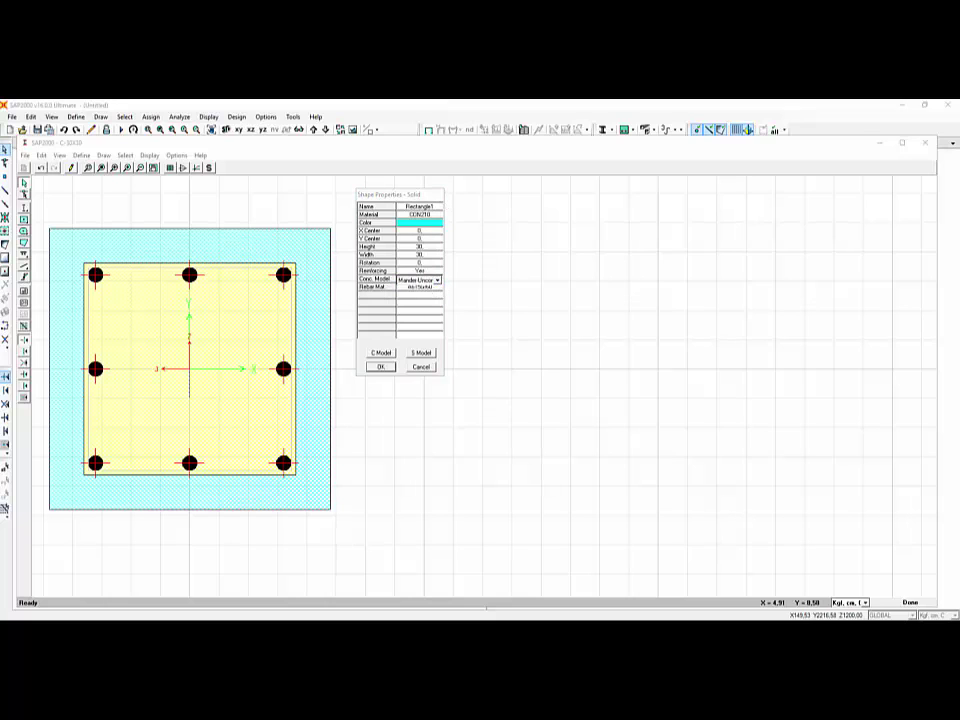
pyautogui.click(380, 353)
pyautogui.moveTo(480, 186); pyautogui.dragTo(536, 195)
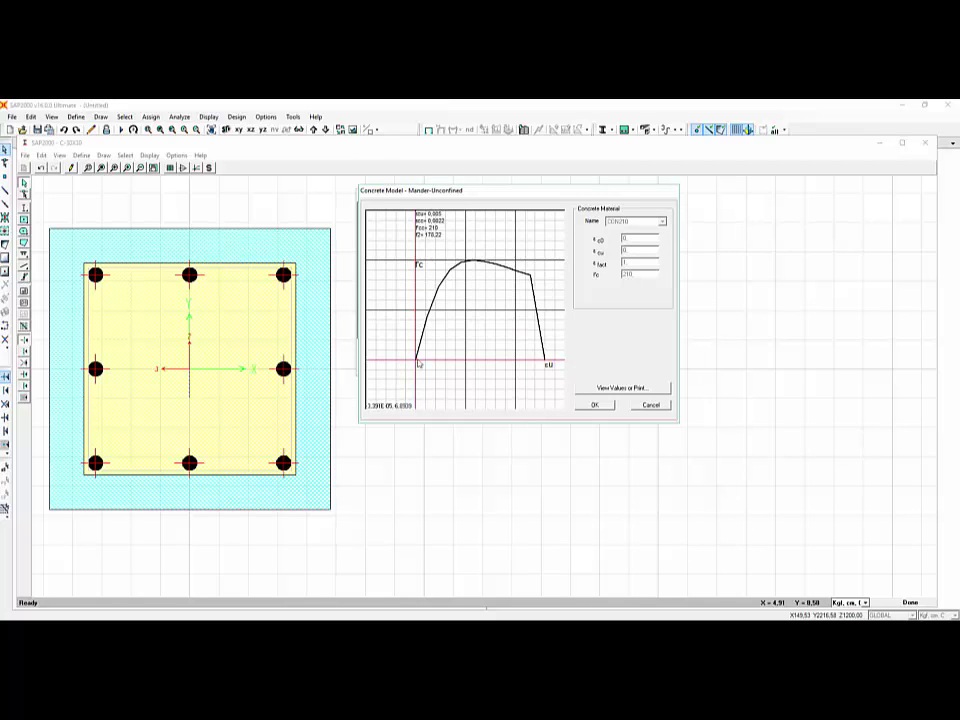
pyautogui.click(655, 404)
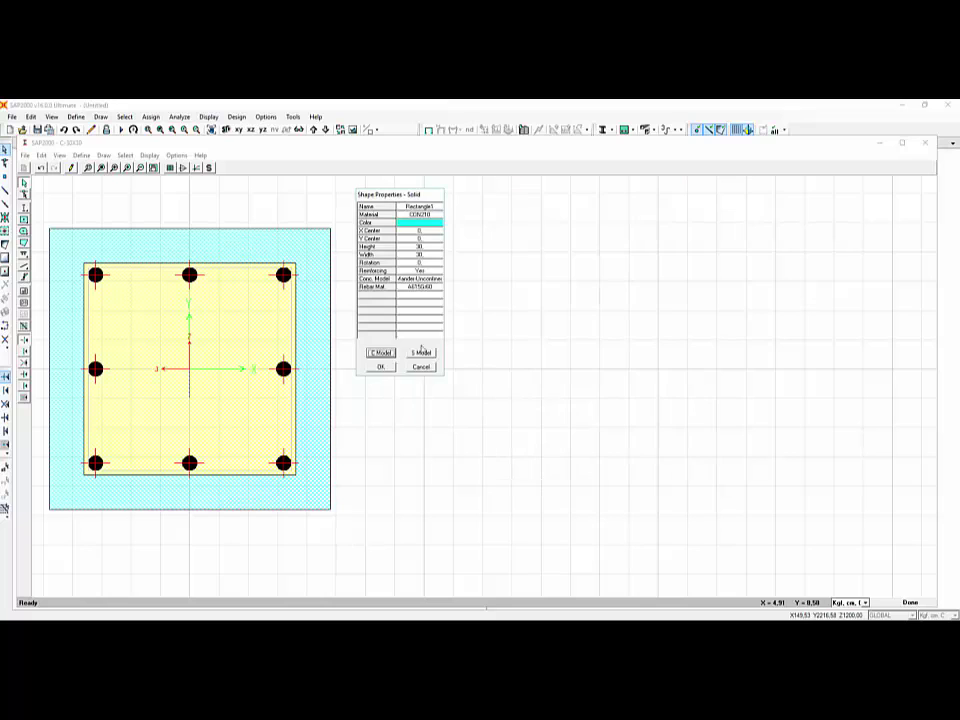
# Set Reinforcing to No for the solid rectangle and apply the shape properties.
pyautogui.click(420, 270)
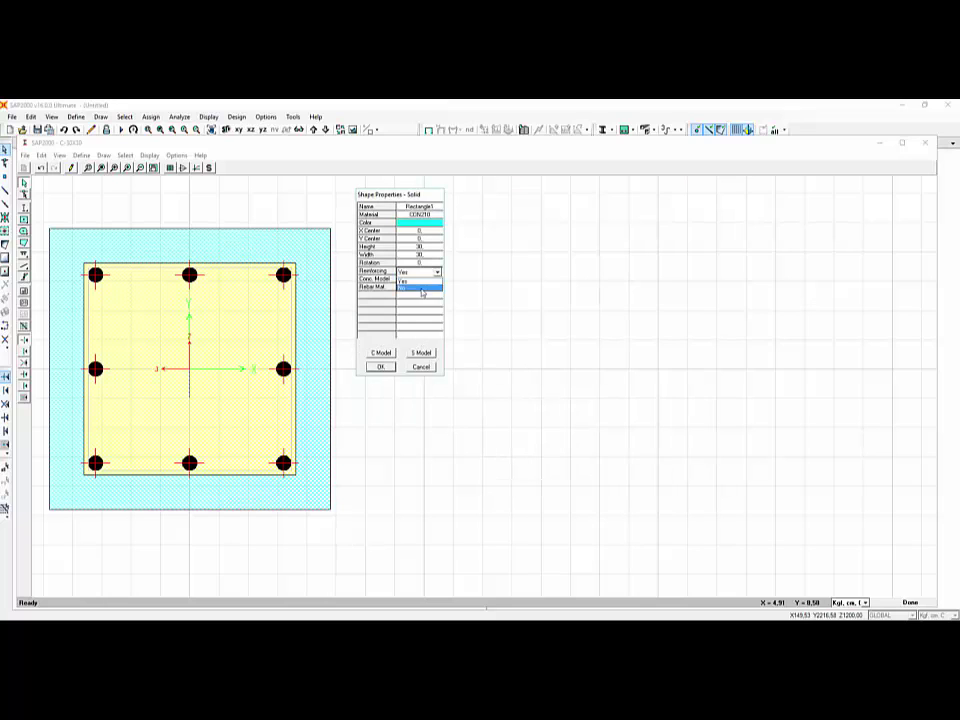
pyautogui.click(422, 288)
pyautogui.click(380, 366)
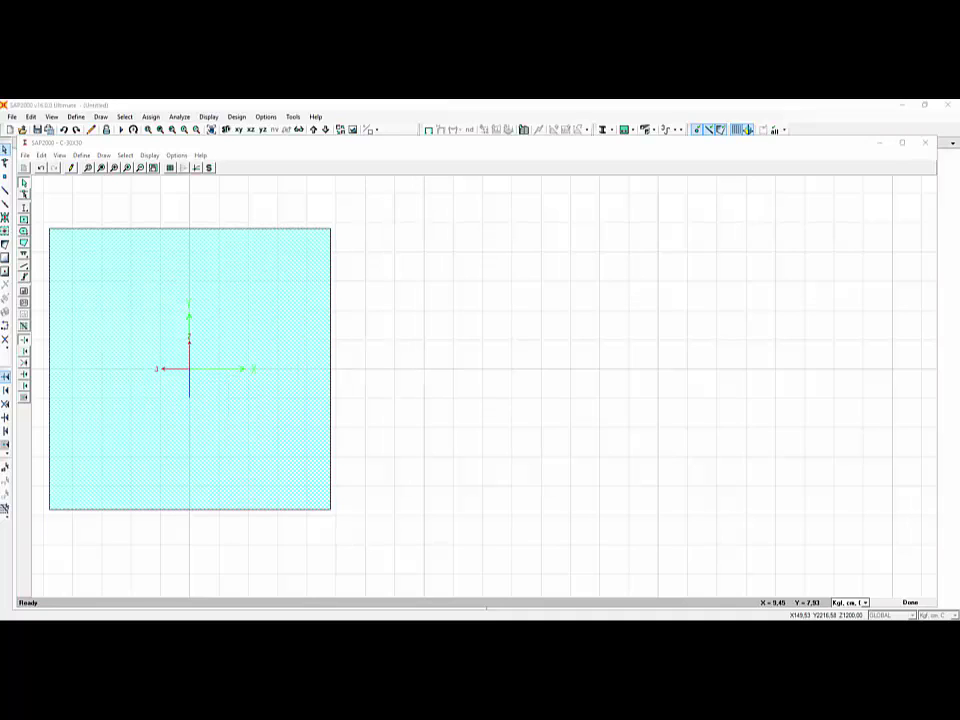
# Reopen the unreinforced rectangle's properties, select Mander-Confined(R) as the concrete model, and inspect its curve and confinement layout.
pyautogui.rightClick(300, 300)
pyautogui.moveTo(317, 210); pyautogui.dragTo(450, 224)
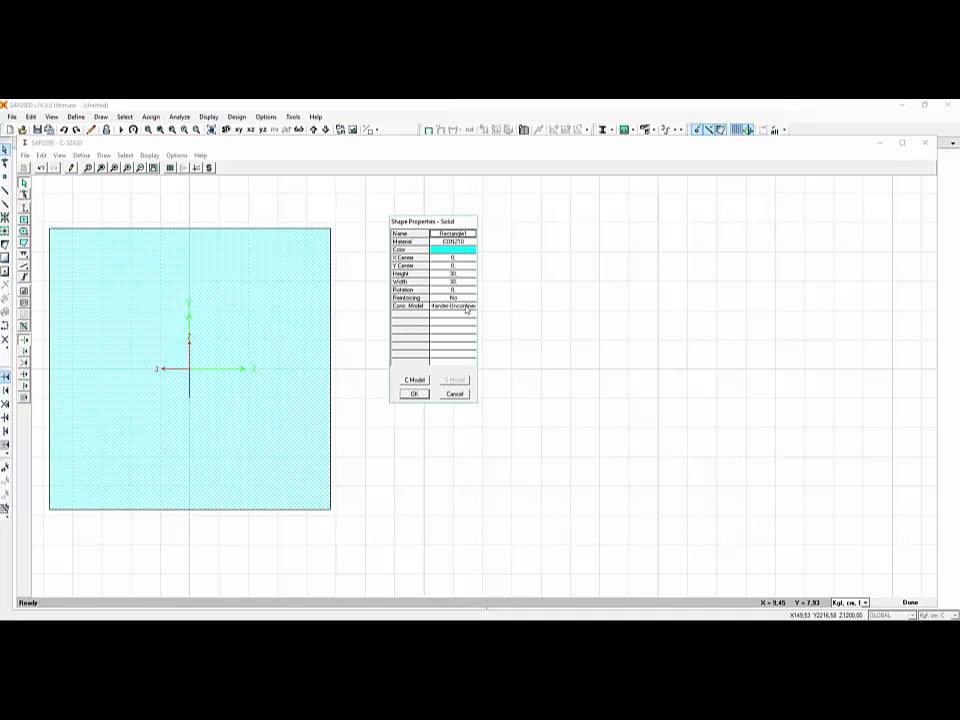
pyautogui.click(465, 306)
pyautogui.click(470, 307)
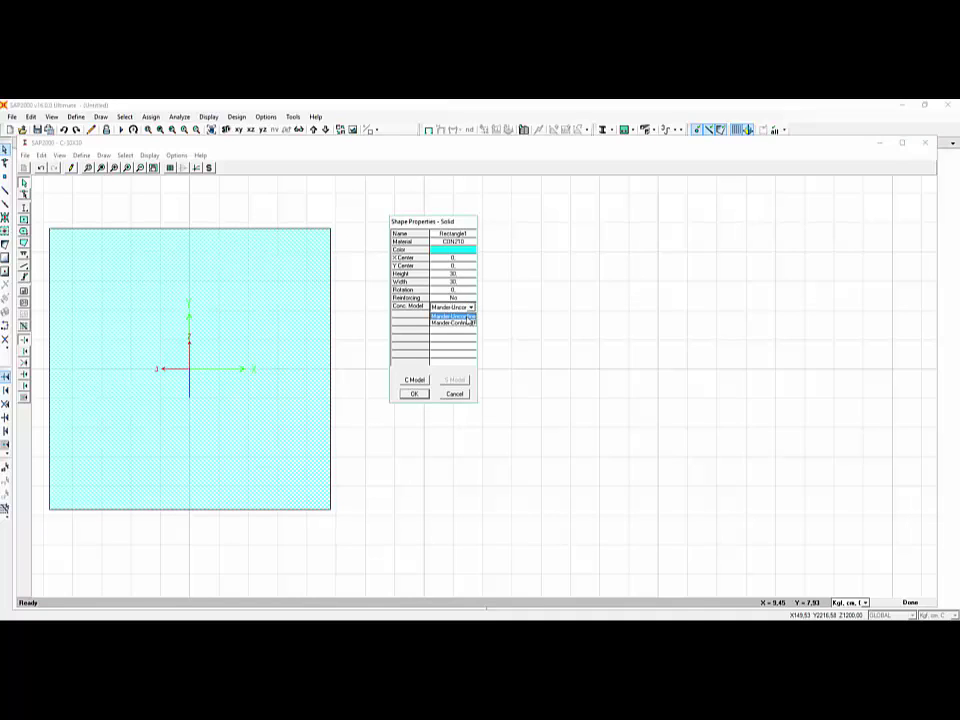
pyautogui.click(468, 317)
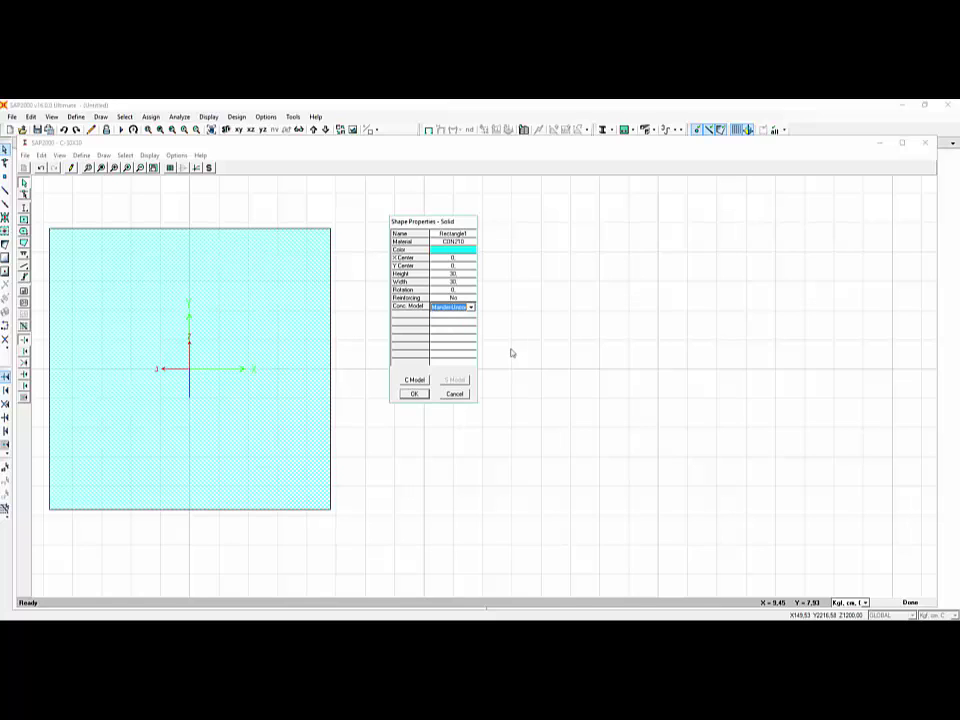
pyautogui.click(470, 307)
pyautogui.click(460, 321)
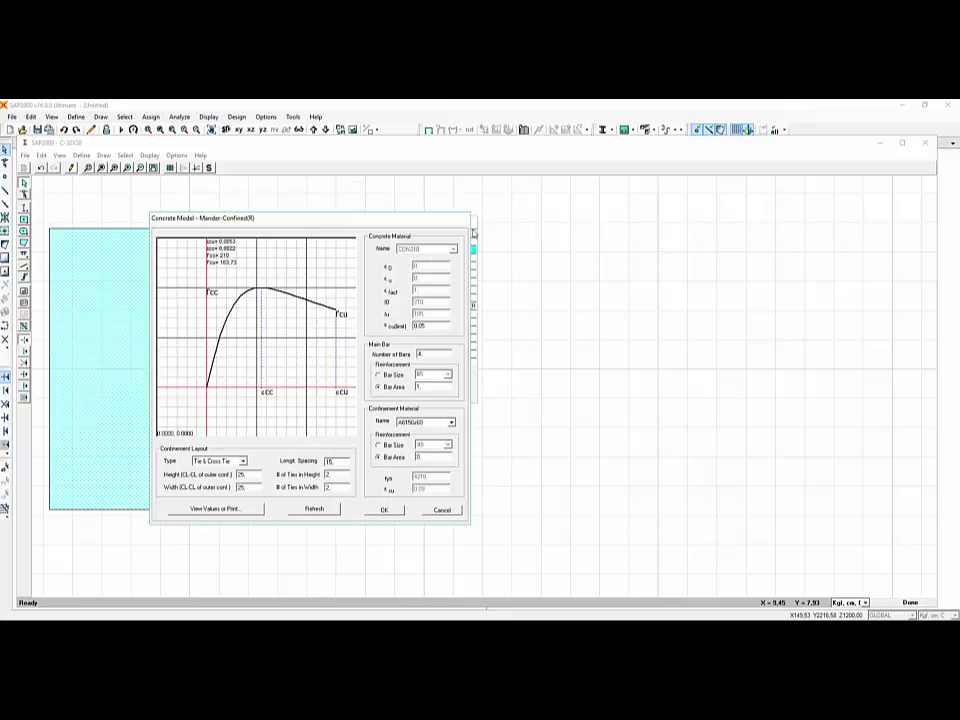
pyautogui.moveTo(444, 221); pyautogui.dragTo(535, 220)
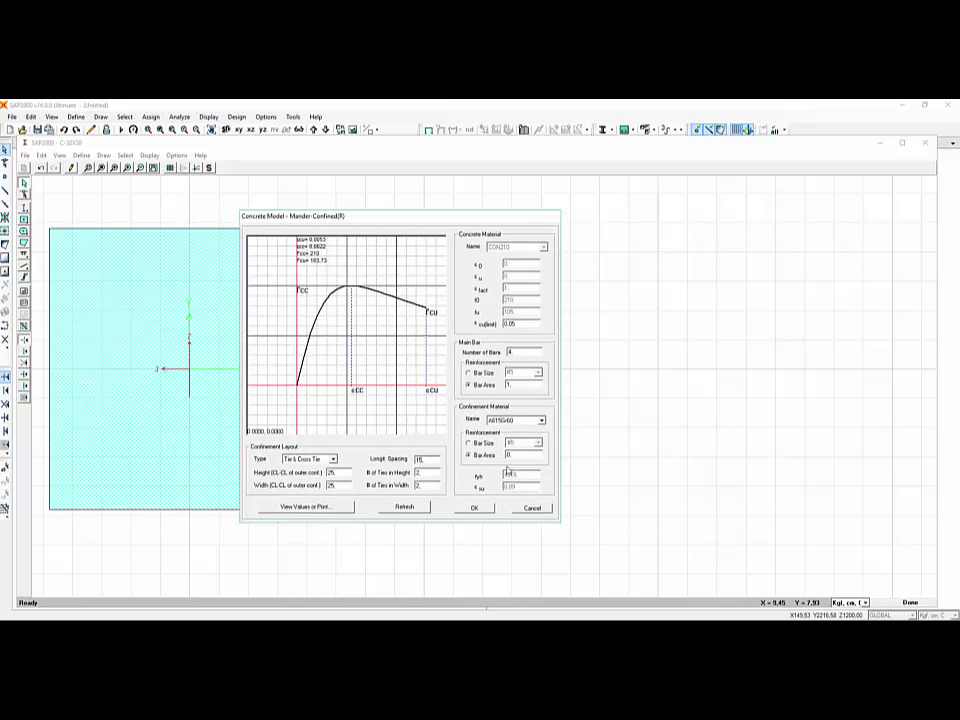
pyautogui.click(531, 509)
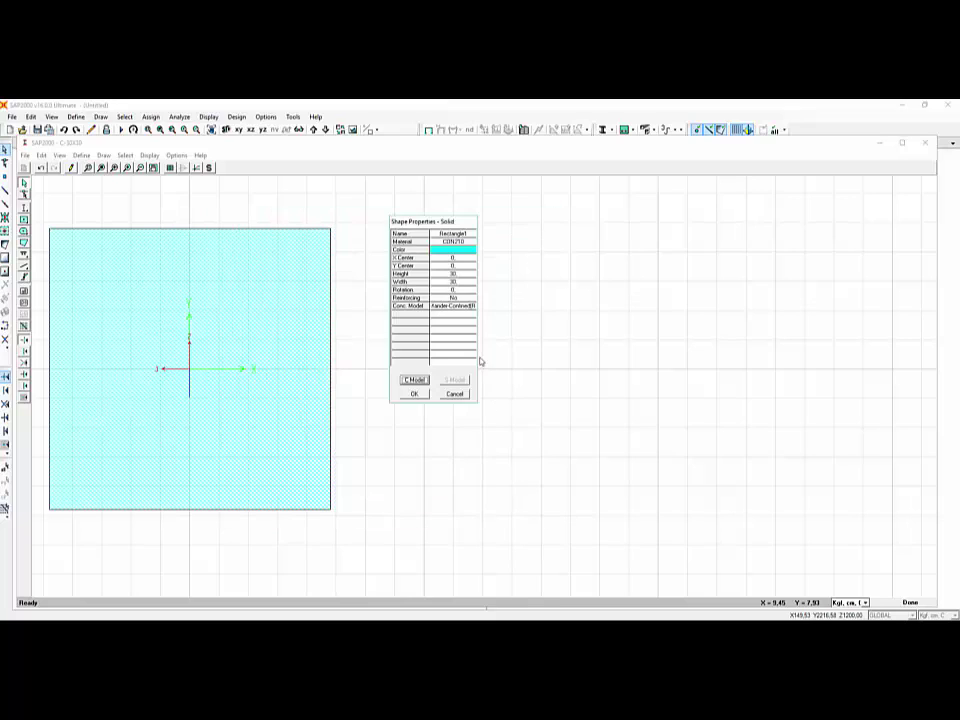
# Switch the concrete model to Mander-Unconfined and examine its stress-strain curve and the report of values, concrete properties and calculations.
pyautogui.click(455, 305)
pyautogui.click(473, 305)
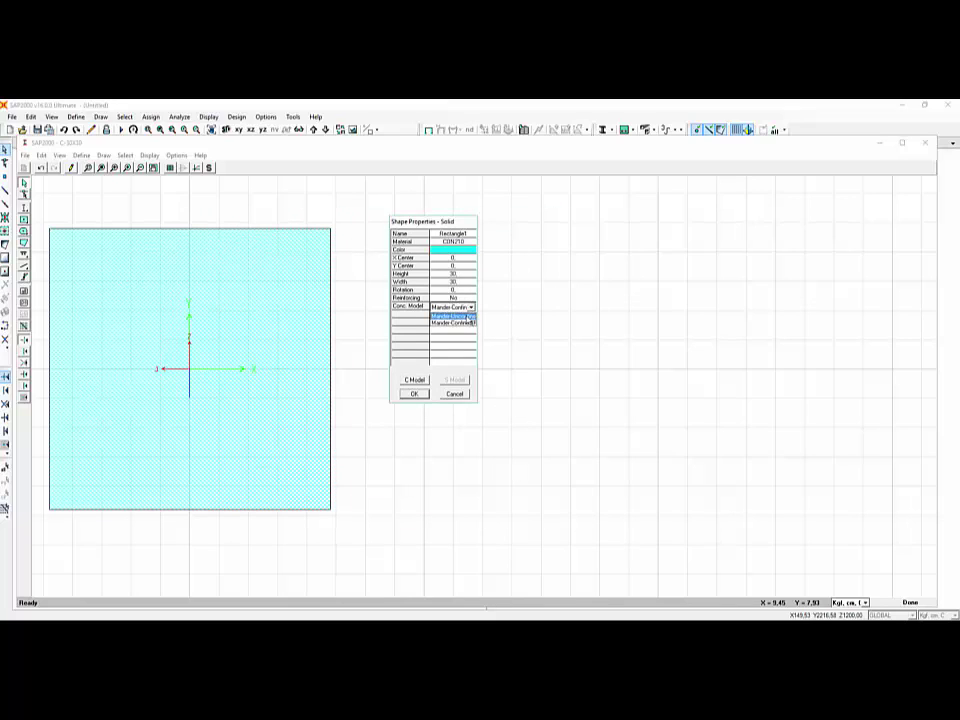
pyautogui.click(452, 321)
pyautogui.click(414, 379)
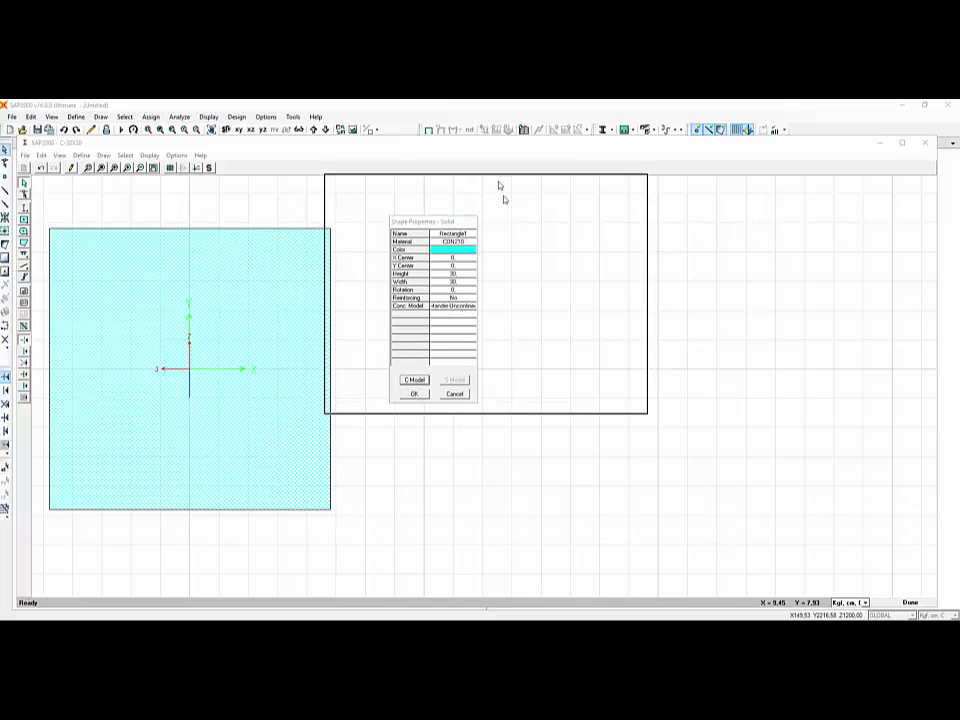
pyautogui.moveTo(499, 189); pyautogui.dragTo(675, 254)
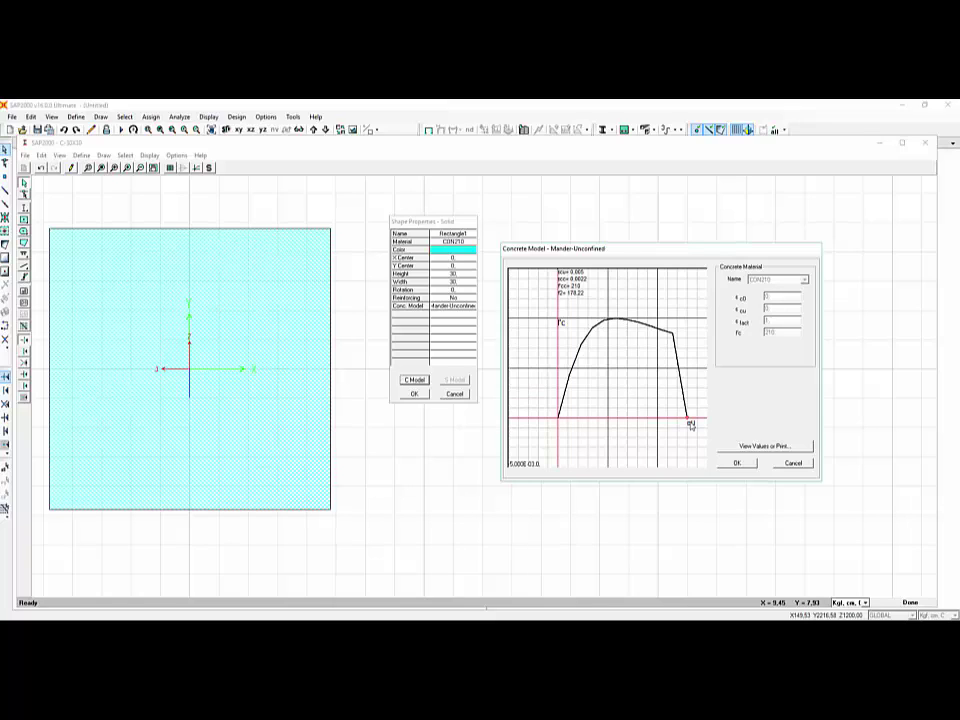
pyautogui.click(792, 447)
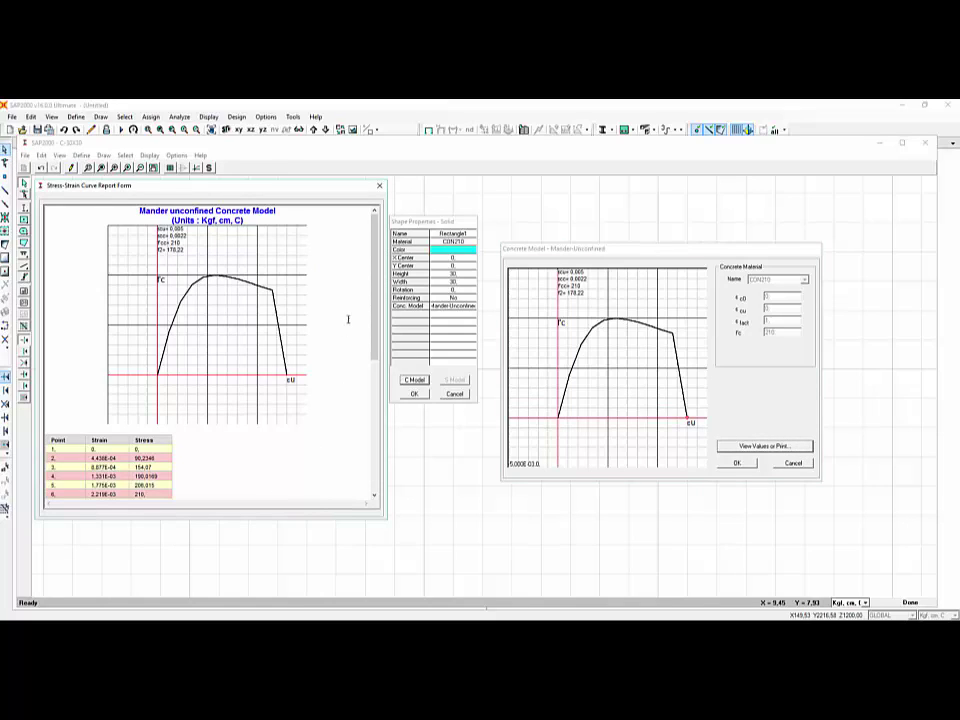
pyautogui.moveTo(375, 284); pyautogui.dragTo(376, 424)
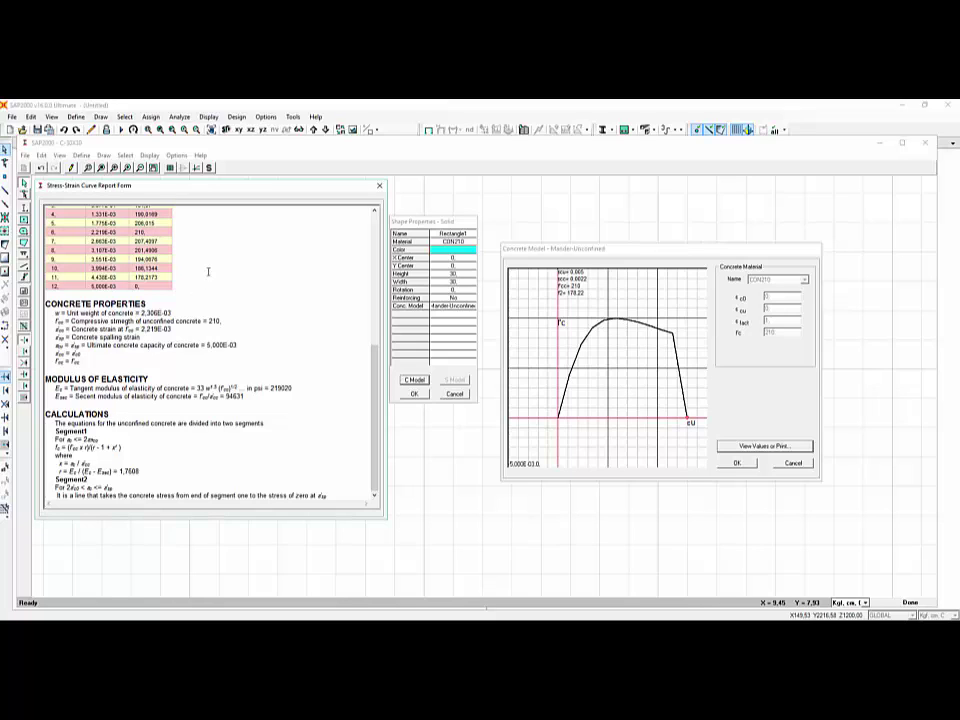
pyautogui.click(379, 186)
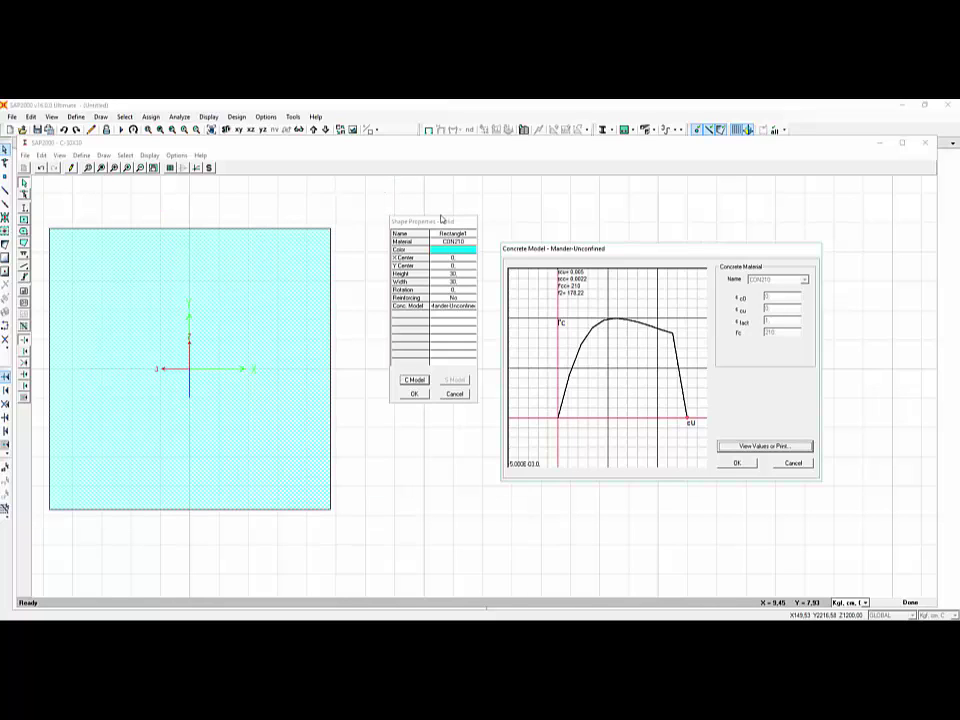
pyautogui.click(785, 464)
# Set Reinforcing to Yes and the concrete model to Mander-Confined(R), accepting the confined concrete model.
pyautogui.click(470, 301)
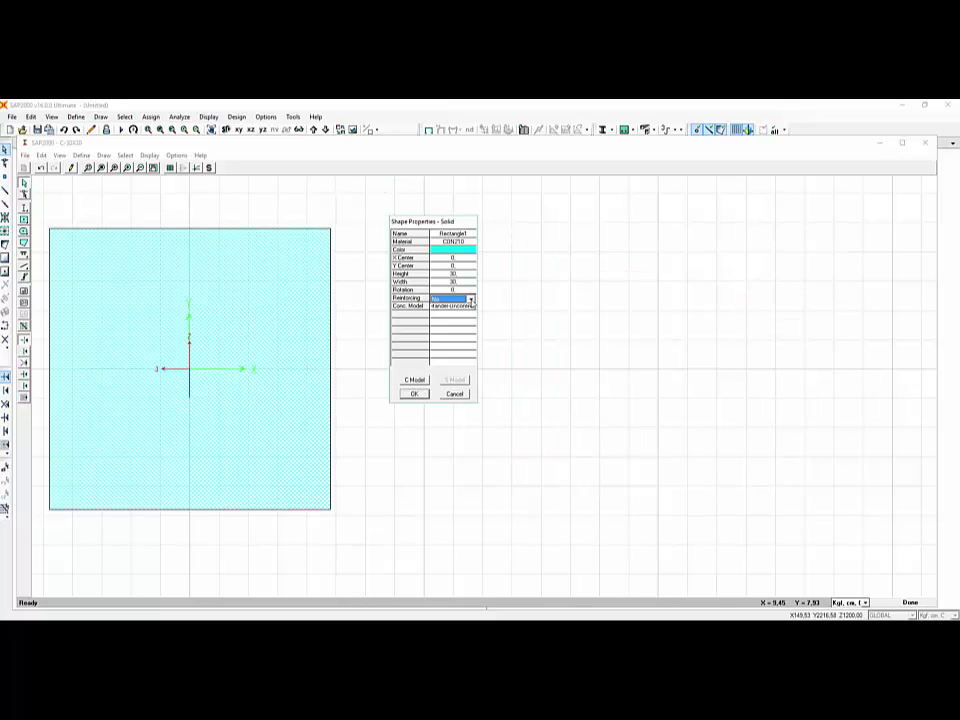
pyautogui.click(470, 301)
pyautogui.click(459, 314)
pyautogui.click(470, 306)
pyautogui.click(470, 306)
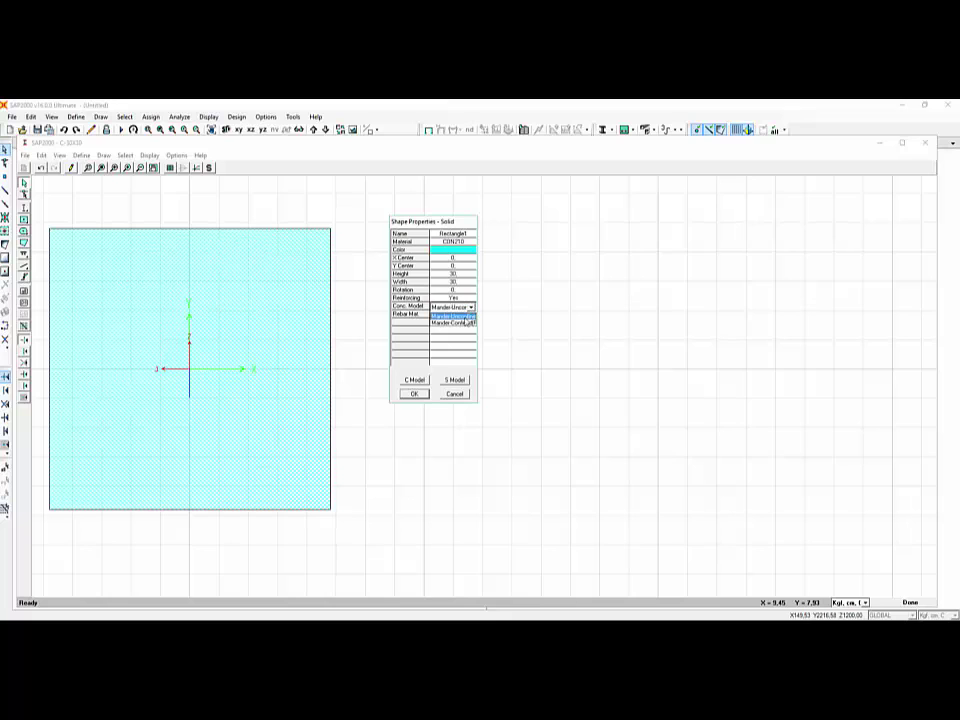
pyautogui.click(463, 321)
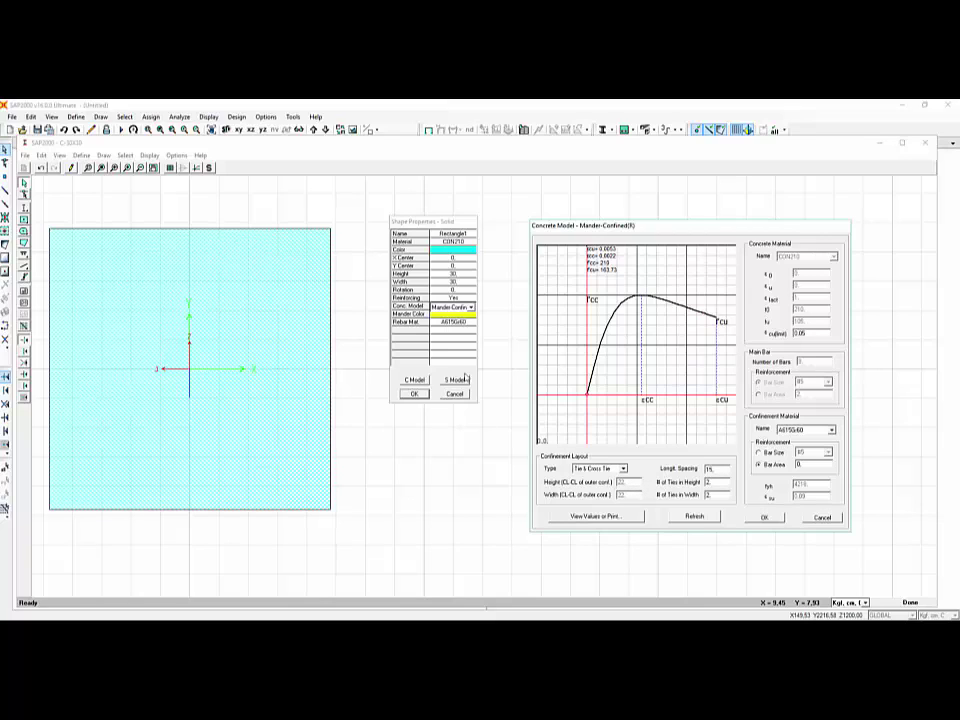
pyautogui.click(760, 518)
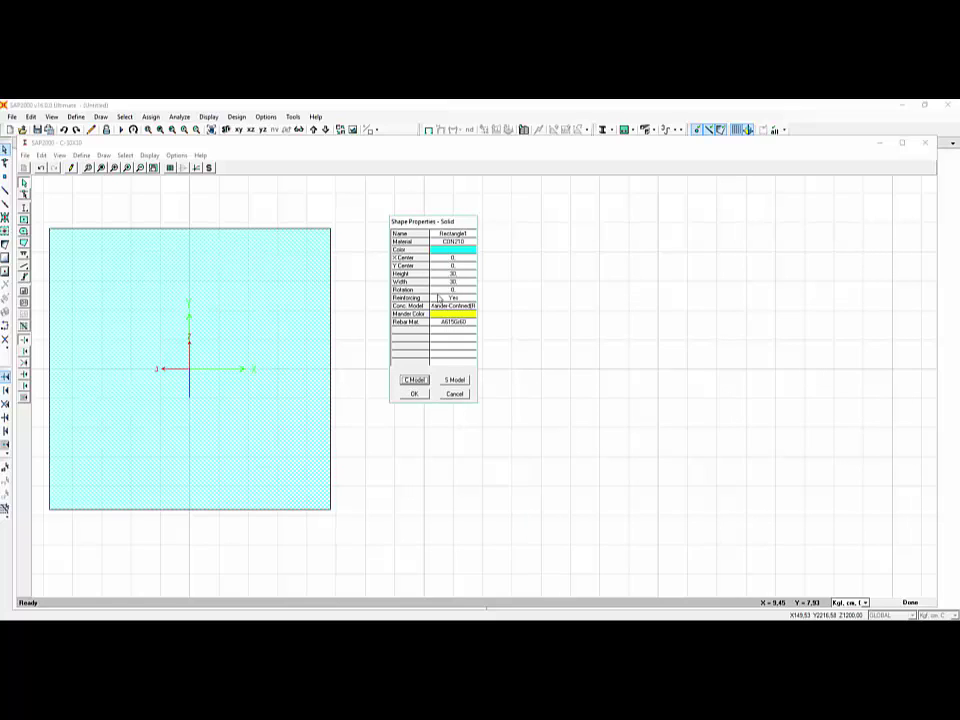
# Set the confined model's confinement reinforcement to bar size #3 and check the main bars' steel stress-strain curve.
pyautogui.click(416, 380)
pyautogui.moveTo(54, 178); pyautogui.dragTo(681, 192)
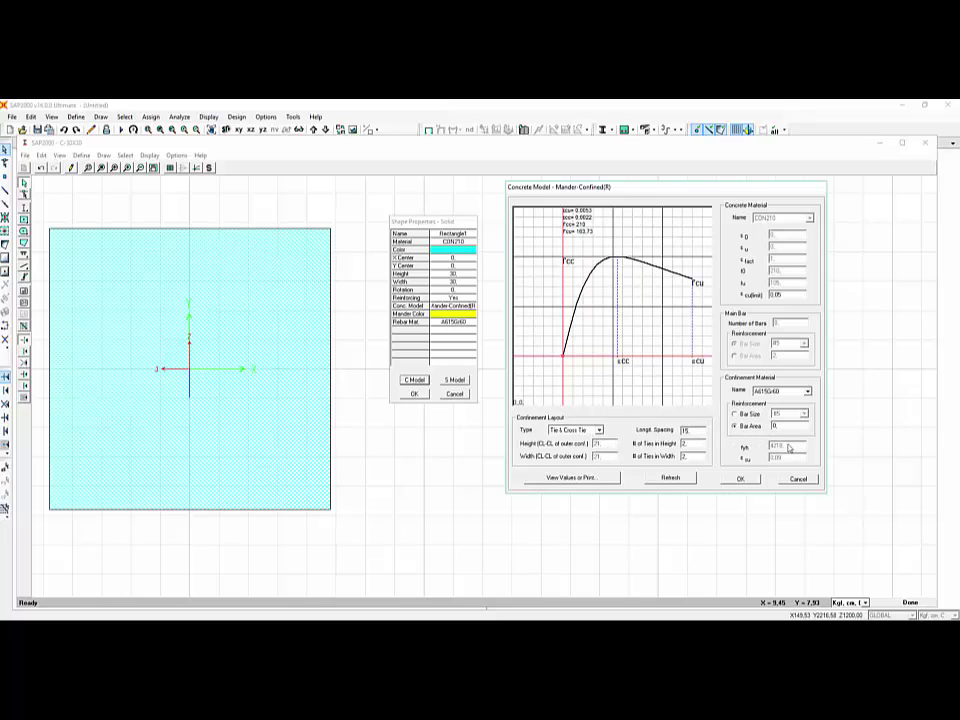
pyautogui.click(736, 413)
pyautogui.click(801, 414)
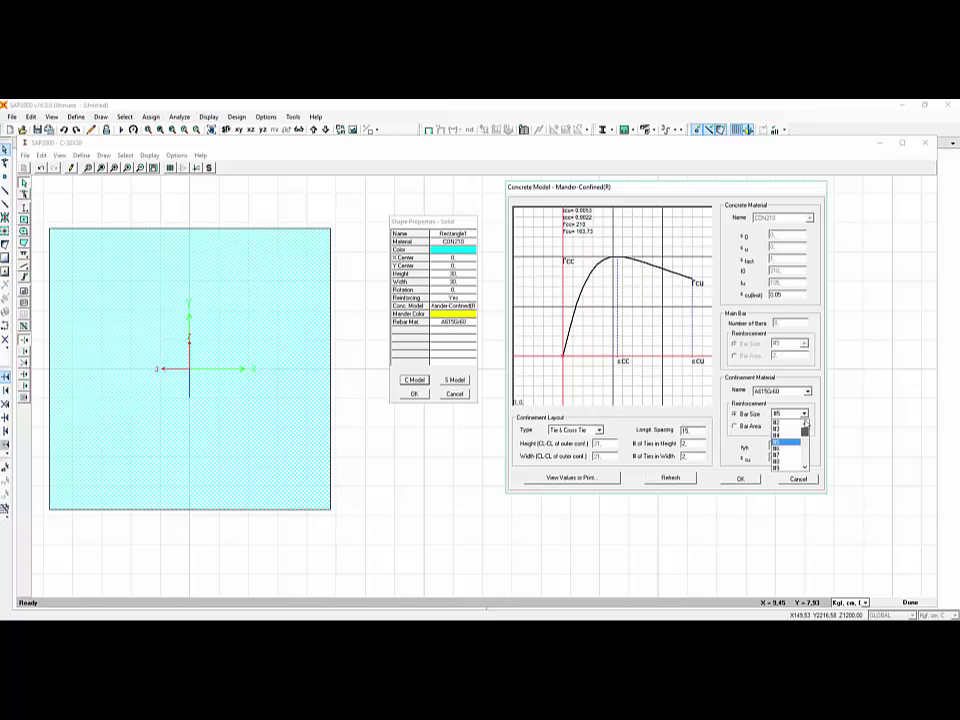
pyautogui.click(781, 430)
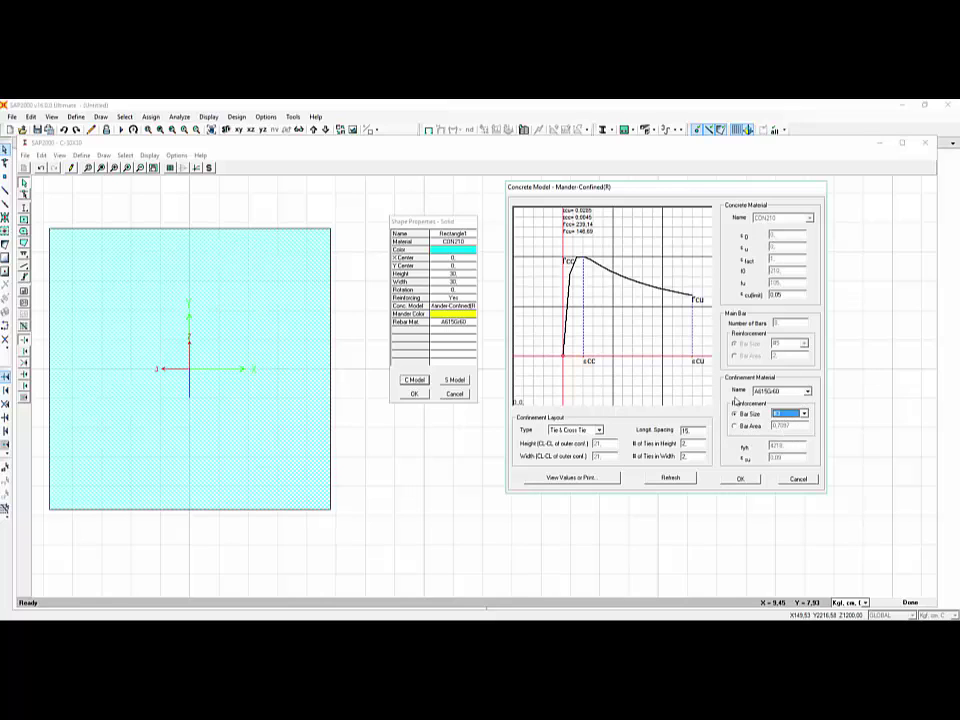
pyautogui.click(750, 481)
pyautogui.click(463, 381)
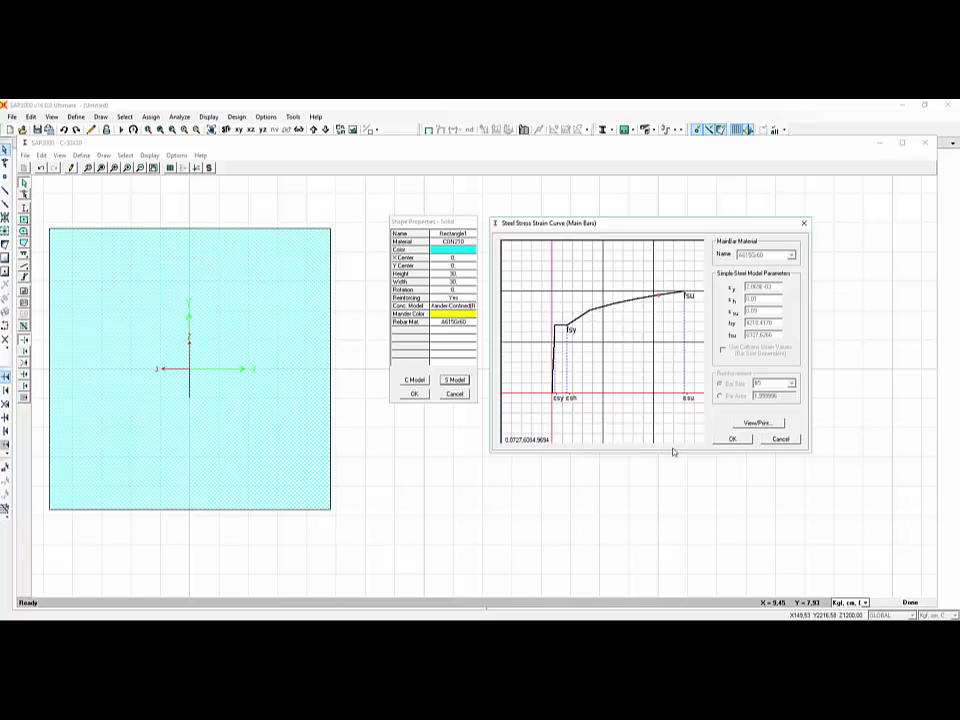
pyautogui.click(732, 440)
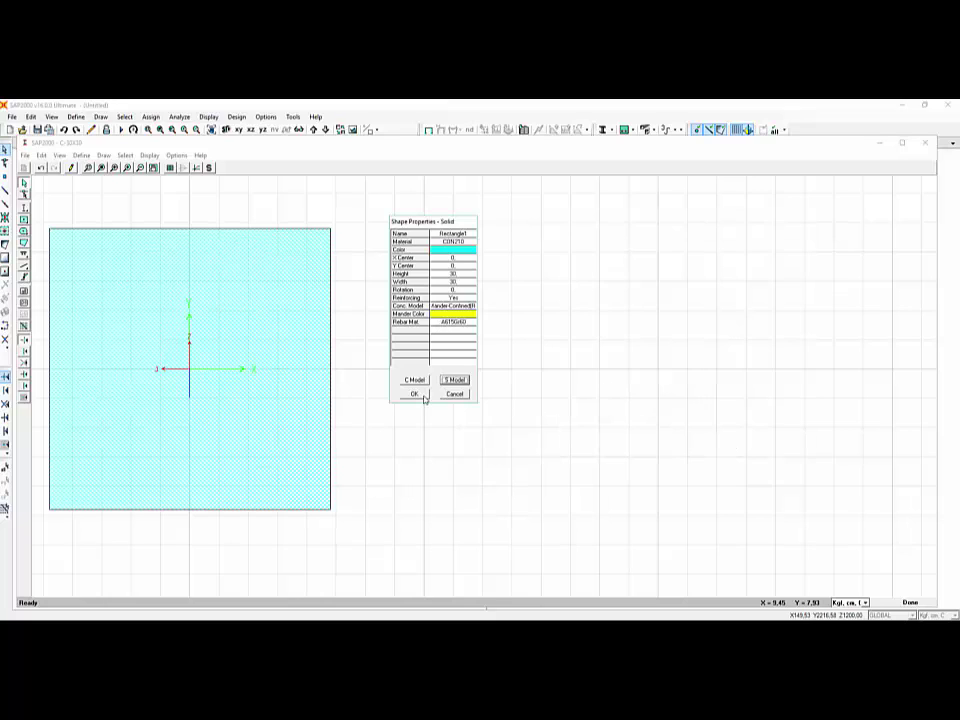
# Accept the reinforced rectangle's properties, reopen its Mander-Confined(R) concrete model and set the confinement bar size to #3.
pyautogui.click(414, 394)
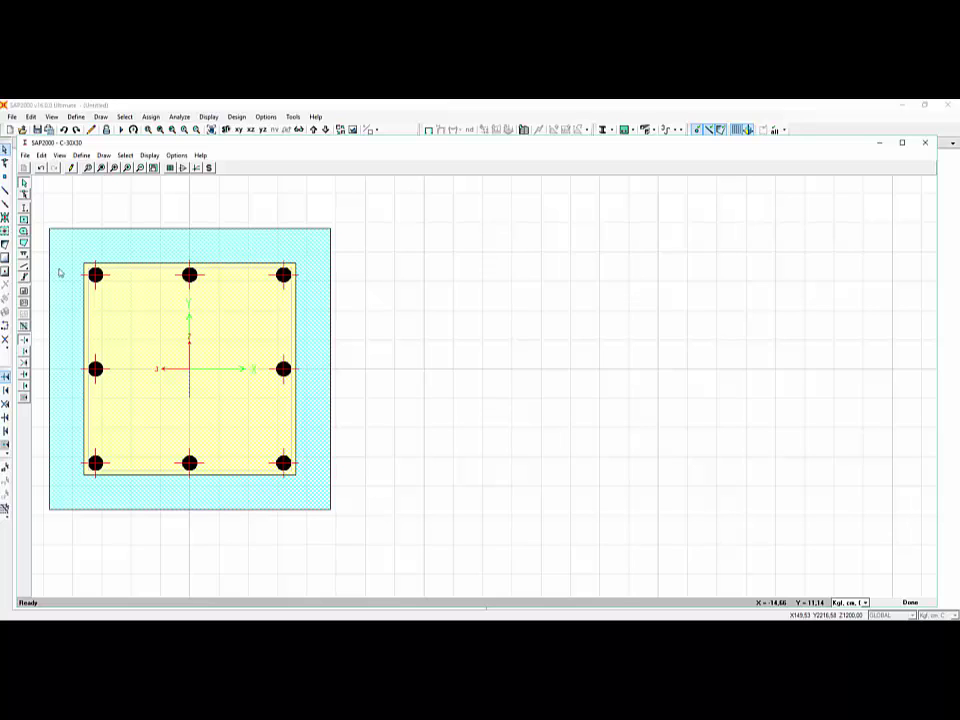
pyautogui.click(310, 303)
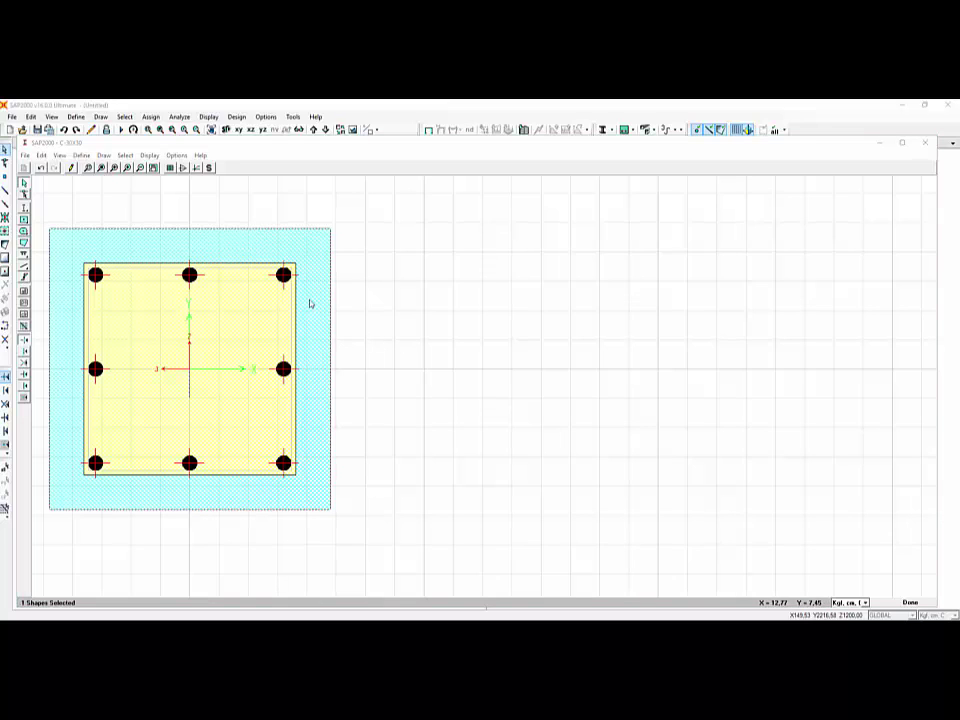
pyautogui.rightClick(310, 303)
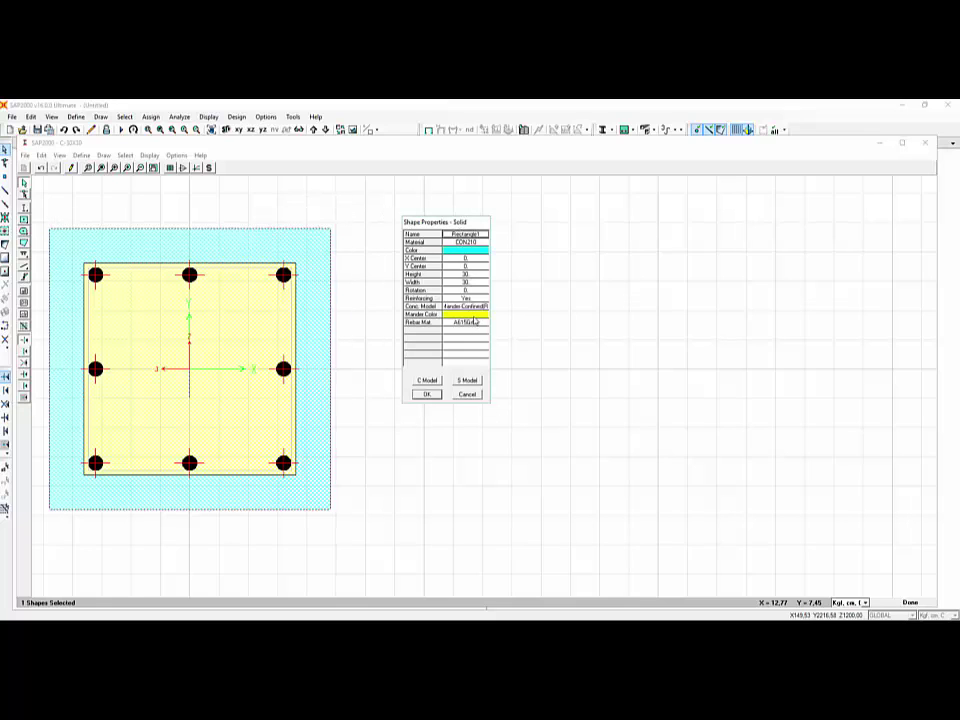
pyautogui.click(426, 380)
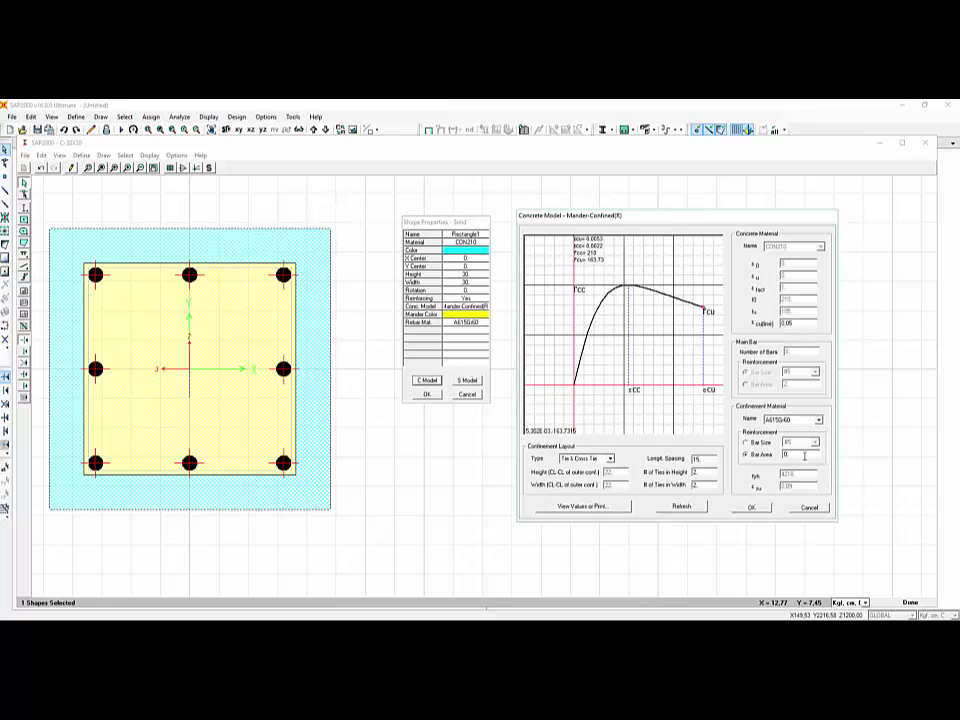
pyautogui.click(745, 442)
pyautogui.click(815, 443)
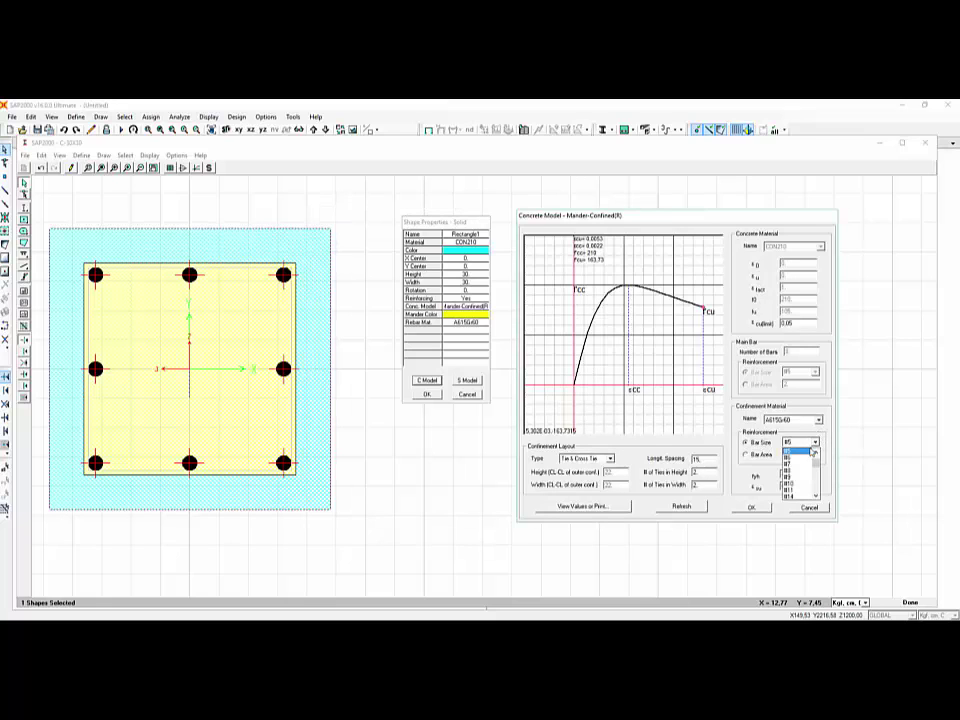
pyautogui.click(800, 460)
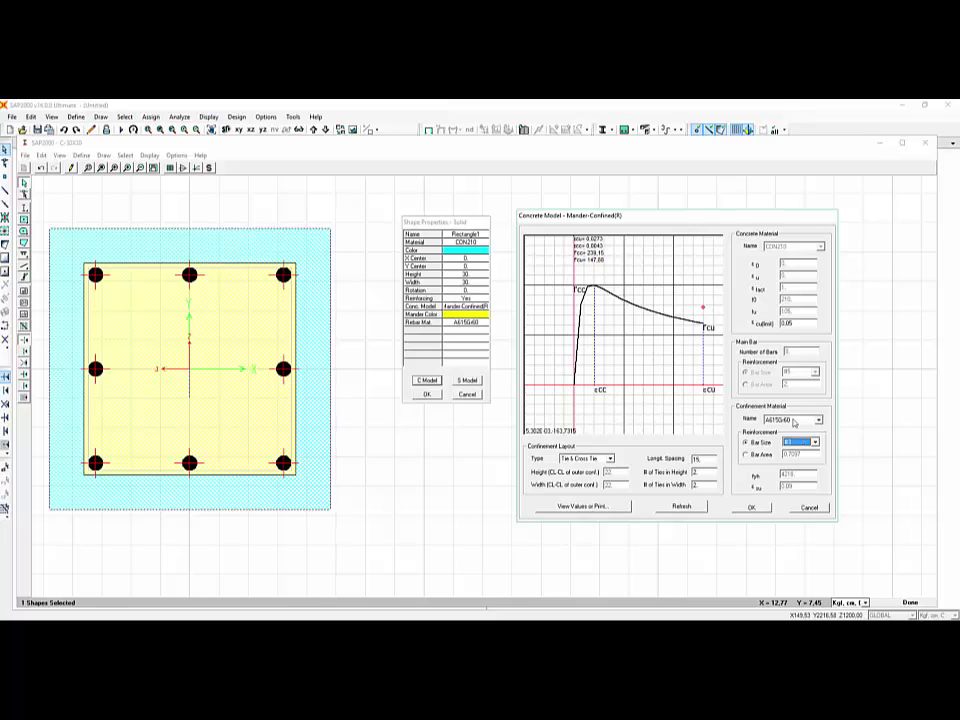
pyautogui.click(751, 508)
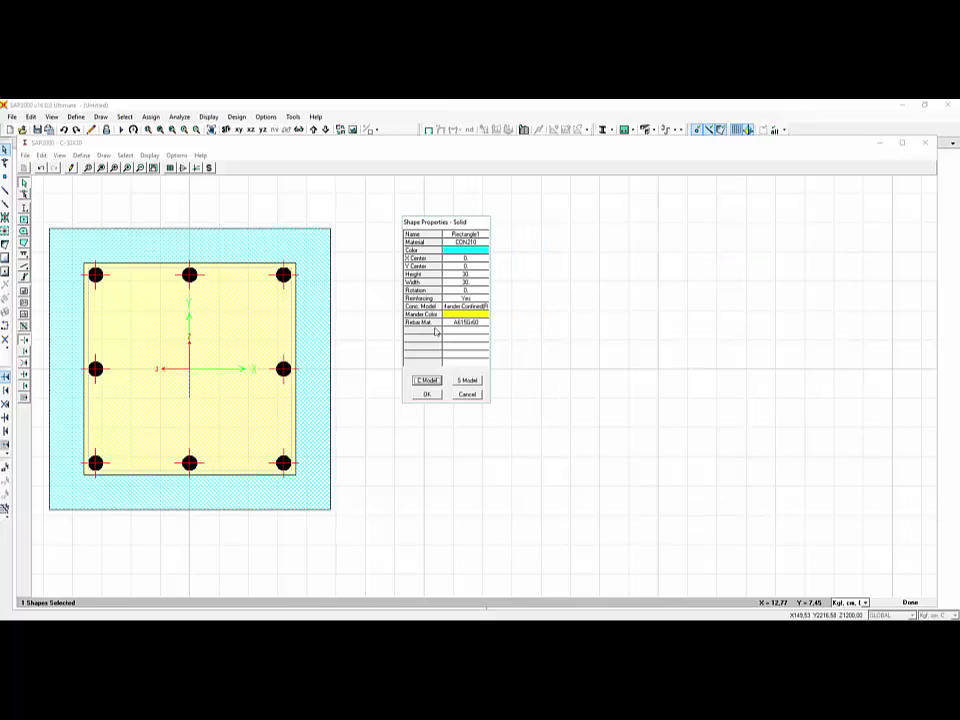
pyautogui.click(429, 395)
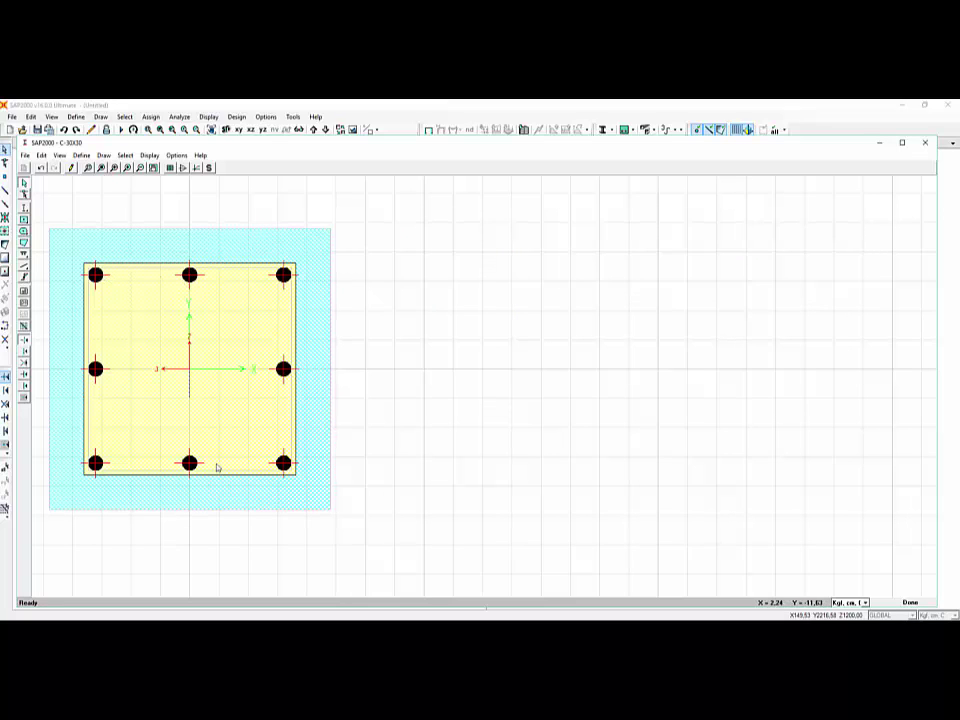
# Set the column's corner bars to size #4 and apply it to all corners.
pyautogui.click(288, 270)
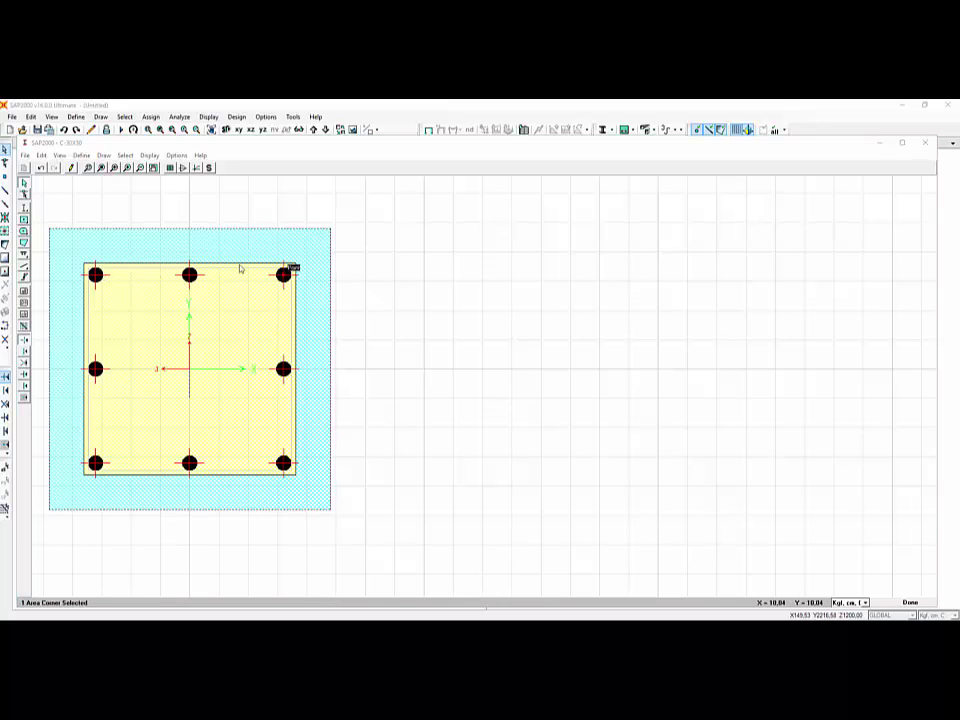
pyautogui.rightClick(291, 268)
pyautogui.moveTo(330, 236); pyautogui.dragTo(510, 230)
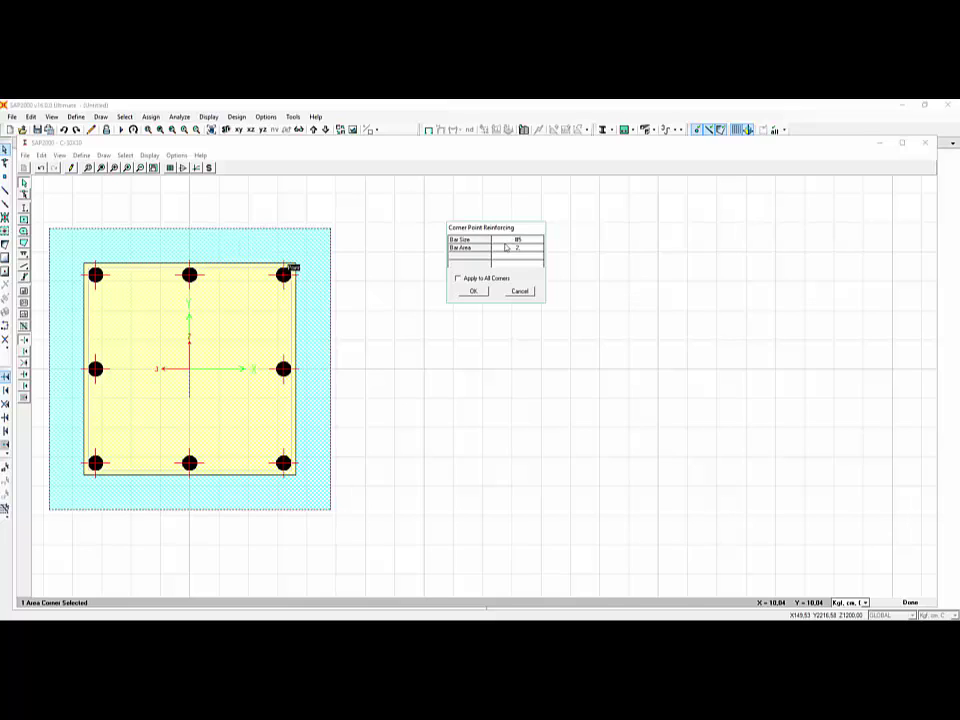
pyautogui.click(530, 241)
pyautogui.click(538, 242)
pyautogui.scroll(1, 515, 258)
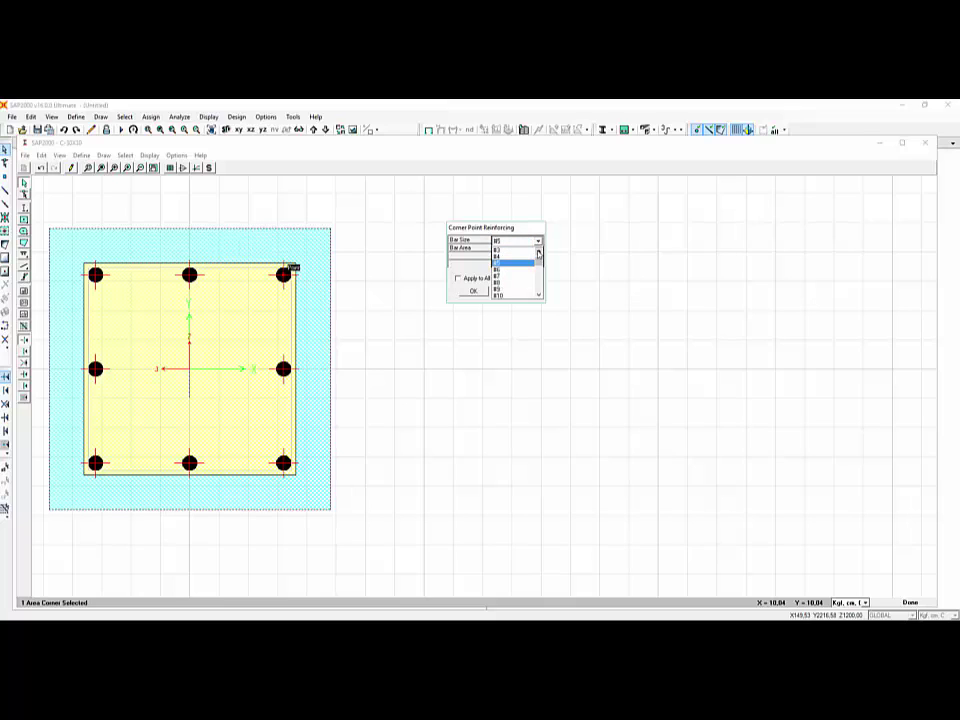
pyautogui.click(505, 264)
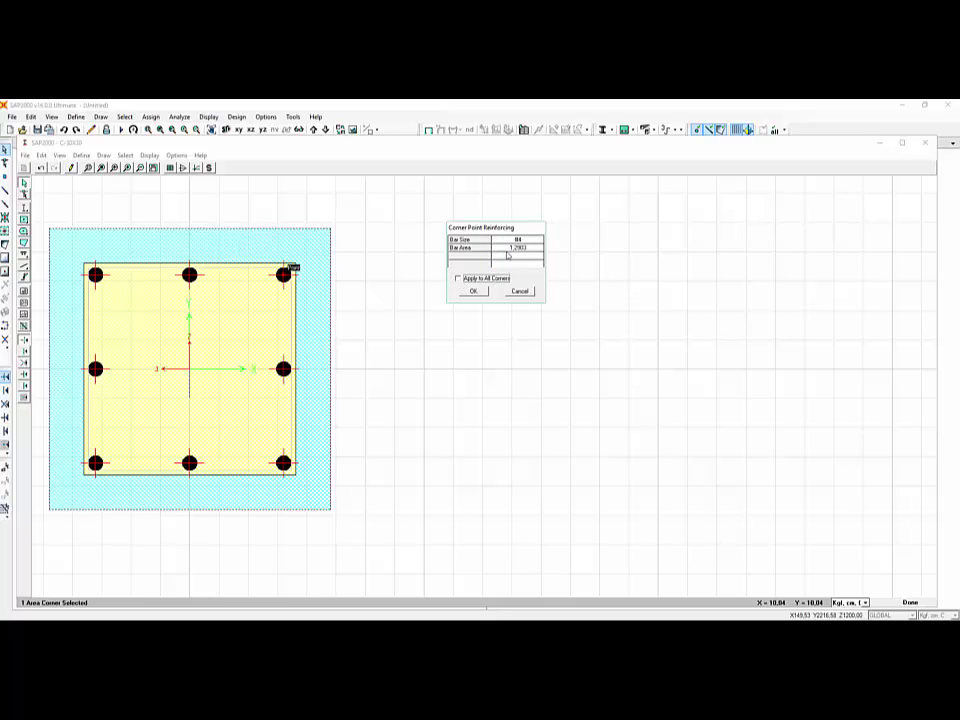
pyautogui.click(458, 280)
pyautogui.click(481, 293)
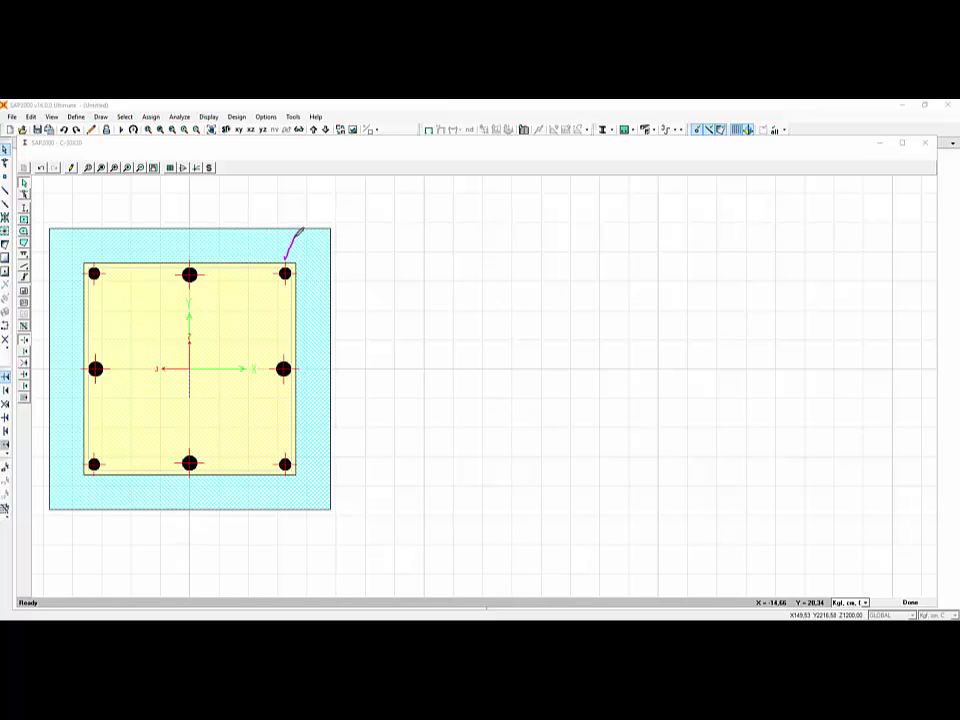
pyautogui.moveTo(292, 254)
pyautogui.mouseDown()
pyautogui.moveTo(311, 206)
pyautogui.moveTo(328, 228)
pyautogui.mouseUp()
pyautogui.moveTo(272, 212)
pyautogui.mouseDown()
pyautogui.moveTo(359, 204)
pyautogui.moveTo(374, 190)
pyautogui.moveTo(368, 203)
pyautogui.moveTo(377, 191)
pyautogui.moveTo(349, 186)
pyautogui.moveTo(339, 207)
pyautogui.moveTo(364, 218)
pyautogui.moveTo(378, 184)
pyautogui.mouseUp()
pyautogui.click(352, 208)
pyautogui.rightClick(366, 243)
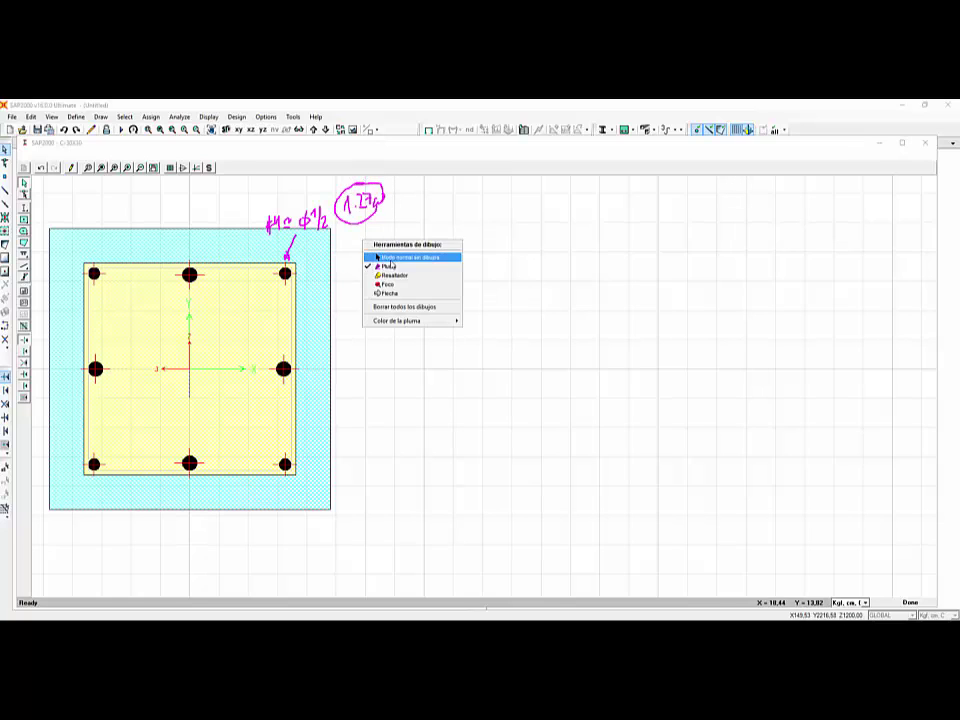
pyautogui.click(383, 265)
# Set the edge reinforcing to bar size #10 with a 2.5 cm bar cover and apply it to all edges.
pyautogui.click(197, 269)
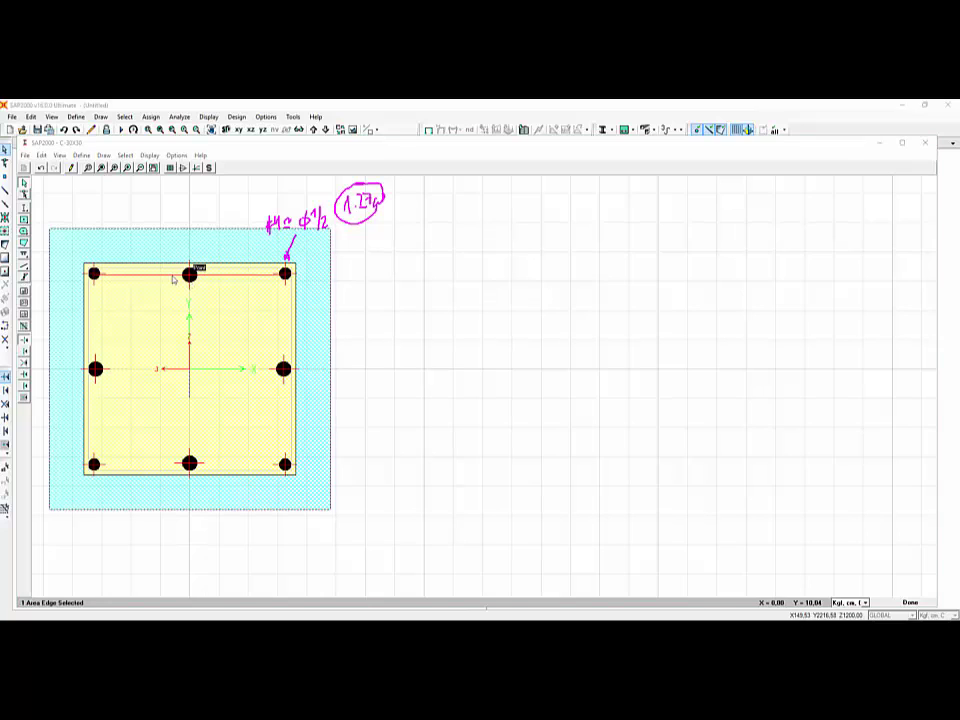
pyautogui.rightClick(197, 269)
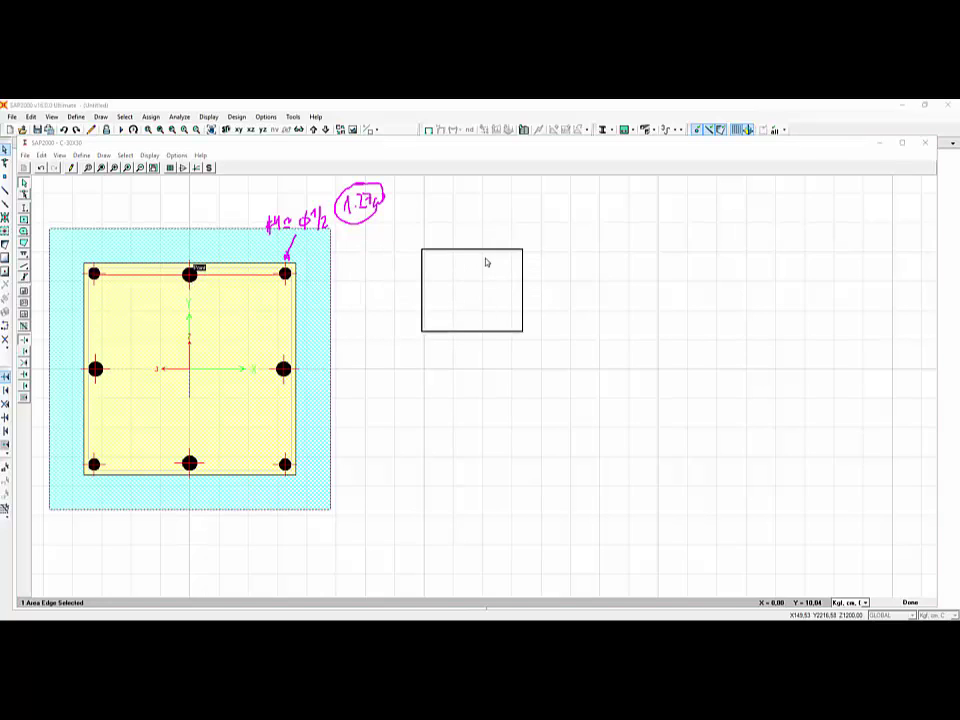
pyautogui.click(494, 267)
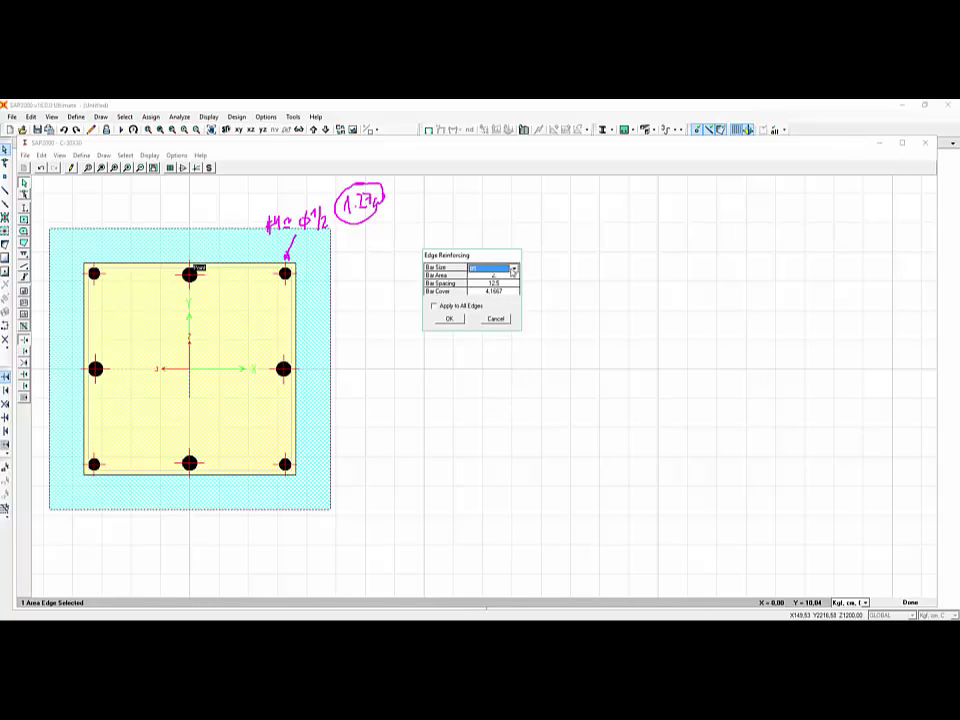
pyautogui.click(513, 269)
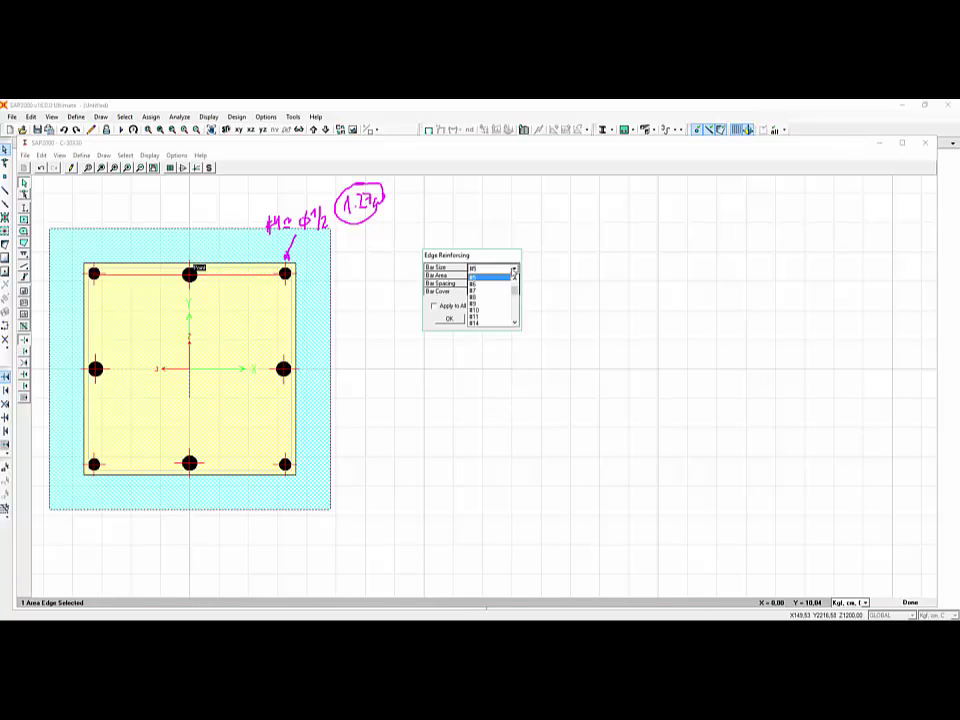
pyautogui.click(472, 310)
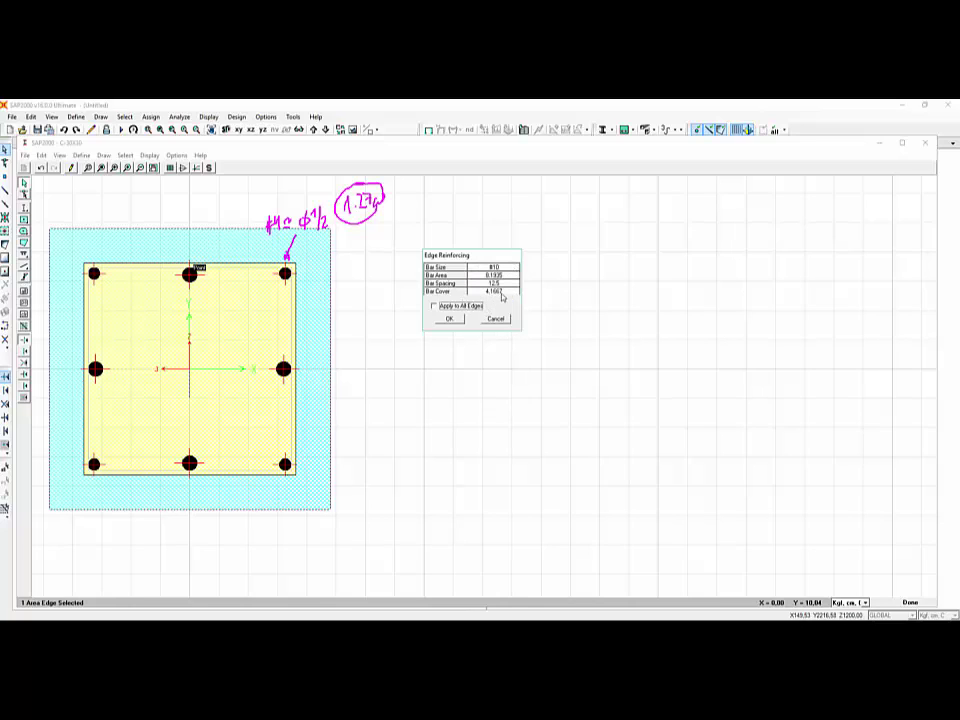
pyautogui.click(495, 291)
pyautogui.write('2.5')
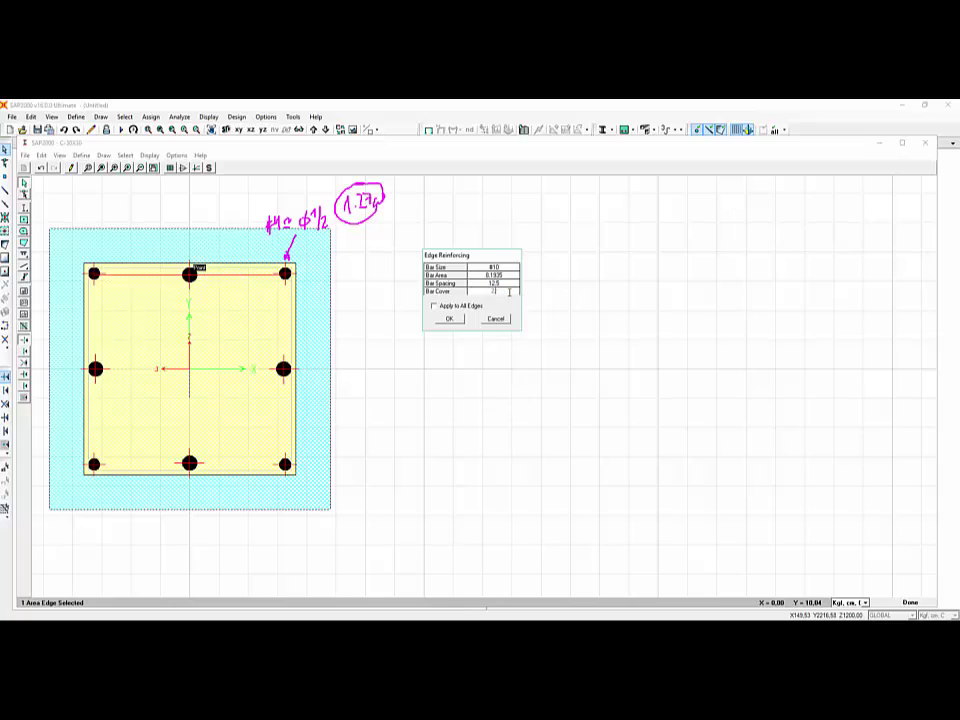
pyautogui.click(434, 305)
pyautogui.click(449, 319)
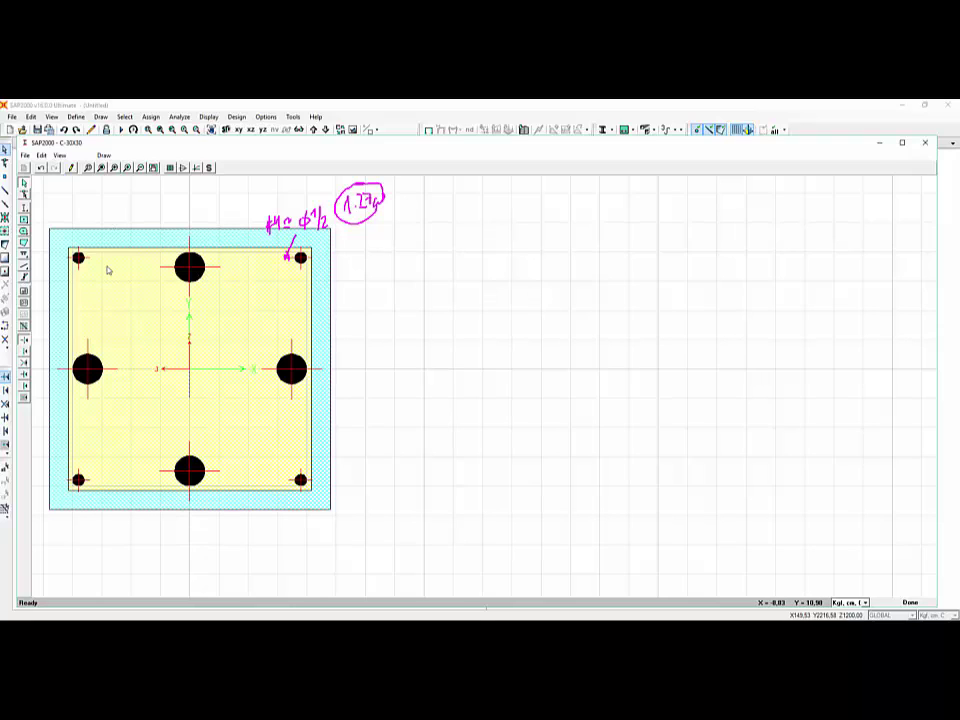
# Remove the intermediate edge bars by setting the edge bar size to NONE on all edges.
pyautogui.click(190, 266)
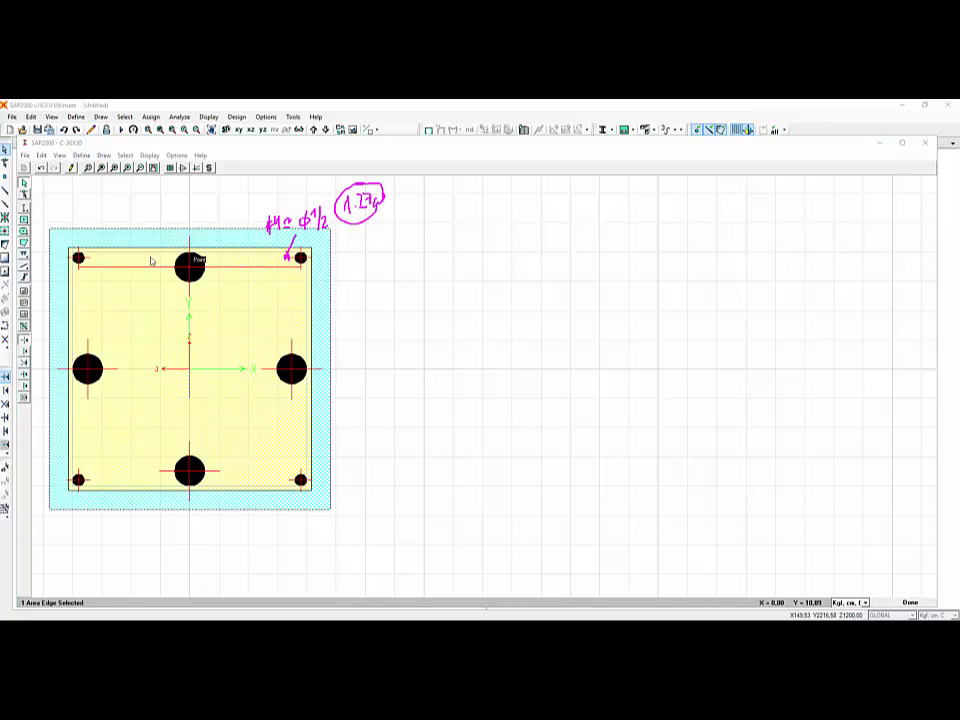
pyautogui.rightClick(451, 250)
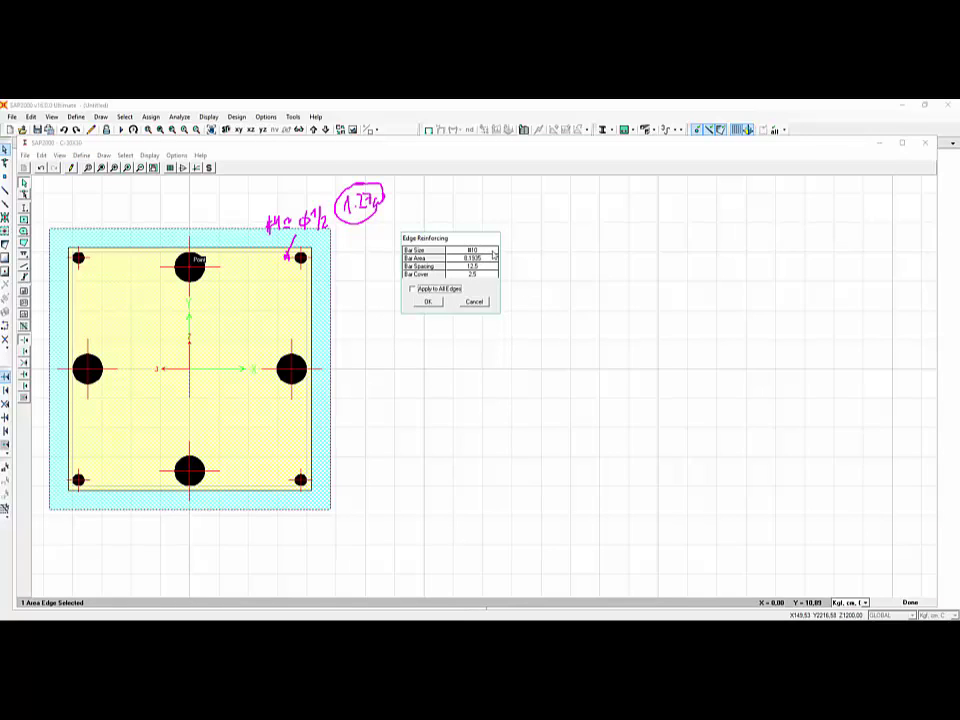
pyautogui.click(470, 251)
pyautogui.click(492, 252)
pyautogui.scroll(3, 490, 258)
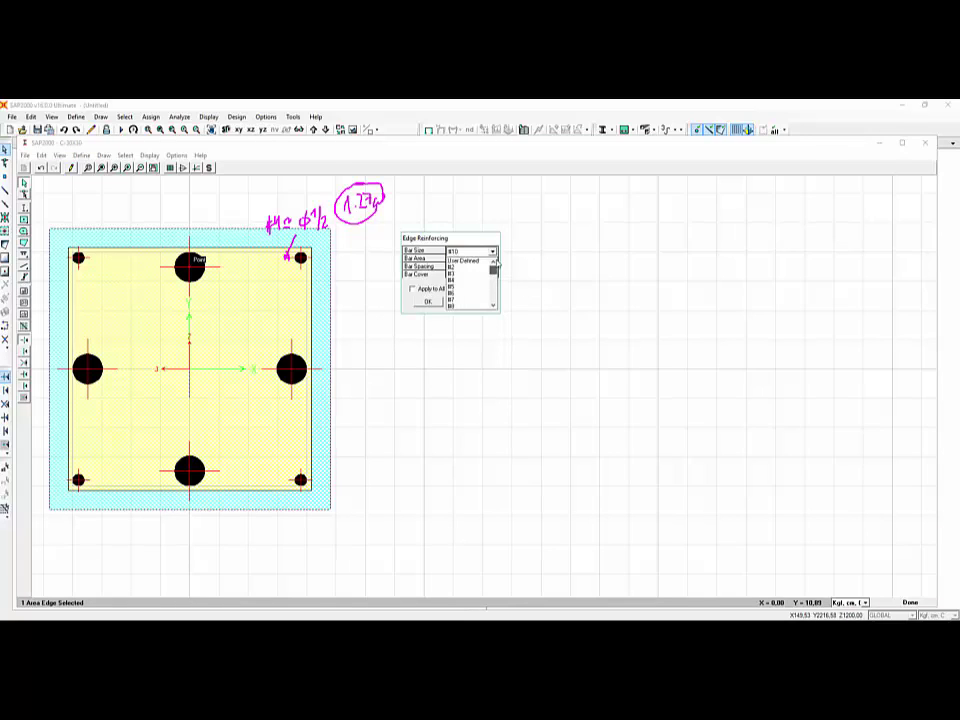
pyautogui.scroll(-6, 485, 280)
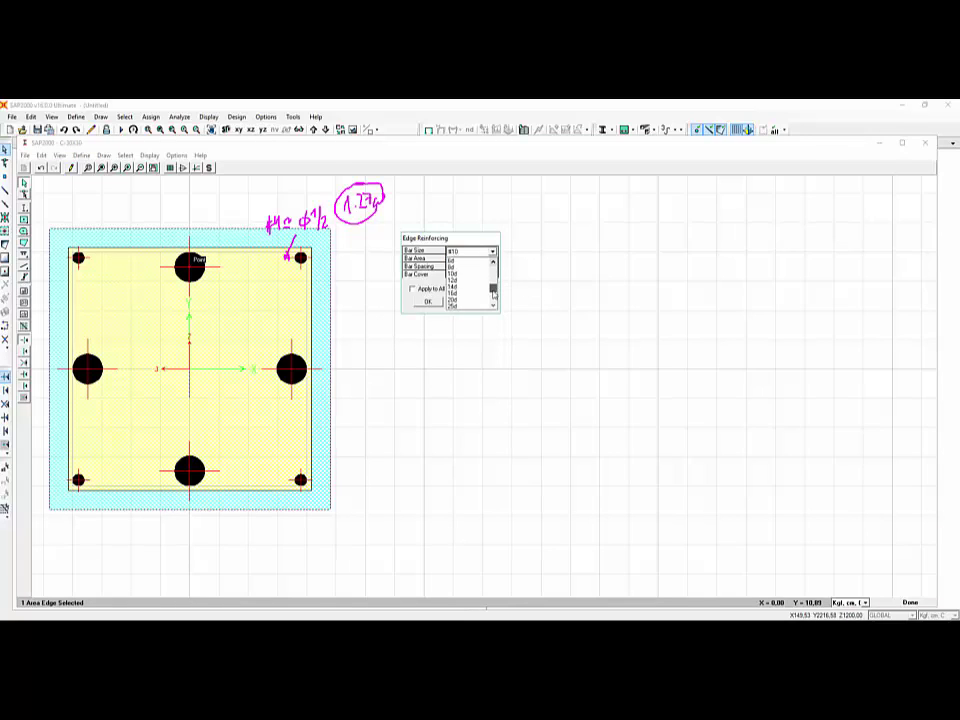
pyautogui.click(476, 307)
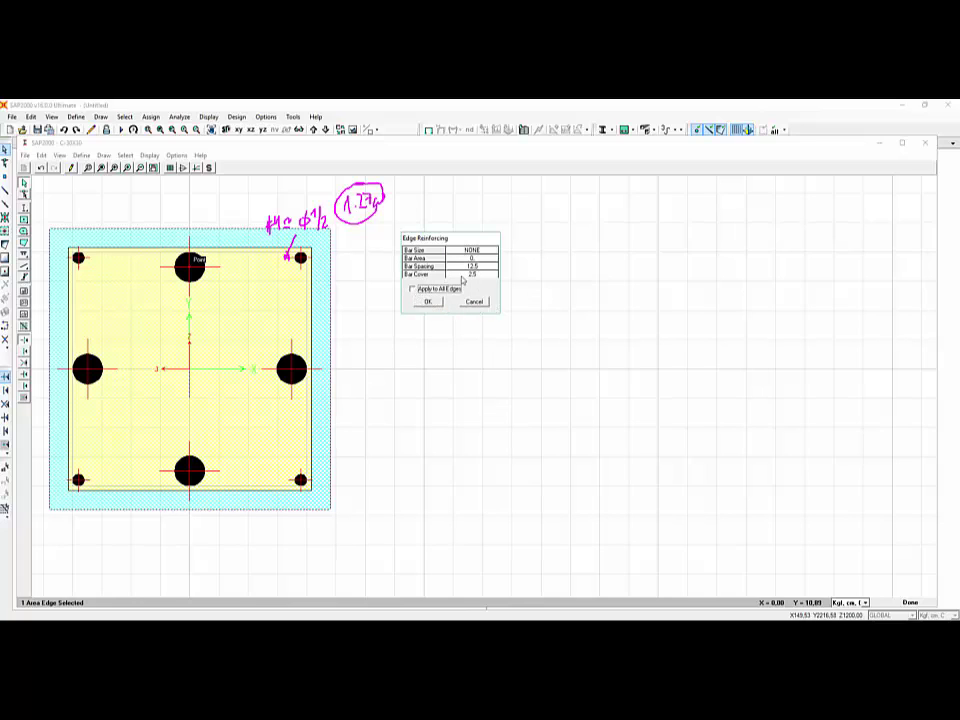
pyautogui.click(414, 290)
pyautogui.click(426, 302)
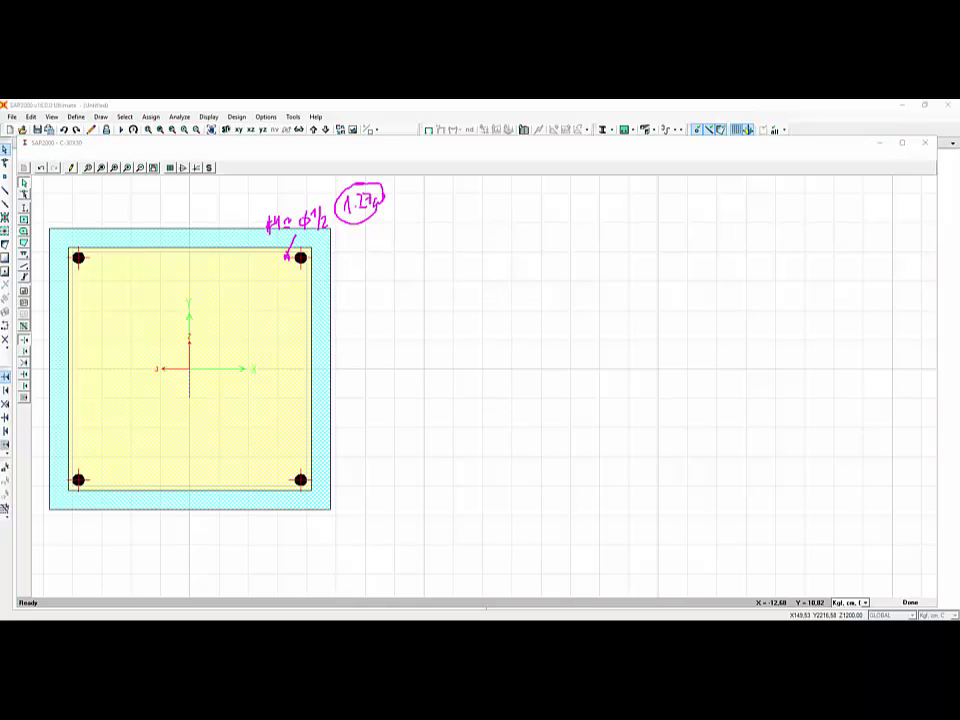
pyautogui.press('Escape')
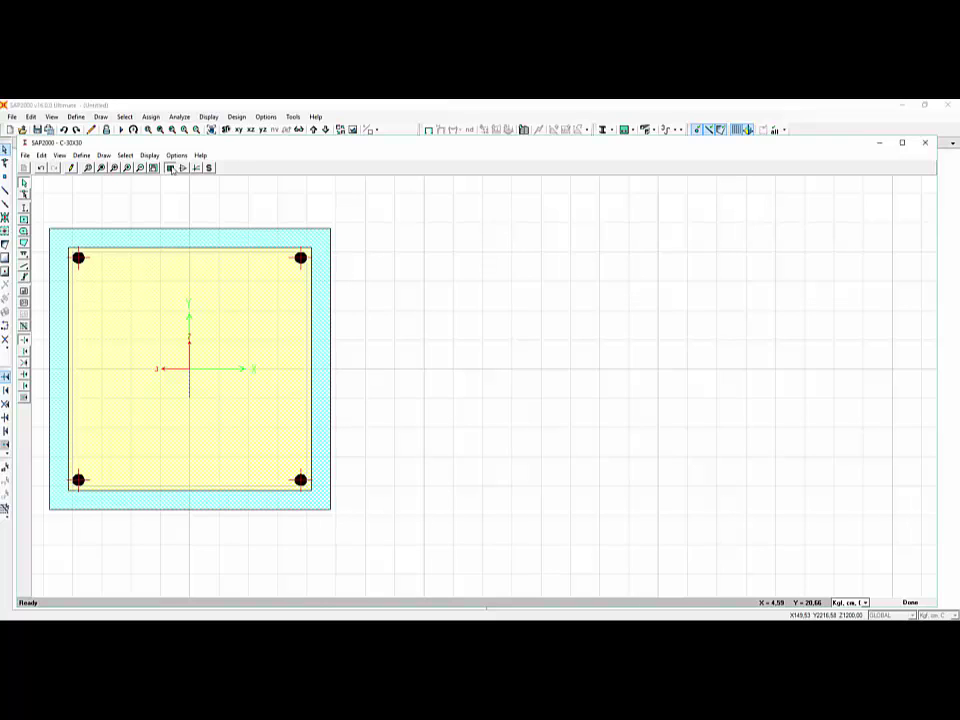
# Examine the column's computed section properties for an axis angle of 90.
pyautogui.click(171, 167)
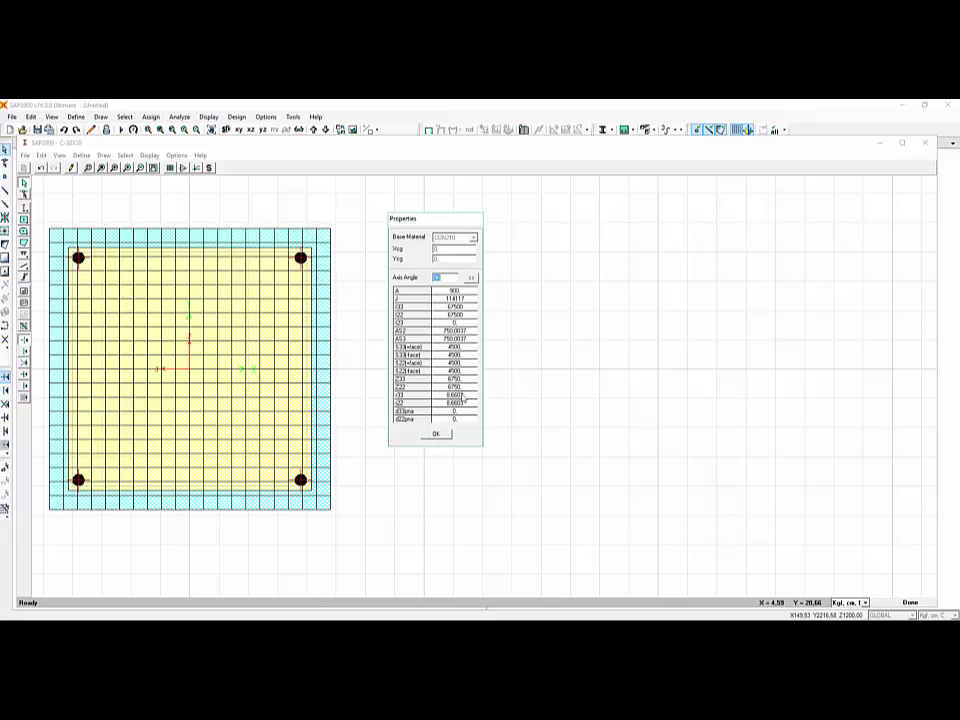
pyautogui.write('90')
pyautogui.click(471, 279)
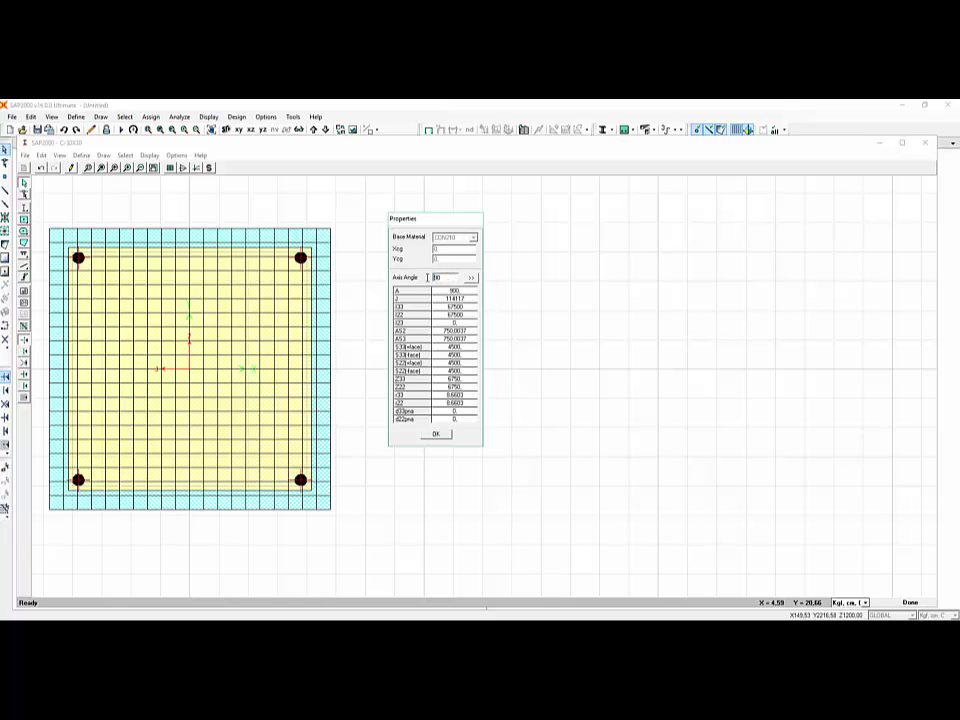
pyautogui.click(433, 435)
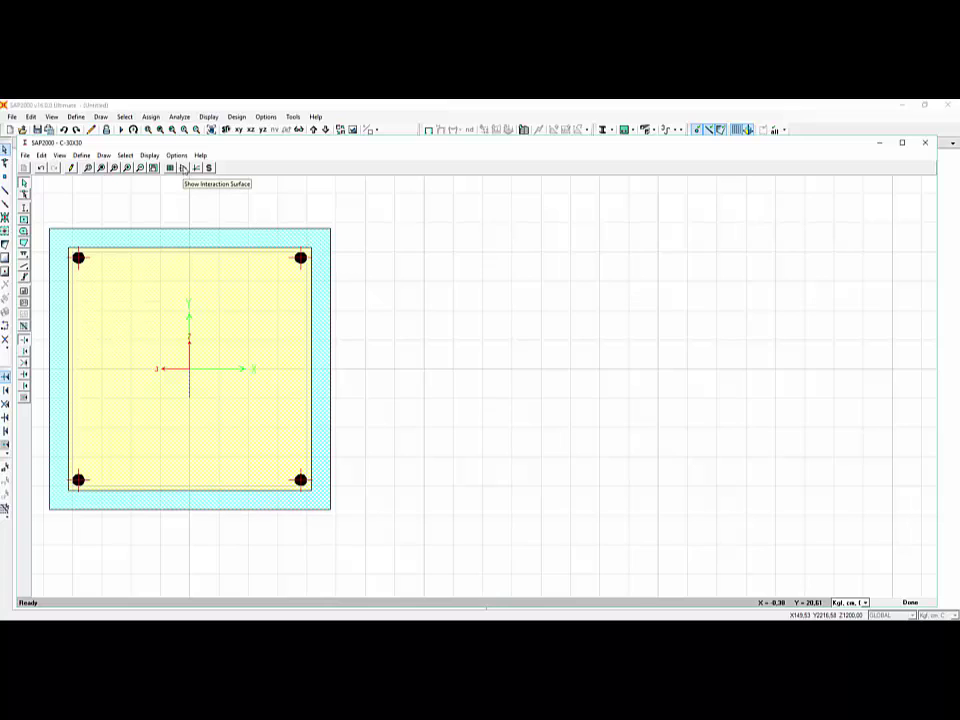
# Set the confinement bar size to #3 in the Mander-confined concrete model of the column's rectangle.
pyautogui.click(317, 242)
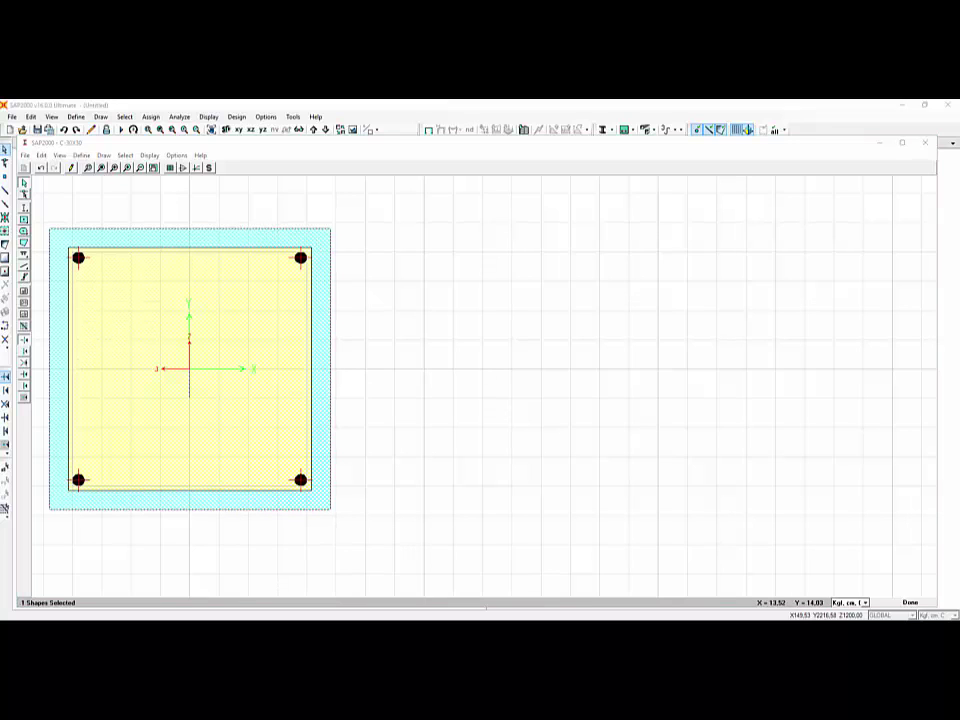
pyautogui.rightClick(317, 242)
pyautogui.moveTo(20, 216); pyautogui.dragTo(528, 215)
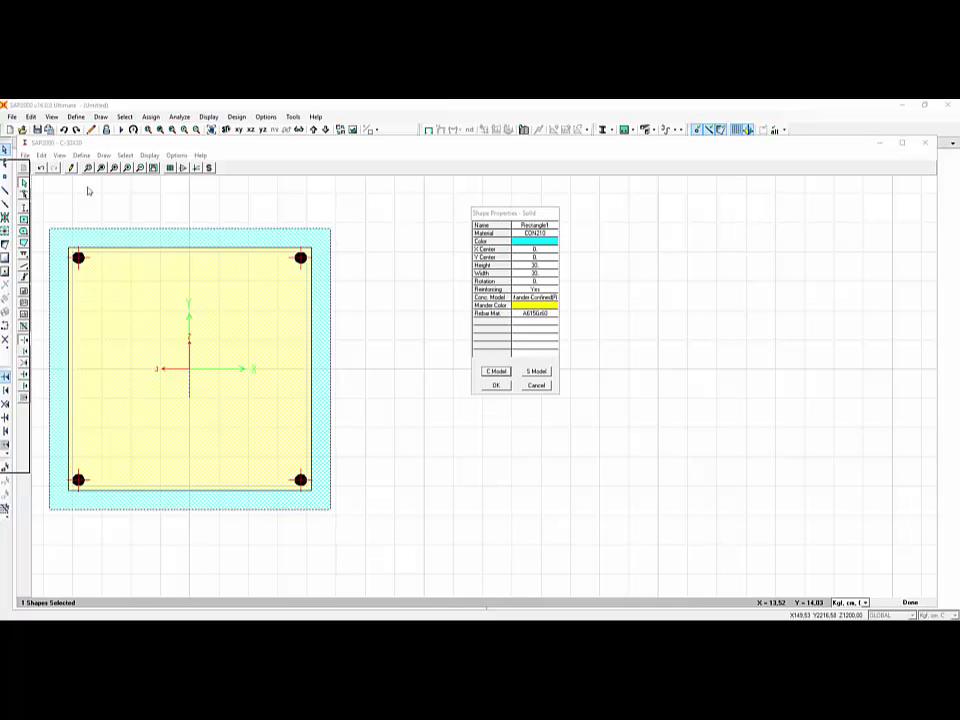
pyautogui.click(496, 371)
pyautogui.moveTo(403, 163)
pyautogui.mouseDown()
pyautogui.moveTo(583, 236)
pyautogui.moveTo(608, 223)
pyautogui.mouseUp()
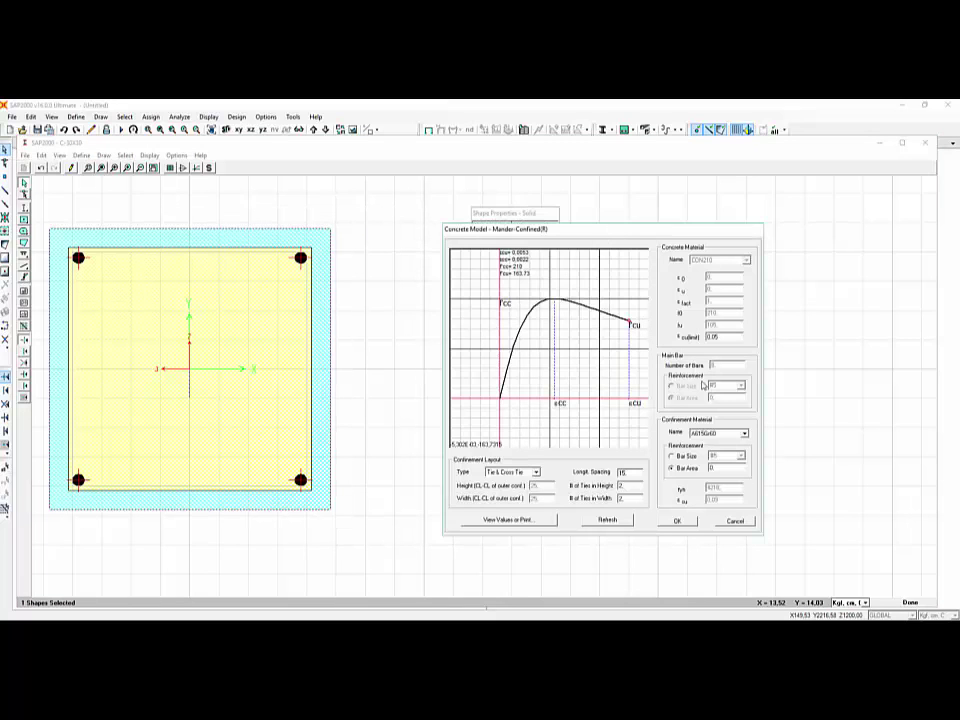
pyautogui.click(672, 456)
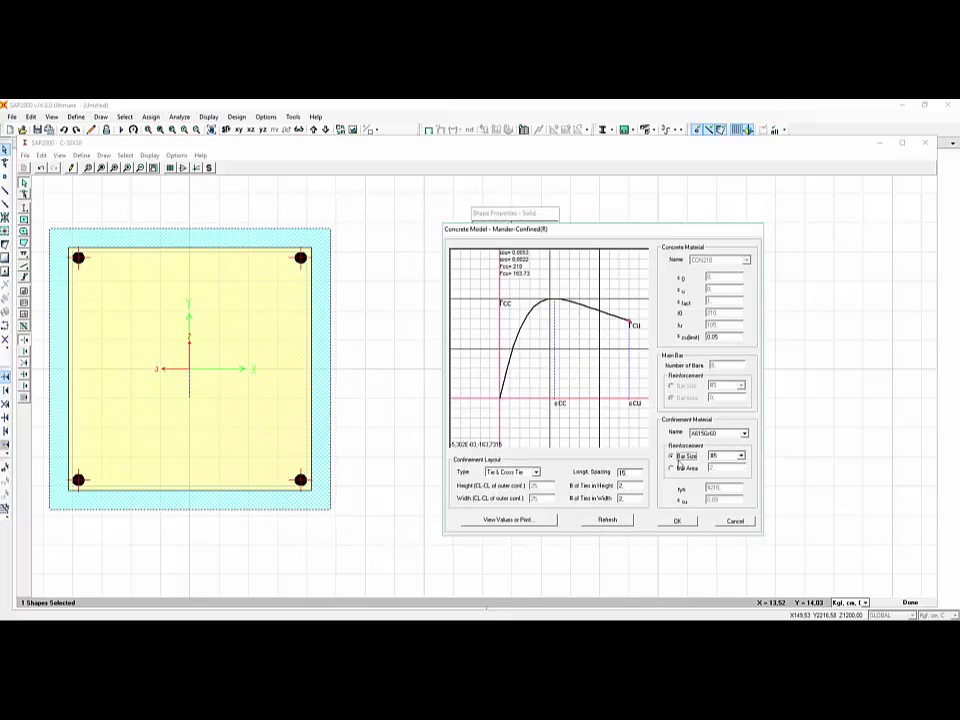
pyautogui.click(741, 456)
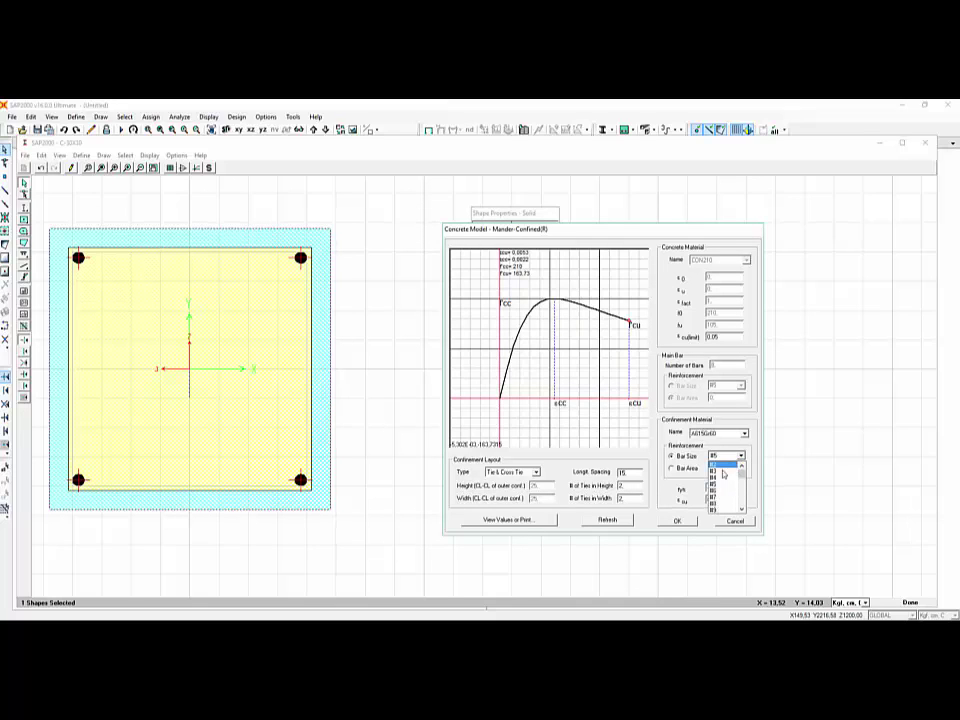
pyautogui.click(722, 478)
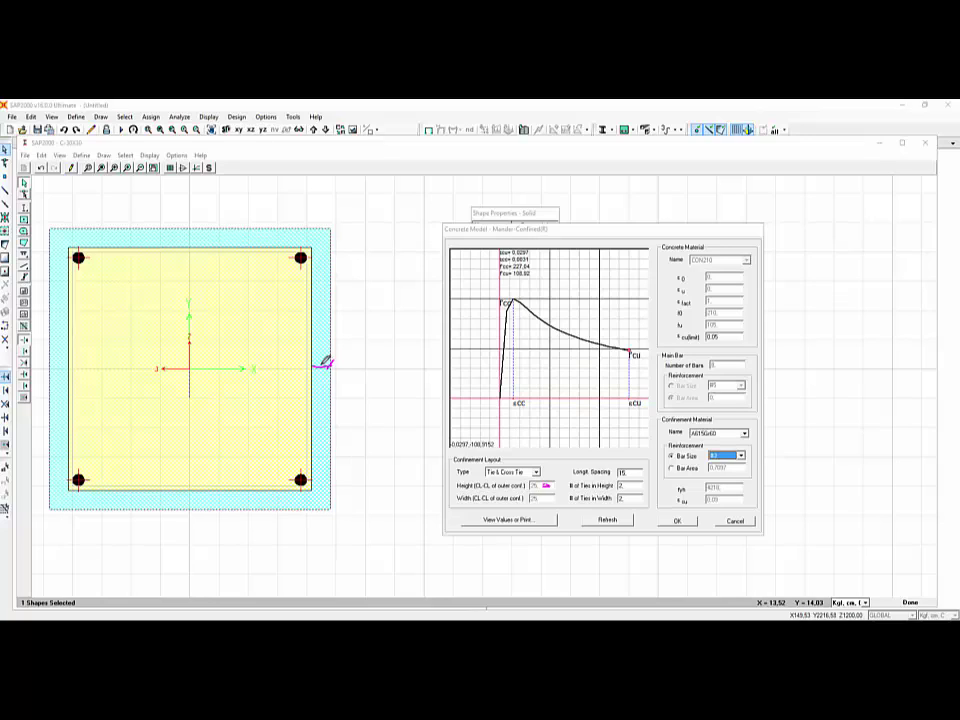
pyautogui.moveTo(328, 348)
pyautogui.mouseDown()
pyautogui.moveTo(326, 360)
pyautogui.moveTo(338, 362)
pyautogui.moveTo(344, 348)
pyautogui.mouseUp()
pyautogui.moveTo(512, 367)
pyautogui.mouseDown()
pyautogui.moveTo(650, 373)
pyautogui.moveTo(629, 367)
pyautogui.mouseUp()
pyautogui.moveTo(509, 373); pyautogui.dragTo(517, 363)
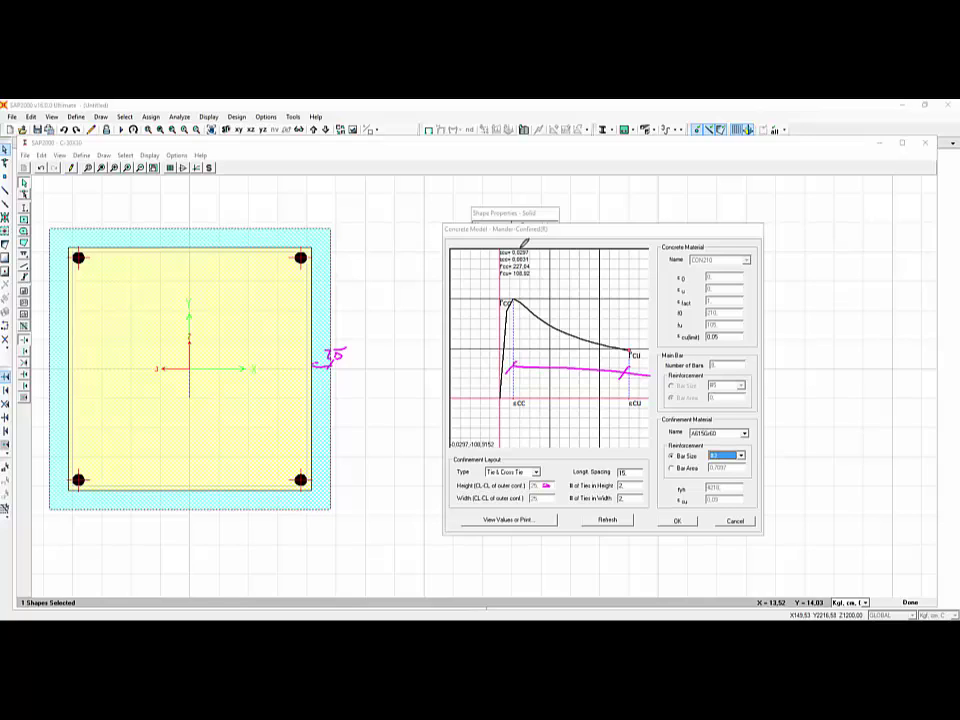
pyautogui.moveTo(552, 376)
pyautogui.mouseDown()
pyautogui.moveTo(550, 385)
pyautogui.moveTo(589, 383)
pyautogui.mouseUp()
pyautogui.click(558, 384)
pyautogui.moveTo(521, 284)
pyautogui.mouseDown()
pyautogui.moveTo(519, 292)
pyautogui.moveTo(556, 286)
pyautogui.mouseUp()
pyautogui.click(539, 291)
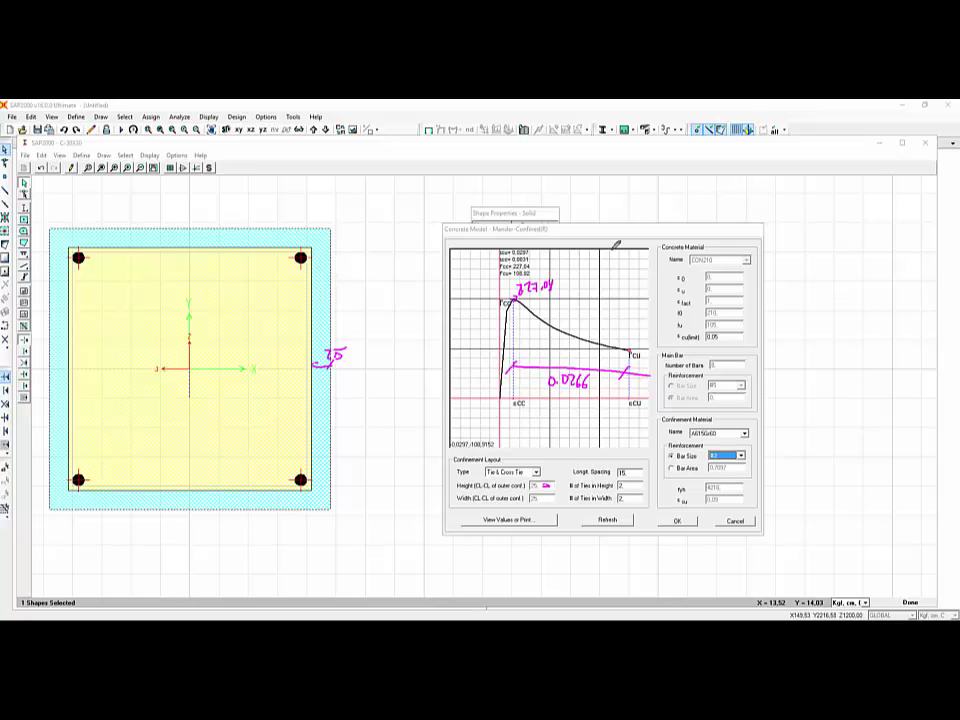
pyautogui.moveTo(561, 278); pyautogui.dragTo(576, 265)
pyautogui.moveTo(540, 271)
pyautogui.mouseDown()
pyautogui.moveTo(619, 273)
pyautogui.moveTo(627, 344)
pyautogui.mouseUp()
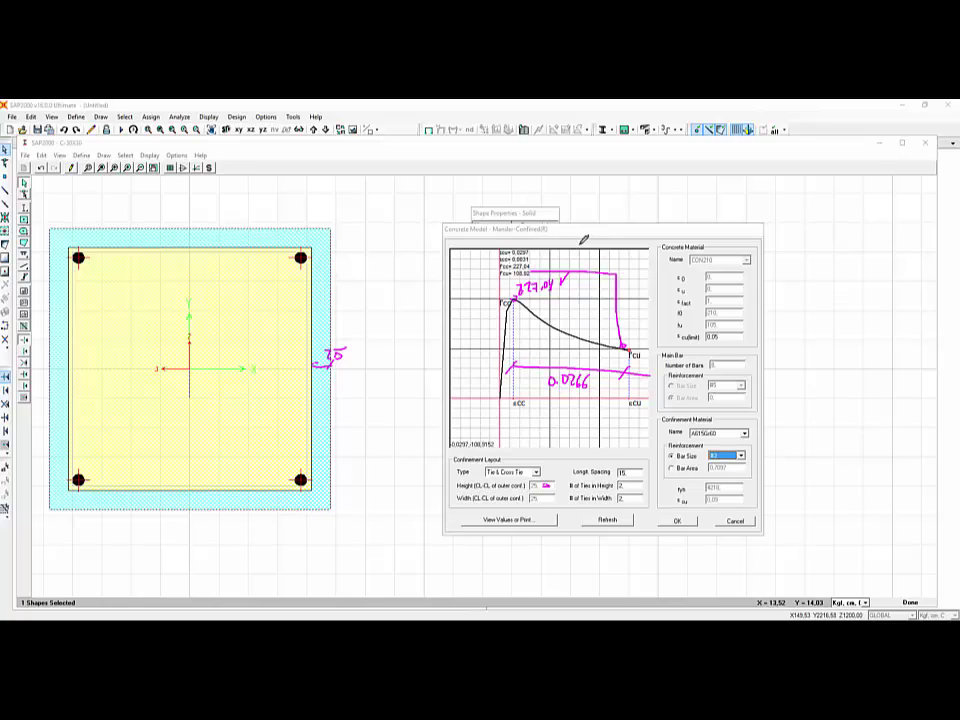
pyautogui.rightClick(588, 246)
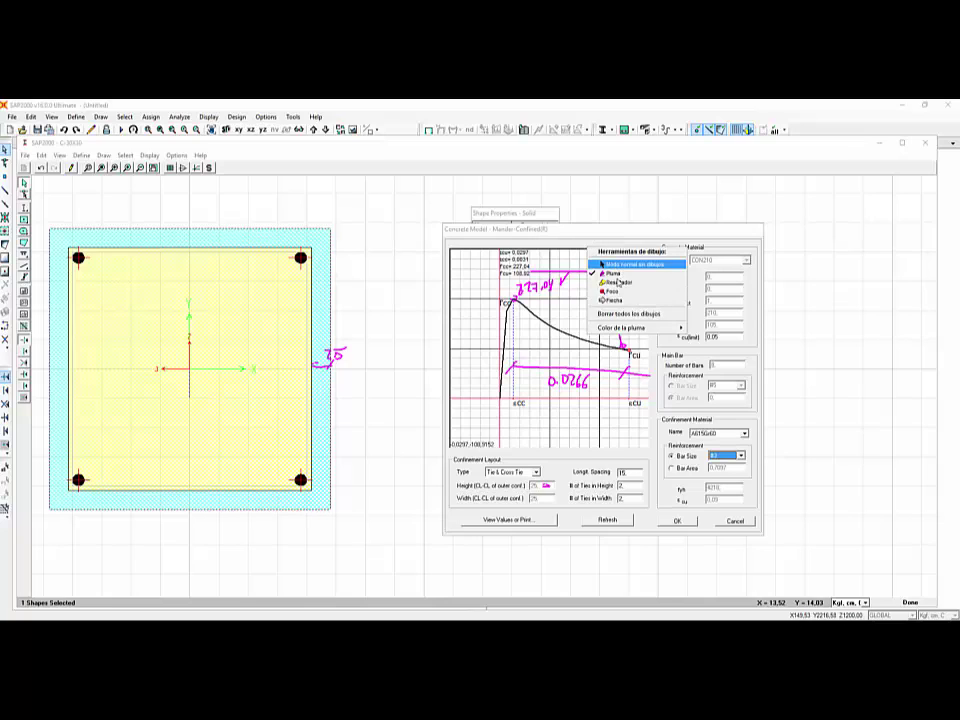
pyautogui.click(629, 313)
pyautogui.rightClick(584, 298)
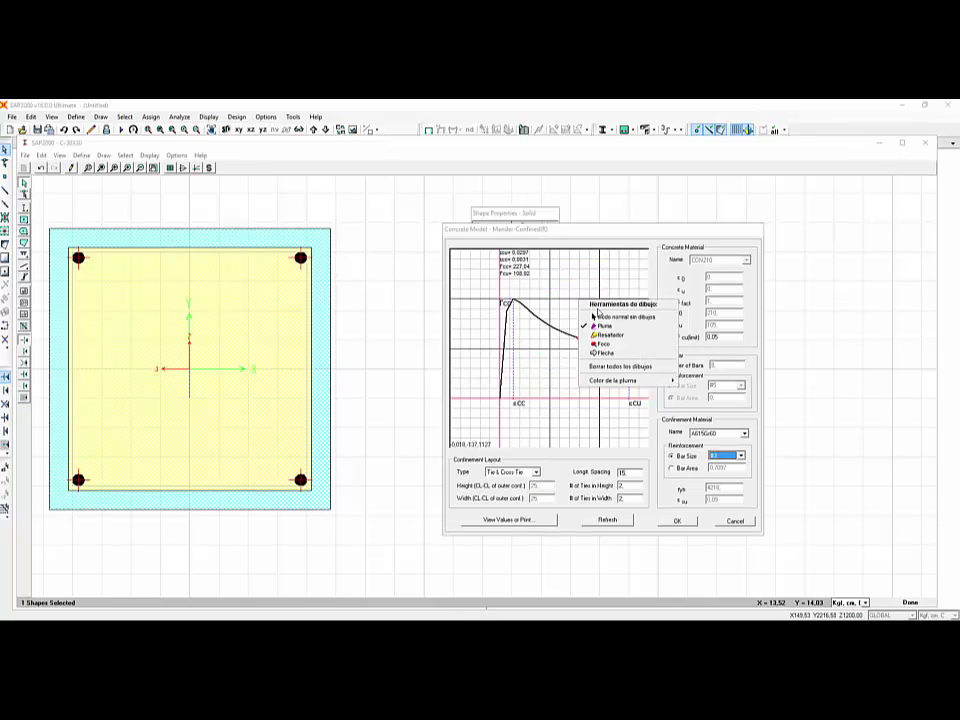
pyautogui.click(600, 316)
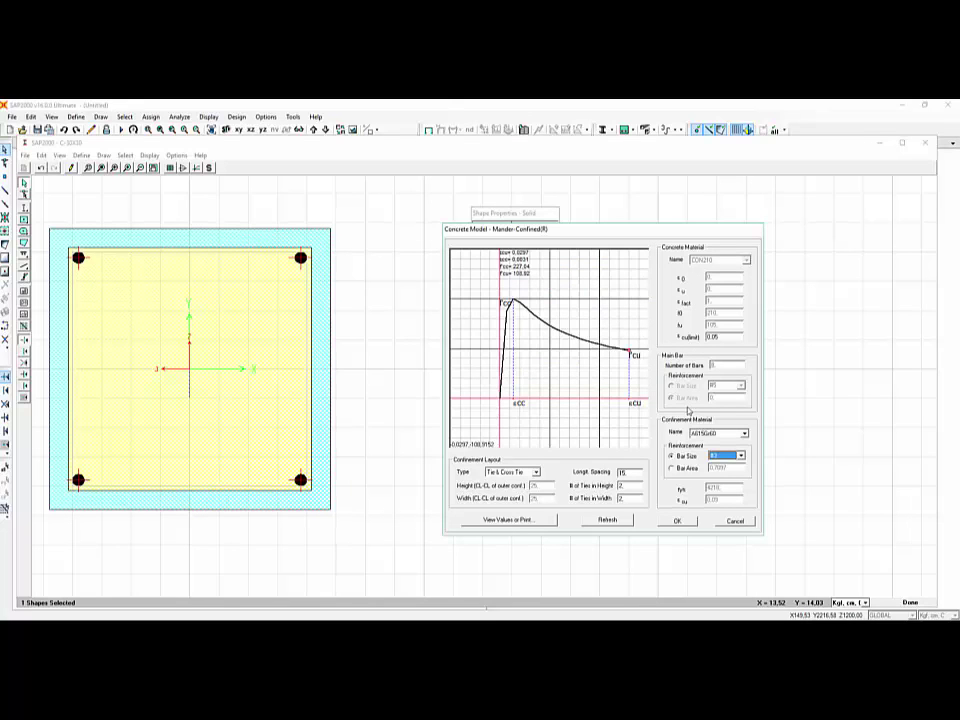
# Accept the confined concrete model and the rectangle's shape properties.
pyautogui.click(692, 521)
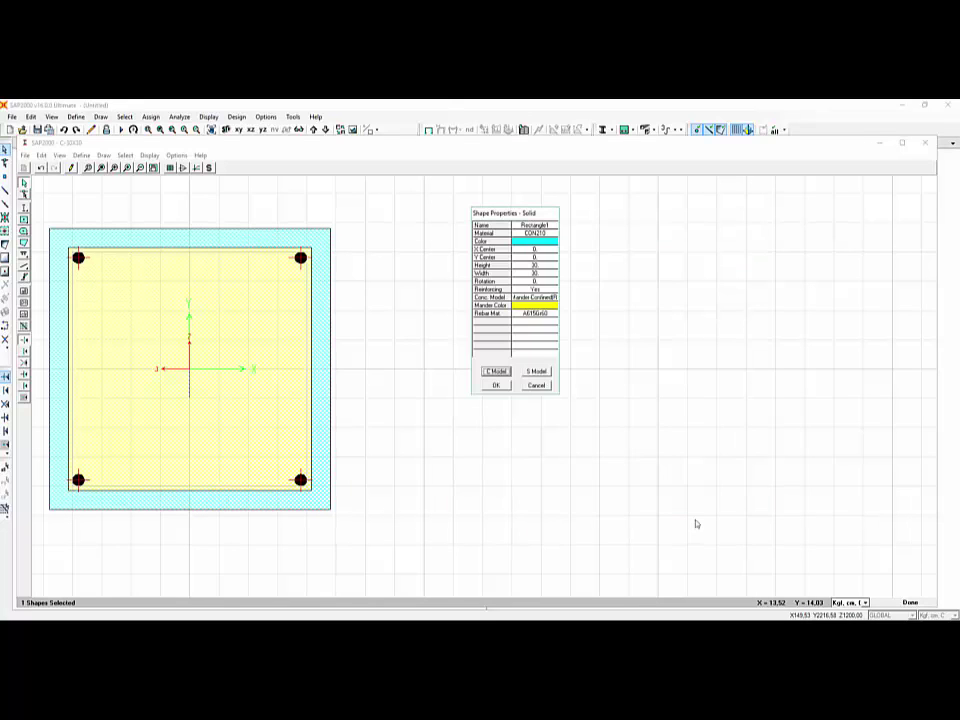
pyautogui.click(503, 386)
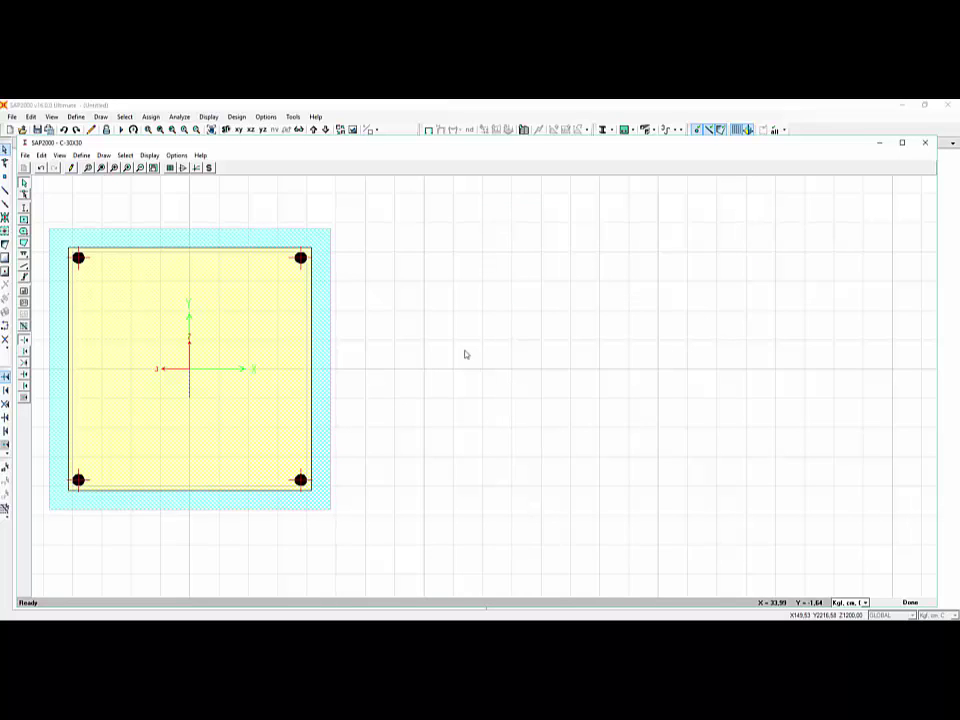
# Open the column's interaction surface and review its phi design-code curves from 0 to 120 degrees.
pyautogui.click(182, 169)
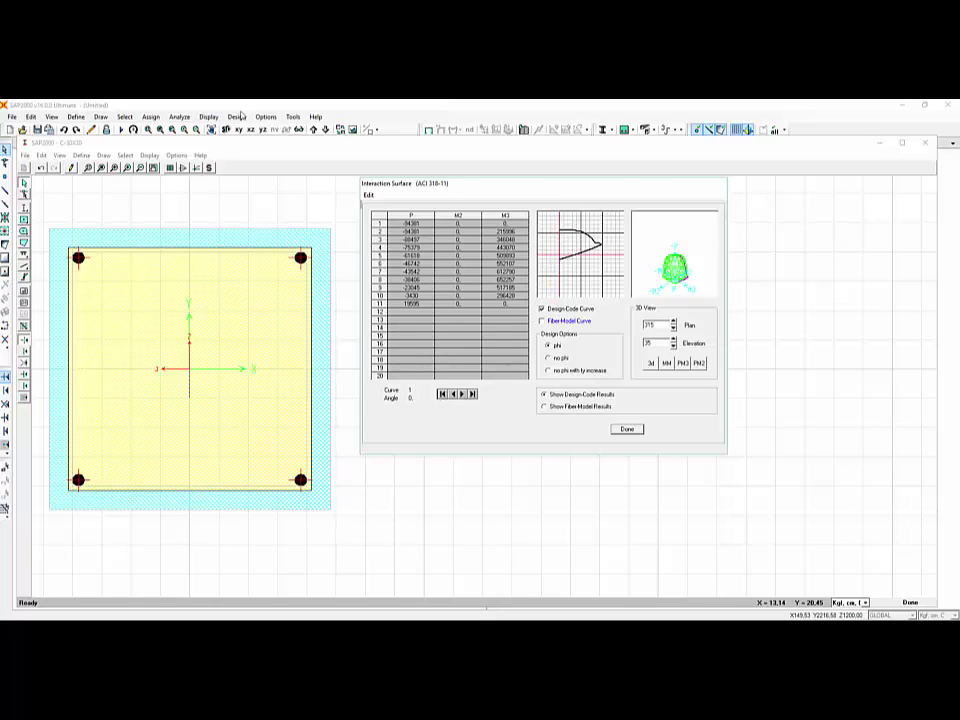
pyautogui.click(462, 395)
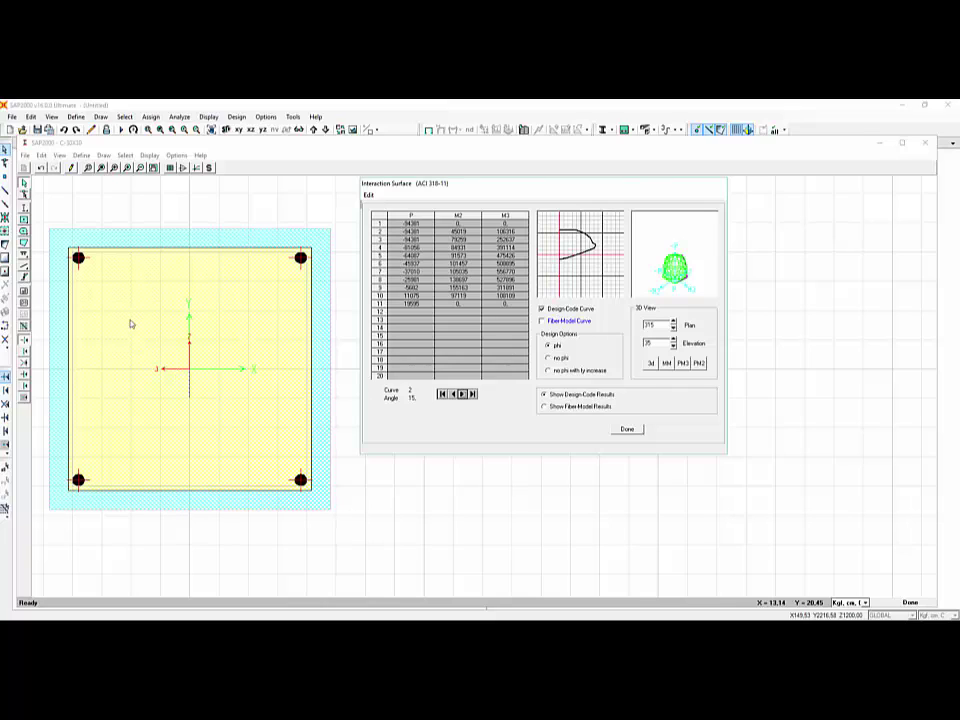
pyautogui.click(463, 394)
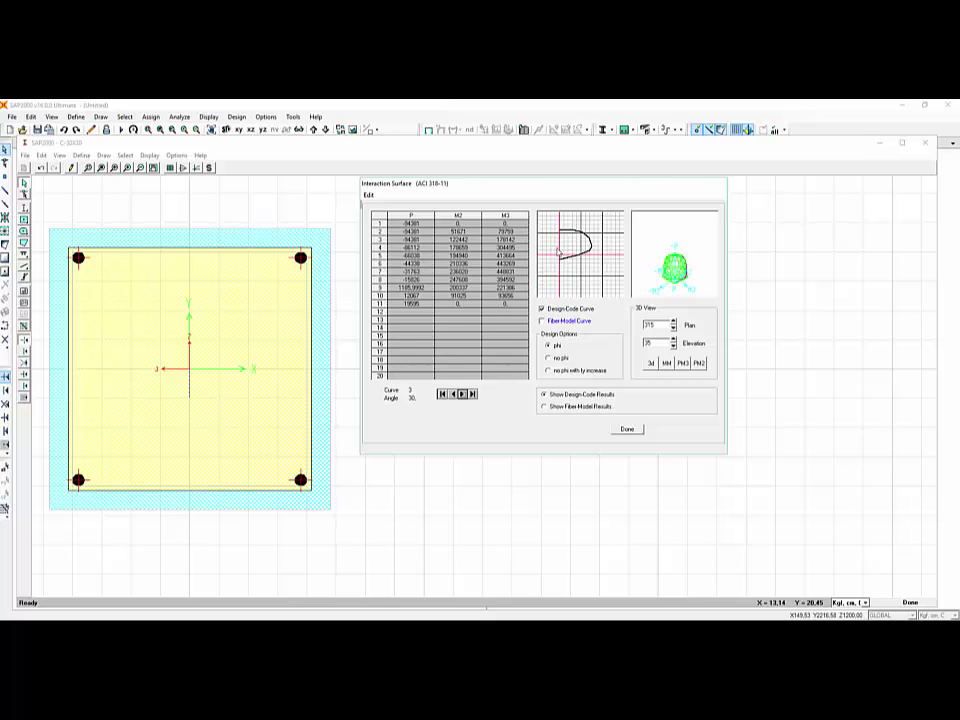
pyautogui.click(463, 394)
pyautogui.click(463, 394)
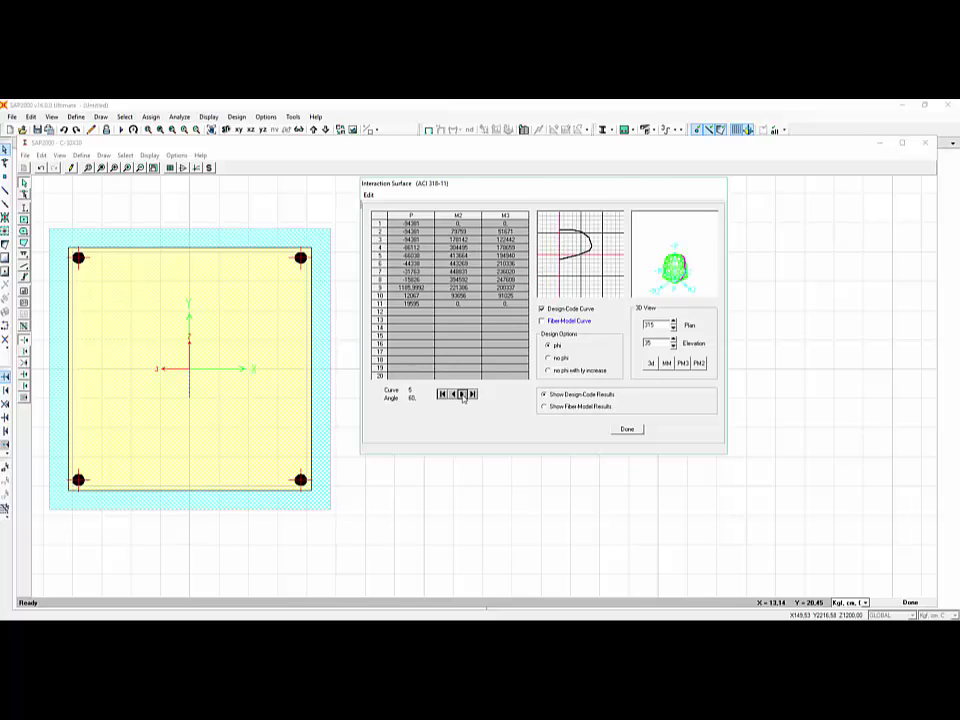
pyautogui.click(463, 394)
pyautogui.click(463, 394)
pyautogui.click(463, 394)
pyautogui.click(463, 394)
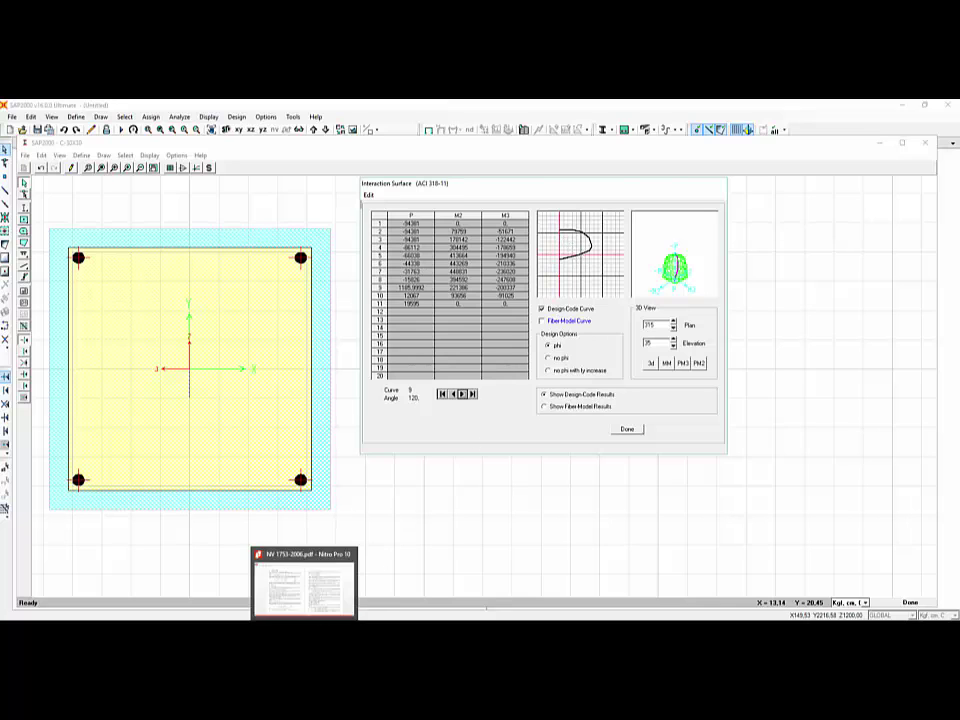
# Switch to Nitro Pro and find the column interaction diagram in chapter 10 of the ACI 318S-14 document.
pyautogui.click(325, 590)
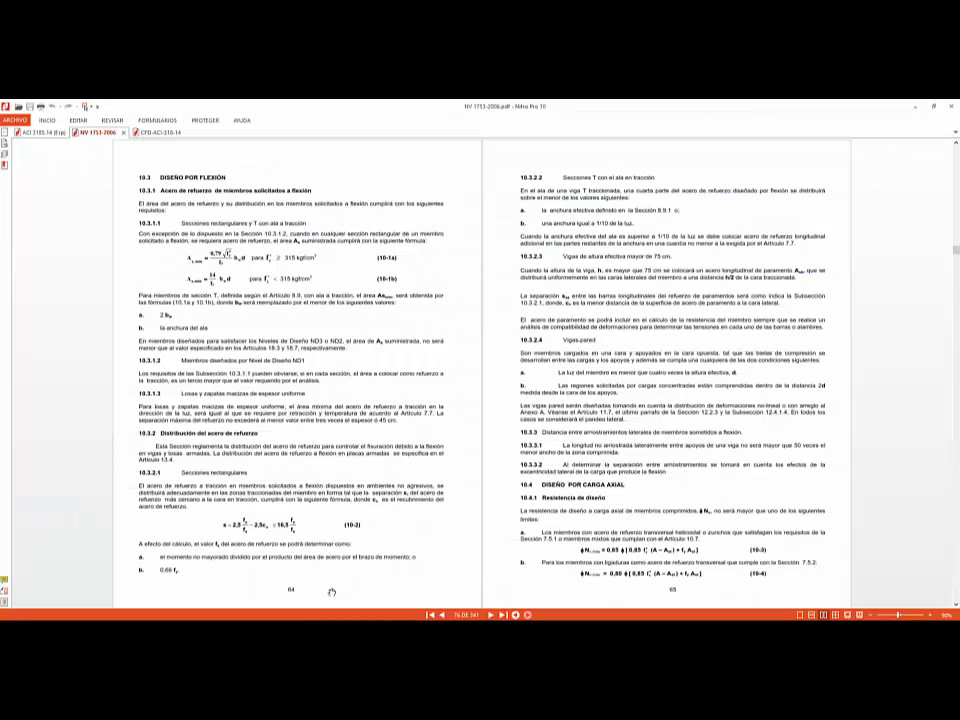
pyautogui.click(45, 132)
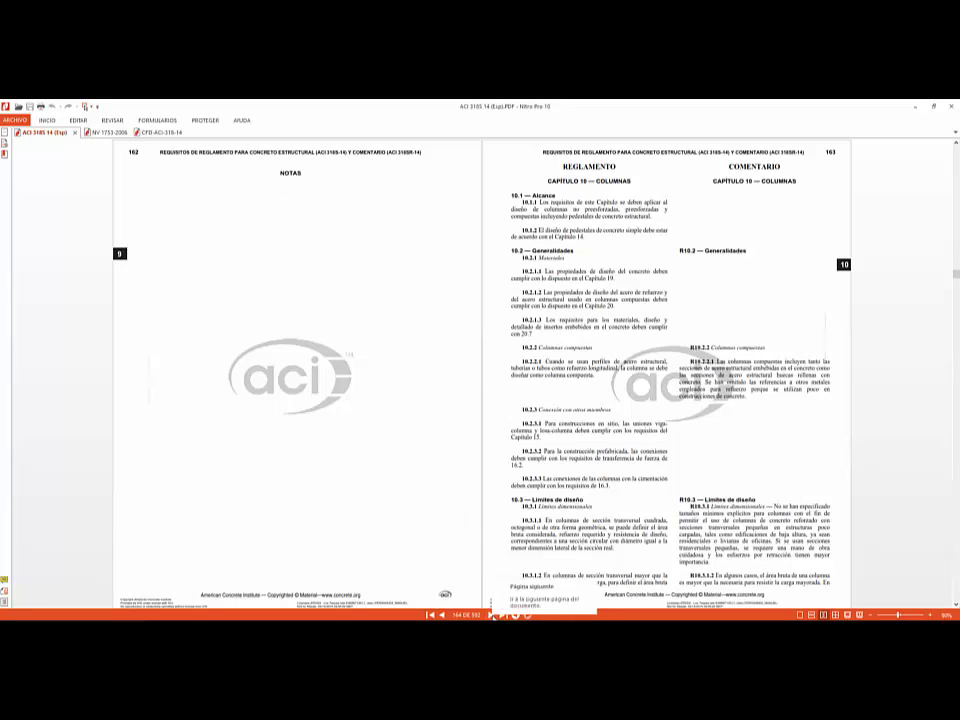
pyautogui.click(491, 615)
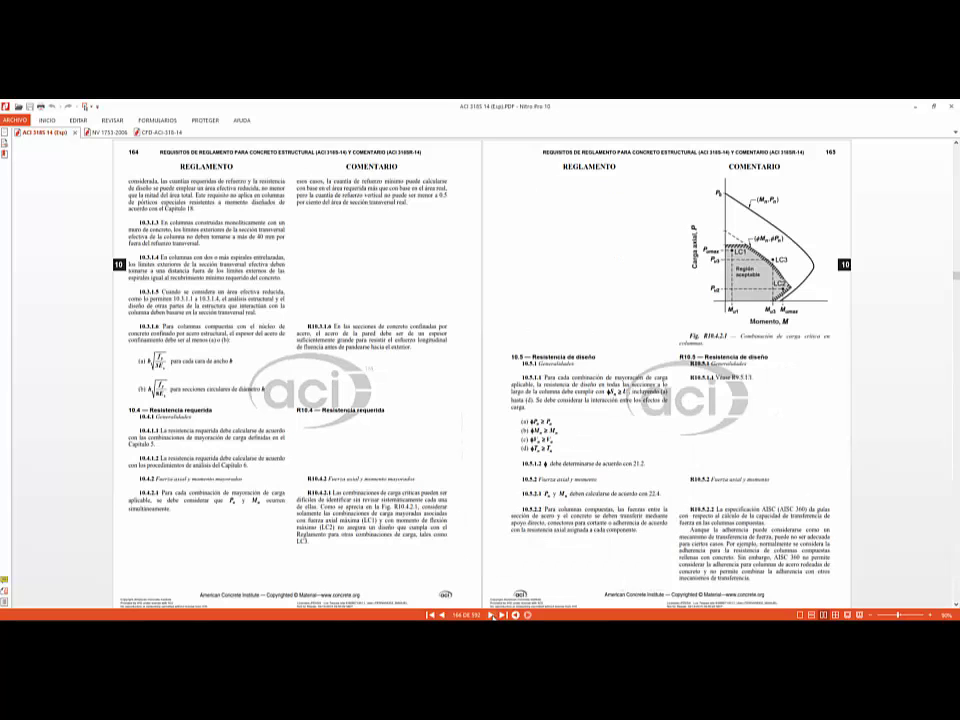
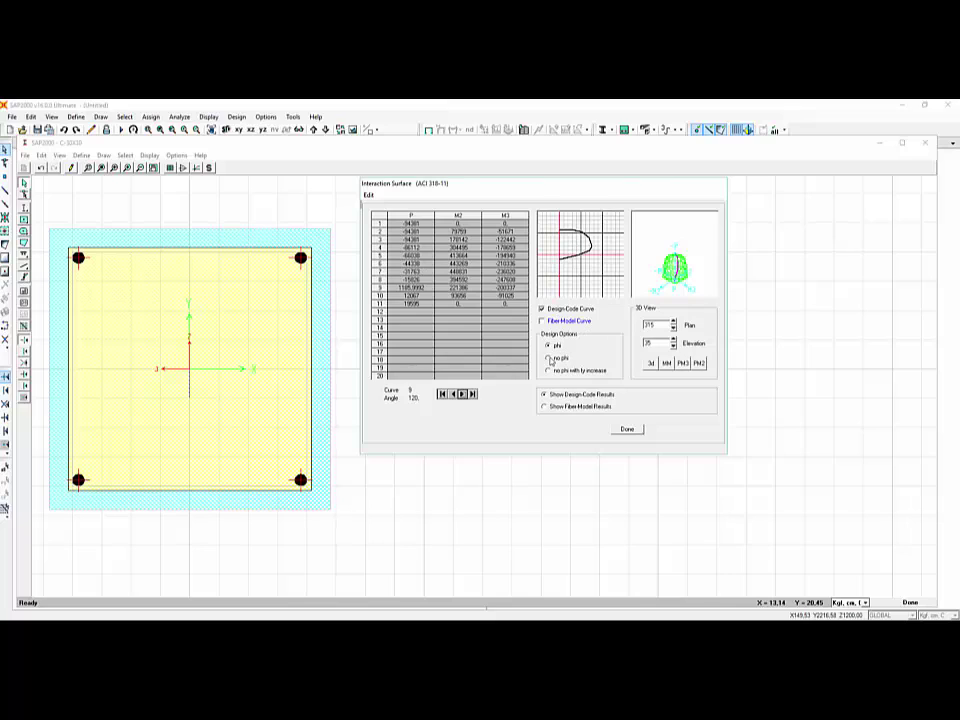
# Show the design-code interaction results without phi and go back through the curves to curve 1 at angle 0.
pyautogui.click(549, 358)
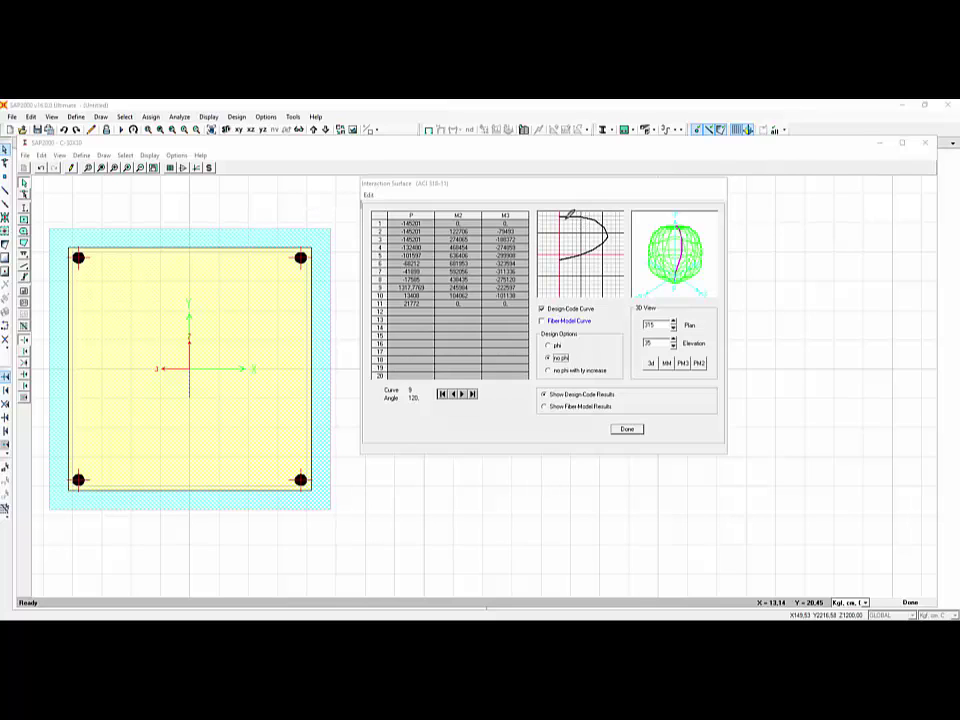
pyautogui.click(562, 212)
pyautogui.moveTo(562, 212)
pyautogui.mouseDown()
pyautogui.moveTo(602, 216)
pyautogui.moveTo(607, 226)
pyautogui.moveTo(594, 246)
pyautogui.moveTo(556, 262)
pyautogui.mouseUp()
pyautogui.rightClick(531, 300)
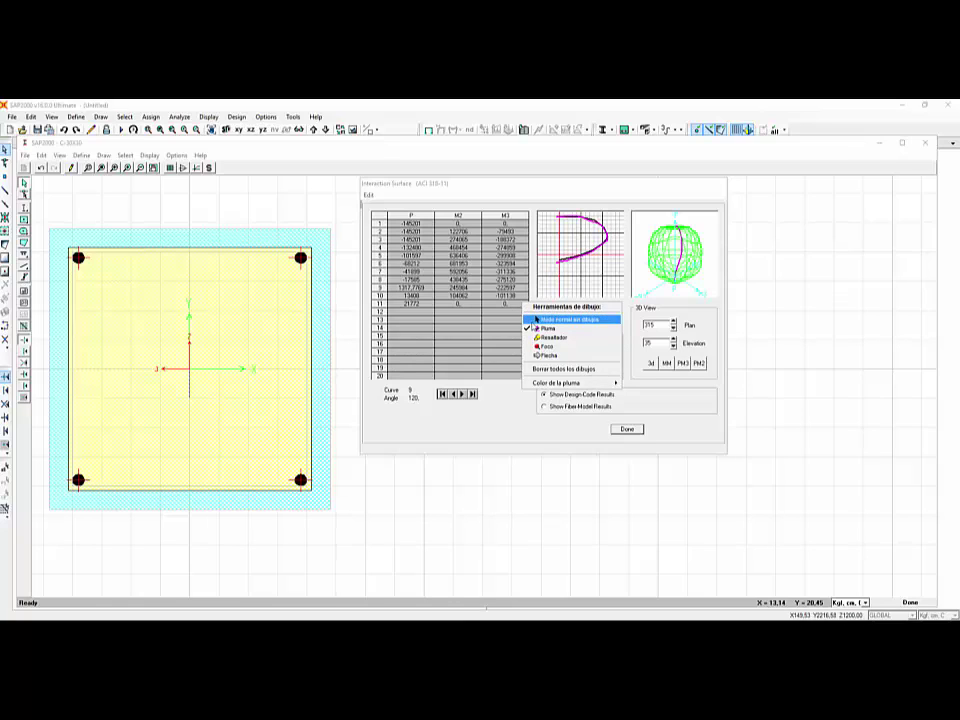
pyautogui.click(560, 314)
pyautogui.click(453, 394)
pyautogui.click(453, 394)
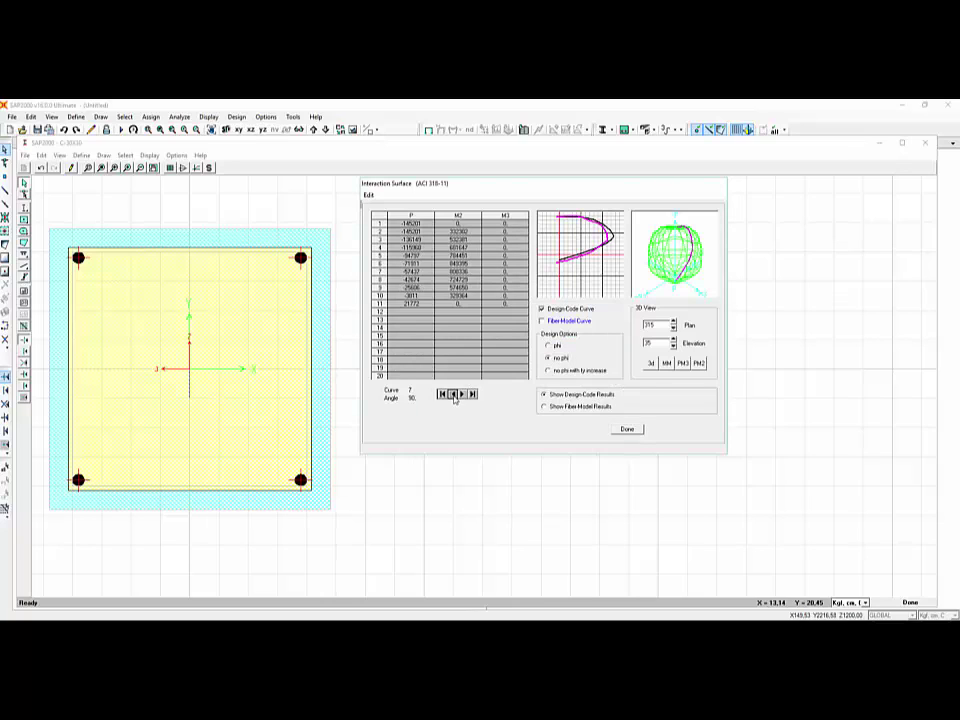
pyautogui.click(453, 394)
pyautogui.click(453, 394)
pyautogui.click(453, 394)
pyautogui.click(453, 394)
pyautogui.click(453, 394)
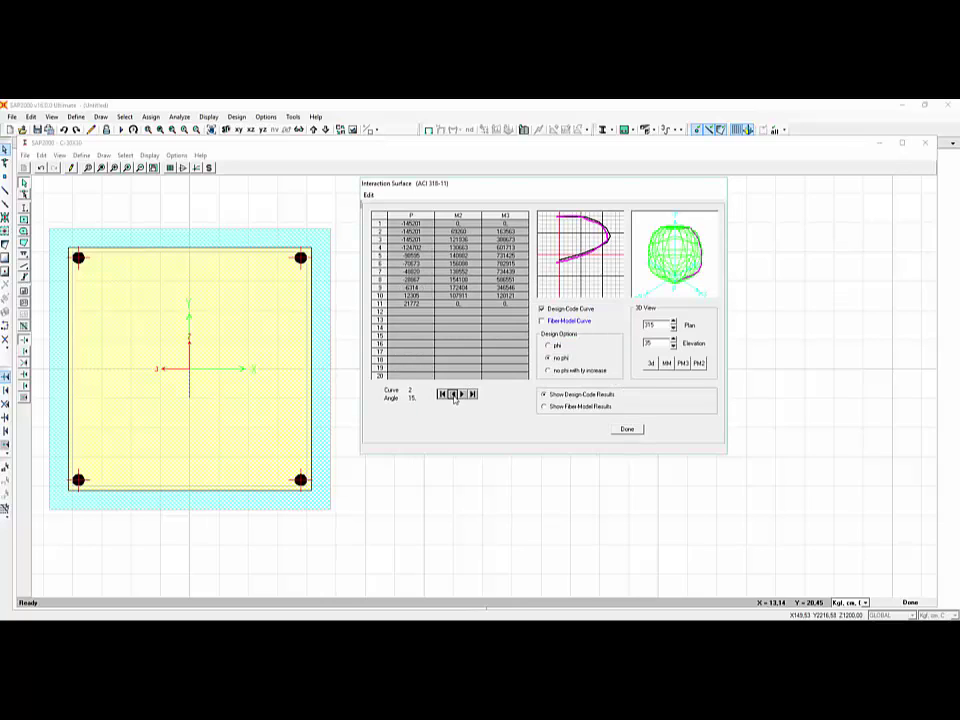
pyautogui.click(453, 394)
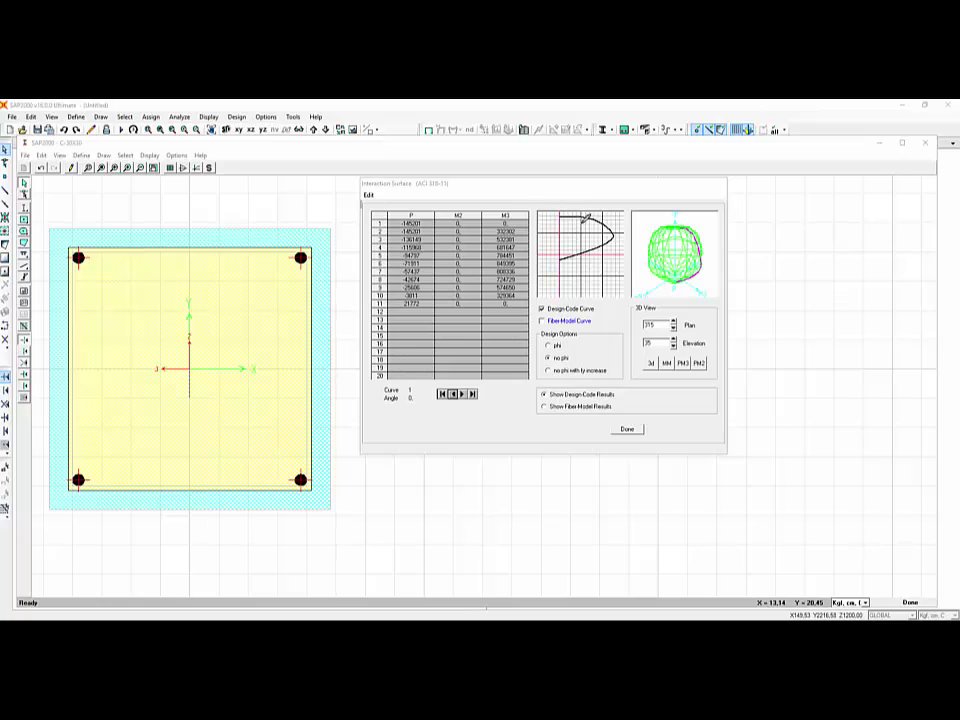
# Compare the no-phi interaction curve at angle 0 with the curve that includes the phi factor.
pyautogui.moveTo(565, 216)
pyautogui.mouseDown()
pyautogui.moveTo(615, 233)
pyautogui.moveTo(565, 258)
pyautogui.mouseUp()
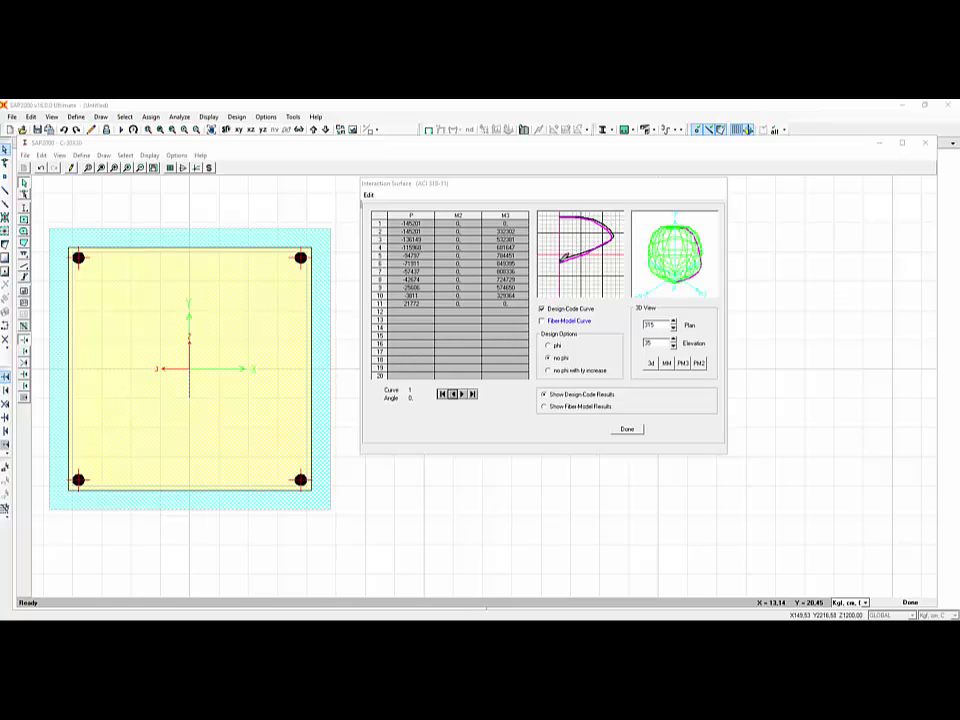
pyautogui.rightClick(622, 212)
pyautogui.click(650, 230)
pyautogui.click(548, 345)
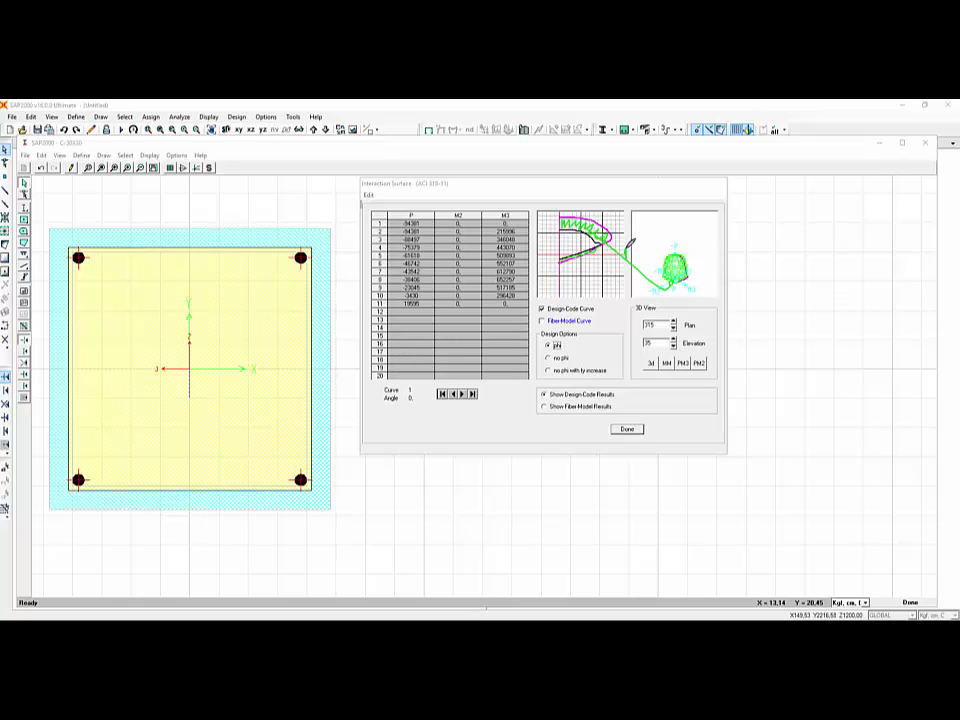
pyautogui.moveTo(630, 252); pyautogui.dragTo(640, 262)
pyautogui.moveTo(555, 346); pyautogui.dragTo(584, 341)
pyautogui.rightClick(604, 343)
pyautogui.click(630, 364)
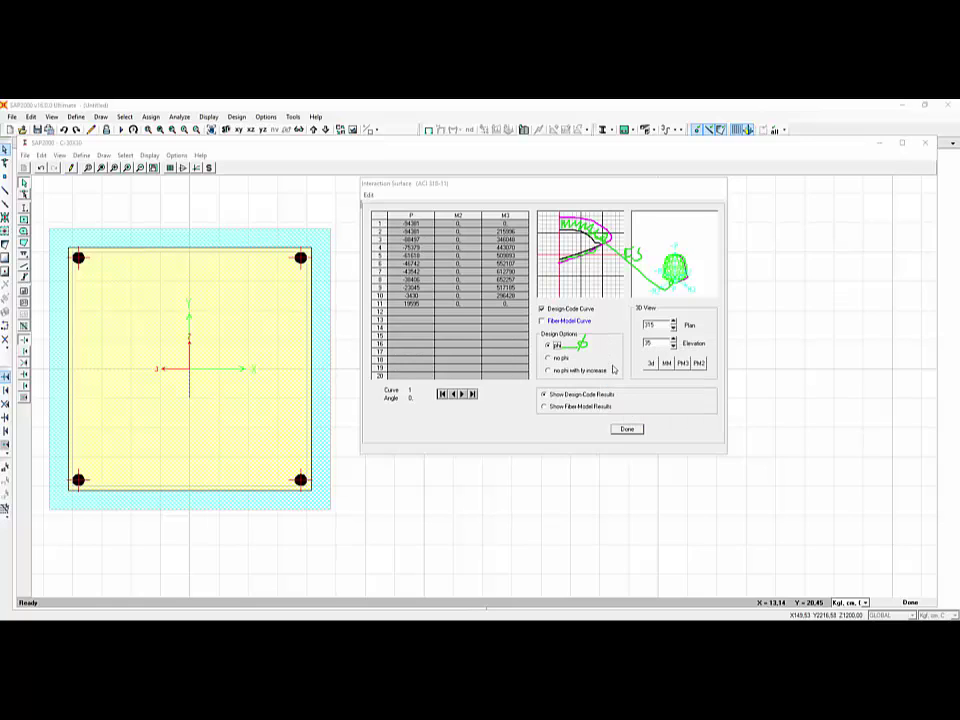
# Check the no phi with fy increase and fiber-model results, returning to the design-code results with phi.
pyautogui.click(548, 371)
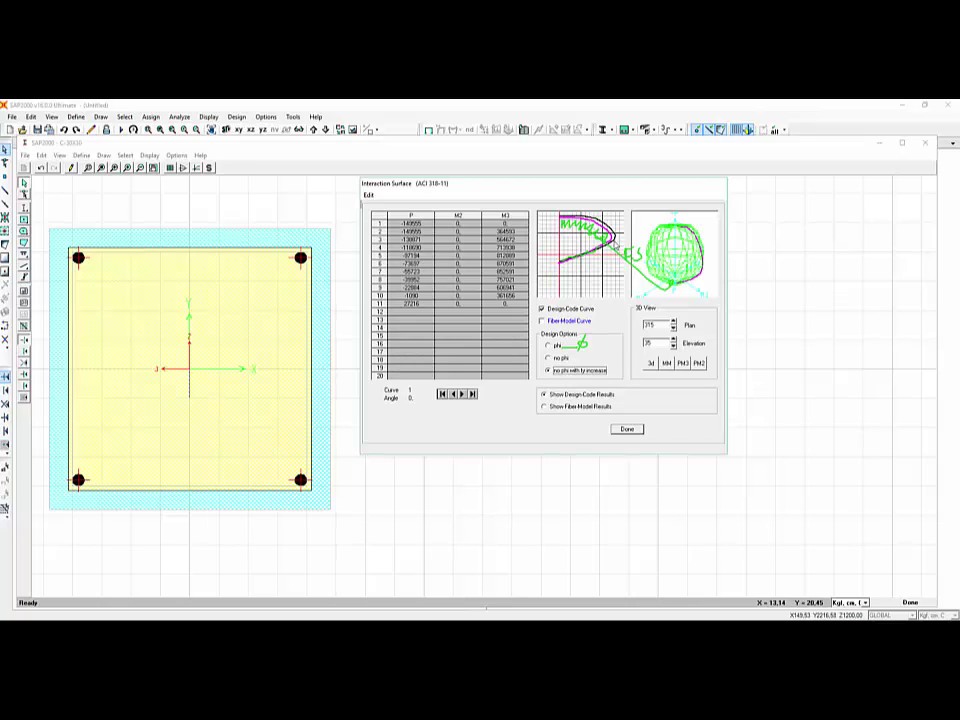
pyautogui.click(556, 346)
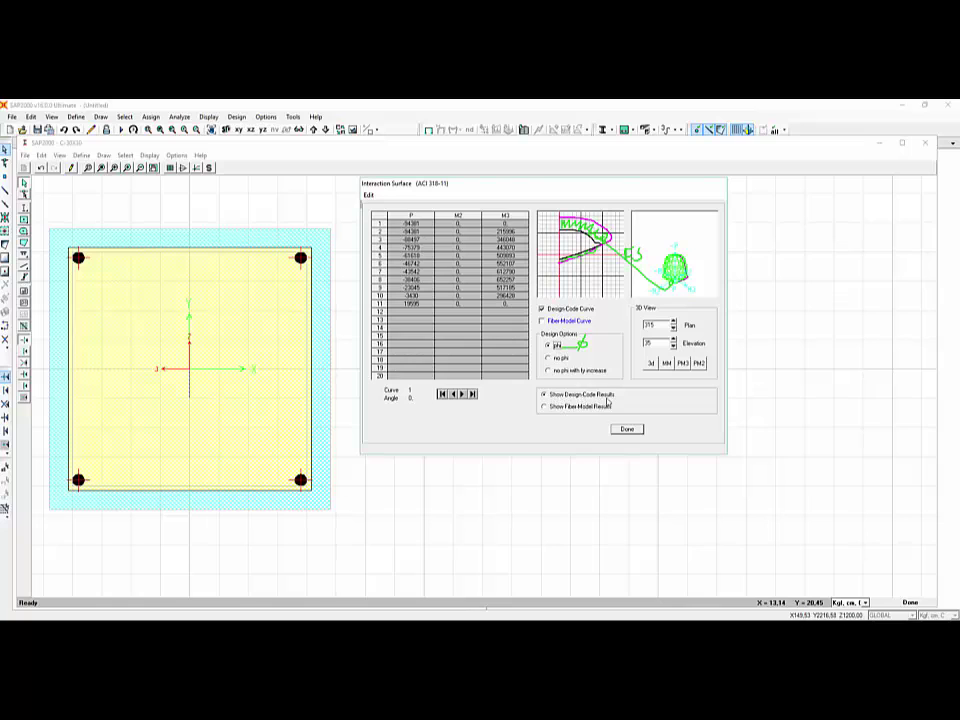
pyautogui.click(545, 407)
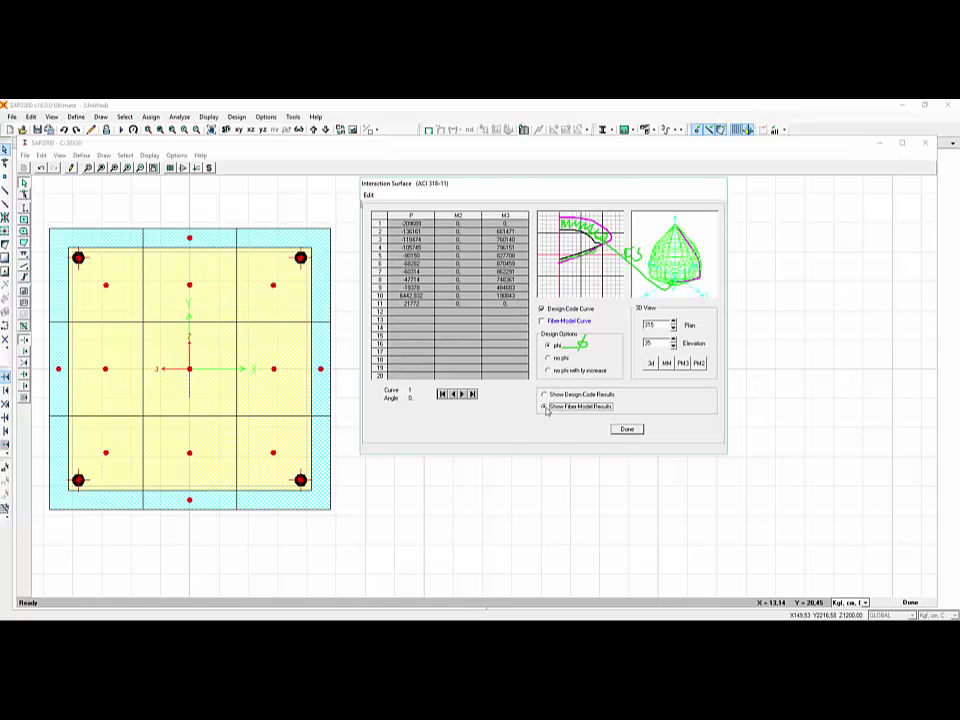
pyautogui.click(545, 394)
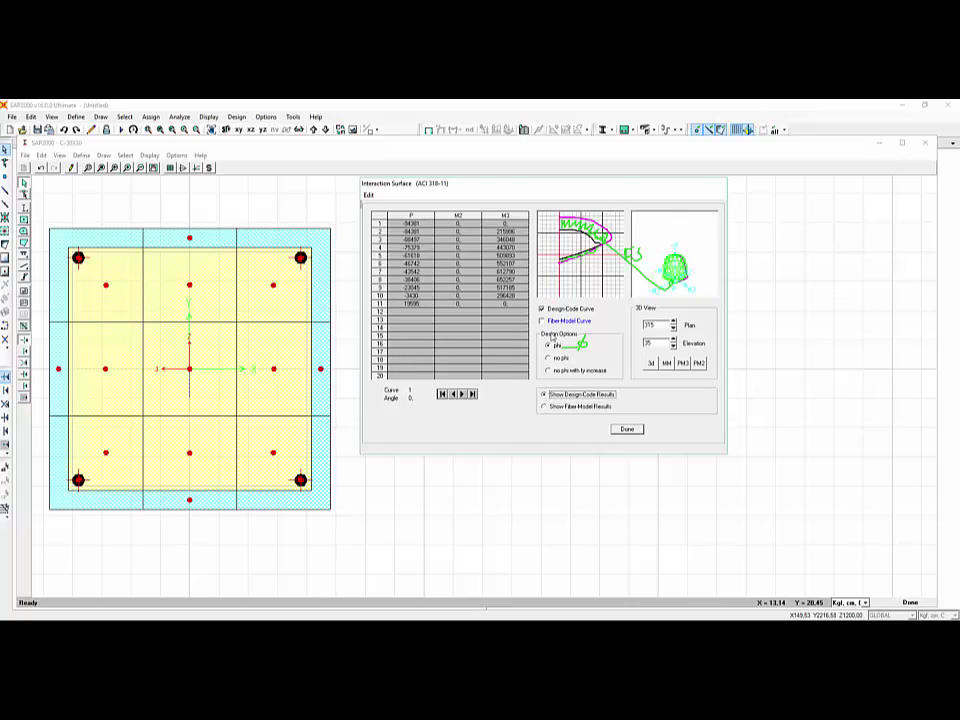
# Compare the fiber-model curve and results with the design-code ones, restore the design-code view with phi, and close the interaction surface.
pyautogui.click(542, 321)
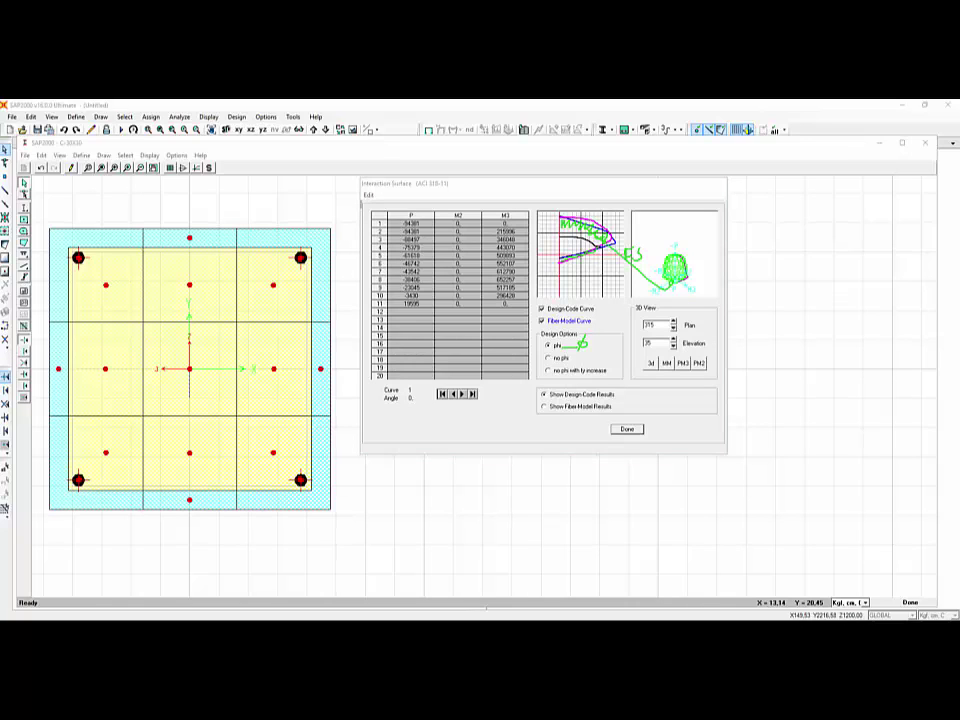
pyautogui.press('Escape')
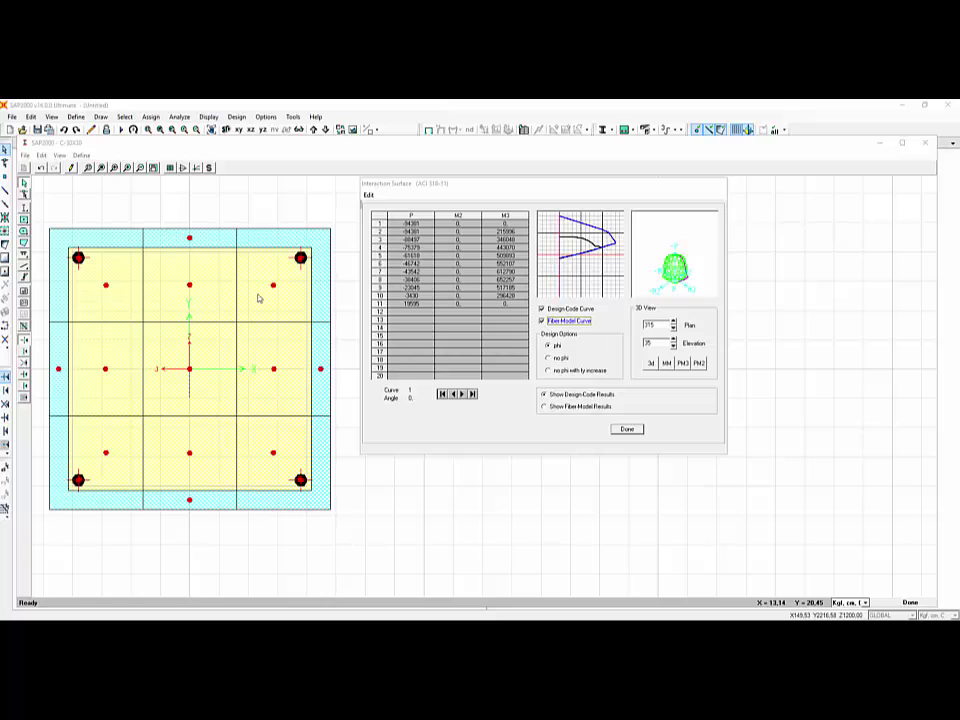
pyautogui.click(545, 407)
pyautogui.click(545, 407)
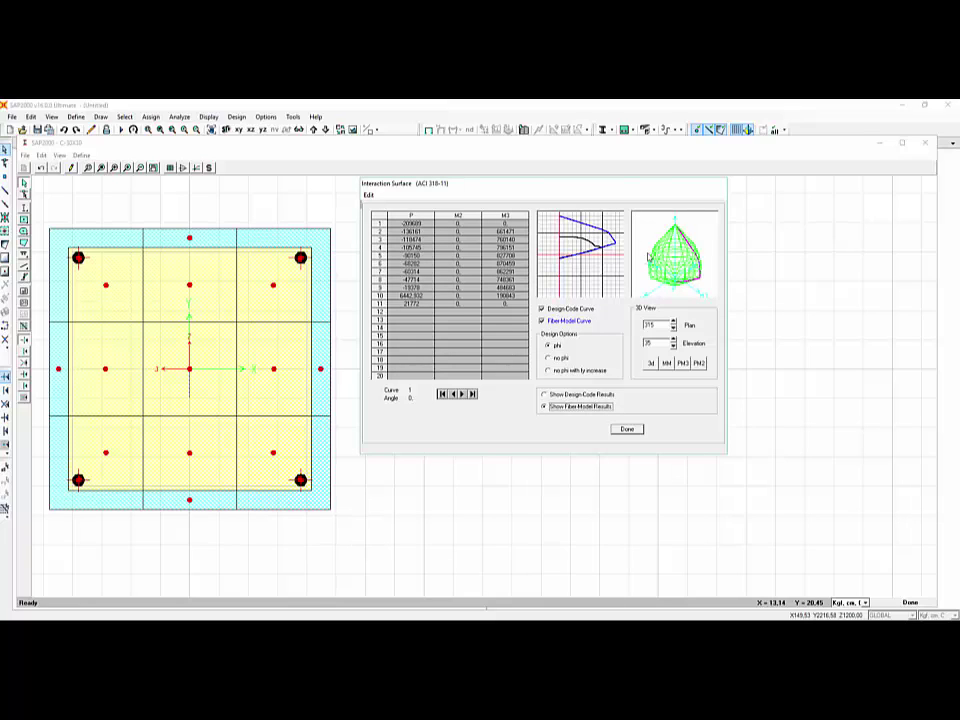
pyautogui.click(556, 321)
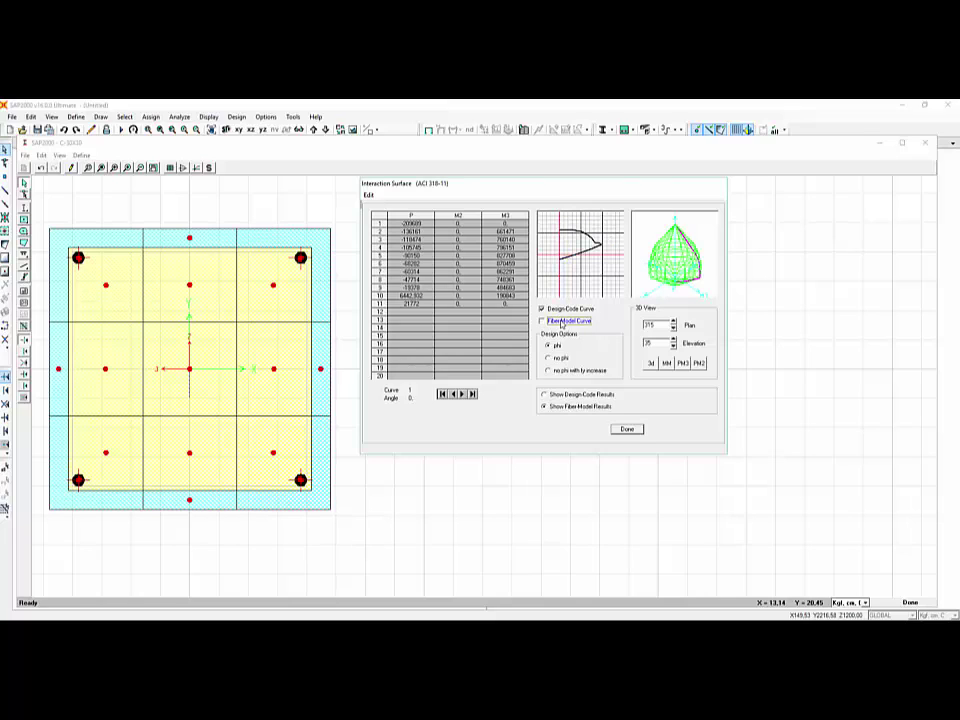
pyautogui.click(544, 396)
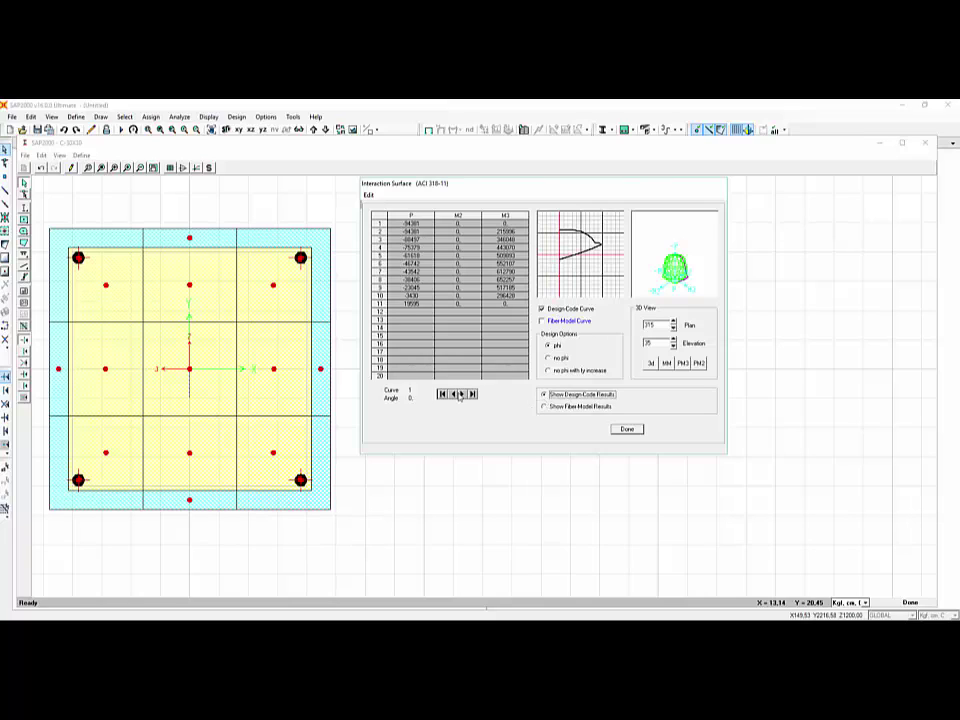
pyautogui.click(620, 429)
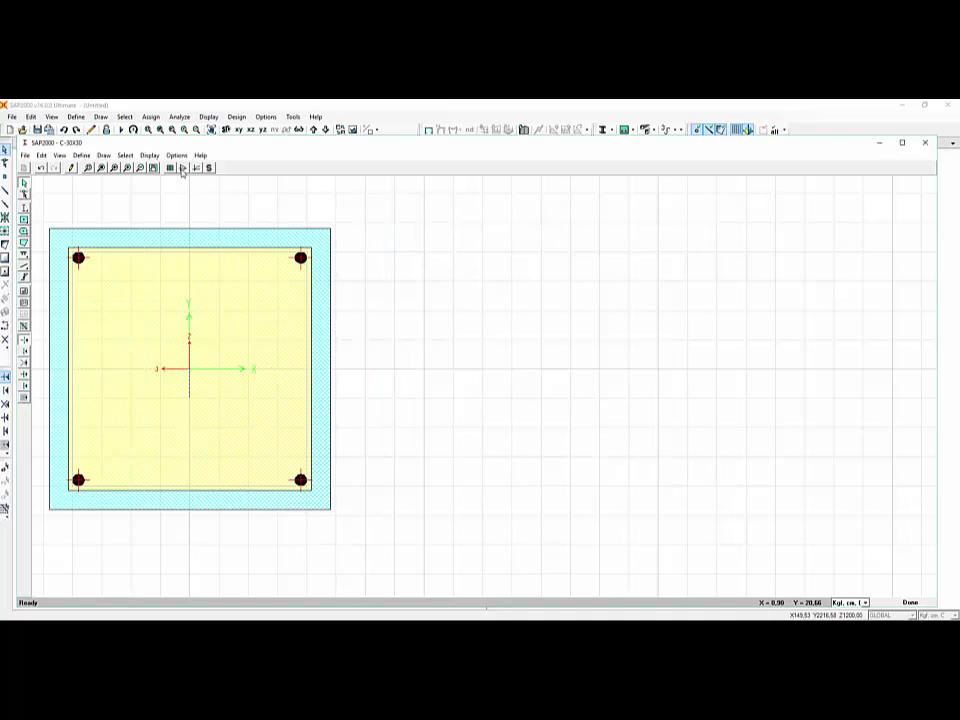
# Reopen the section's interaction surface and copy all of its P, M2 and M3 curve data.
pyautogui.click(156, 171)
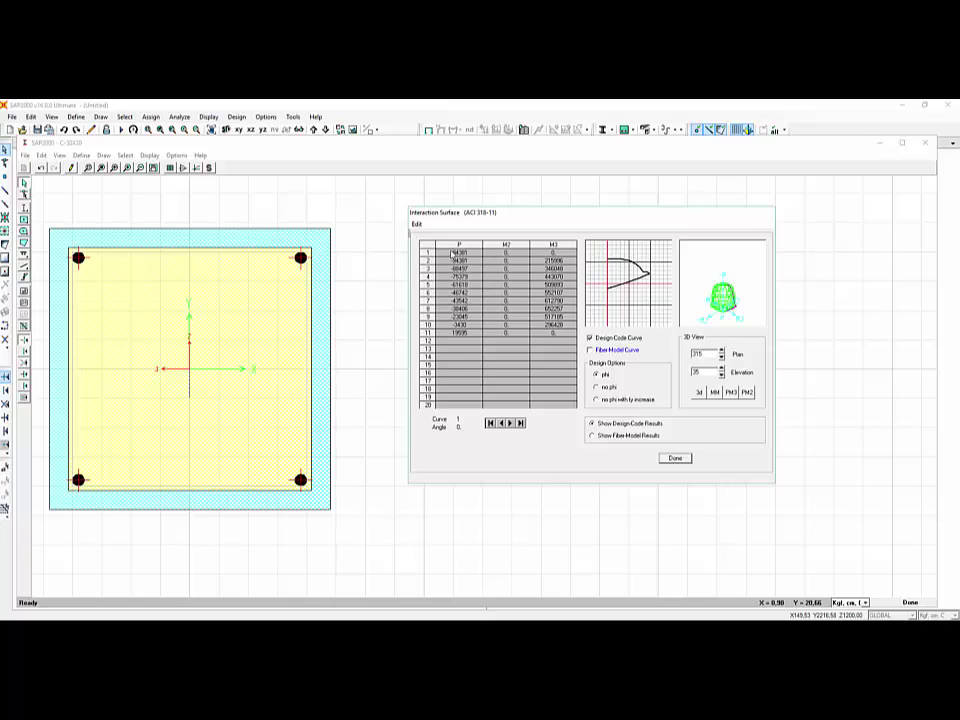
pyautogui.click(418, 224)
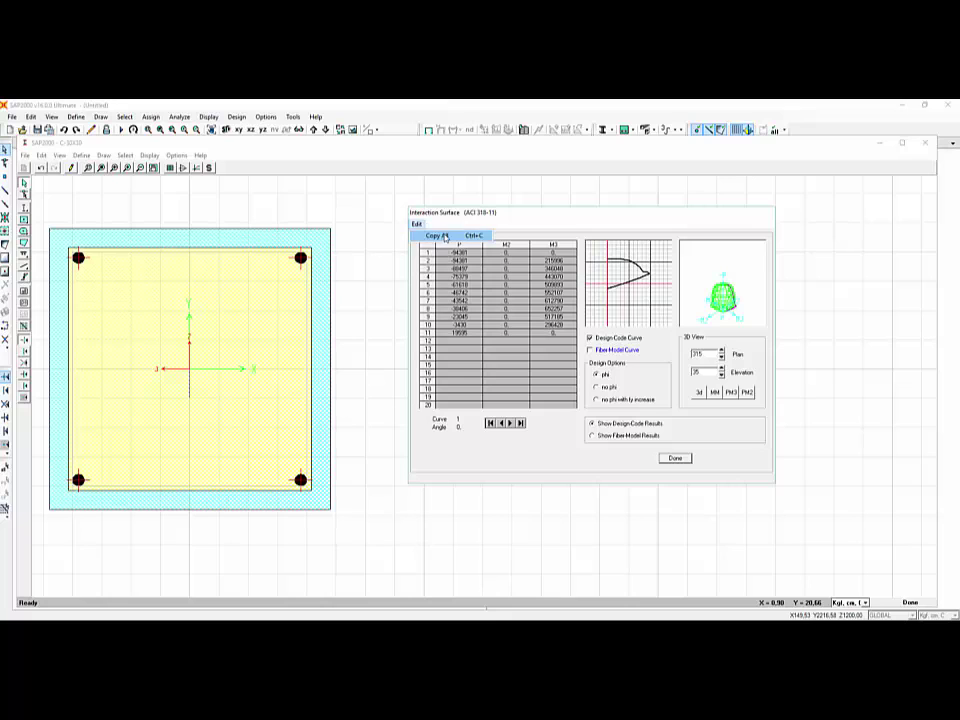
pyautogui.click(437, 235)
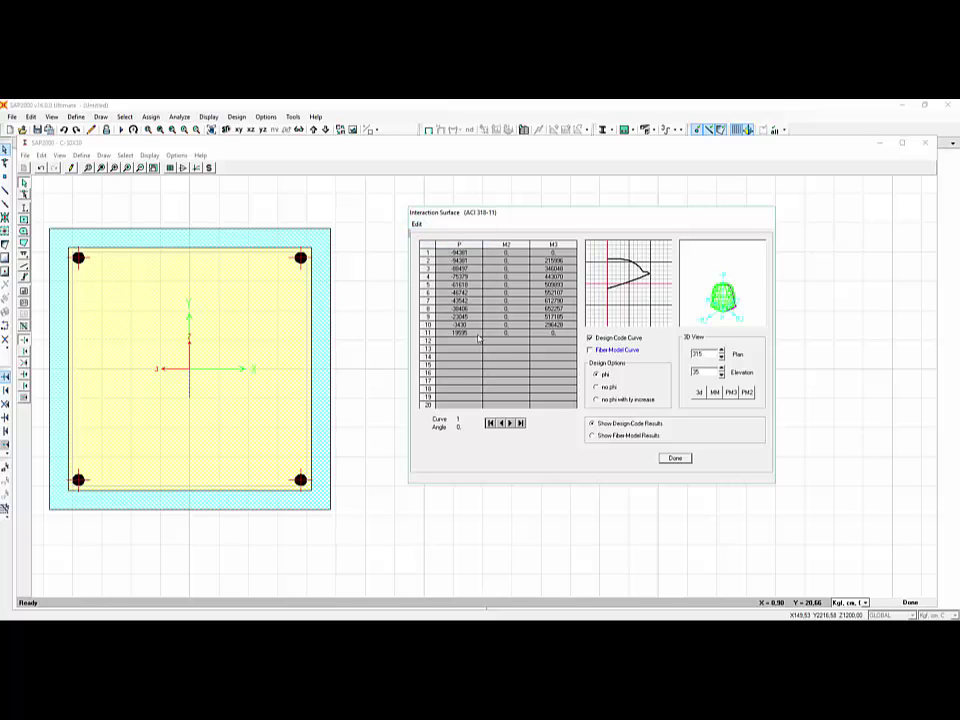
# Switch to Excel, add a new sheet, paste the interaction data at cell D7 and review it through curve 24.
pyautogui.hotkey('alt', 'Tab')
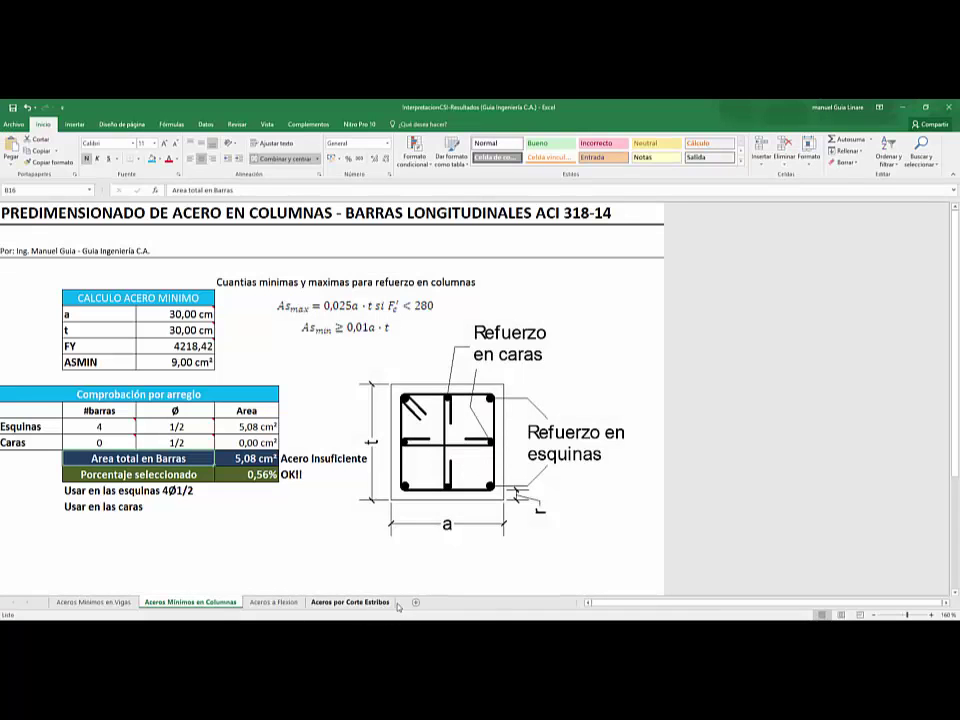
pyautogui.click(415, 602)
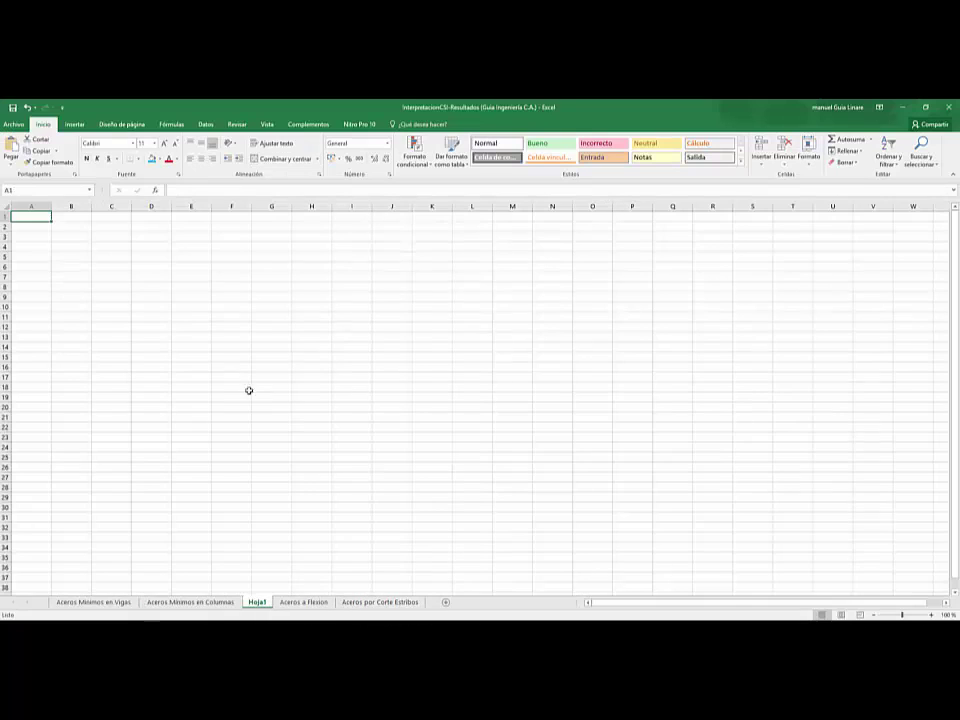
pyautogui.click(157, 275)
pyautogui.hotkey('ctrl', 'v')
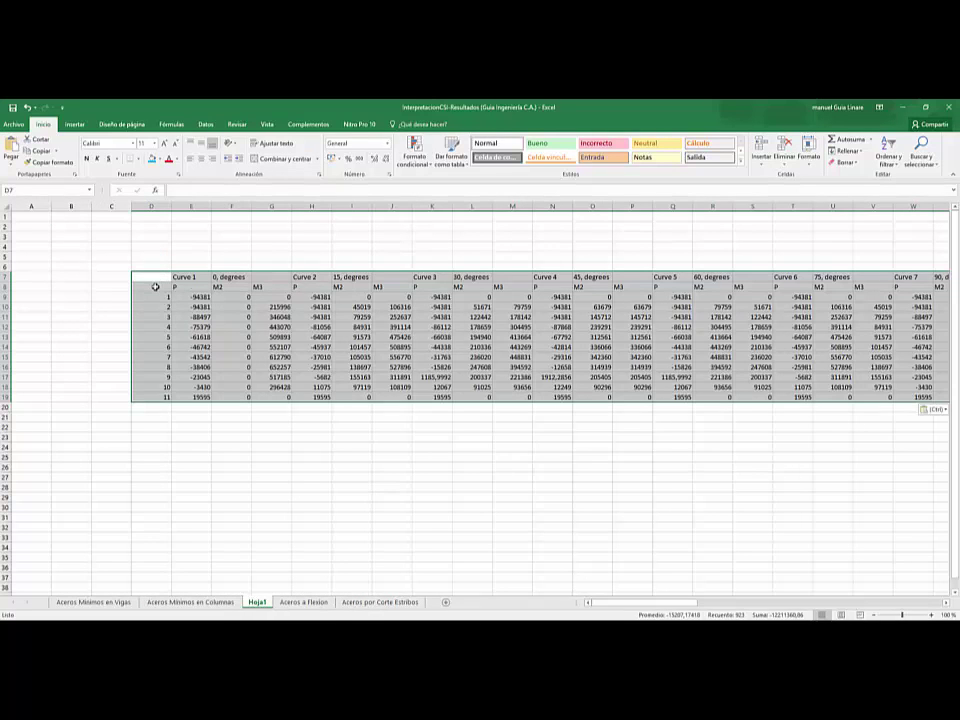
pyautogui.hscroll(5, 160, 285)
pyautogui.hscroll(12, 160, 287)
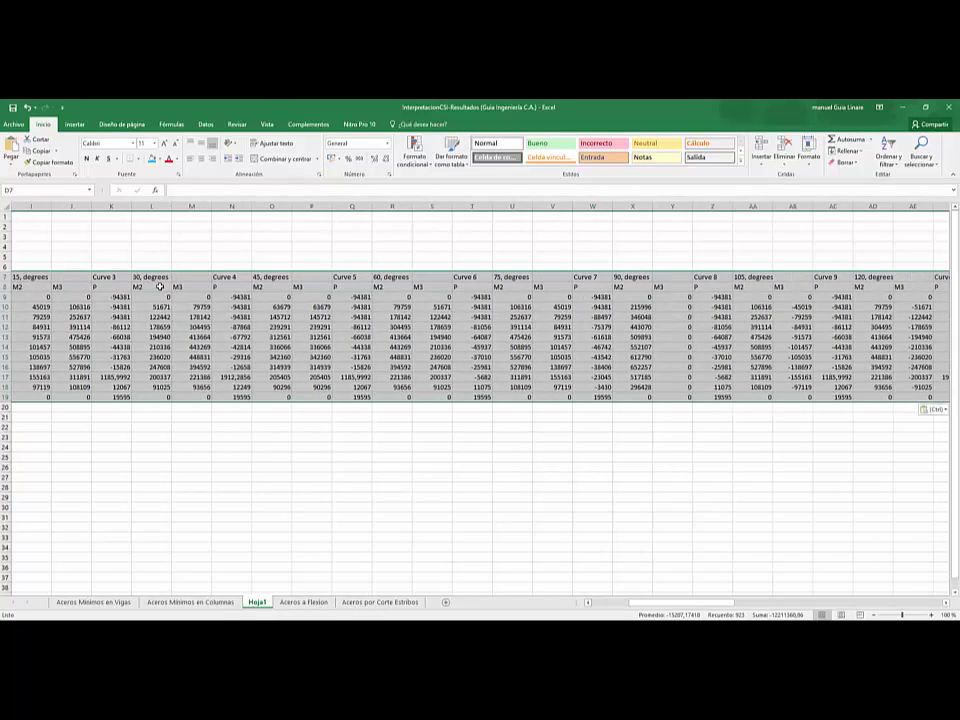
pyautogui.hscroll(15, 160, 287)
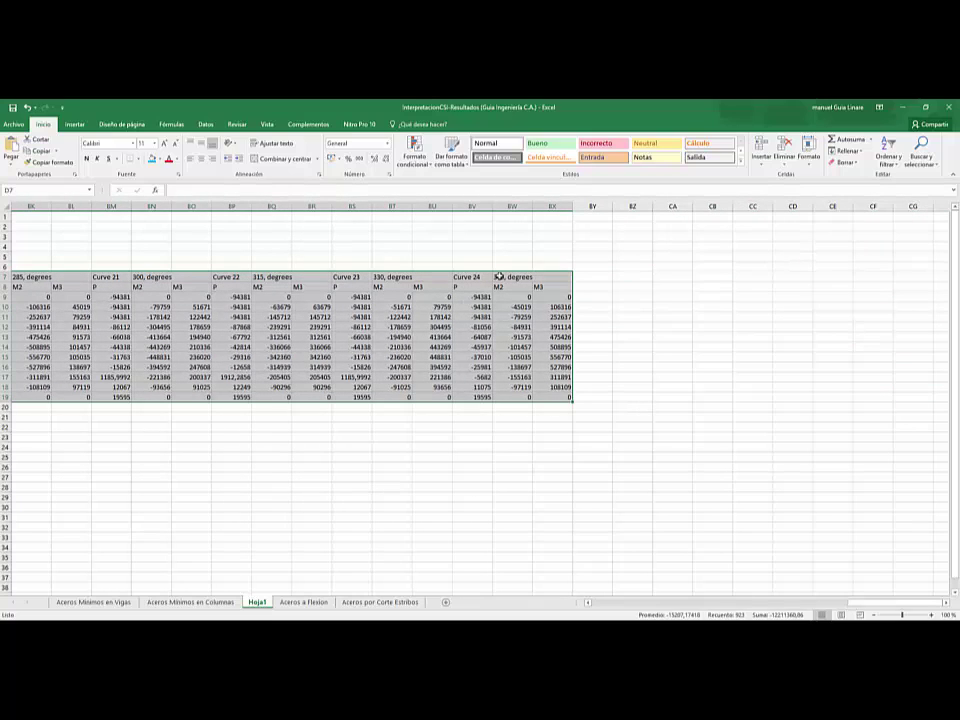
pyautogui.hscroll(-10, 500, 280)
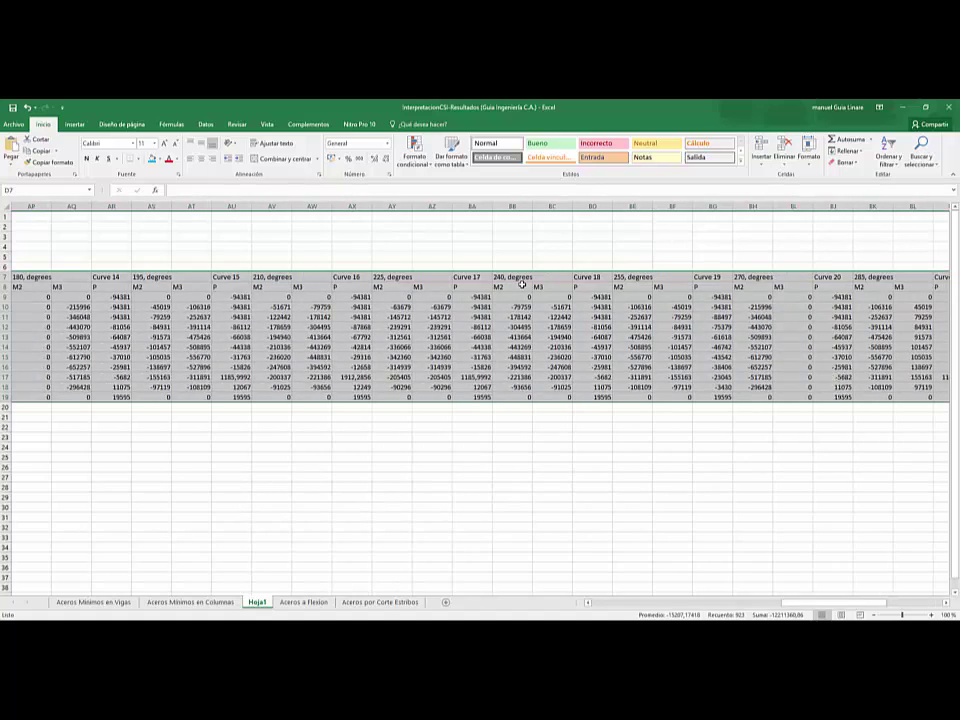
pyautogui.hscroll(-20, 521, 284)
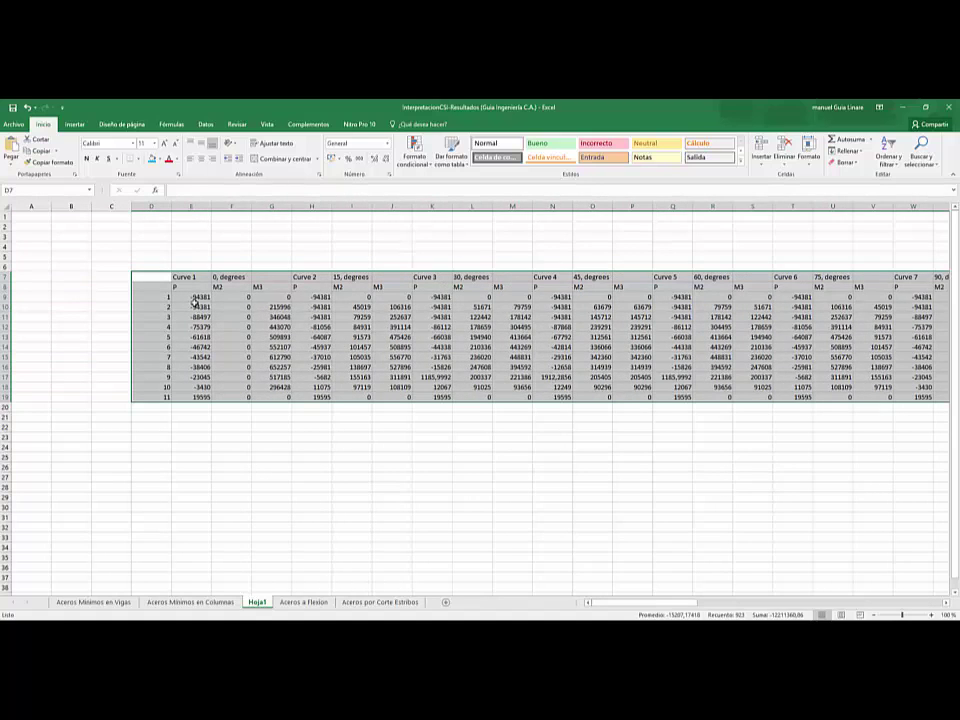
# Calculate the maximum axial load P of curve 1 in cell E22 with MAX over E9:E19.
pyautogui.click(194, 298)
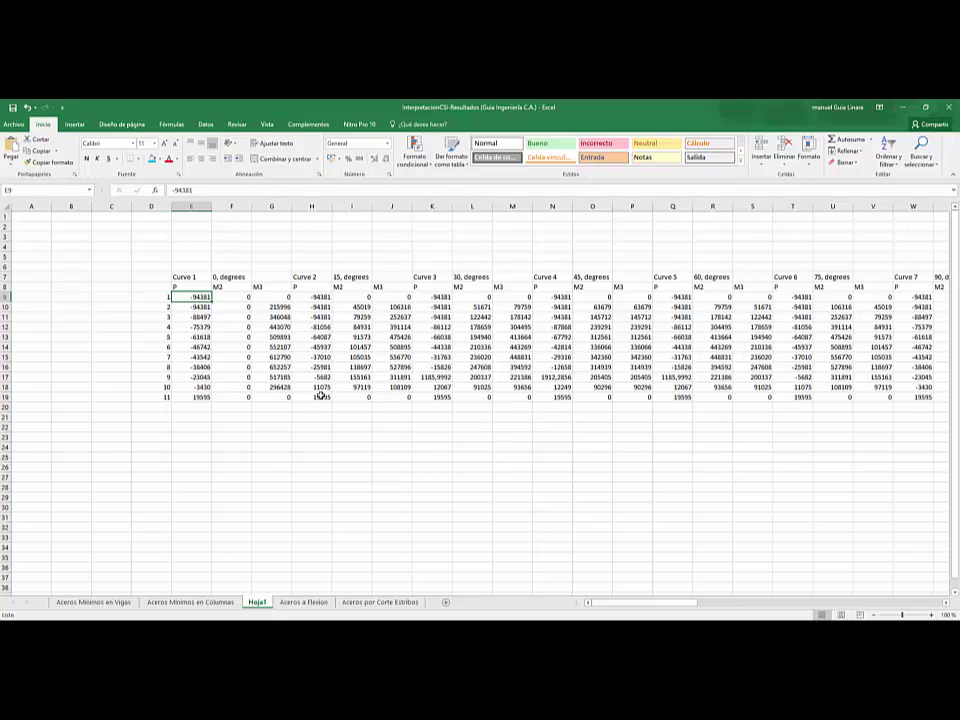
pyautogui.click(197, 426)
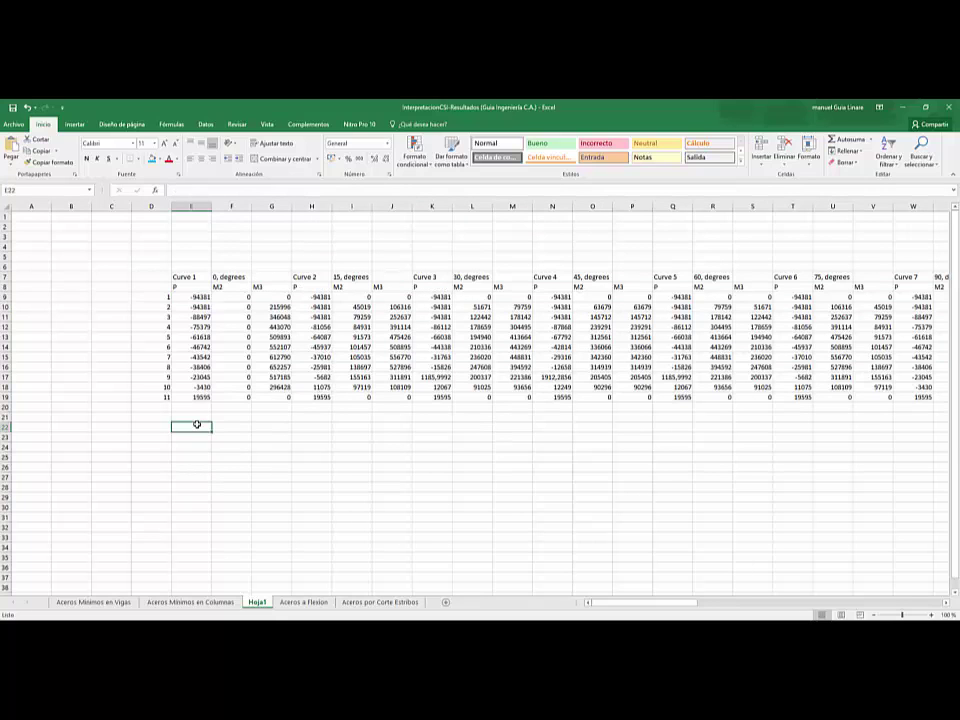
pyautogui.write('=')
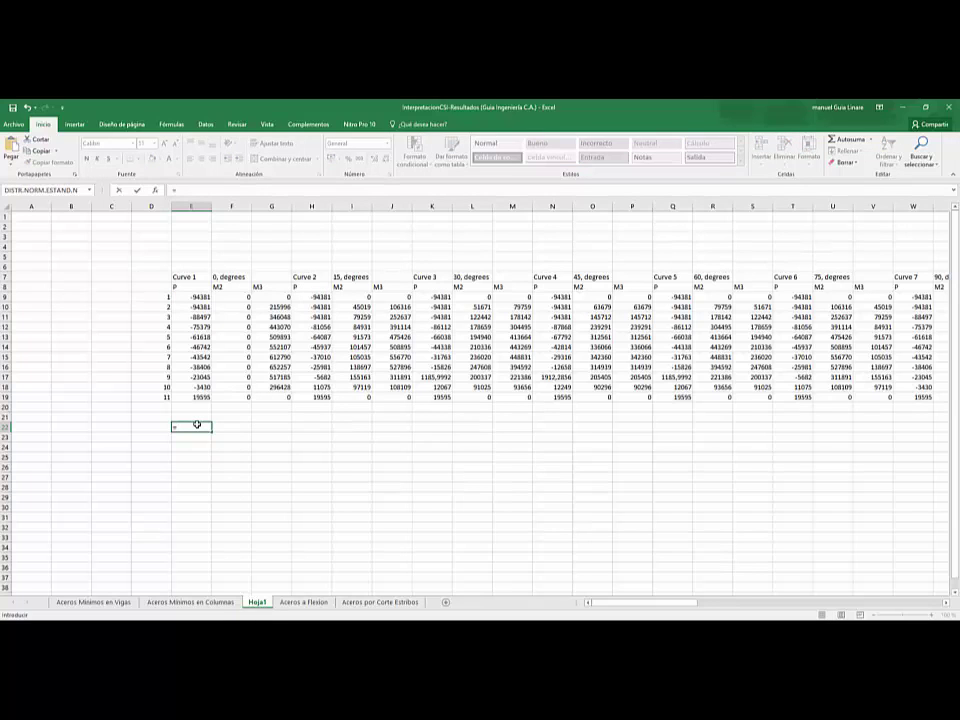
pyautogui.write('MAX')
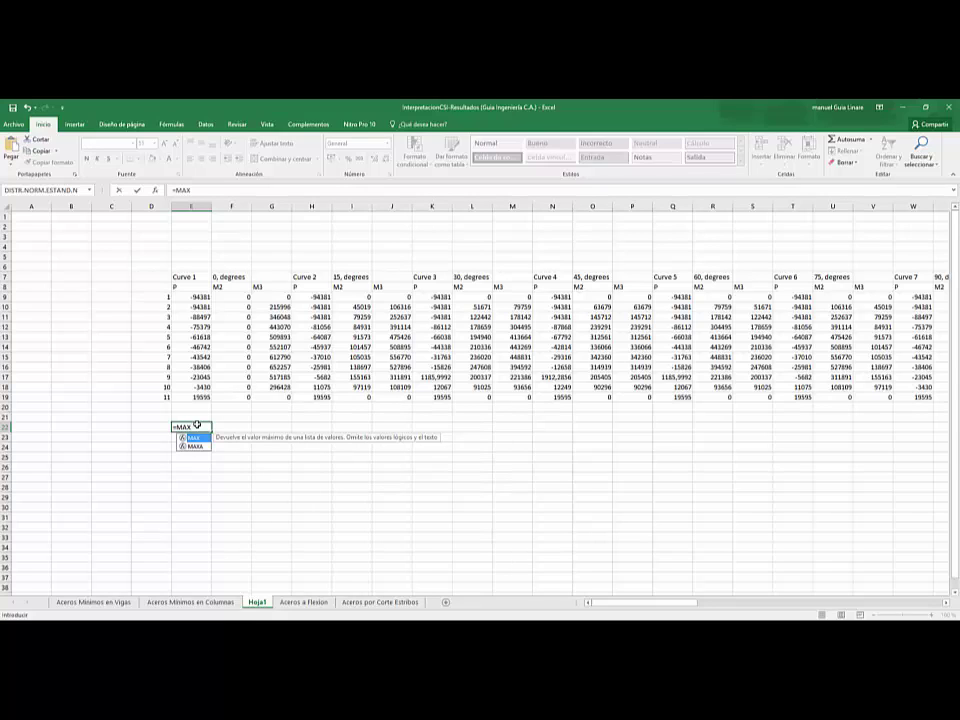
pyautogui.write('(')
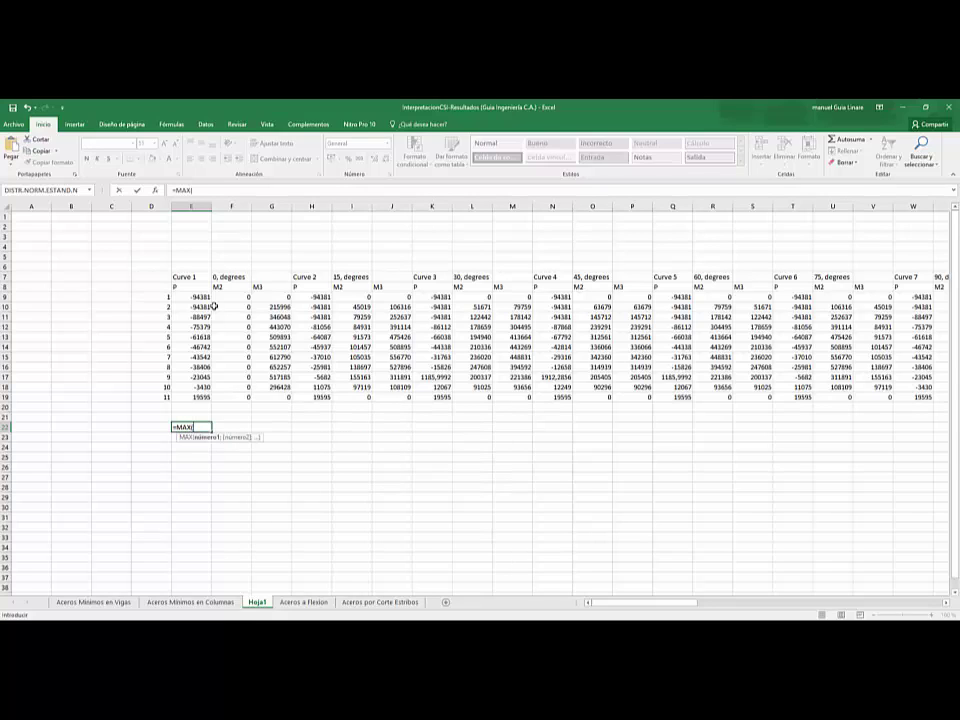
pyautogui.moveTo(200, 297); pyautogui.dragTo(204, 396)
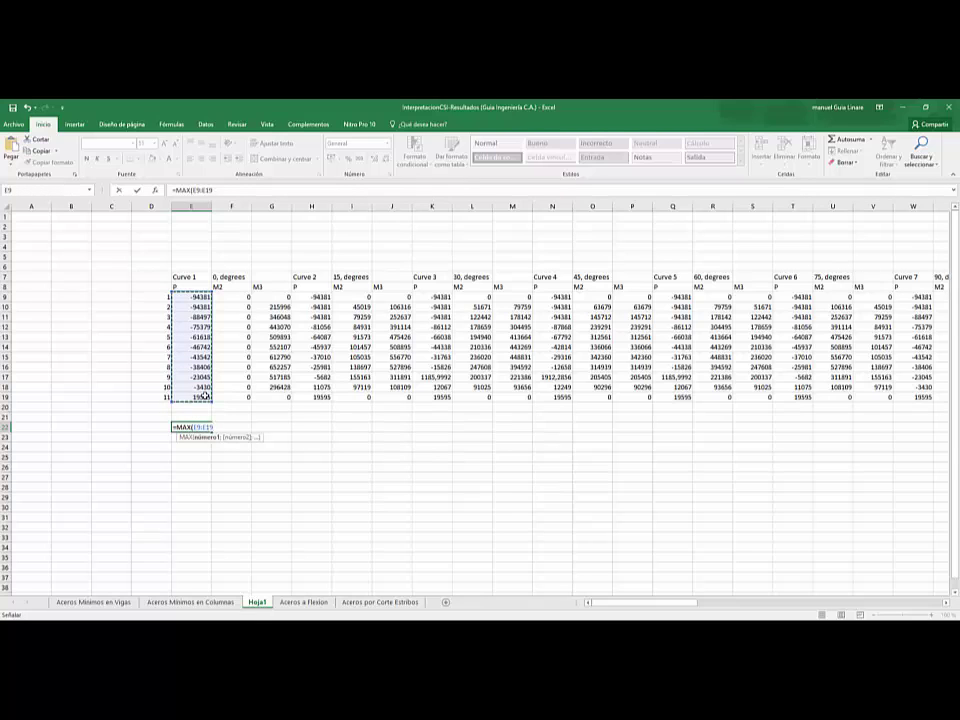
pyautogui.press('Return')
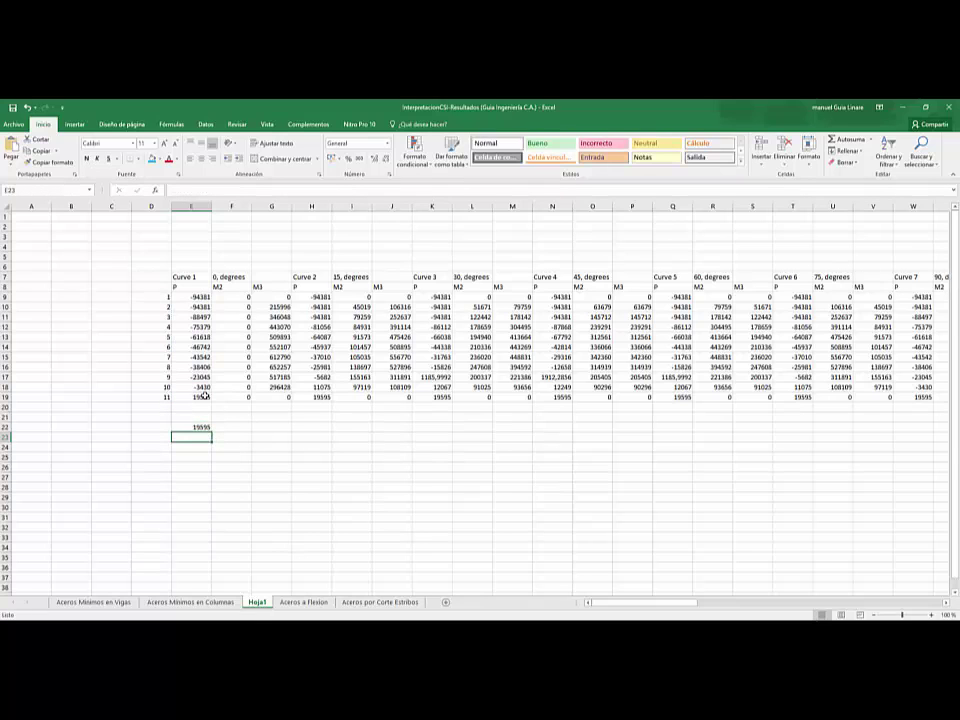
# Calculate the minimum axial load P of curve 1 in cell E23 with =MIN(E9:E19).
pyautogui.write('=MIN')
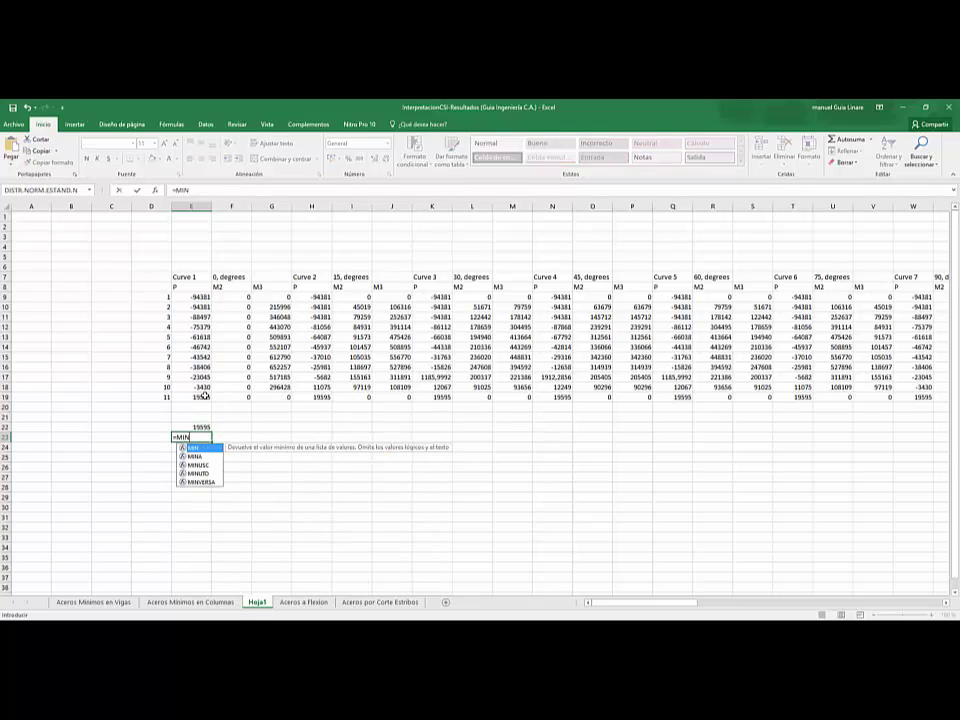
pyautogui.write('(')
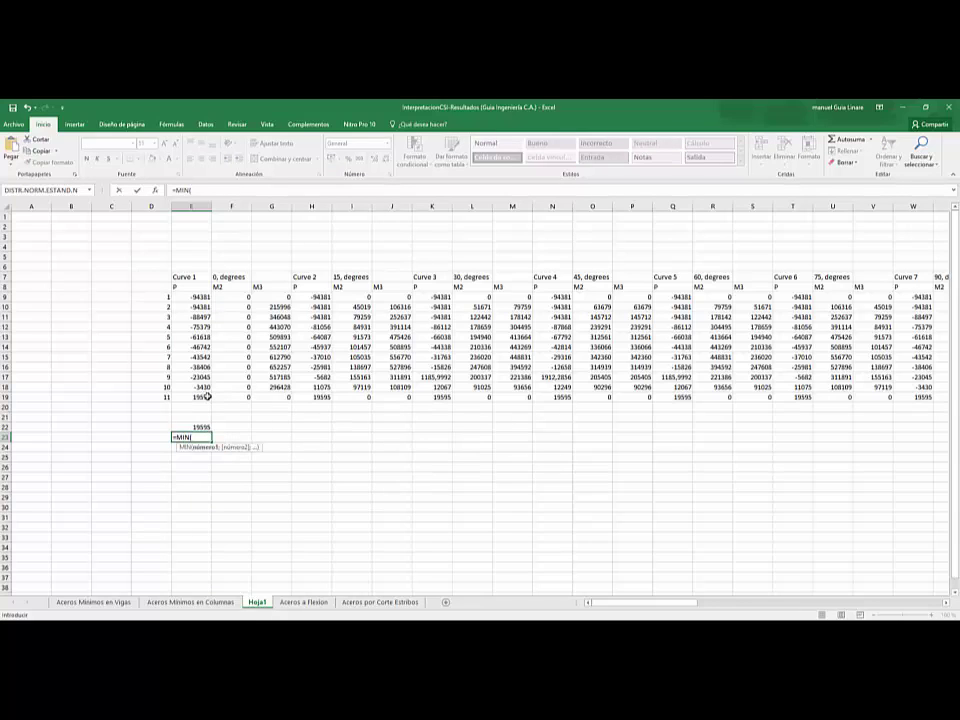
pyautogui.moveTo(200, 297); pyautogui.dragTo(203, 397)
pyautogui.press('Return')
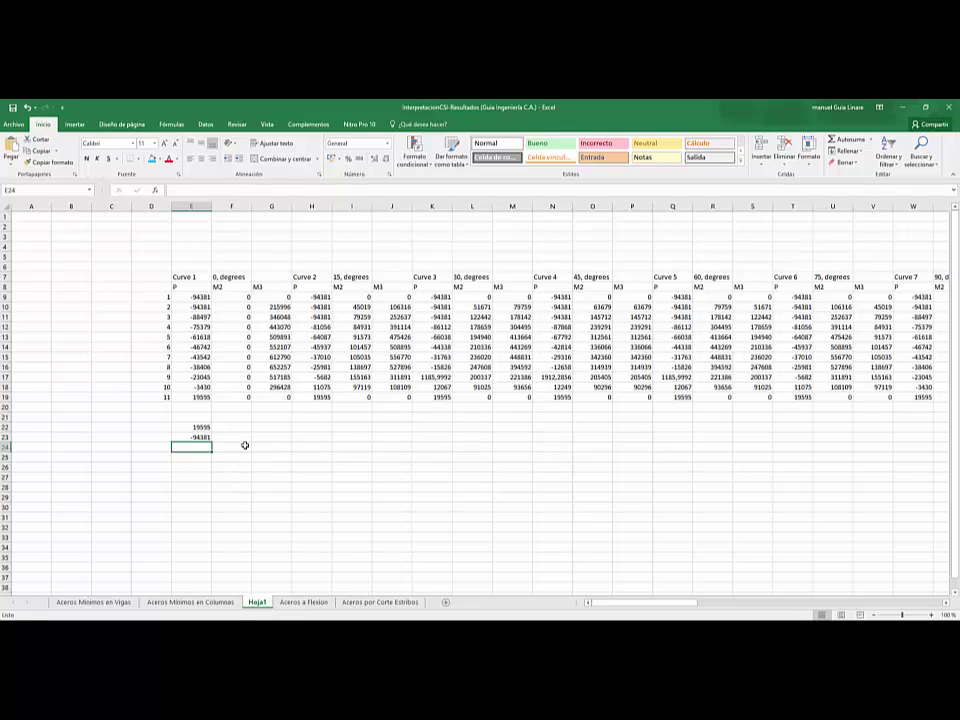
pyautogui.click(202, 437)
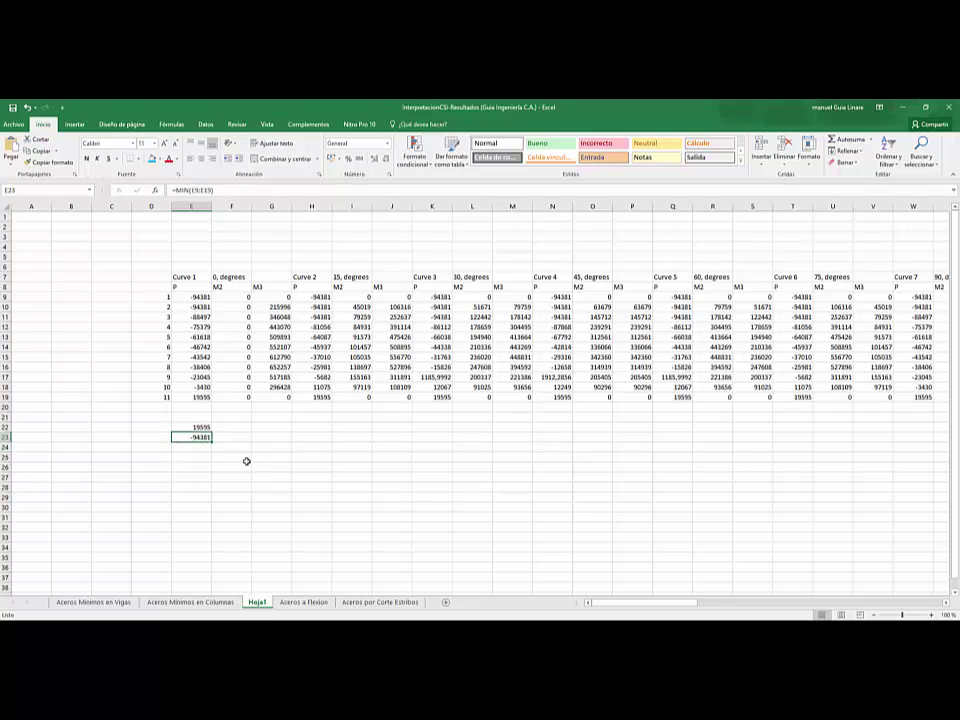
# Consult NV 1753-2006 and the column chapter of ACI 318S-14 in Nitro Pro, and return to the C-30X30 section window in SAP2000.
pyautogui.hotkey('alt', 'Tab')
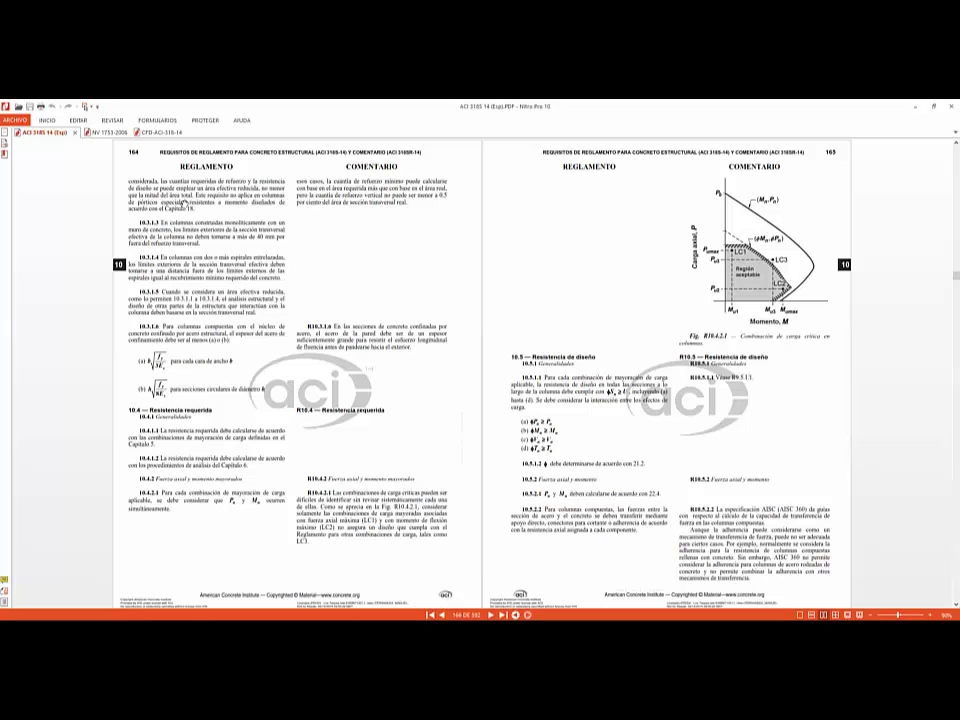
pyautogui.click(105, 132)
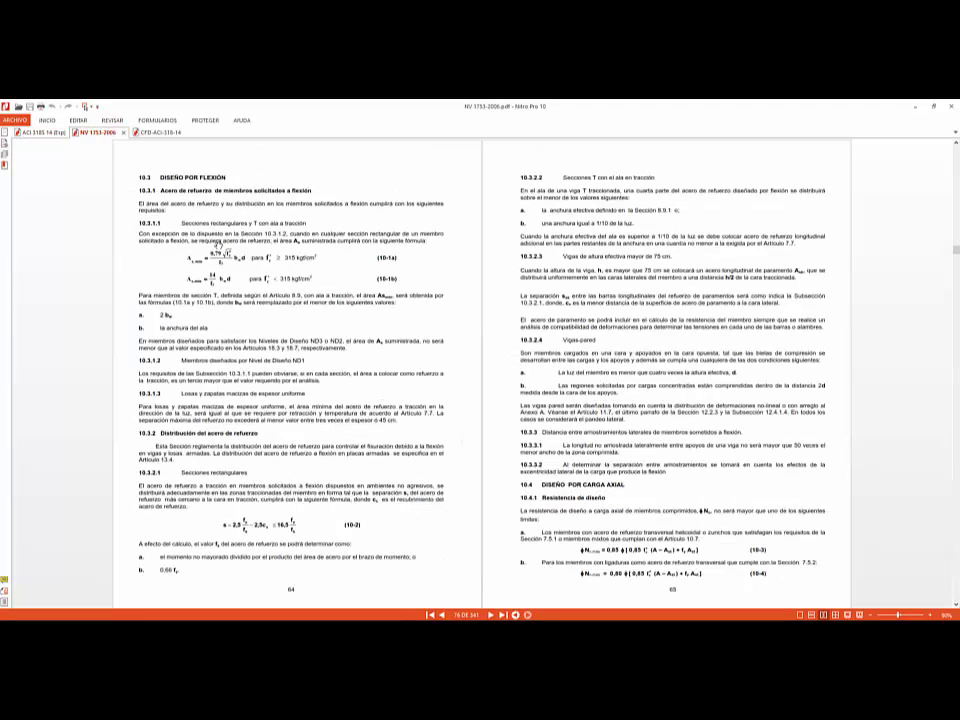
pyautogui.click(68, 134)
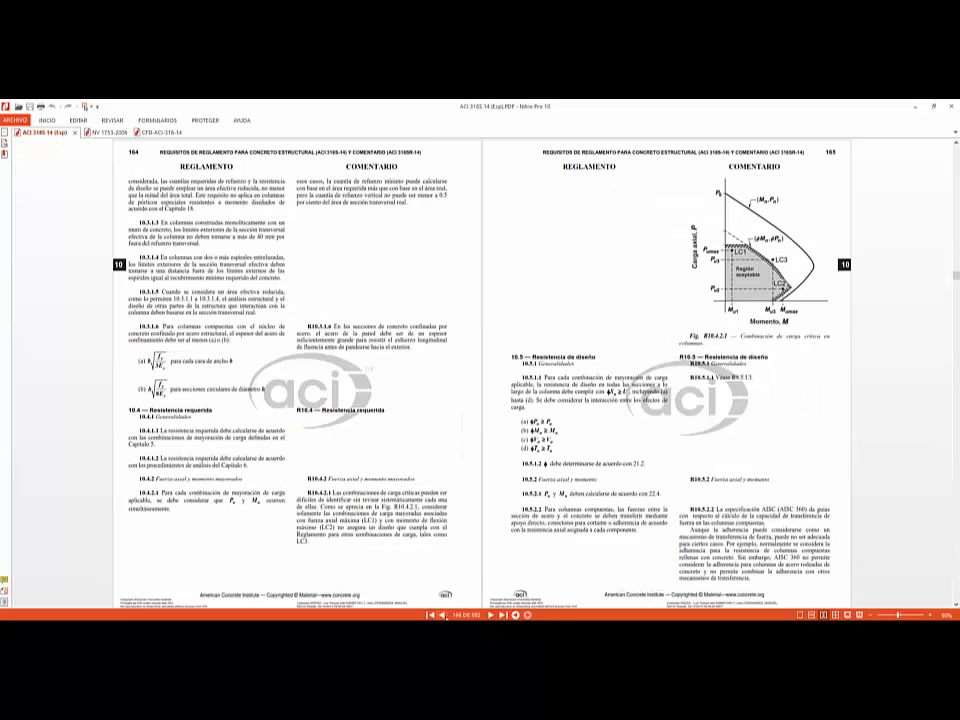
pyautogui.click(443, 613)
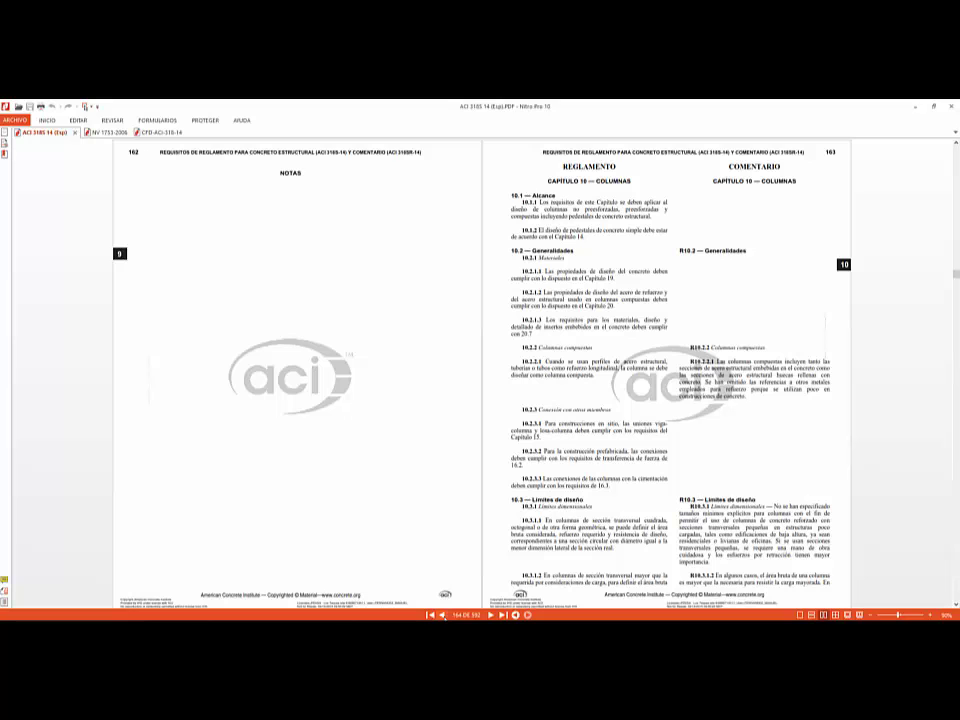
pyautogui.click(914, 105)
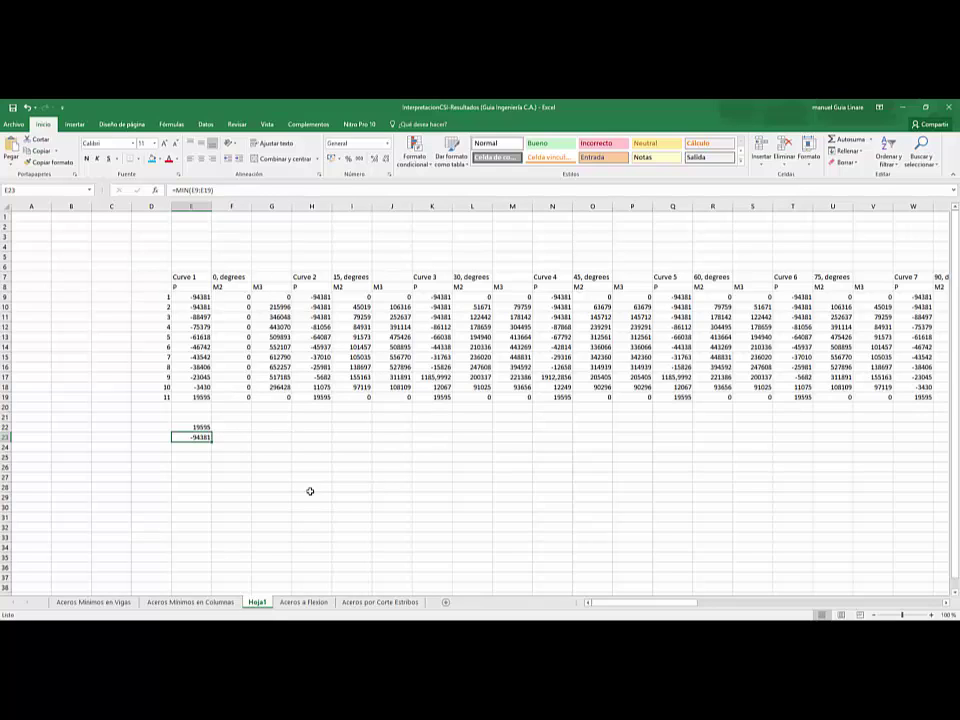
pyautogui.click(279, 628)
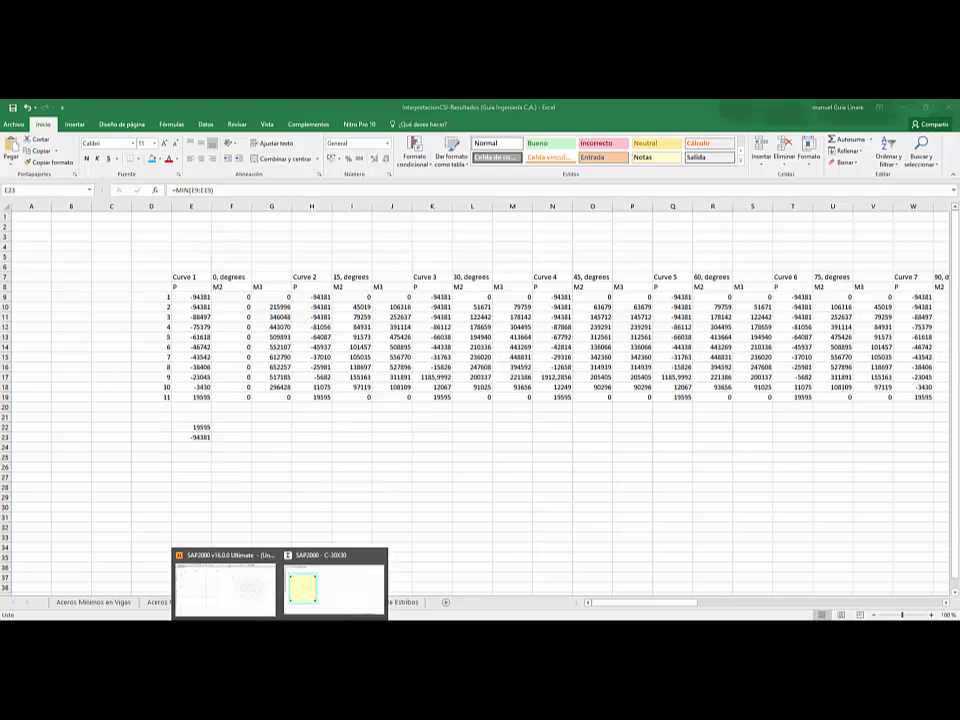
pyautogui.click(305, 570)
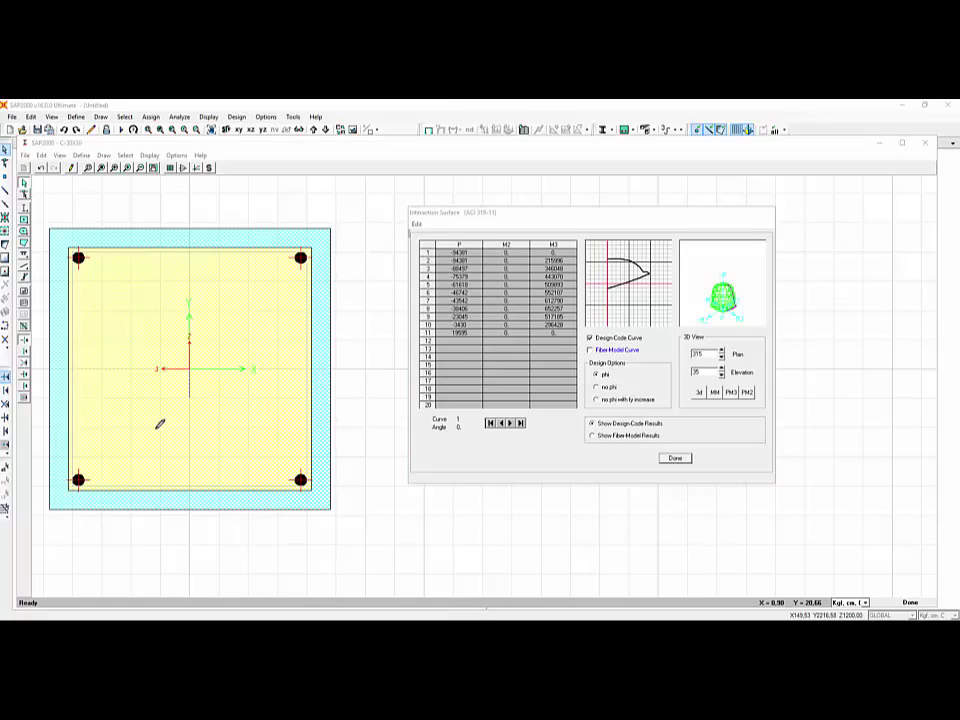
pyautogui.moveTo(167, 430); pyautogui.dragTo(113, 398)
pyautogui.moveTo(110, 331); pyautogui.dragTo(150, 272)
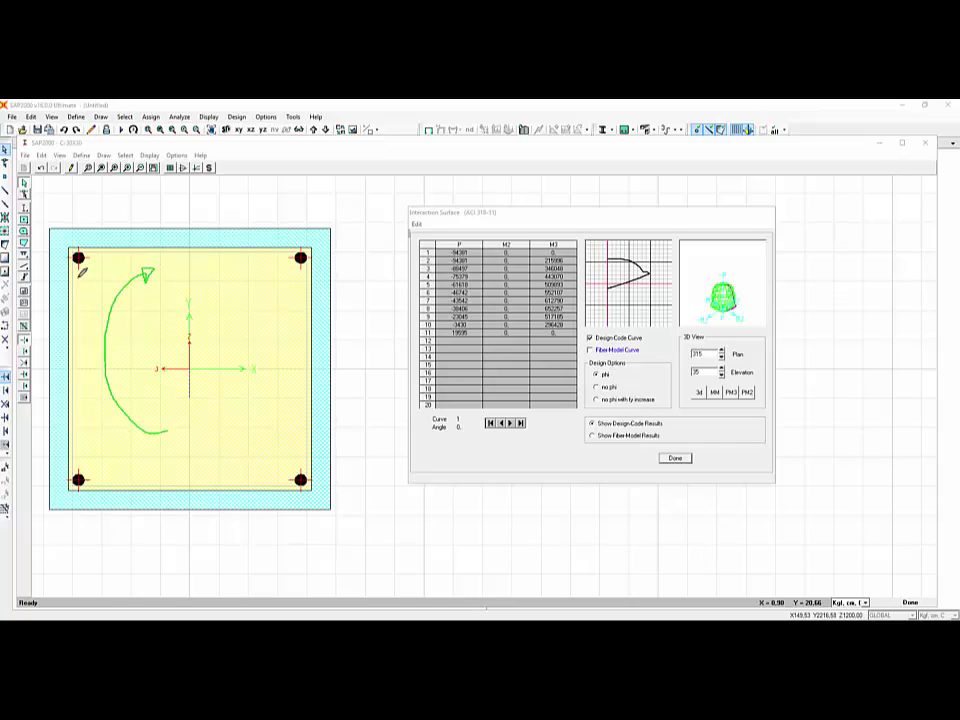
# Label the curved arrow drawn on the column section as M3 with the pen, leave drawing mode and switch to Excel.
pyautogui.moveTo(94, 272)
pyautogui.mouseDown()
pyautogui.moveTo(108, 270)
pyautogui.moveTo(110, 294)
pyautogui.mouseUp()
pyautogui.rightClick(222, 473)
pyautogui.click(269, 494)
pyautogui.click(352, 585)
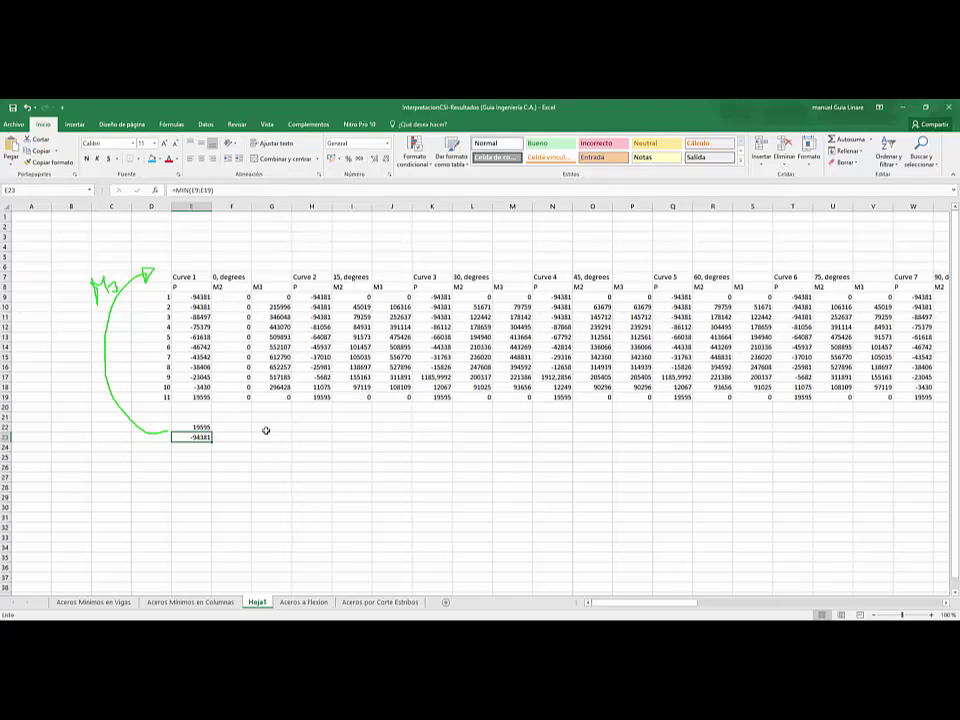
# Copy the maximum and minimum formulas from E22:E23 to G22:G23 for curve 1's M3, and check the range used in G22.
pyautogui.click(182, 428)
pyautogui.moveTo(182, 428); pyautogui.dragTo(186, 436)
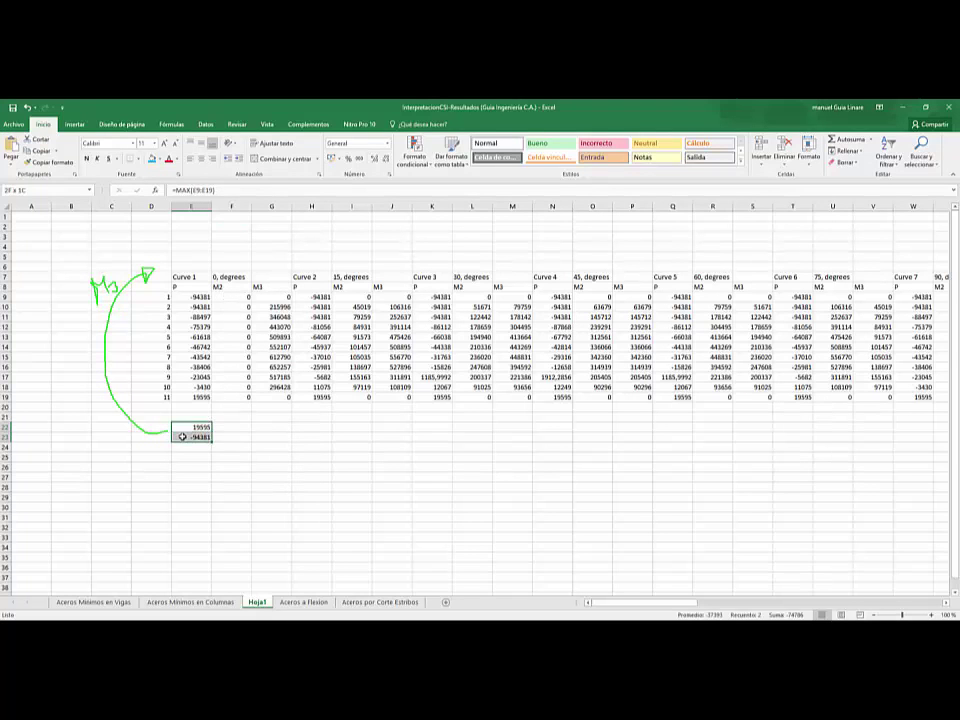
pyautogui.hotkey('ctrl', 'c')
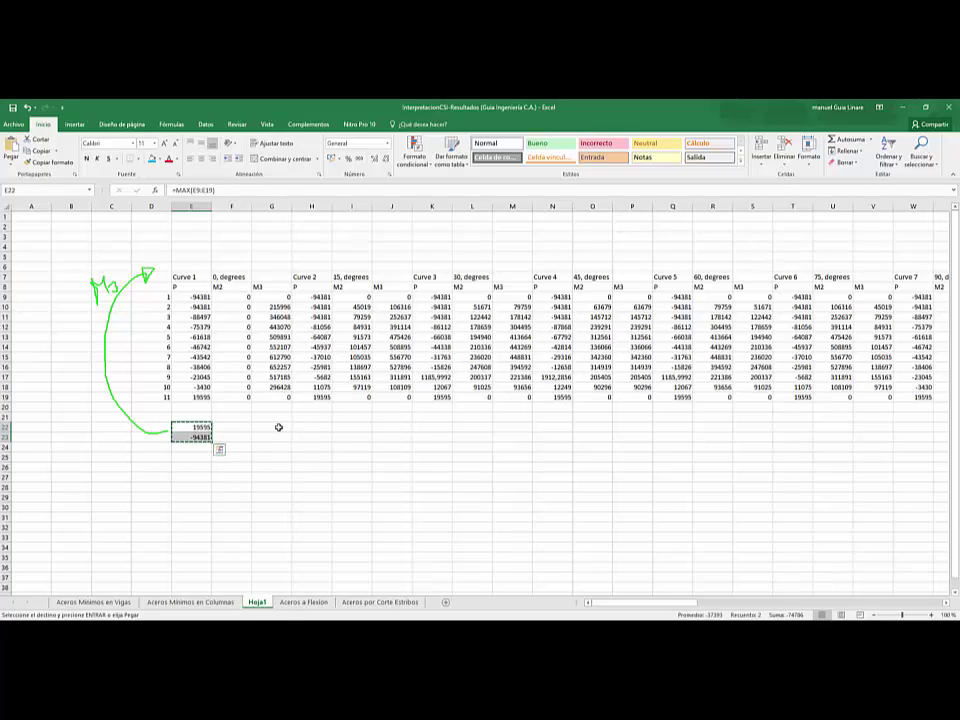
pyautogui.click(278, 427)
pyautogui.hotkey('ctrl', 'v')
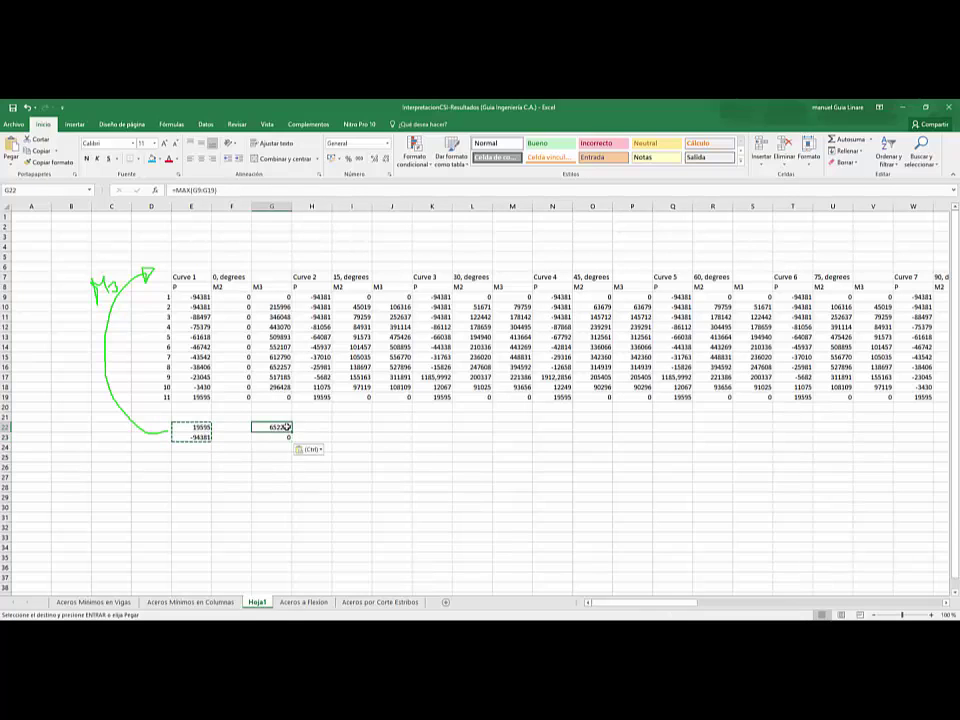
pyautogui.doubleClick(279, 428)
pyautogui.press('Escape')
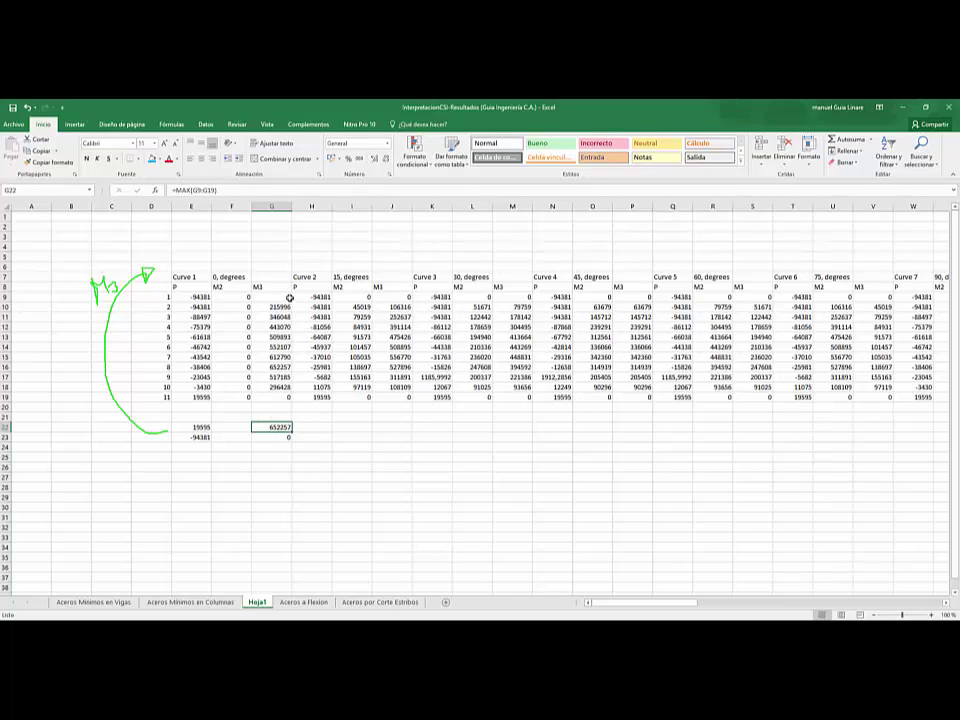
# Delete columns H to V, which hold the data of curves 2 to 6.
pyautogui.moveTo(322, 204); pyautogui.dragTo(790, 297)
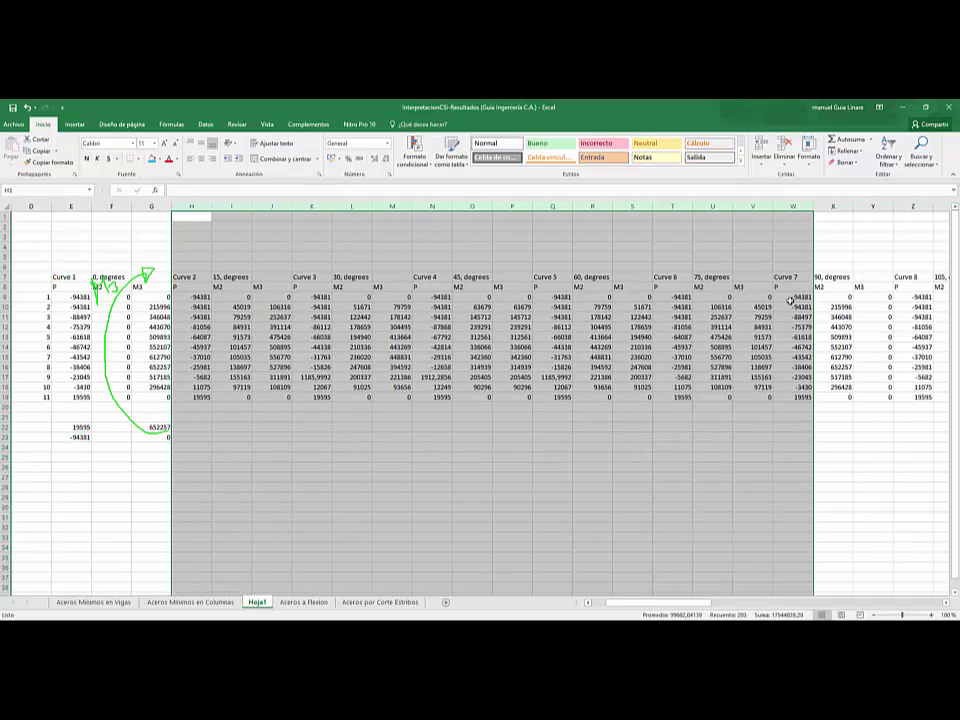
pyautogui.hscroll(3, 789, 302)
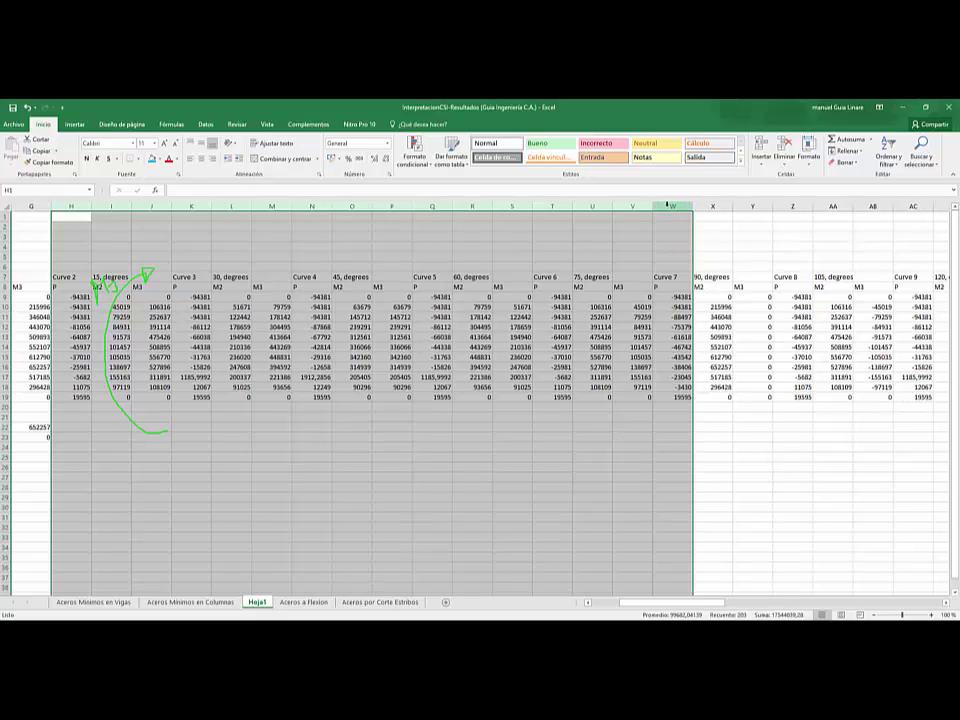
pyautogui.moveTo(632, 205); pyautogui.dragTo(276, 216)
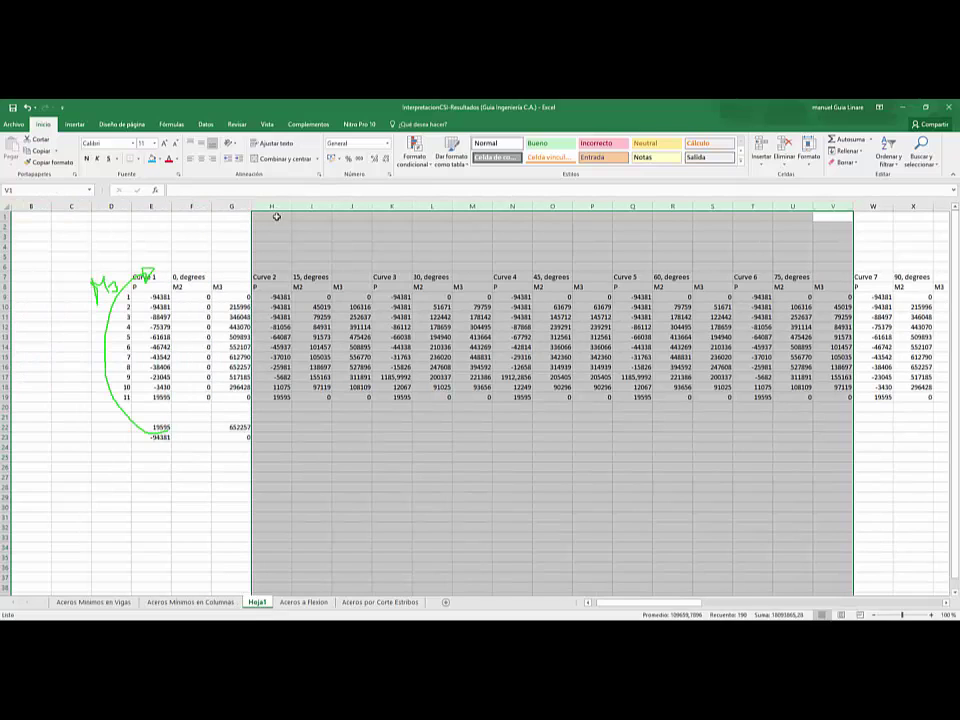
pyautogui.rightClick(276, 216)
pyautogui.click(308, 307)
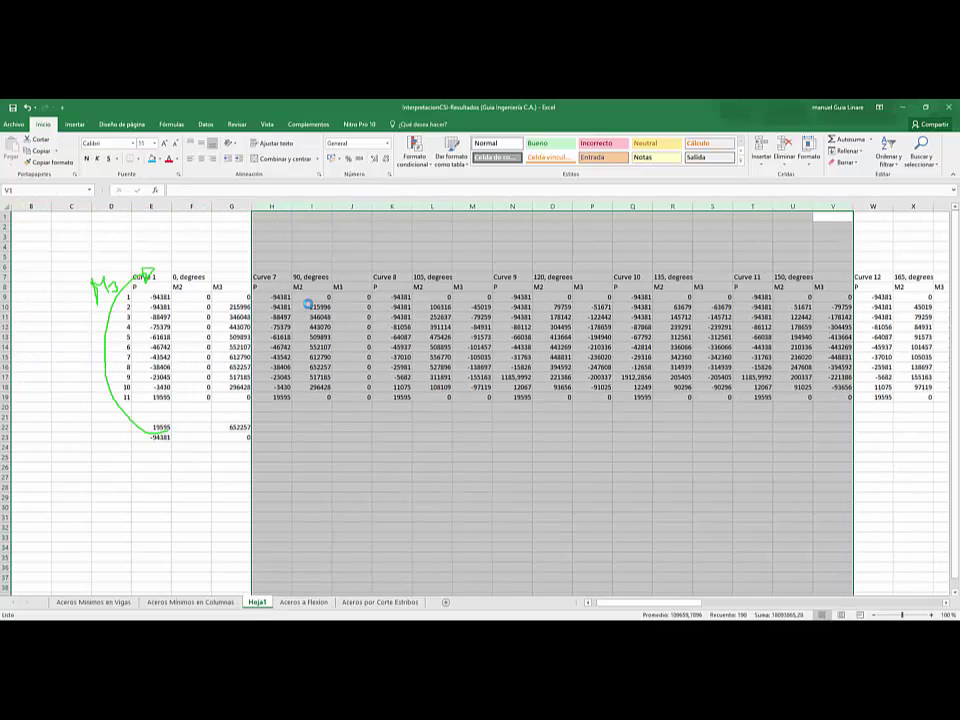
pyautogui.click(352, 327)
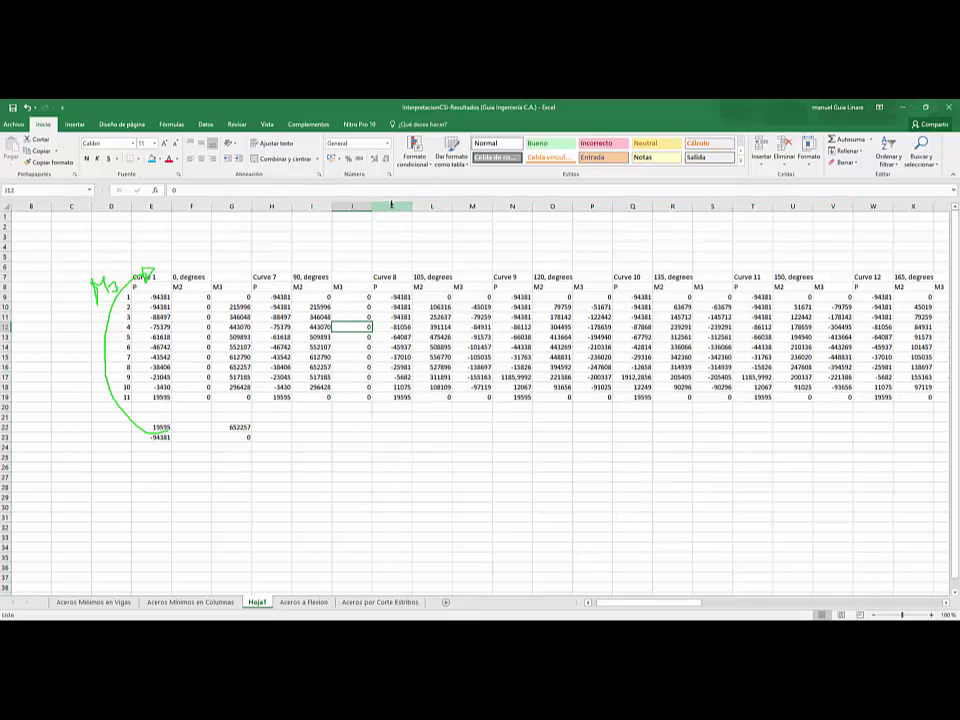
# Delete all data columns from K onward, covering curves 8 to 24.
pyautogui.click(389, 213)
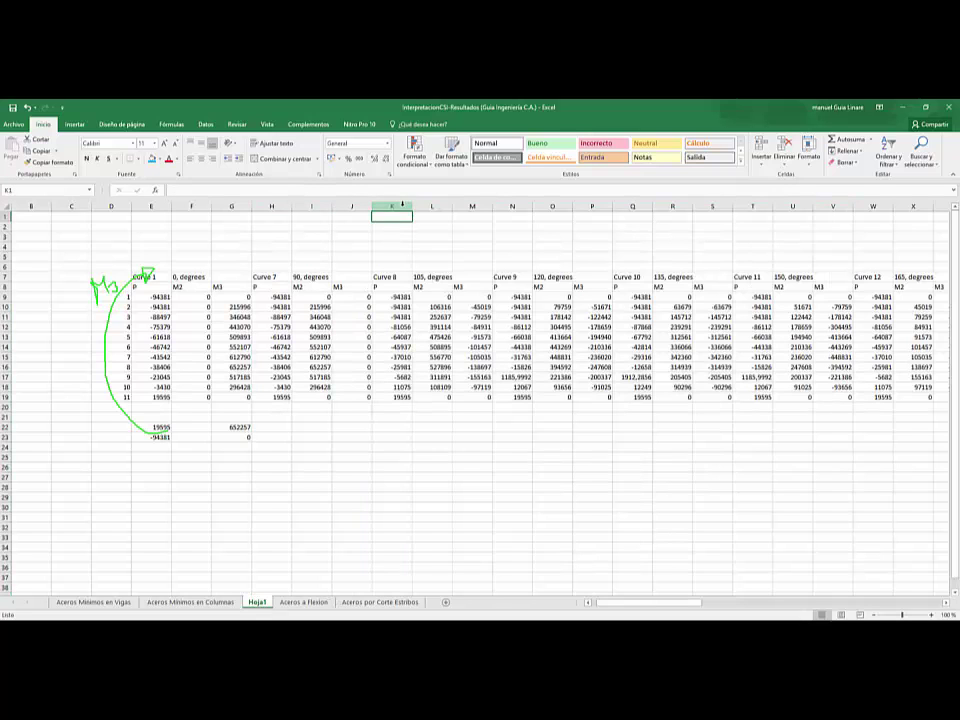
pyautogui.moveTo(388, 207); pyautogui.dragTo(955, 207)
pyautogui.rightClick(576, 341)
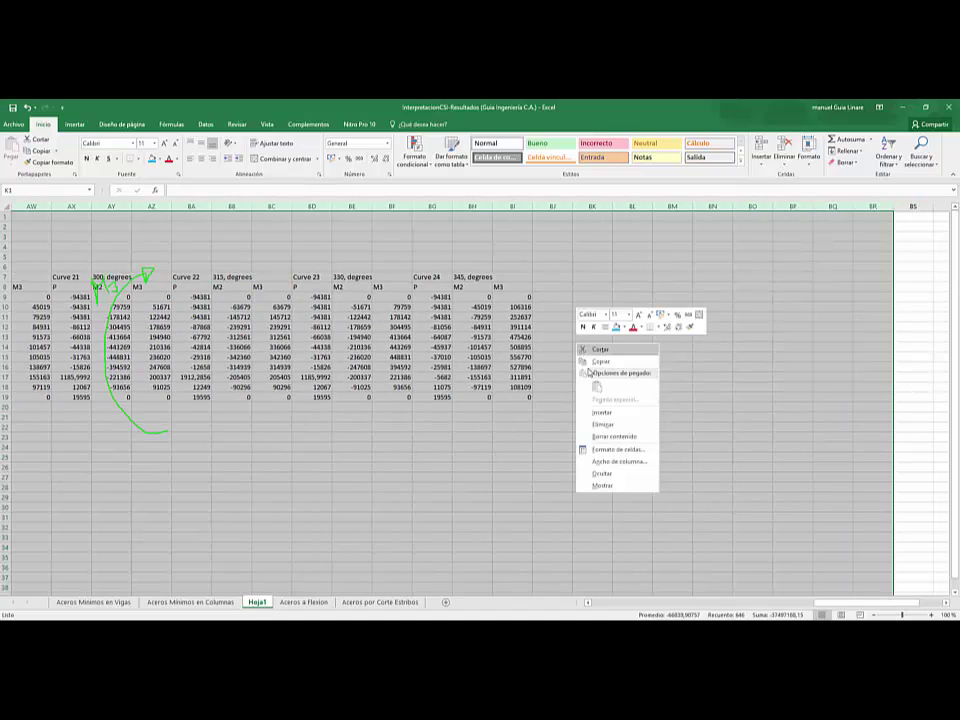
pyautogui.click(603, 424)
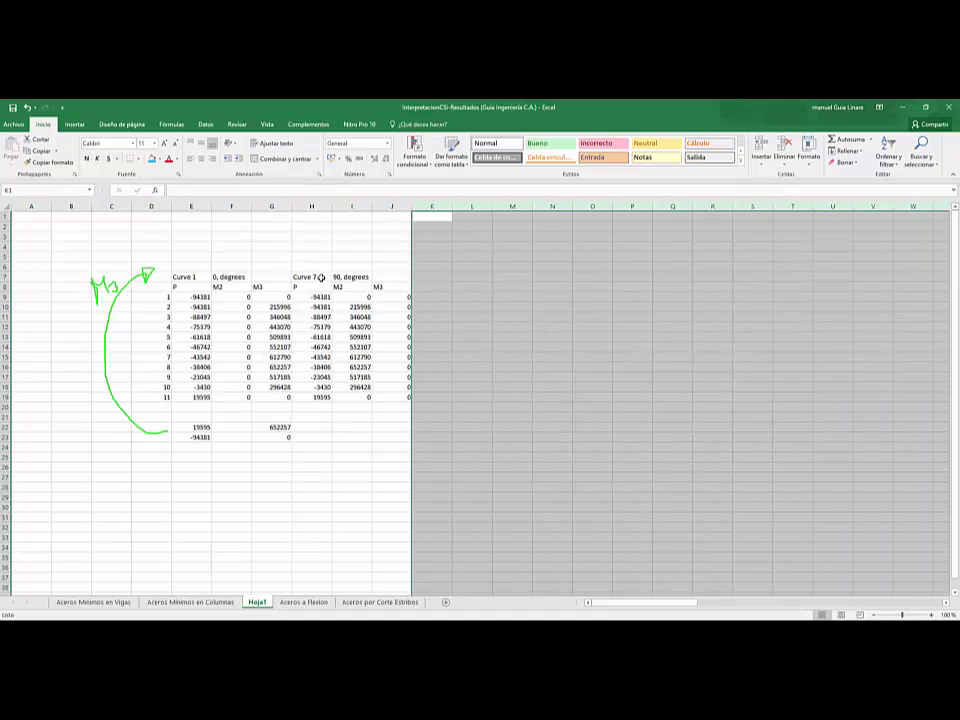
# Copy the maximum and minimum formulas from G22:G23 to I22:I23 for the M2 values of curve 7.
pyautogui.click(395, 297)
pyautogui.moveTo(364, 297); pyautogui.dragTo(360, 397)
pyautogui.moveTo(258, 427); pyautogui.dragTo(258, 437)
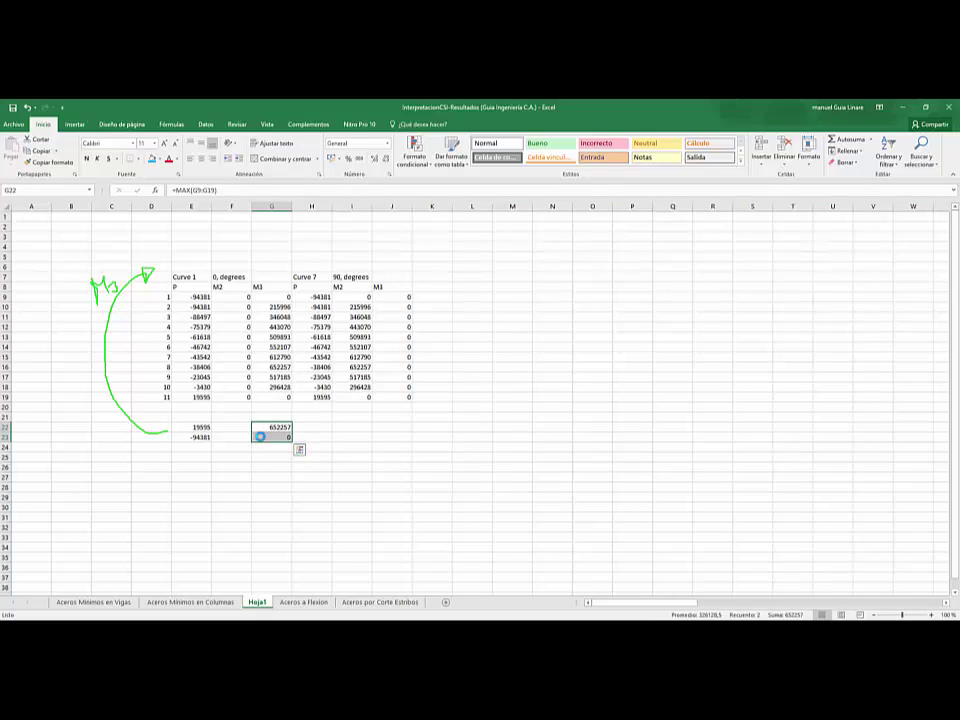
pyautogui.hotkey('ctrl', 'c')
pyautogui.click(358, 425)
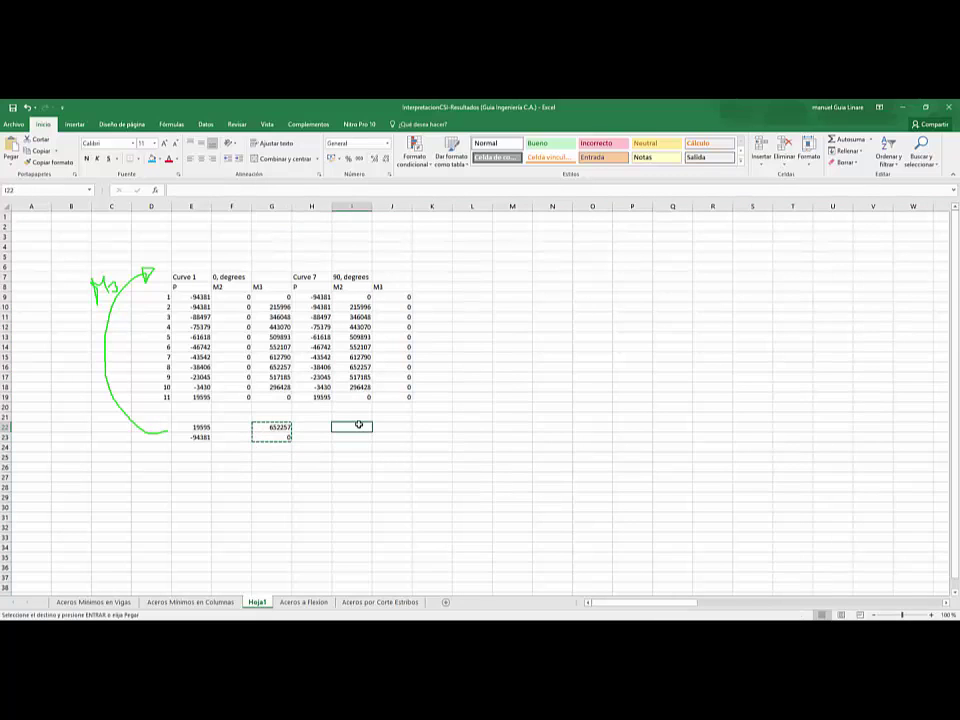
pyautogui.hotkey('ctrl', 'v')
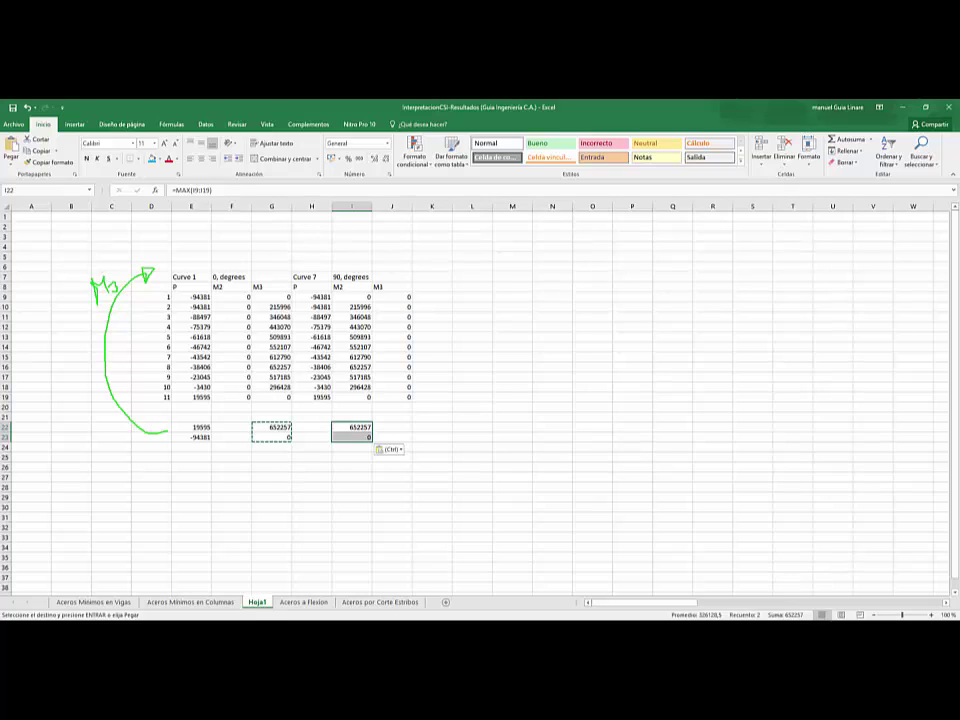
# Circle the axial limit in E23 with the pen, note it as 94.38, tick the moment in I22, and erase all drawings.
pyautogui.hotkey('alt', 'Tab')
pyautogui.hotkey('alt', 'Tab')
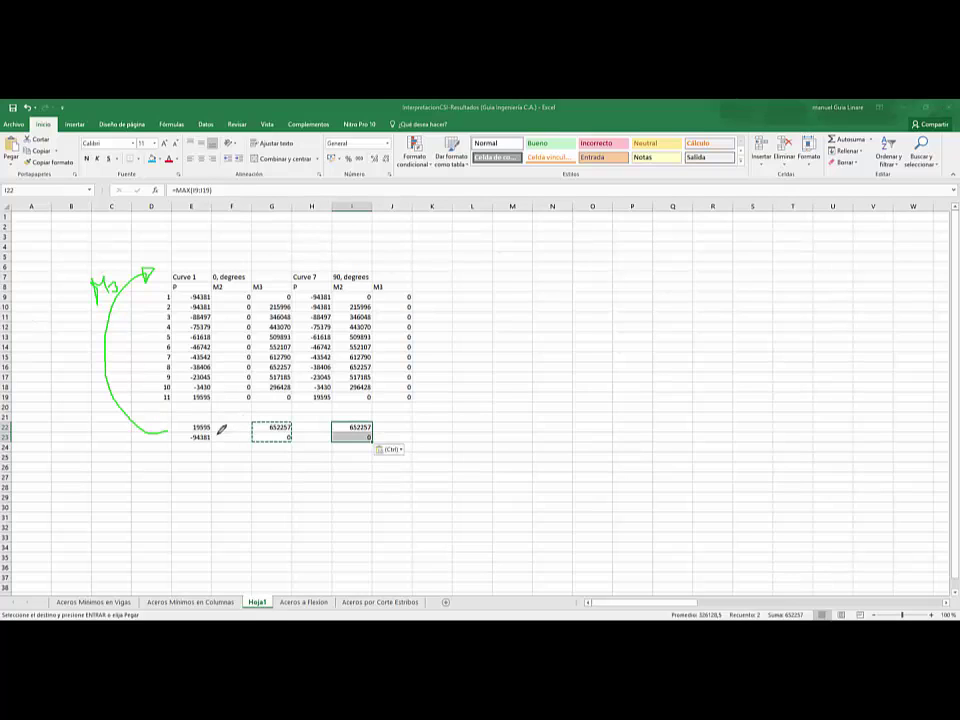
pyautogui.moveTo(221, 427)
pyautogui.mouseDown()
pyautogui.moveTo(189, 434)
pyautogui.moveTo(201, 452)
pyautogui.moveTo(211, 437)
pyautogui.moveTo(200, 451)
pyautogui.moveTo(205, 470)
pyautogui.moveTo(217, 465)
pyautogui.moveTo(217, 480)
pyautogui.moveTo(224, 462)
pyautogui.moveTo(249, 484)
pyautogui.mouseUp()
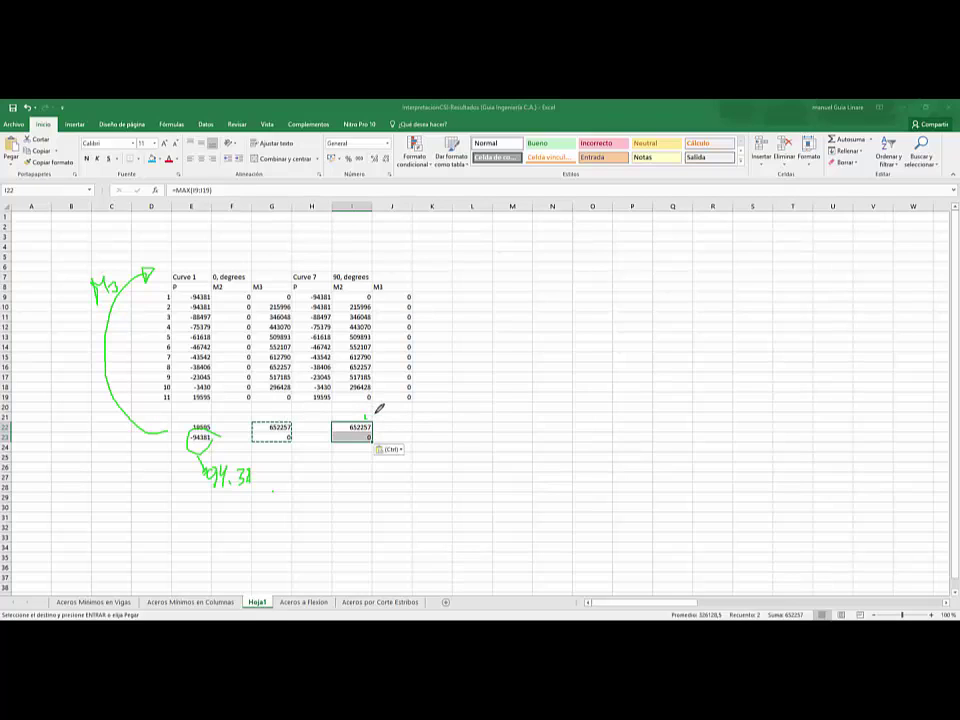
pyautogui.moveTo(367, 419); pyautogui.dragTo(374, 411)
pyautogui.rightClick(510, 398)
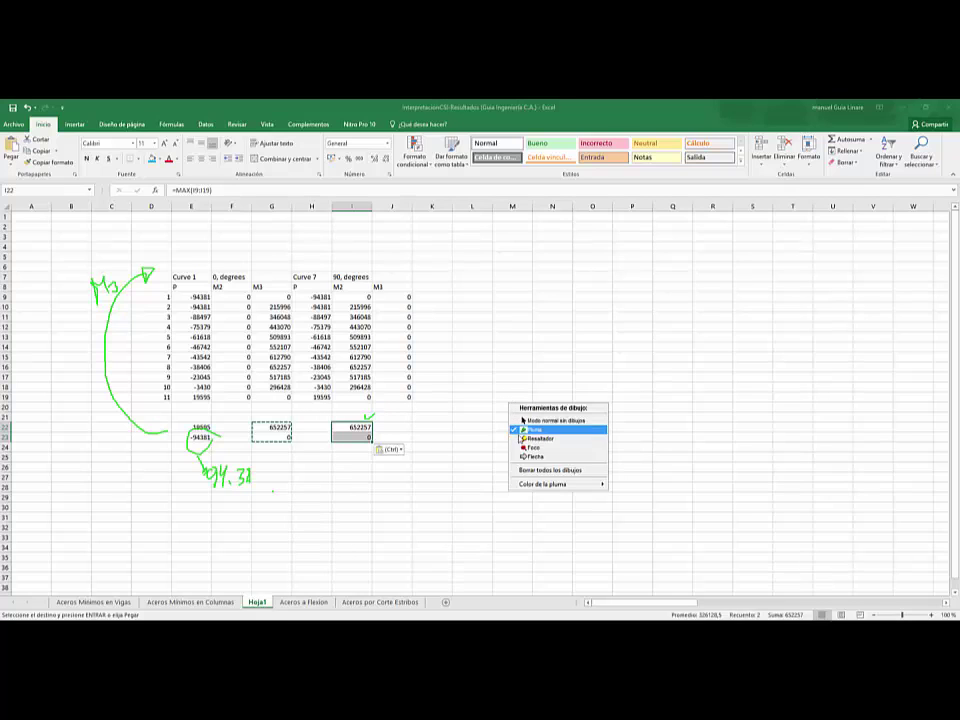
pyautogui.click(524, 476)
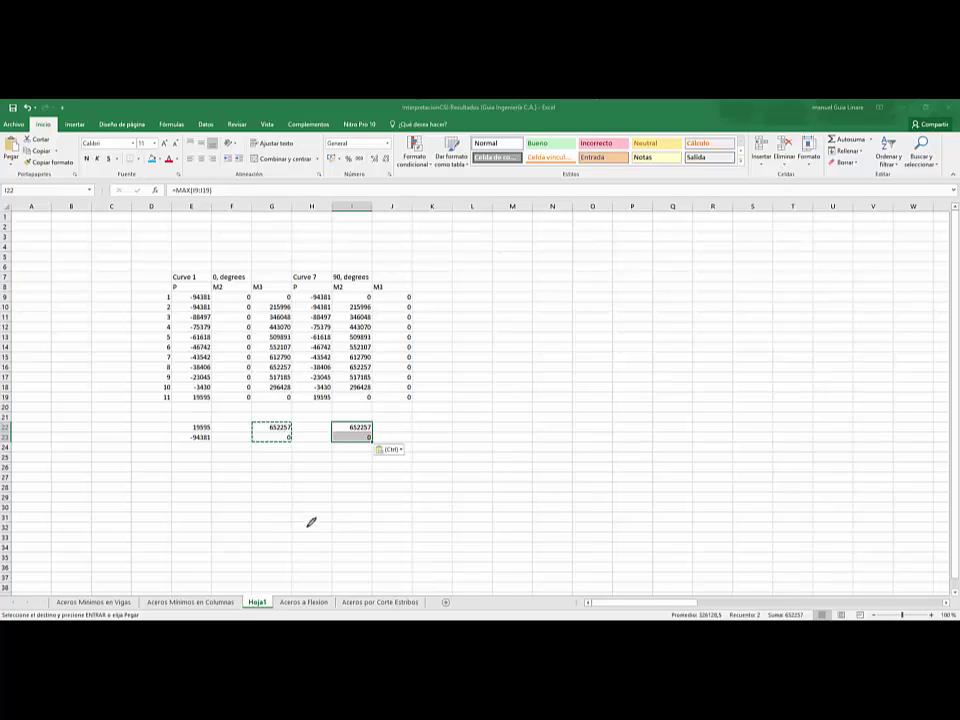
pyautogui.rightClick(420, 527)
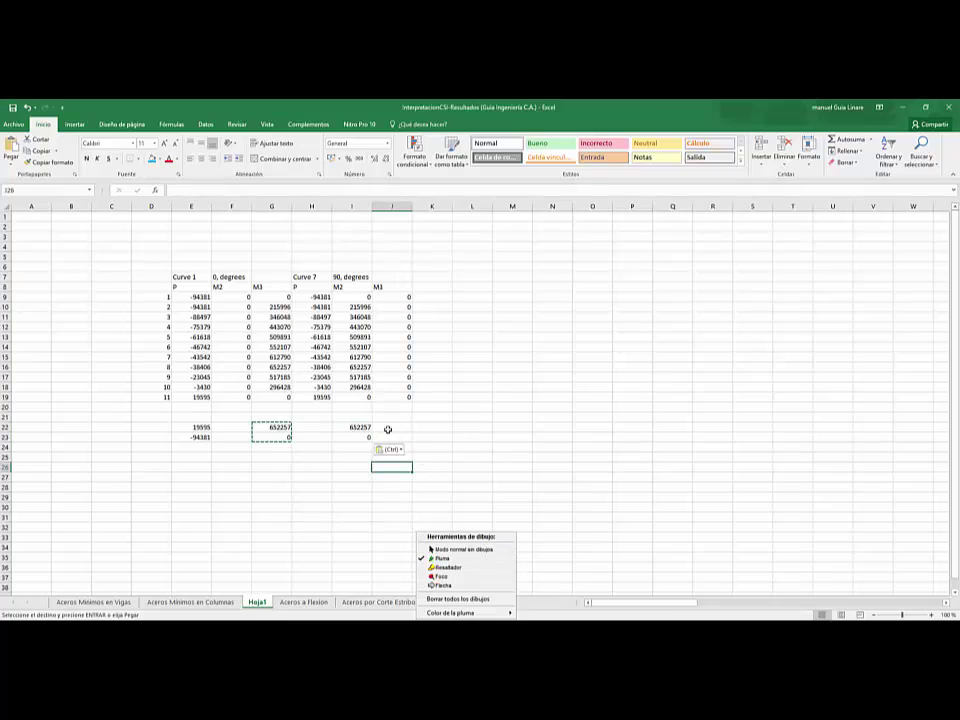
# Clear the interaction data in B2:L24 and permanently delete the sheet Hoja1.
pyautogui.moveTo(472, 447); pyautogui.dragTo(66, 226)
pyautogui.press('Delete')
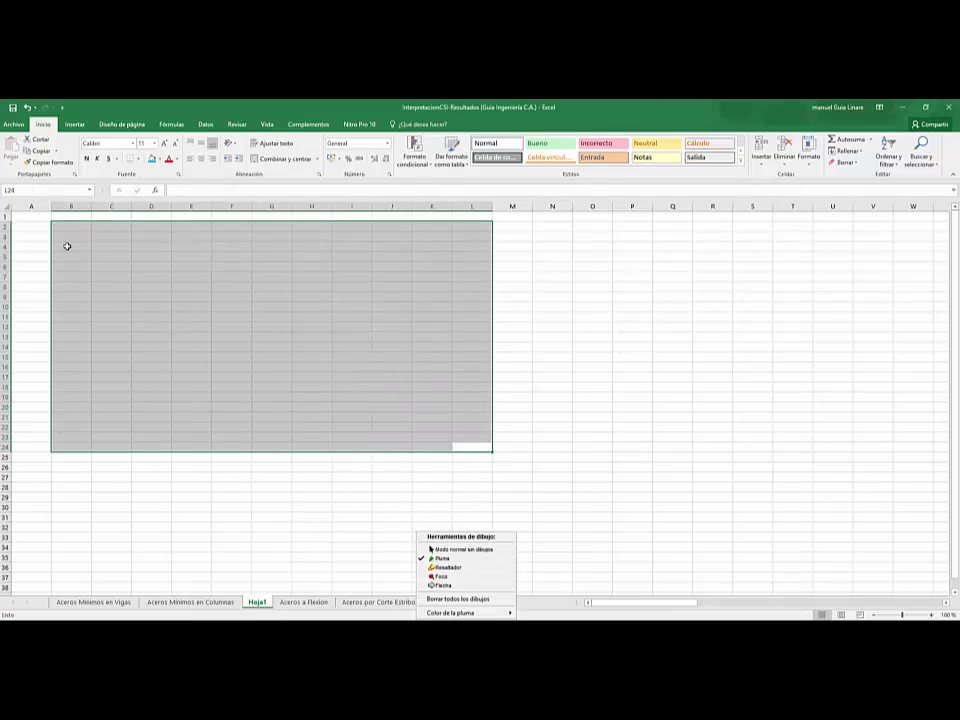
pyautogui.rightClick(257, 603)
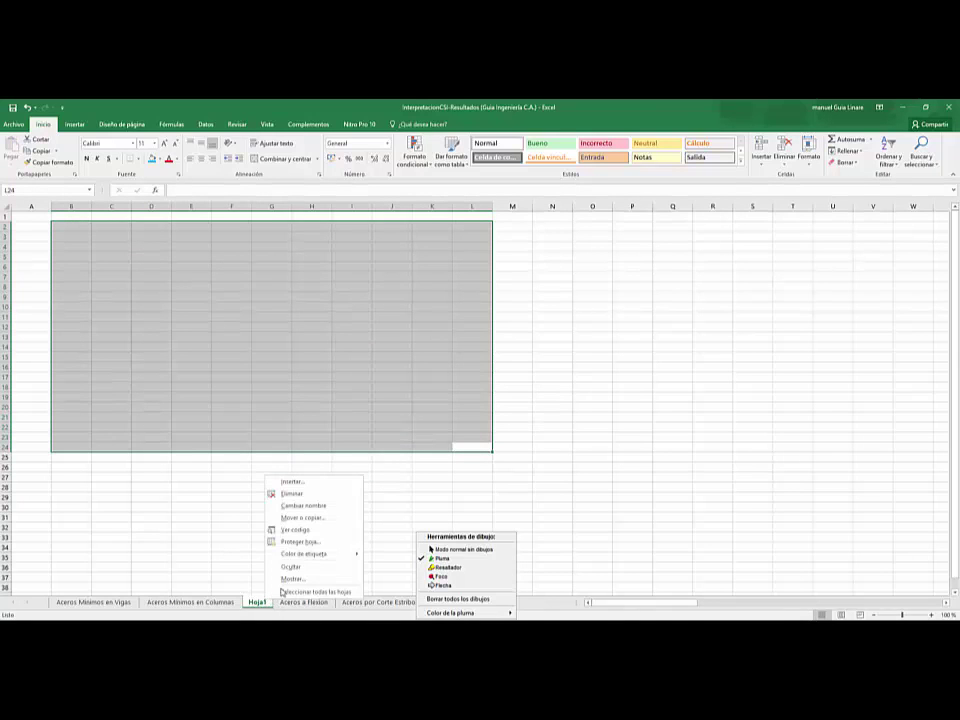
pyautogui.click(323, 495)
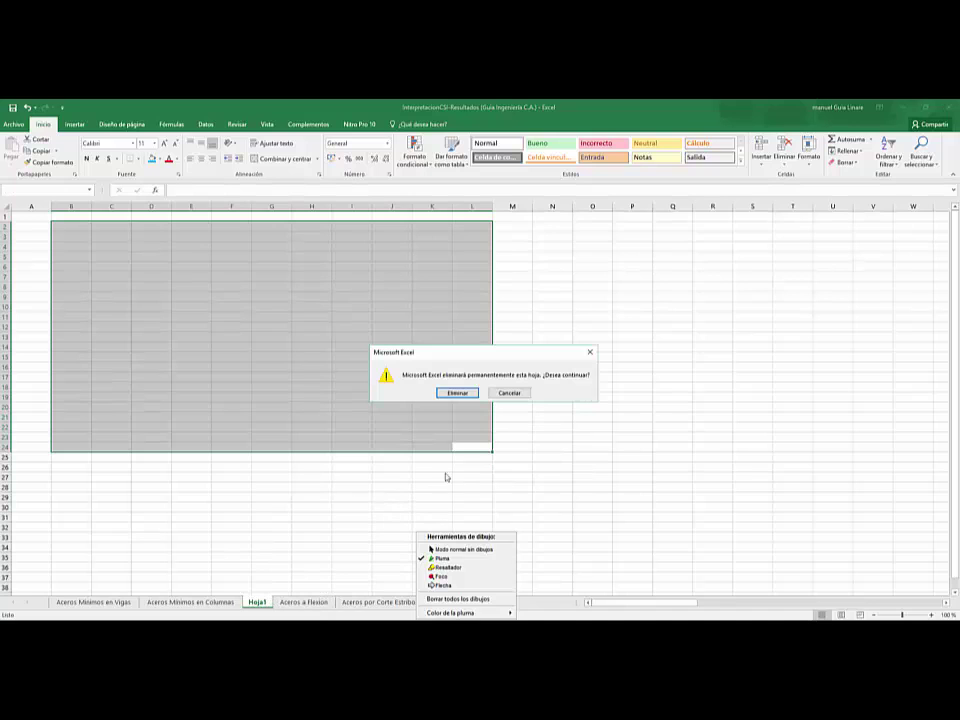
pyautogui.click(456, 392)
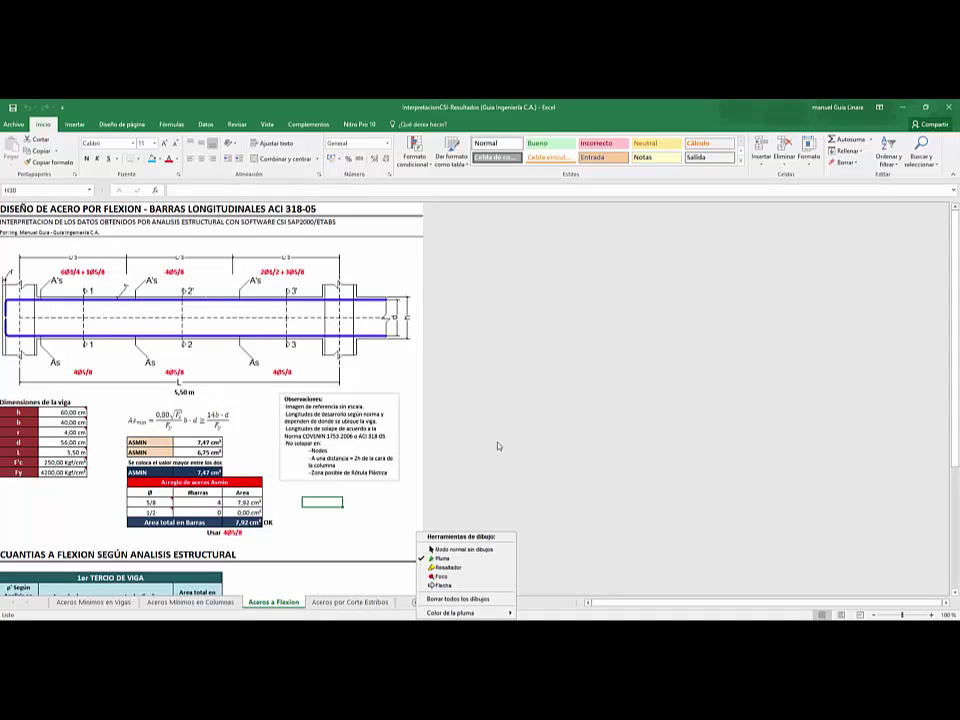
# Show the Aceros Mínimos en Columnas sheet and switch back to the C-30X30 section window in SAP2000.
pyautogui.hotkey('ctrl', 'pageup')
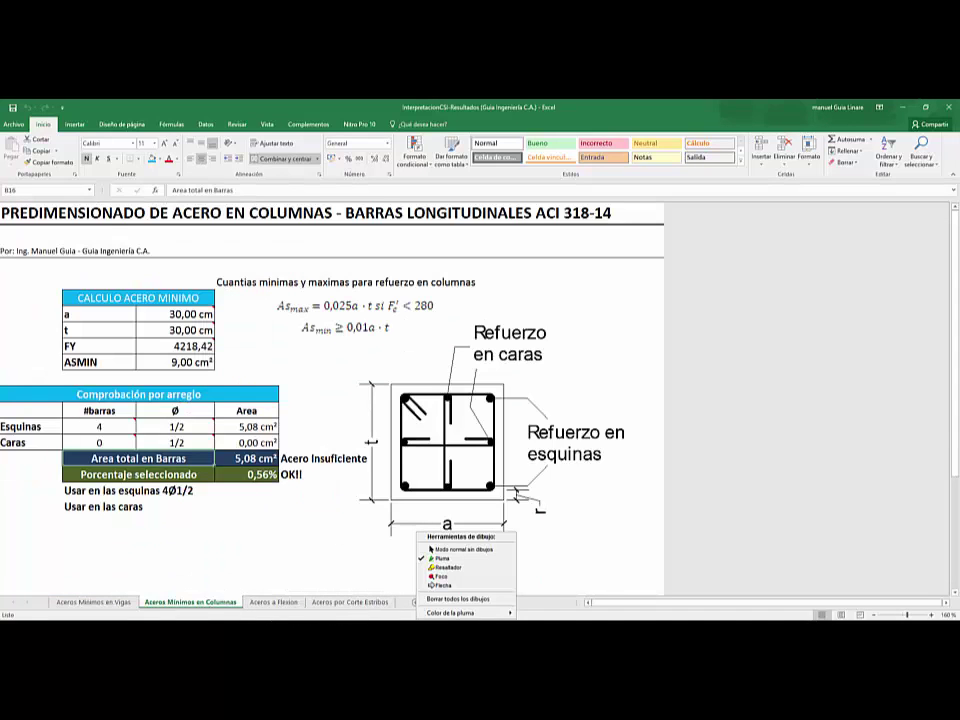
pyautogui.moveTo(354, 630)
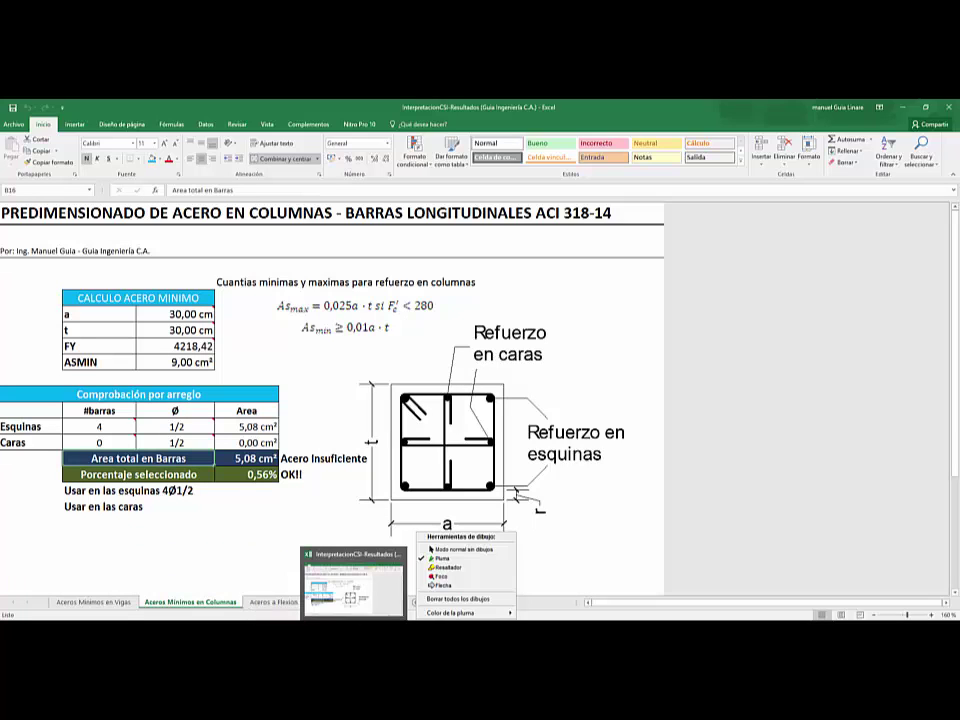
pyautogui.click(310, 538)
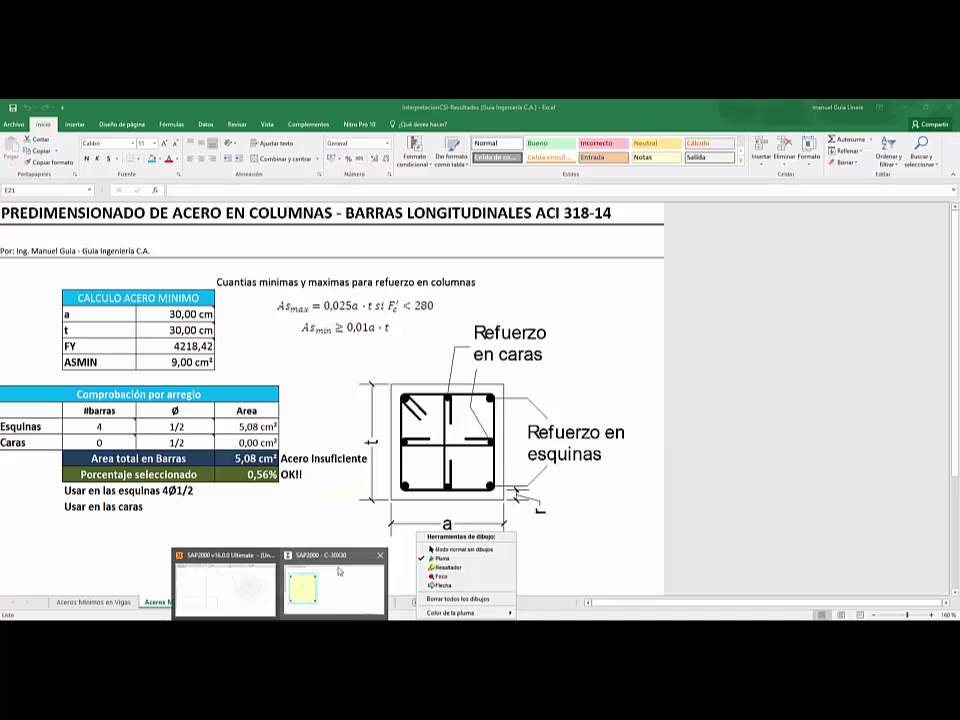
pyautogui.click(339, 572)
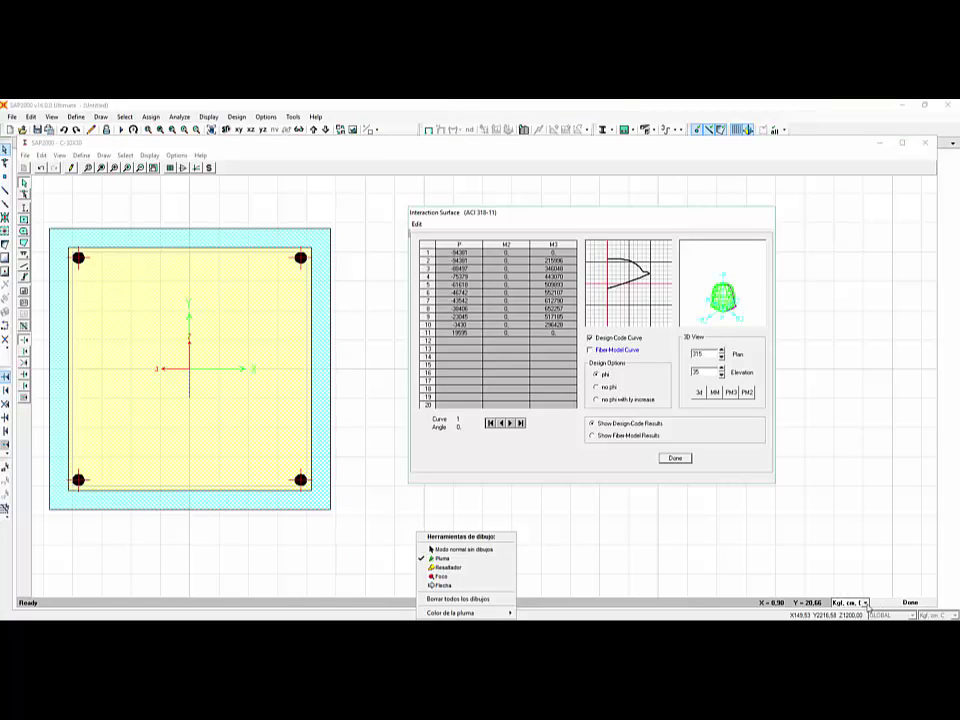
# Close the interaction surface, set the section units to Tonf, m, C and display the interaction surface again.
pyautogui.click(679, 459)
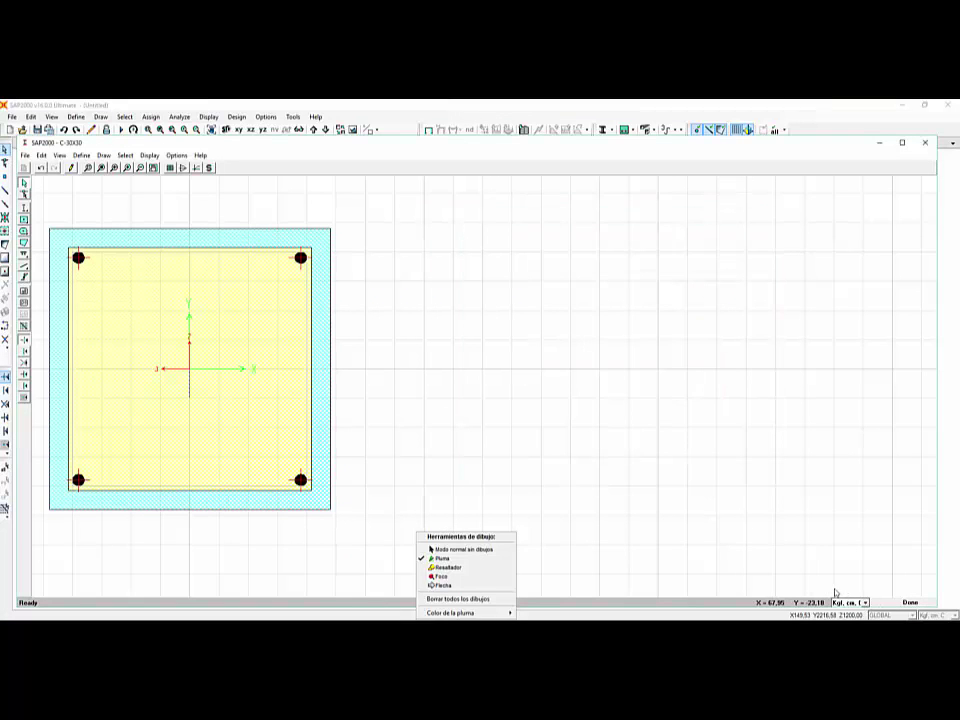
pyautogui.click(865, 602)
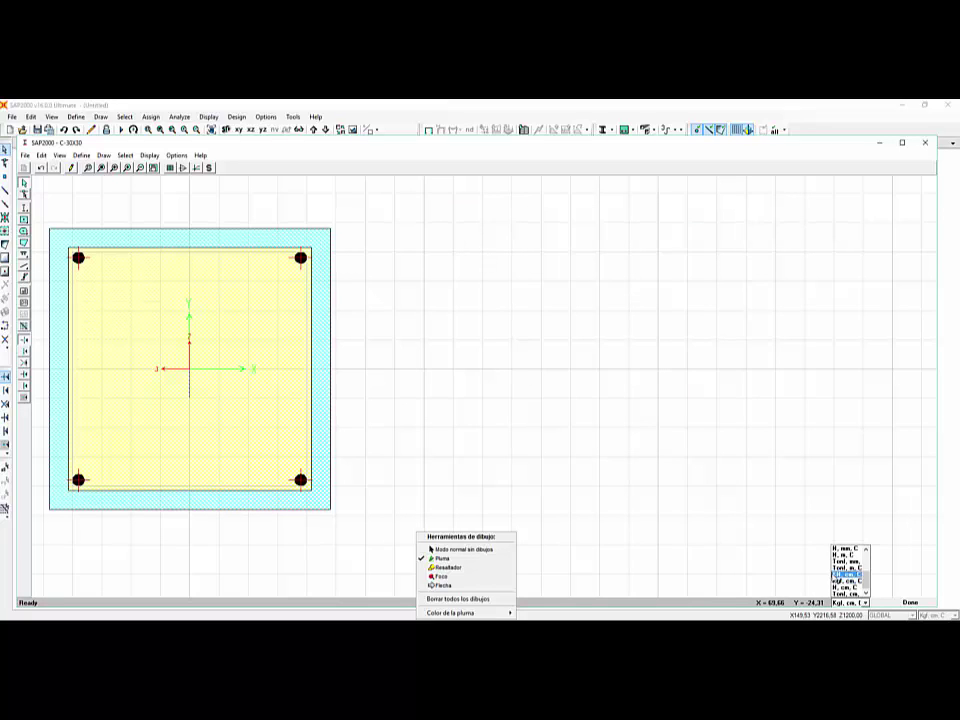
pyautogui.click(843, 567)
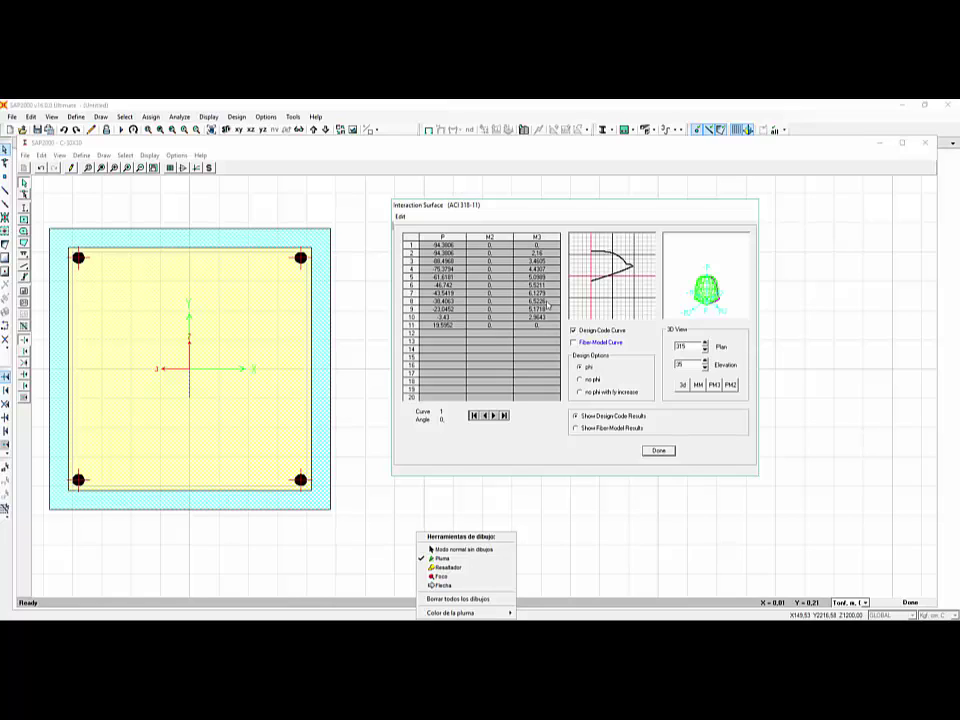
pyautogui.click(502, 549)
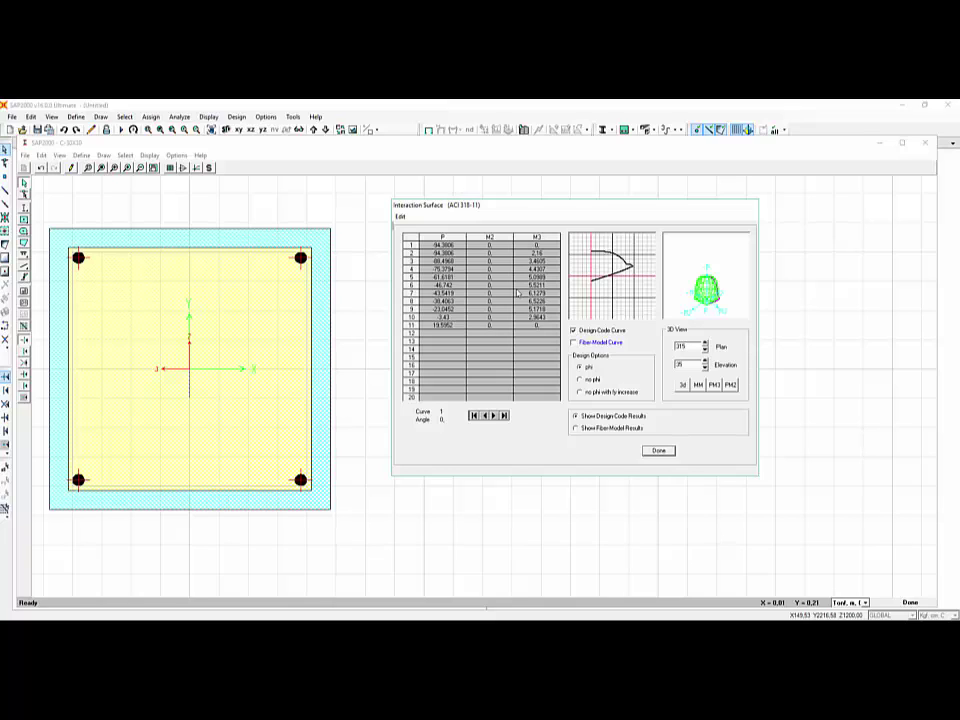
# Close the interaction surface, open the Moment Curvature Curve for the section and move its window clear of the drawing.
pyautogui.click(668, 450)
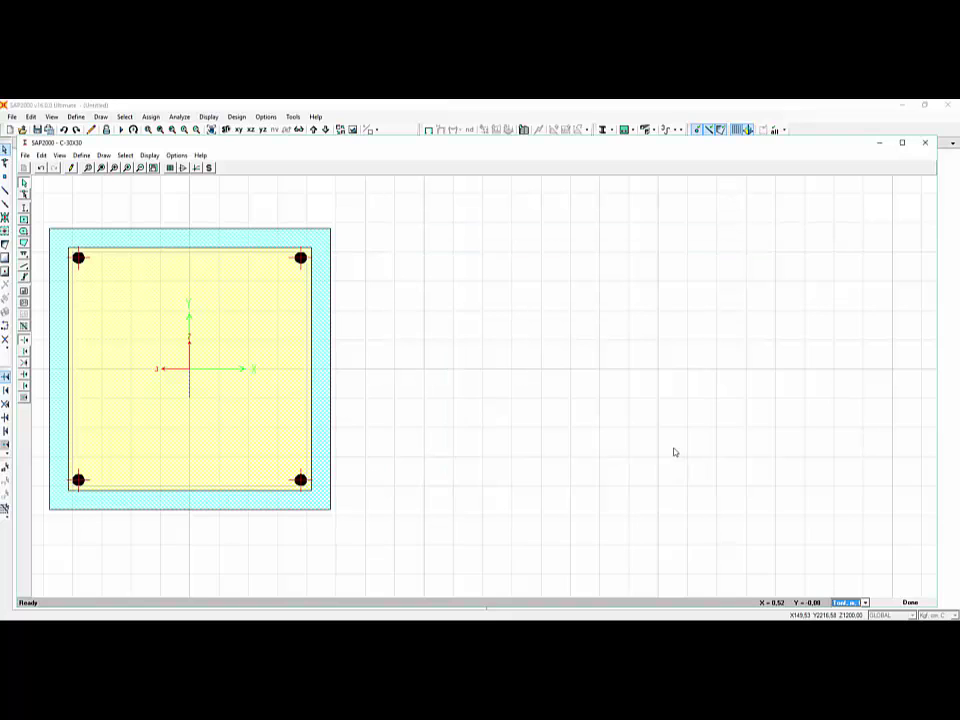
pyautogui.click(196, 168)
pyautogui.moveTo(425, 140); pyautogui.dragTo(796, 203)
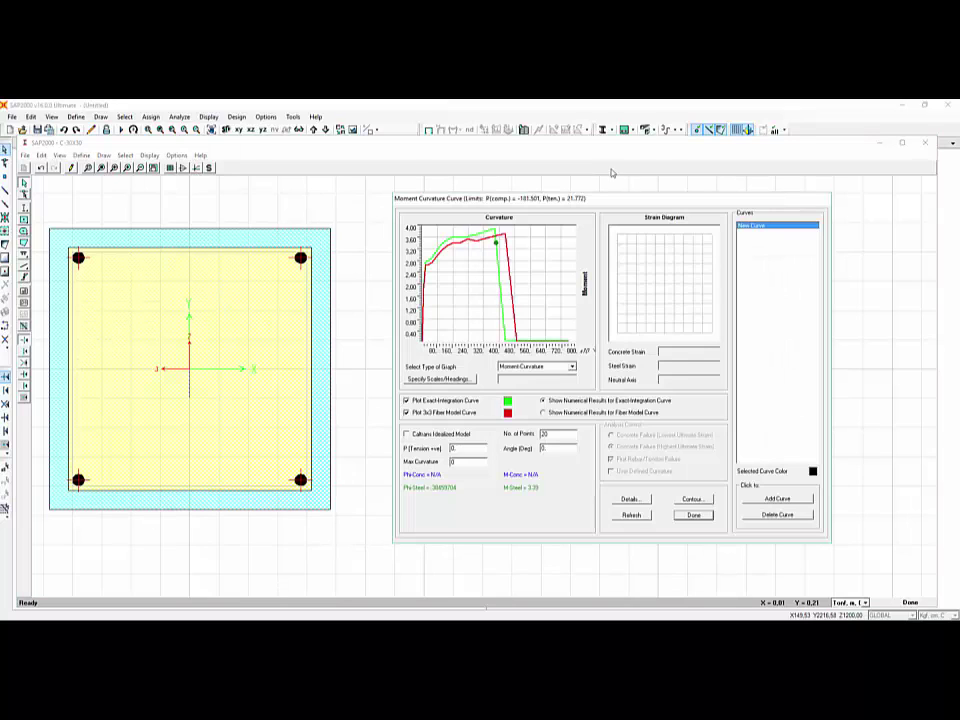